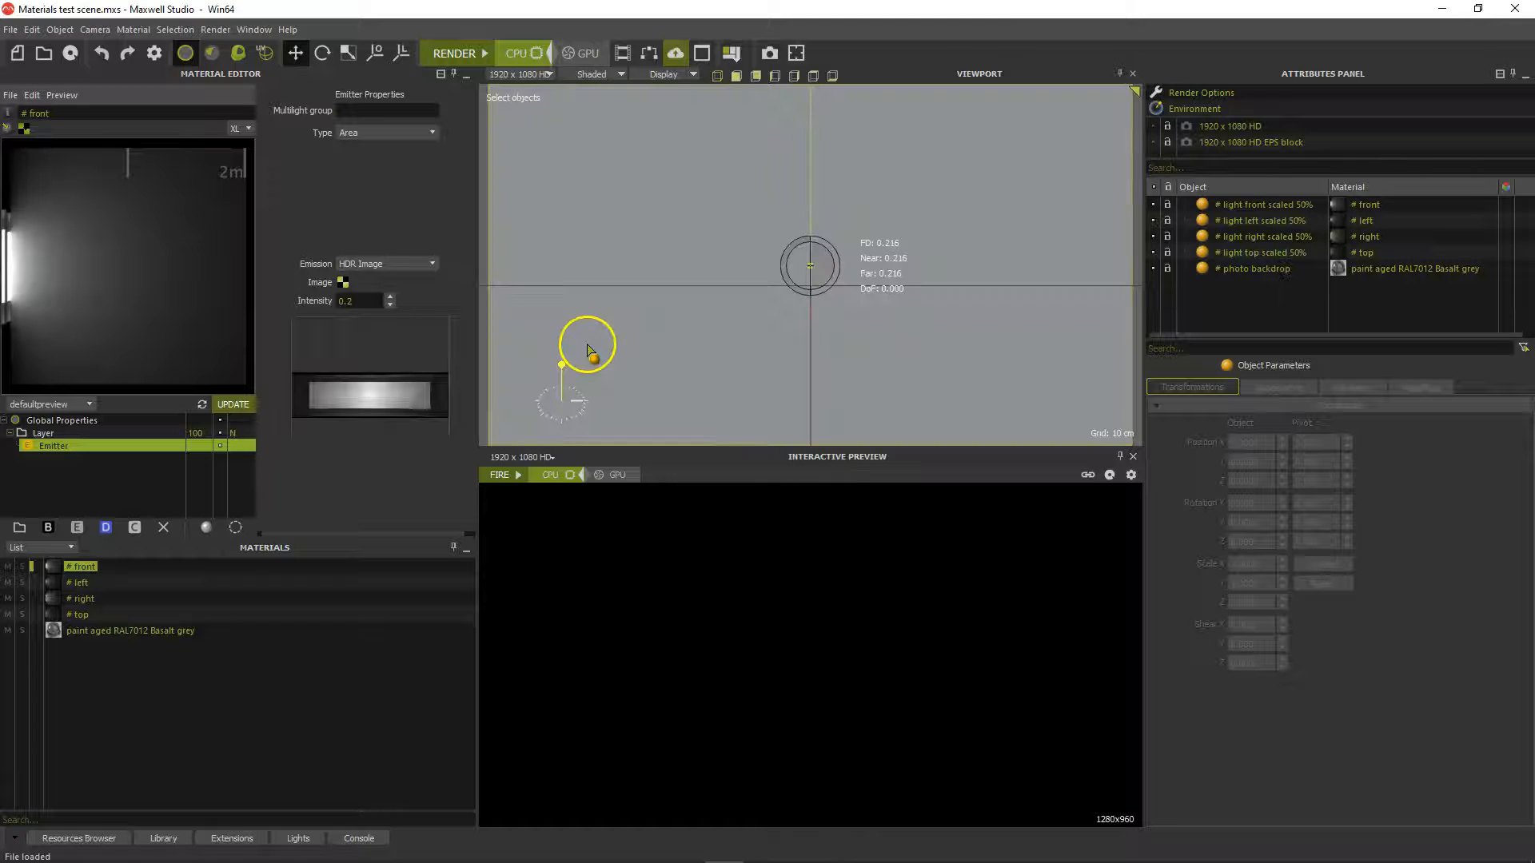
Switch the viewport to Perspective, frame the lights and backdrop, and use Textured decal display
click(524, 74)
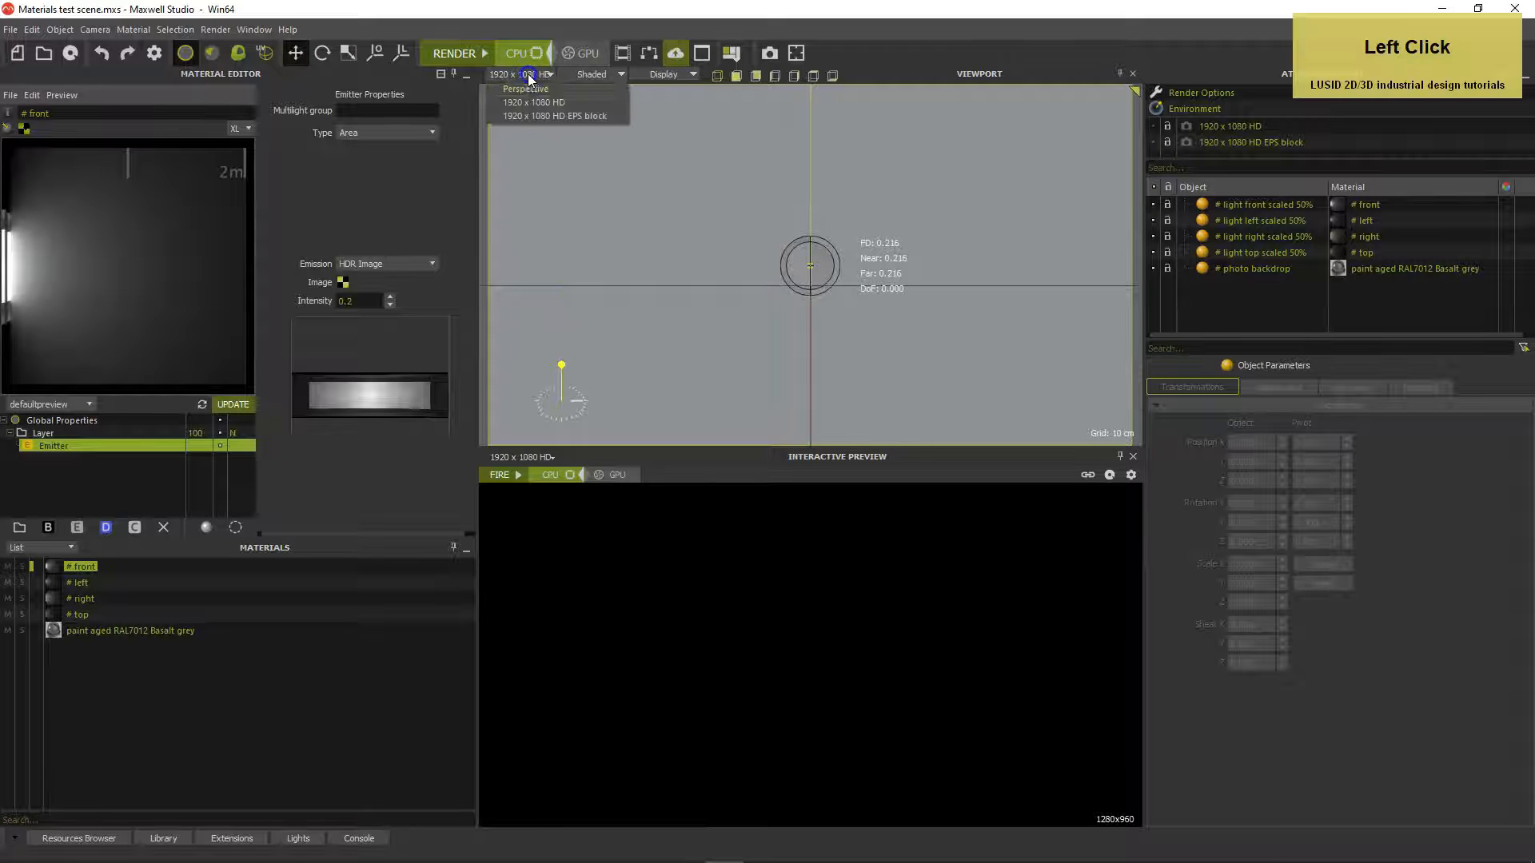
click(526, 88)
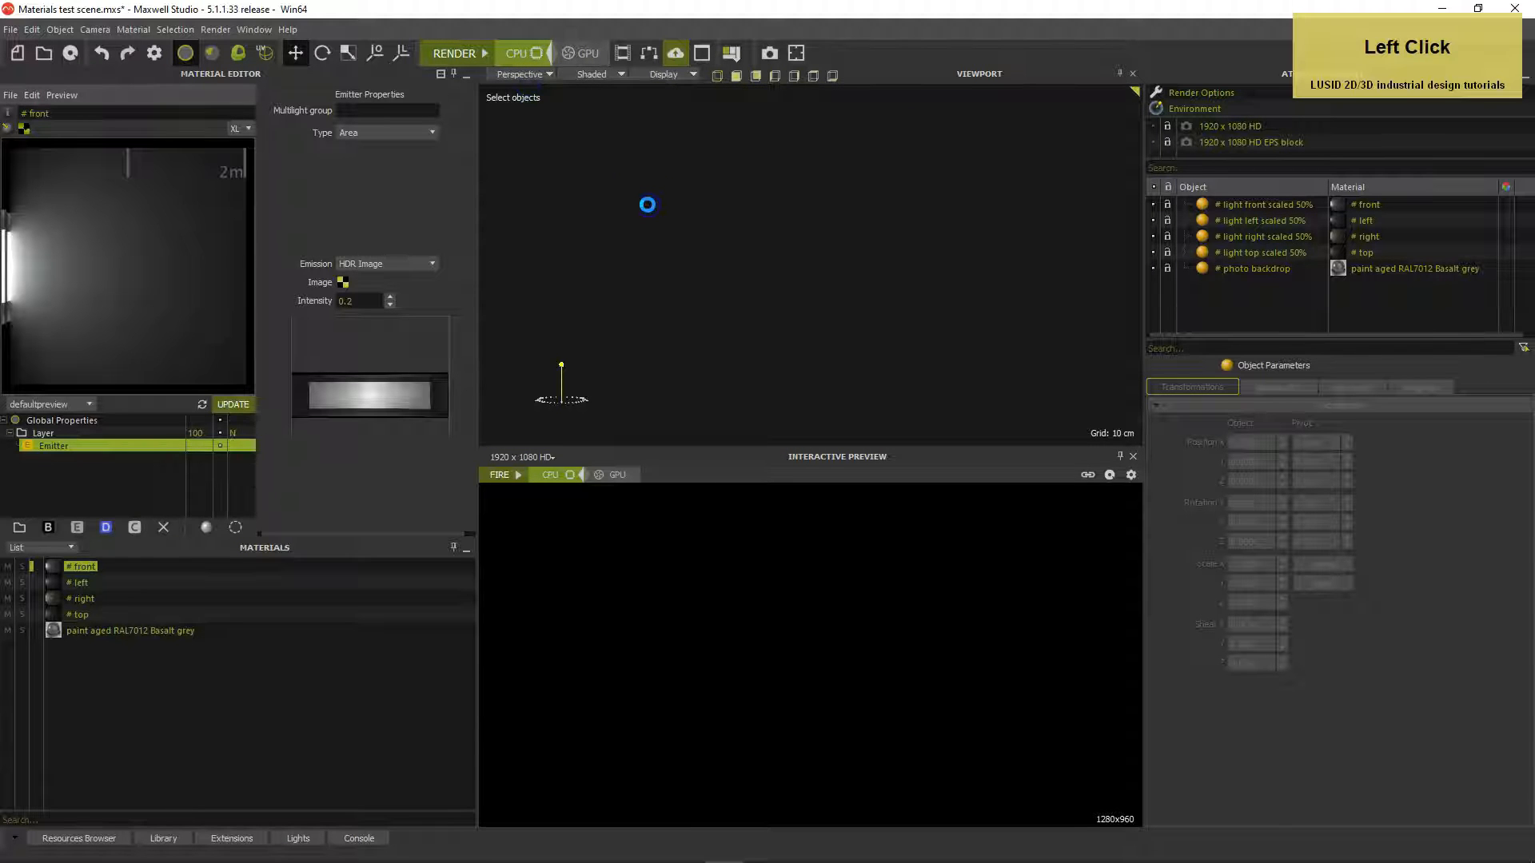
drag(673, 239, 868, 358)
key(c)
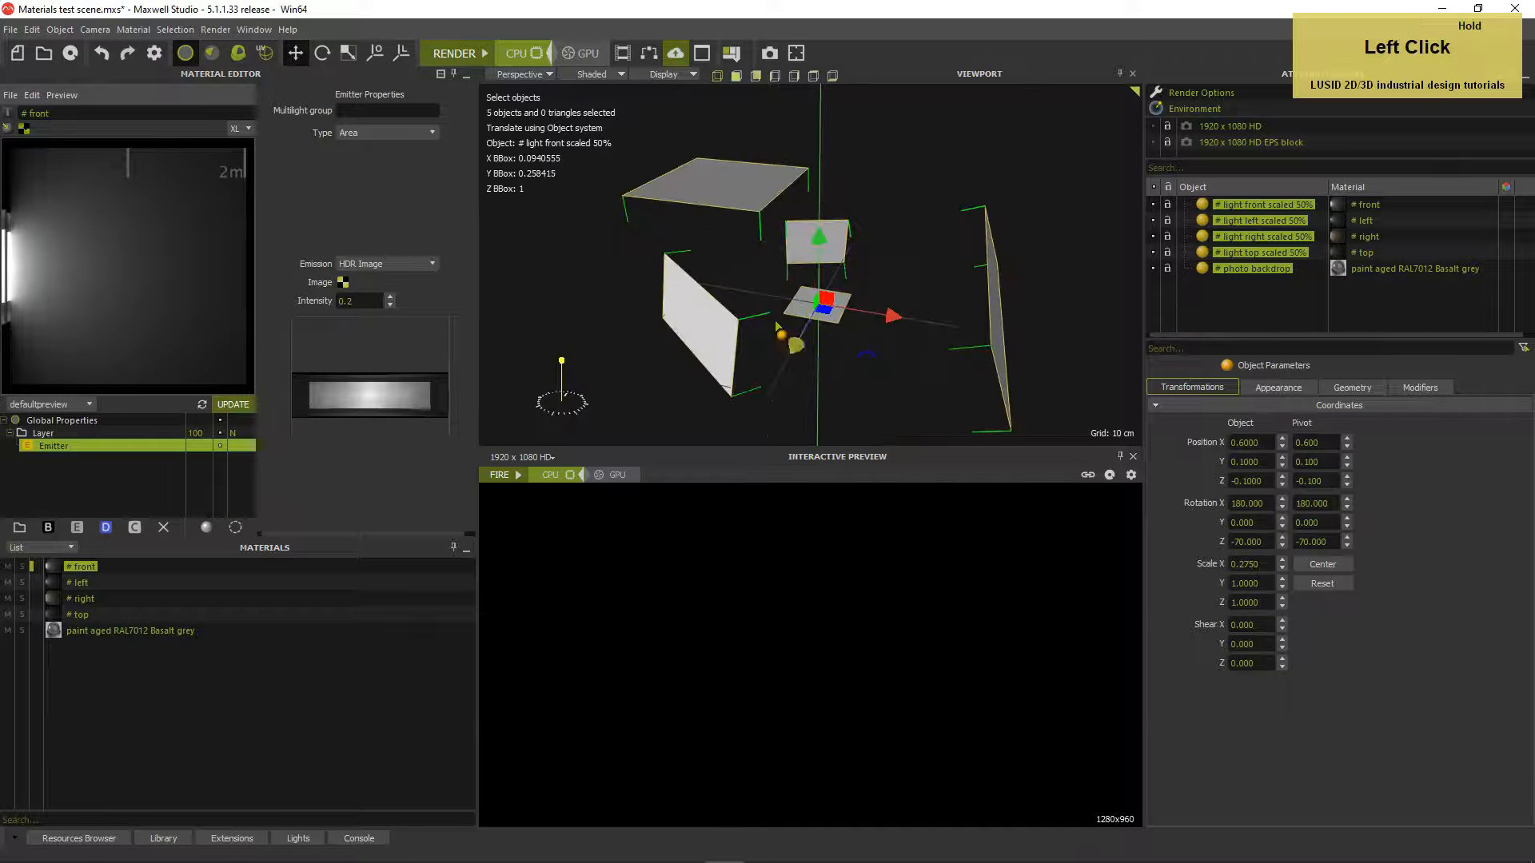
click(593, 75)
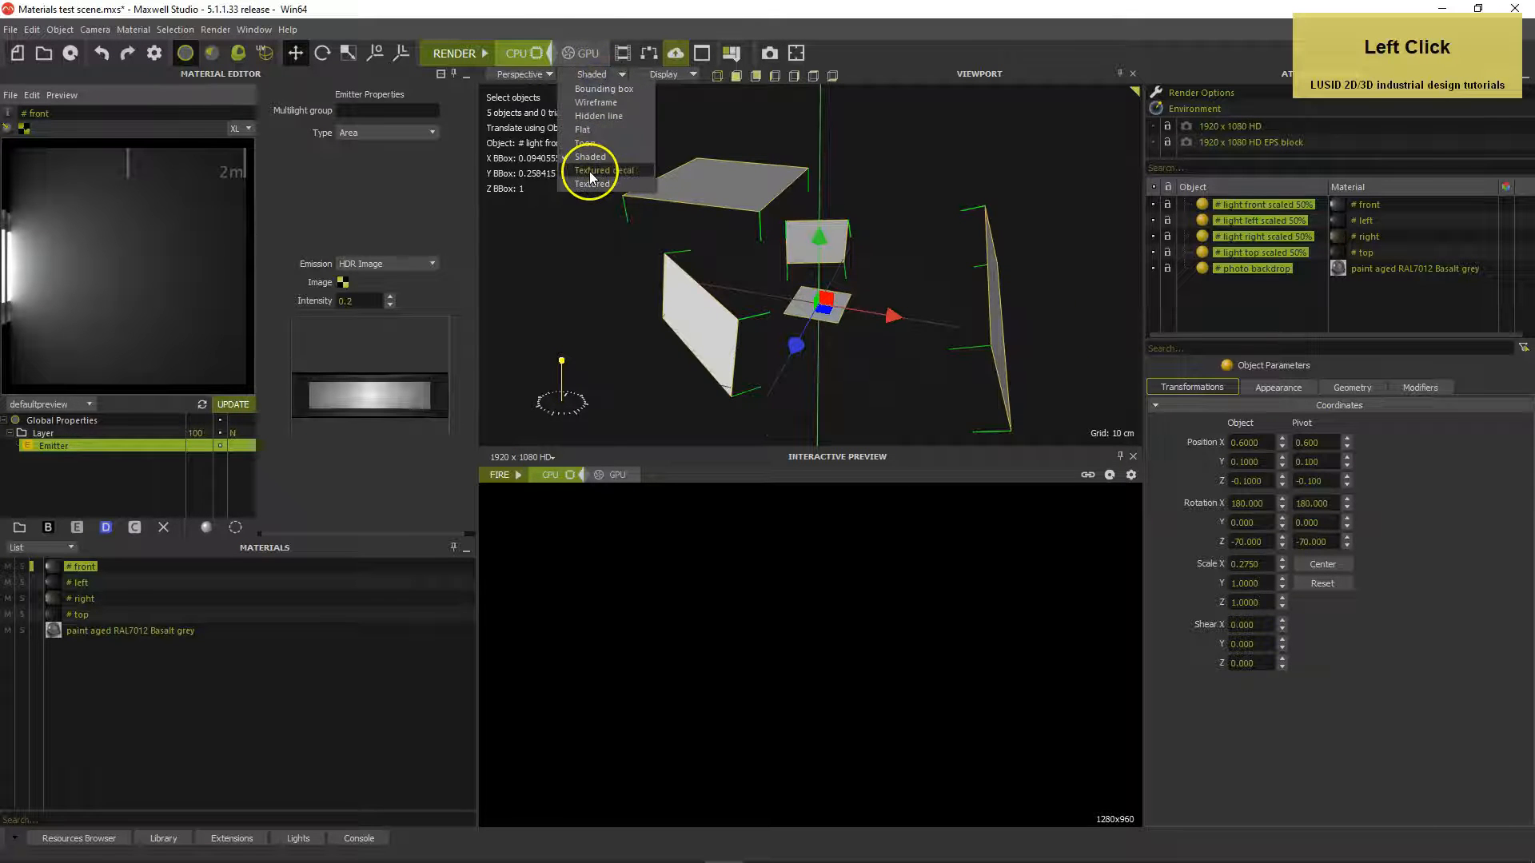
click(601, 170)
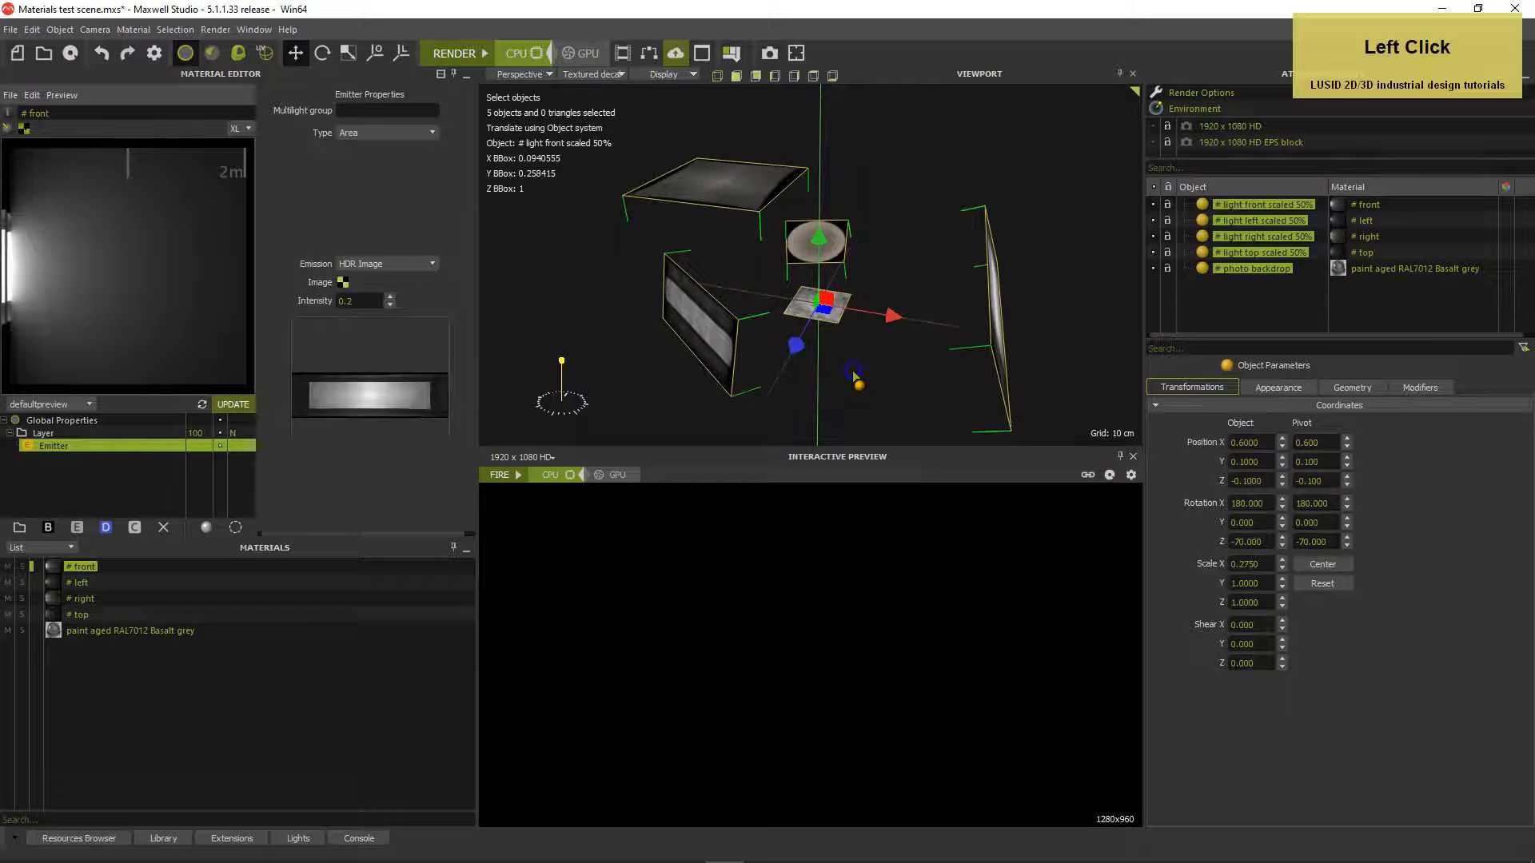
click(855, 375)
Orbit around the setup, selecting the front, right, top and left lights and the backdrop
alt+drag(856, 369, 944, 370)
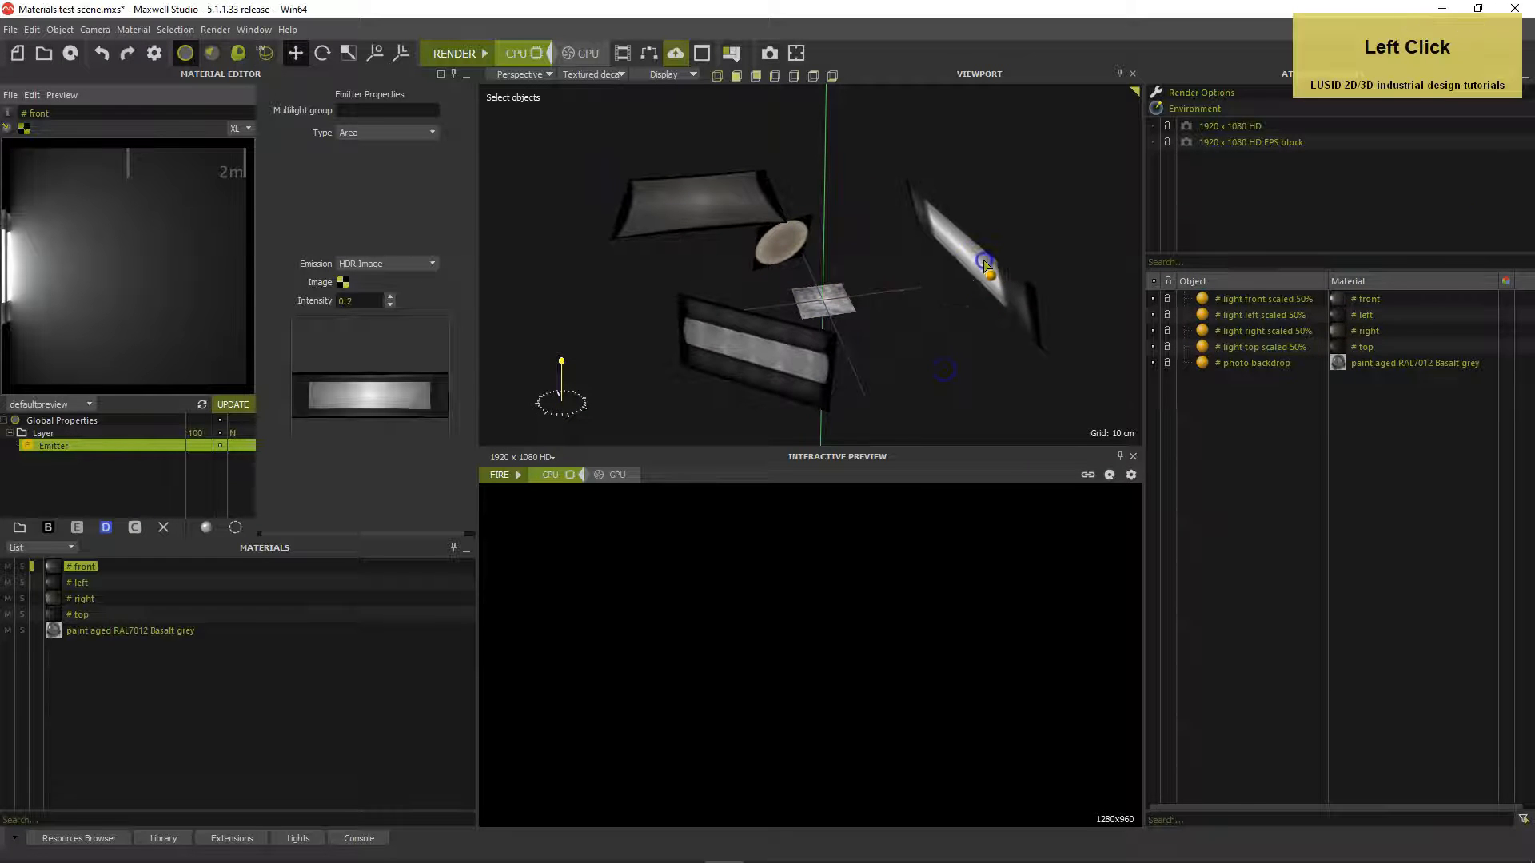
click(984, 266)
alt+drag(964, 306, 694, 206)
click(829, 245)
click(746, 211)
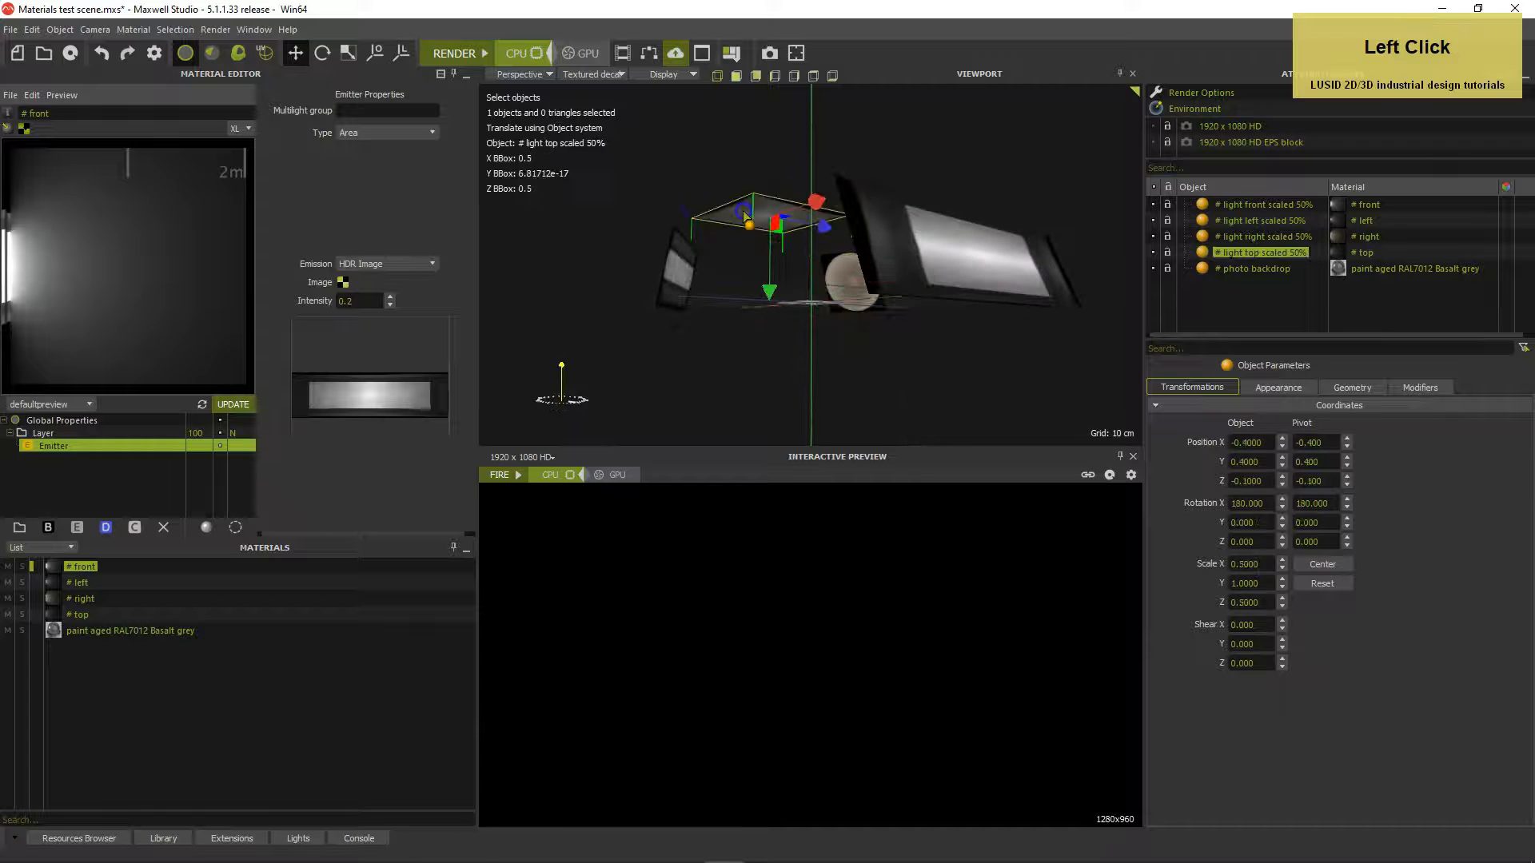
alt+drag(806, 159, 729, 276)
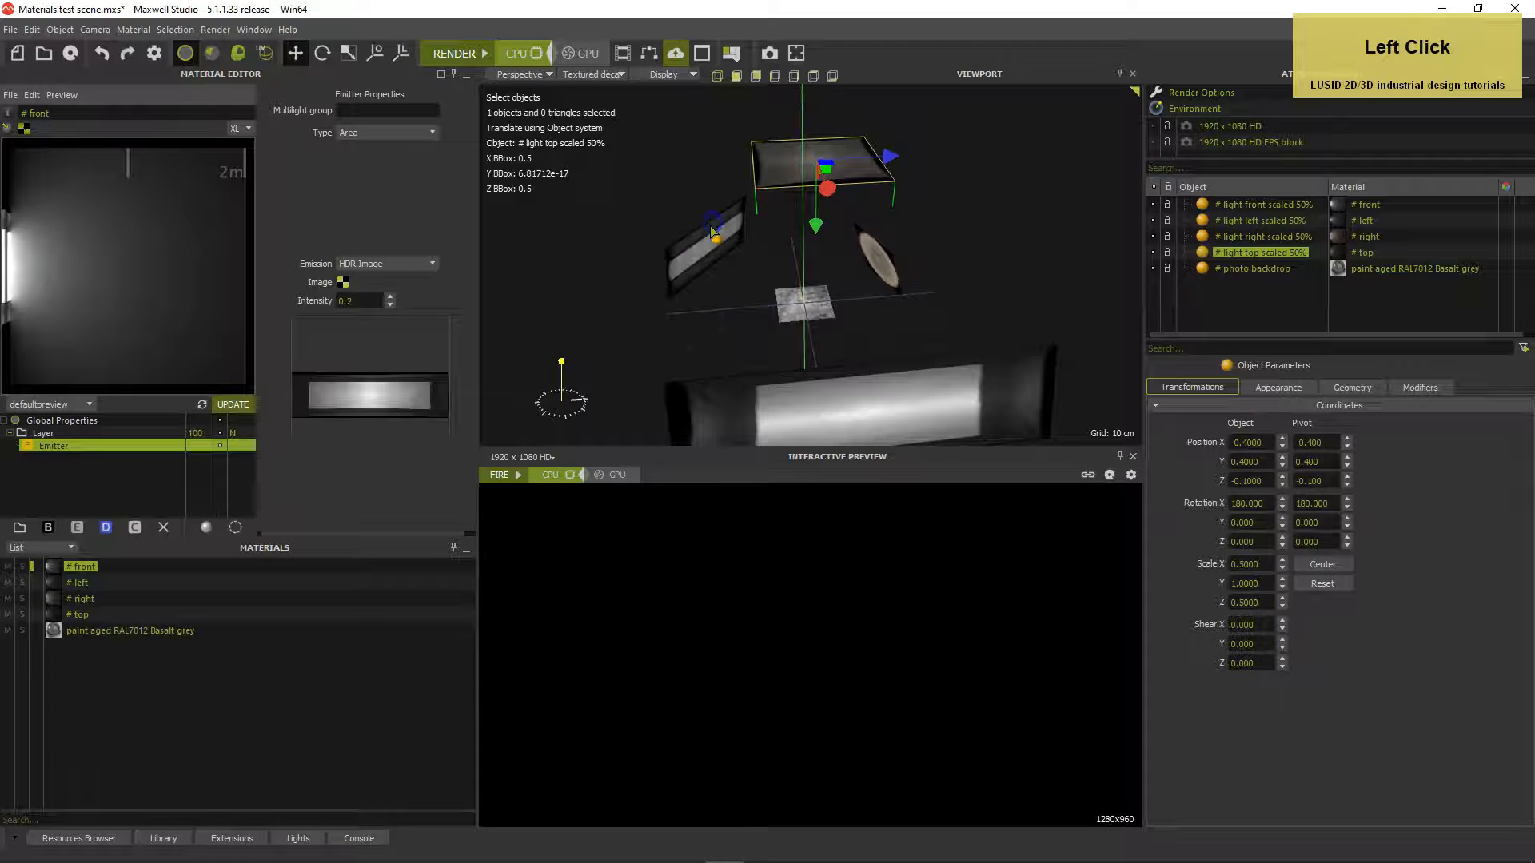
click(729, 276)
click(790, 303)
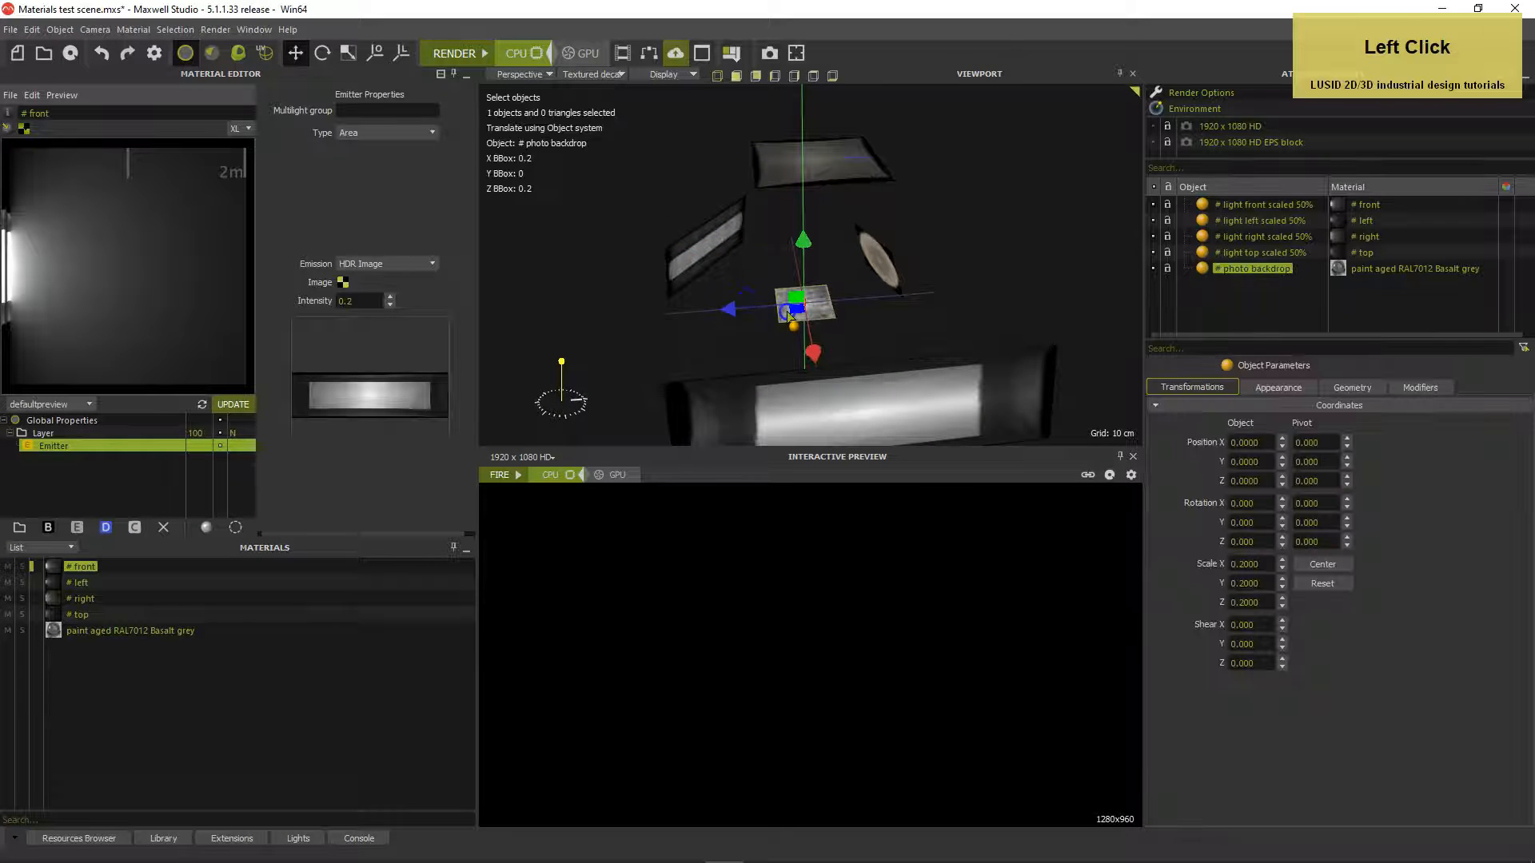
alt+drag(791, 313, 863, 333)
alt+middle_drag(869, 336, 862, 317)
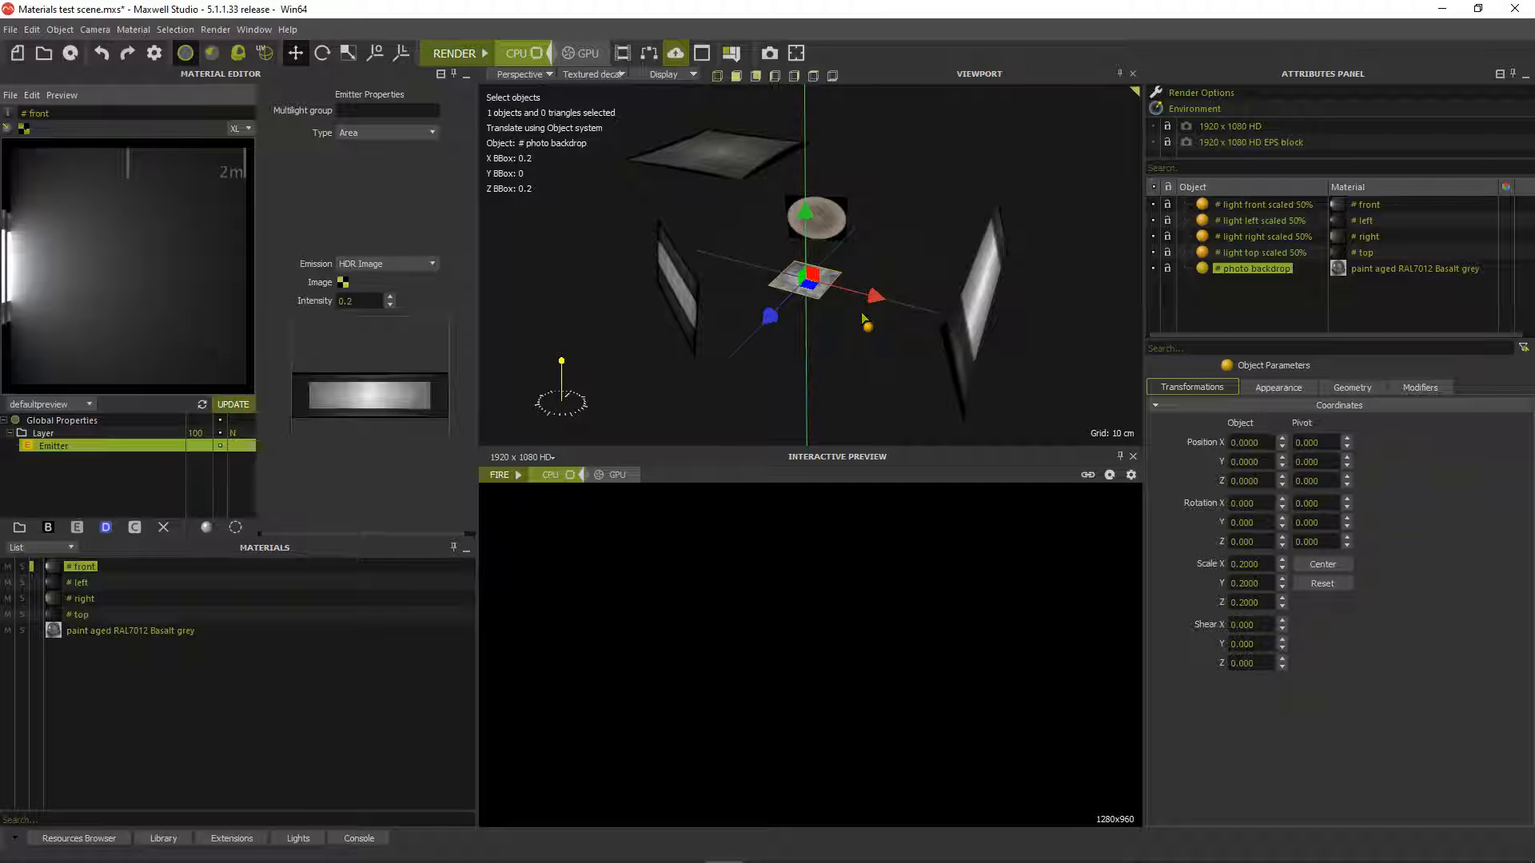
Look through the 1920 x 1080 HD camera and show its settings
click(862, 319)
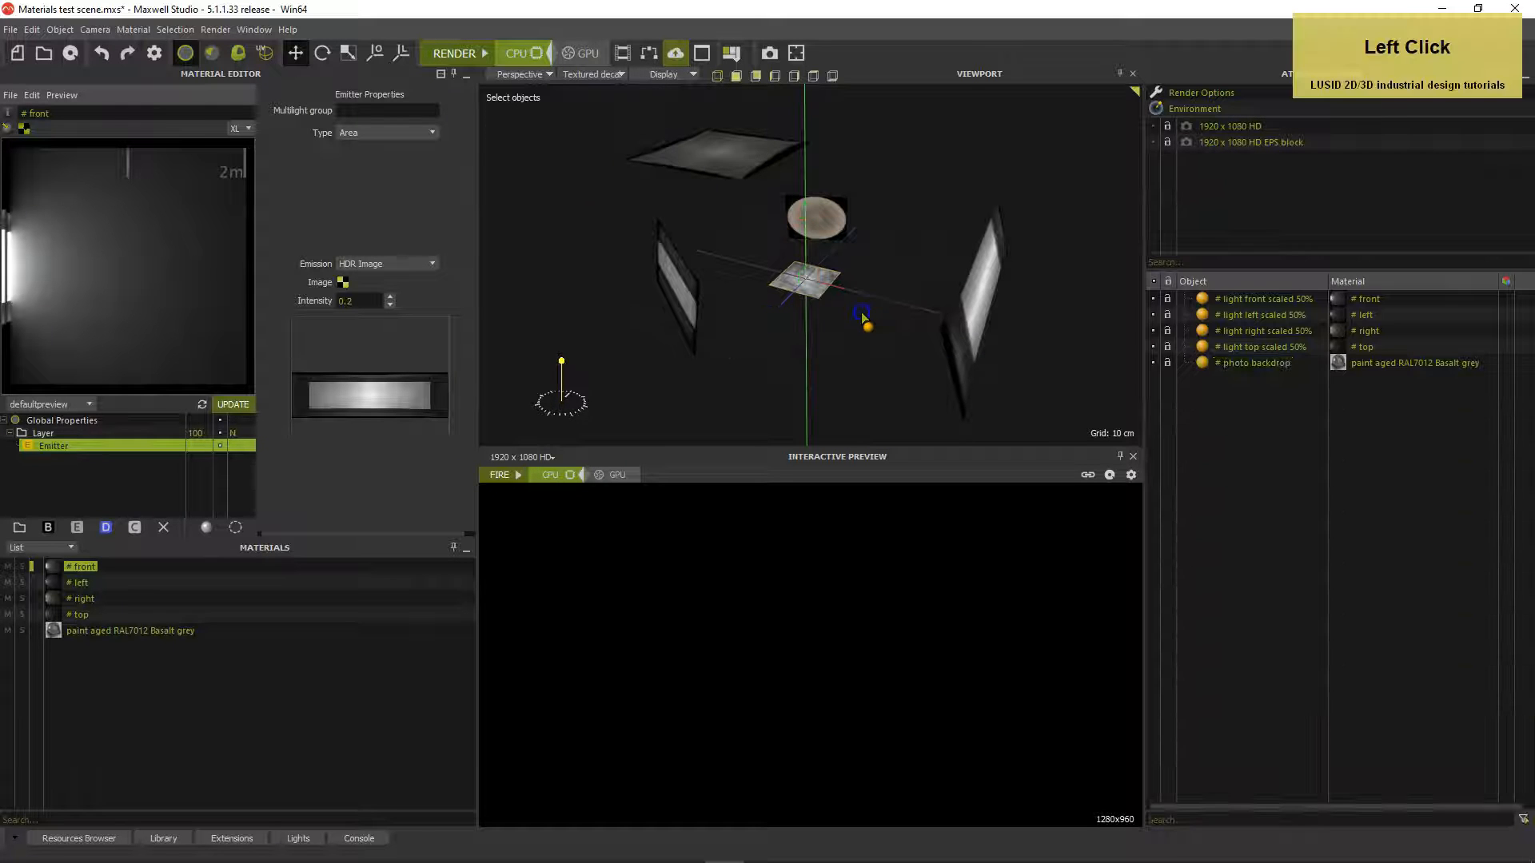
click(520, 73)
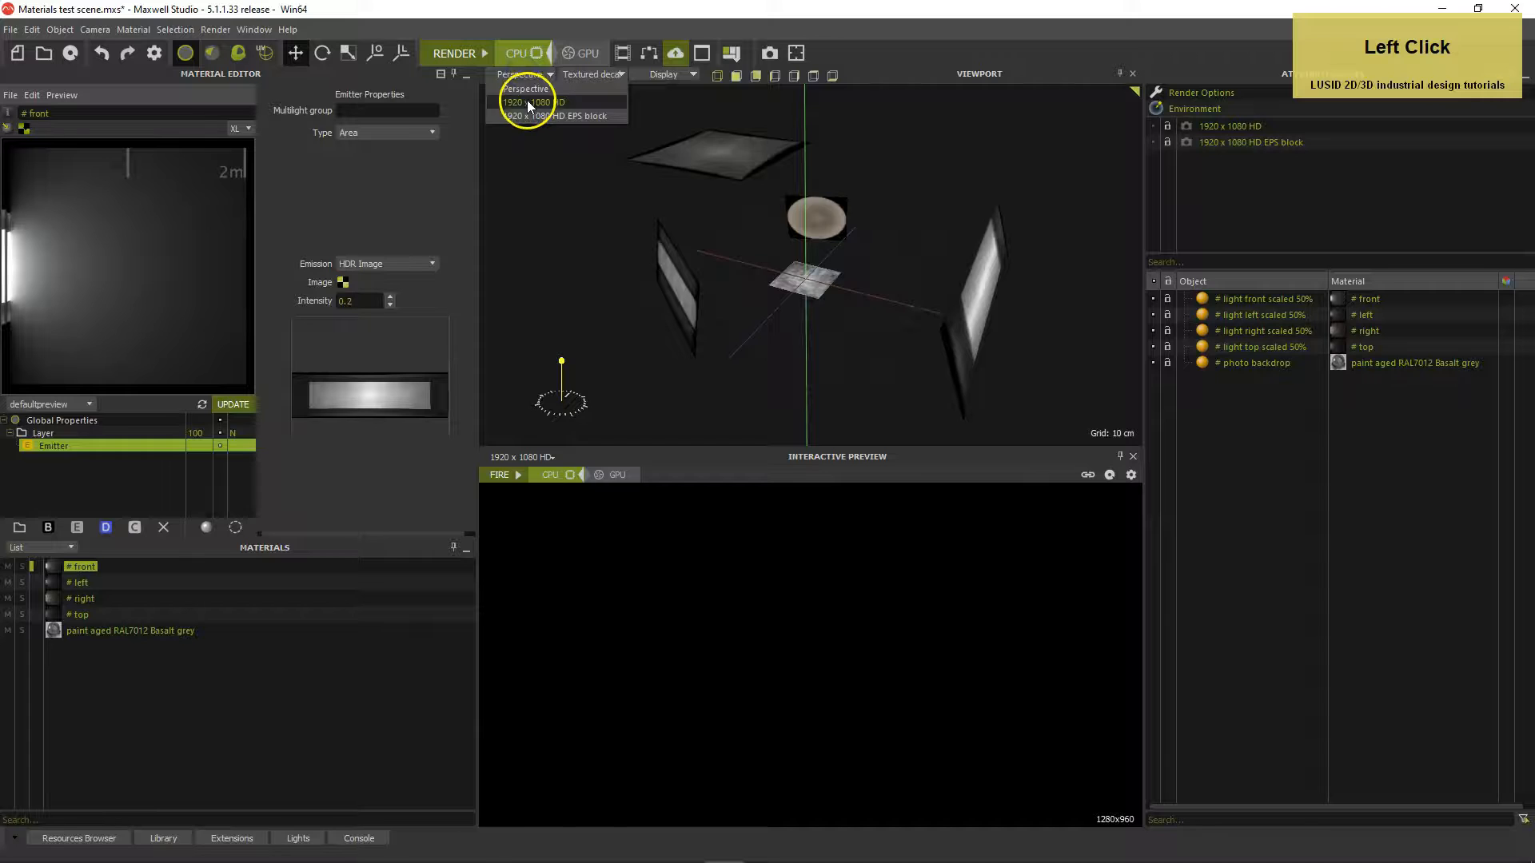
click(528, 102)
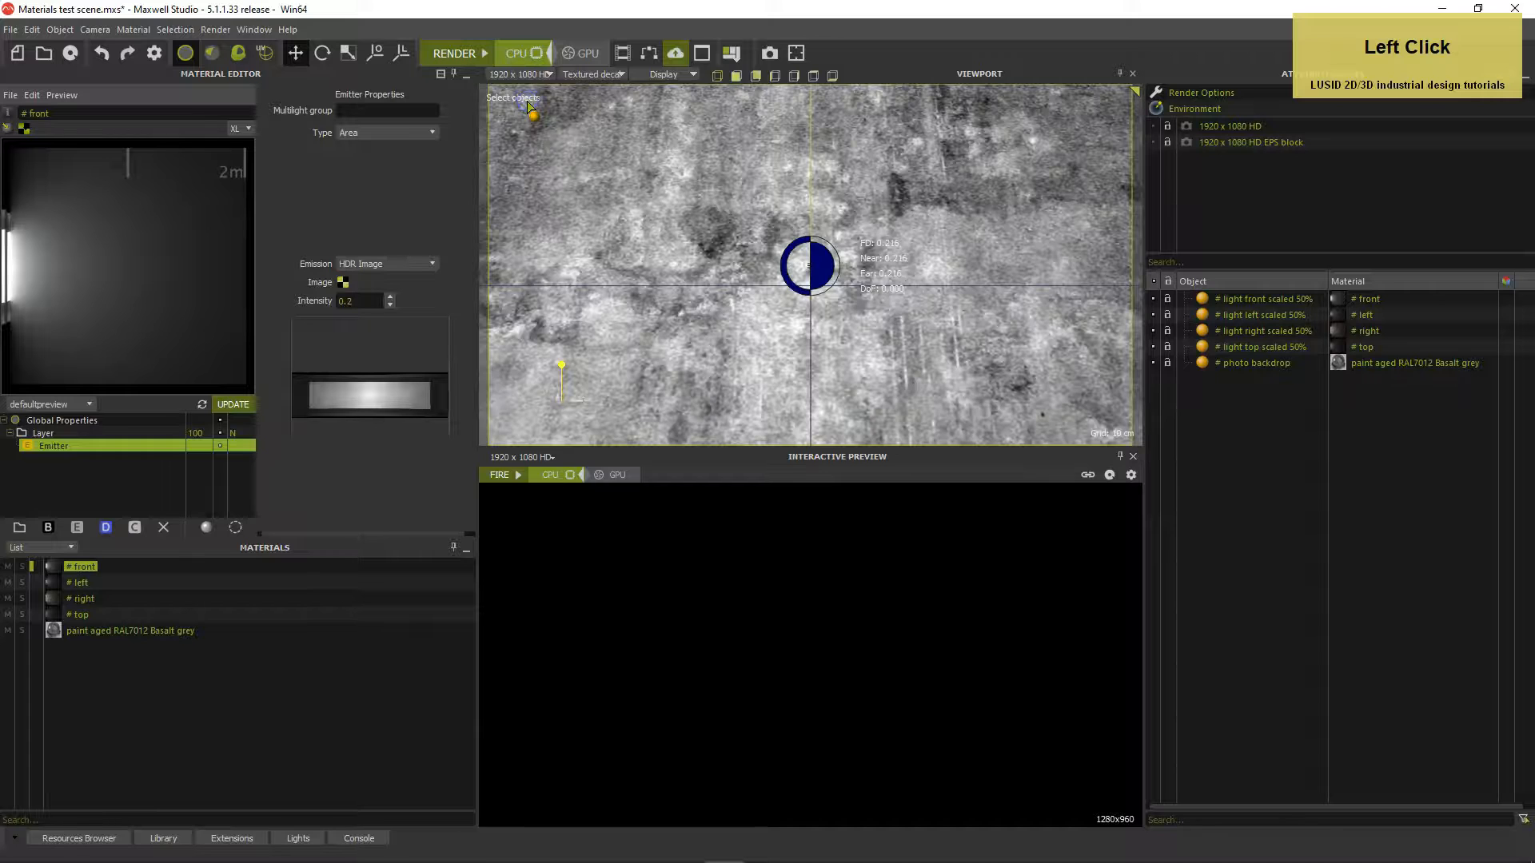
click(1225, 125)
Review the camera's resolution, focal length, f-stop and ISO, and adjust the shutter speed
drag(1246, 460, 1208, 461)
click(1309, 460)
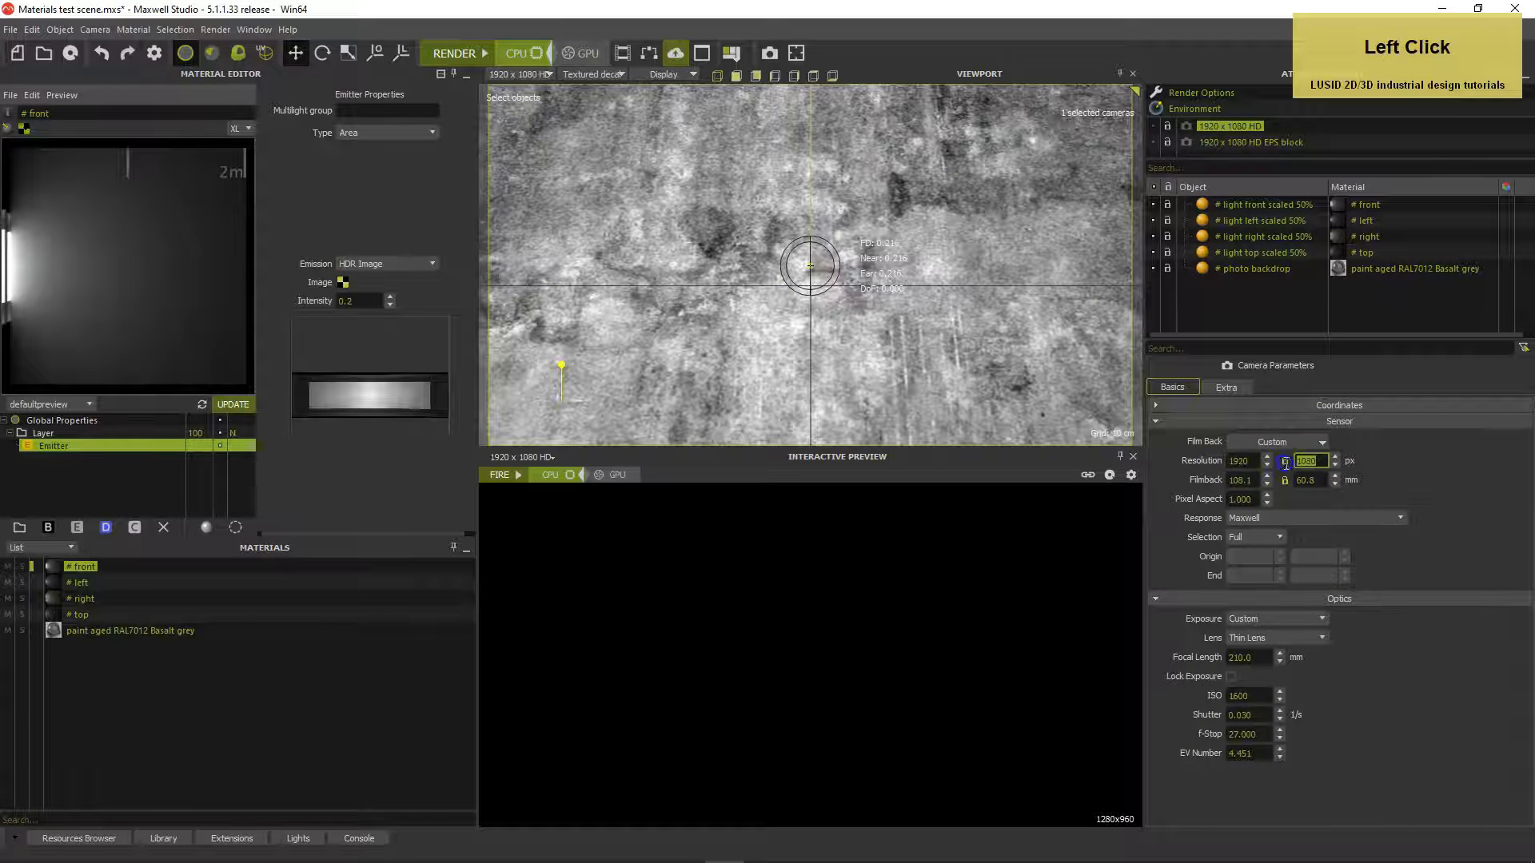
click(1255, 655)
click(1251, 734)
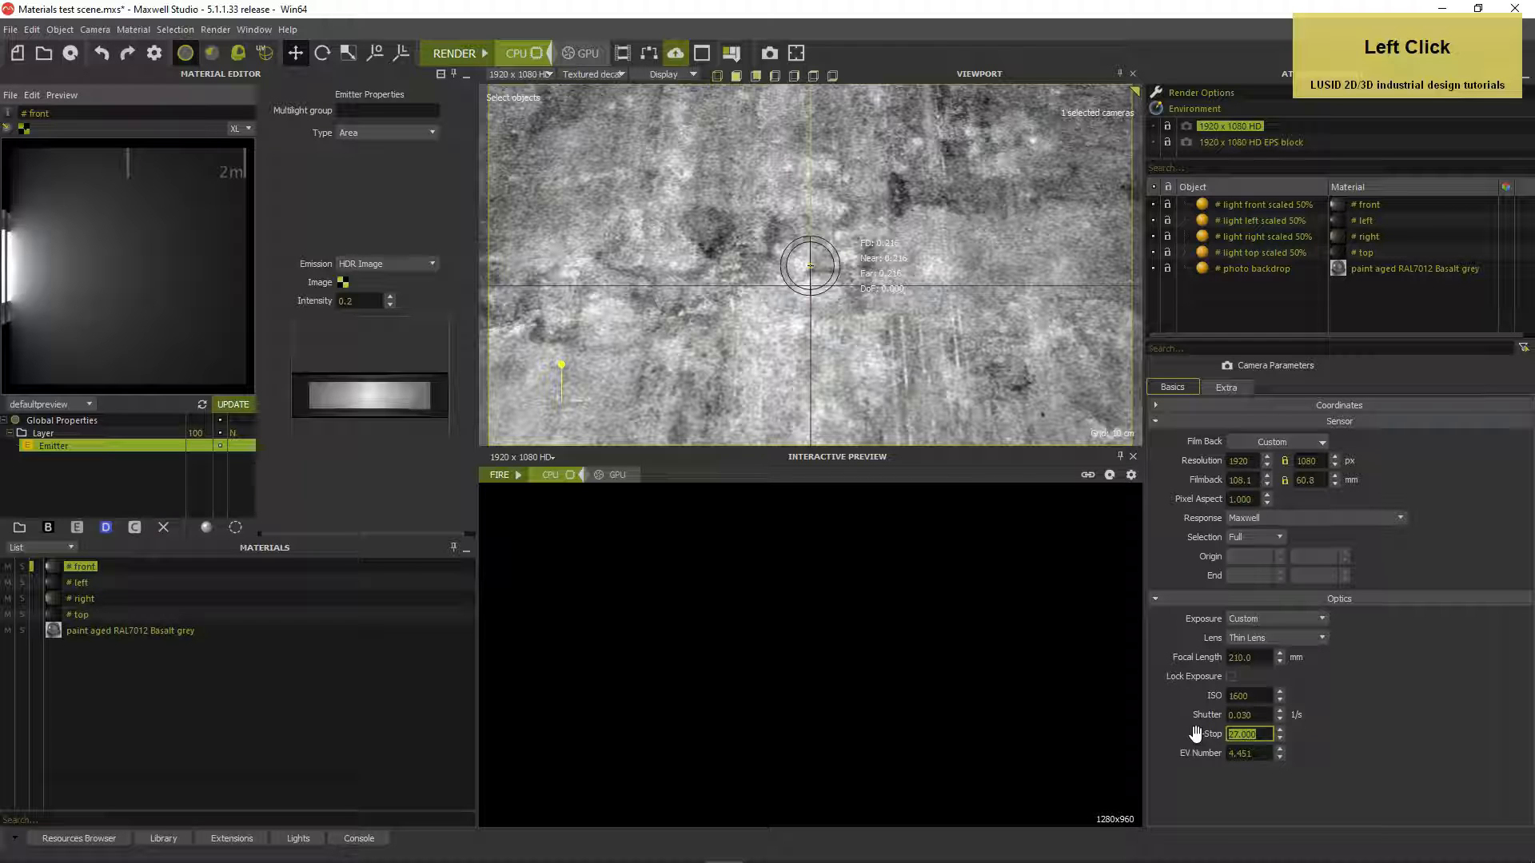
click(1177, 730)
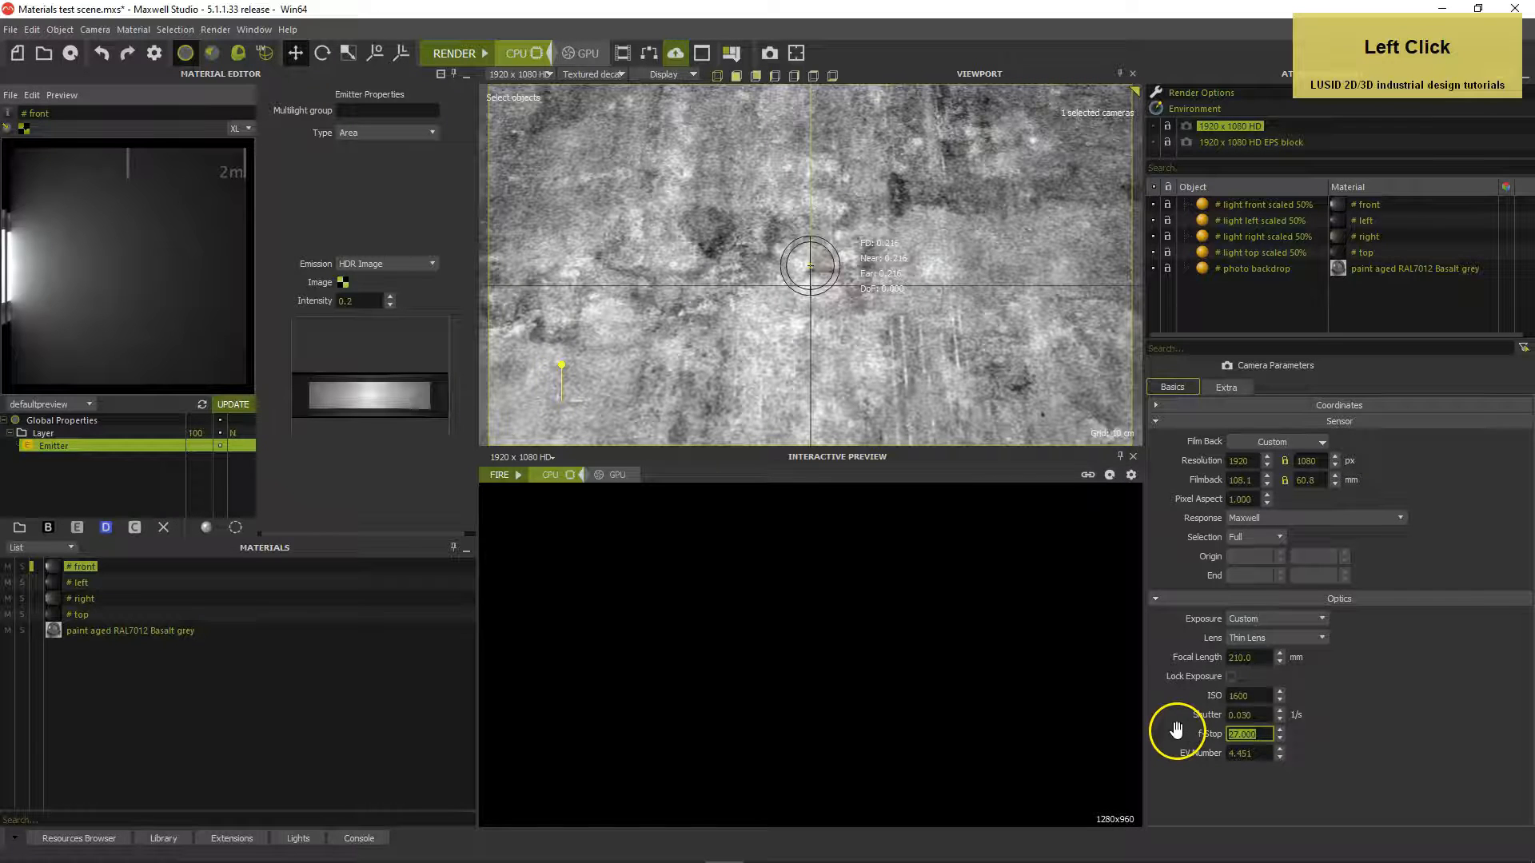
click(1247, 695)
click(1265, 715)
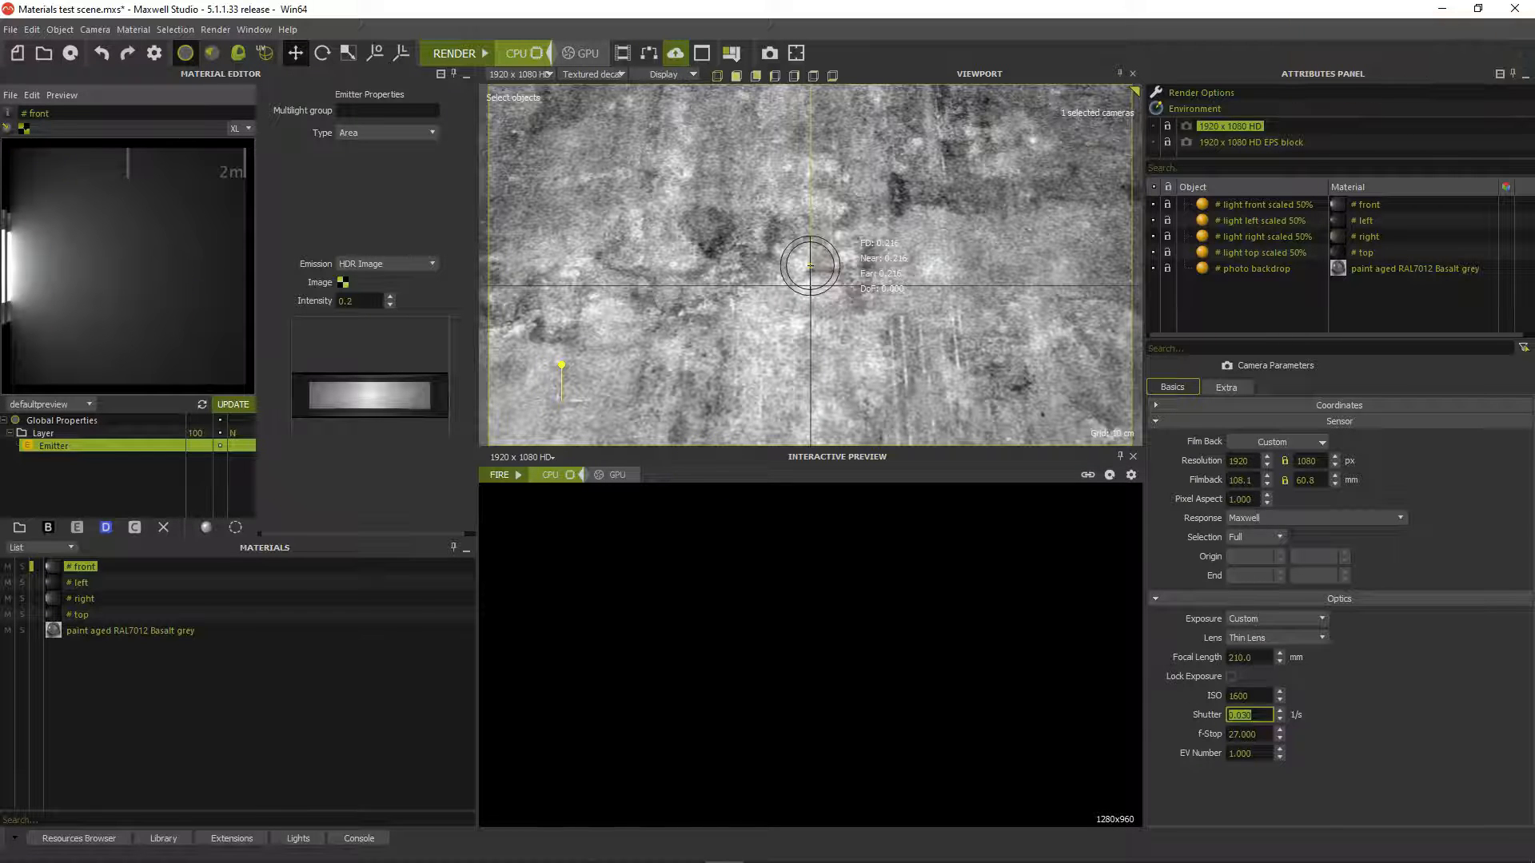
click(11, 29)
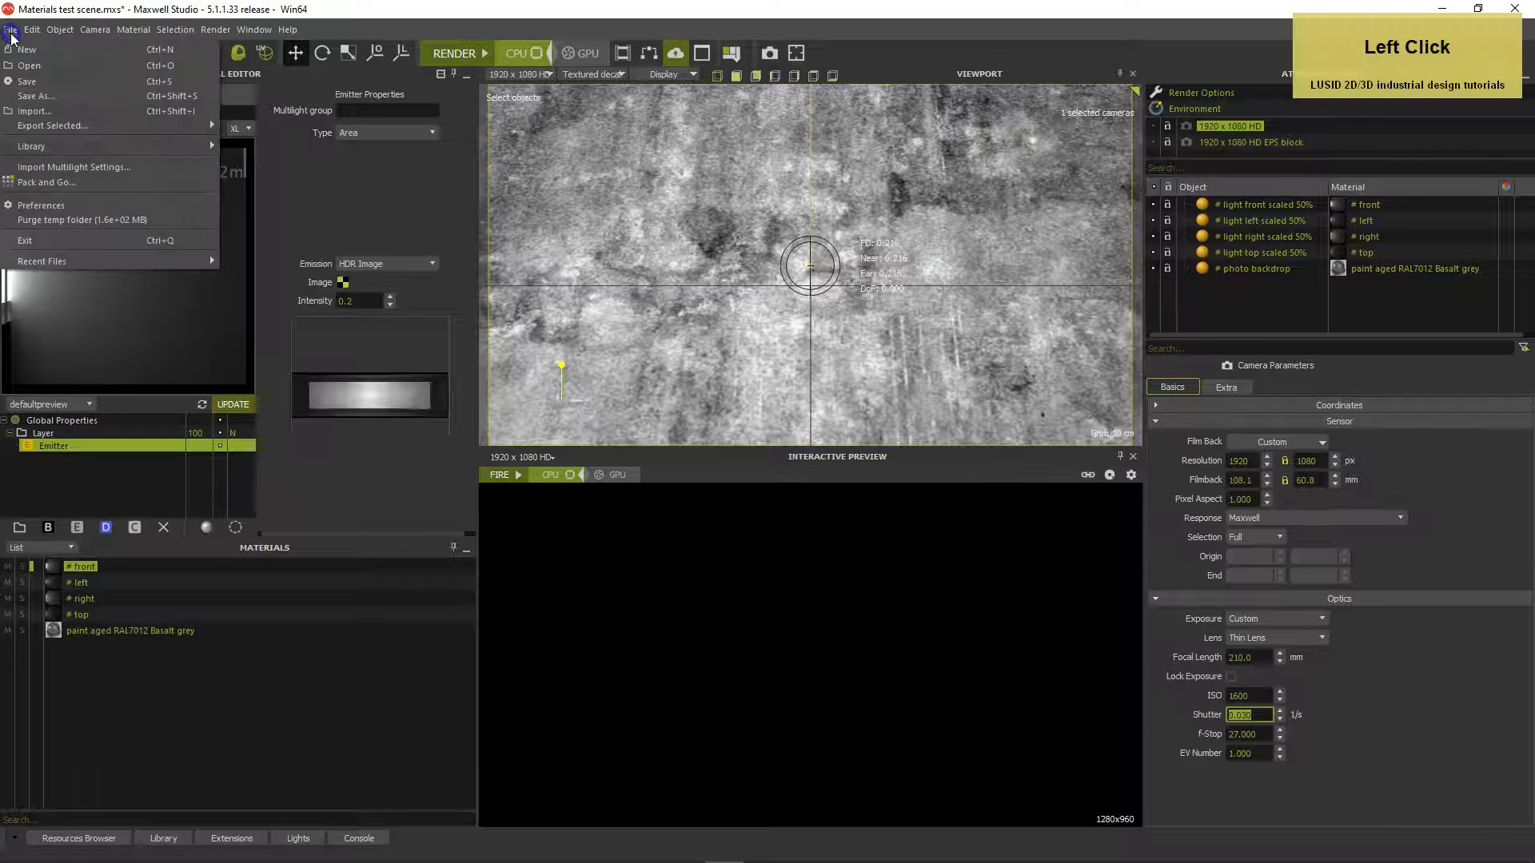
Import the LEGO bricks and LEGO minifigure .obj files, keeping the clashing object under a new name
click(33, 111)
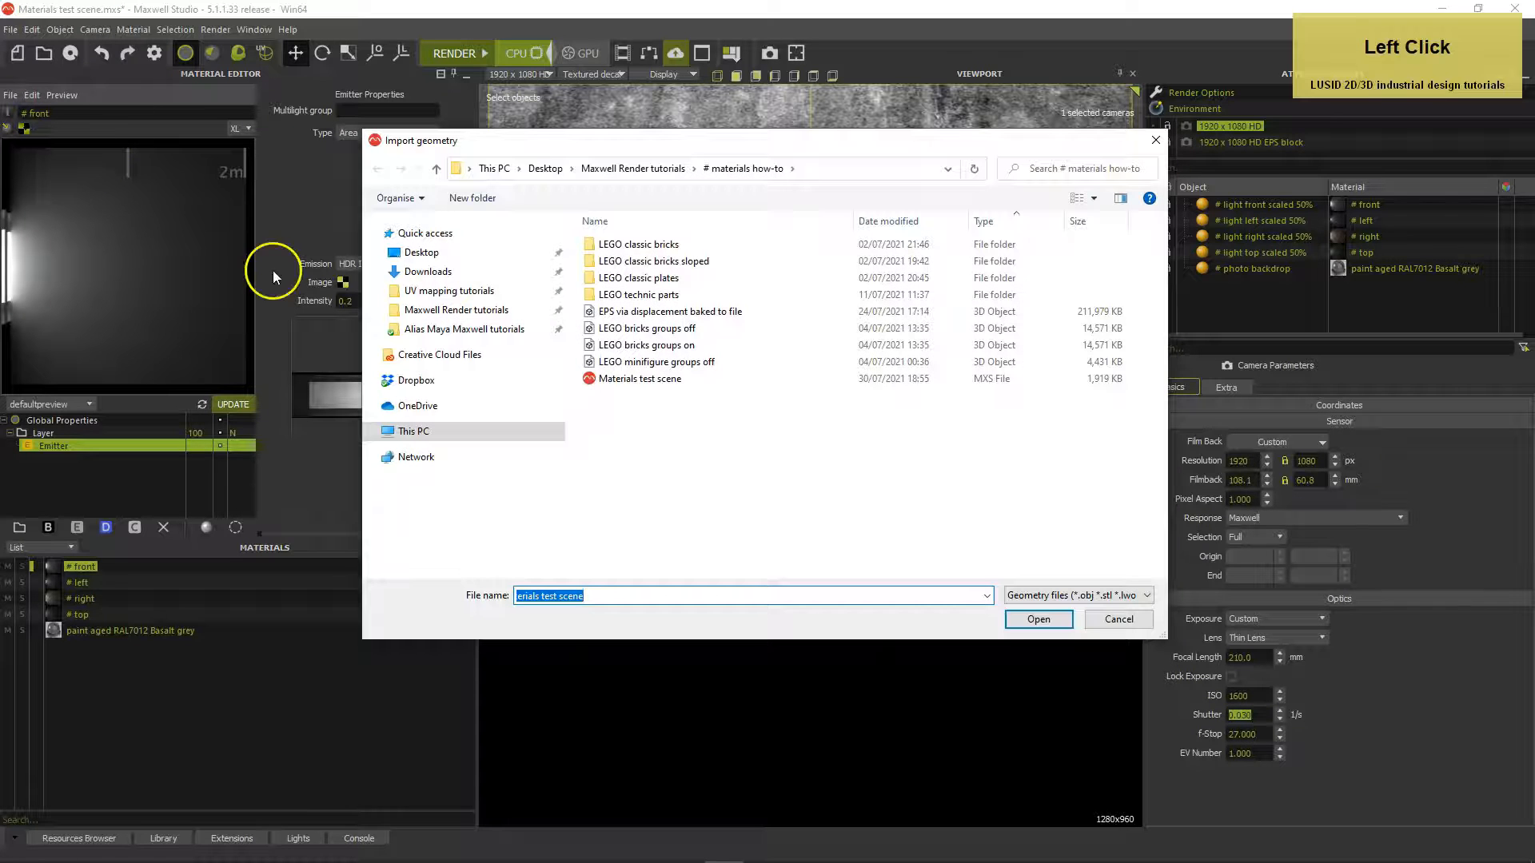
click(589, 329)
ctrl+click(592, 362)
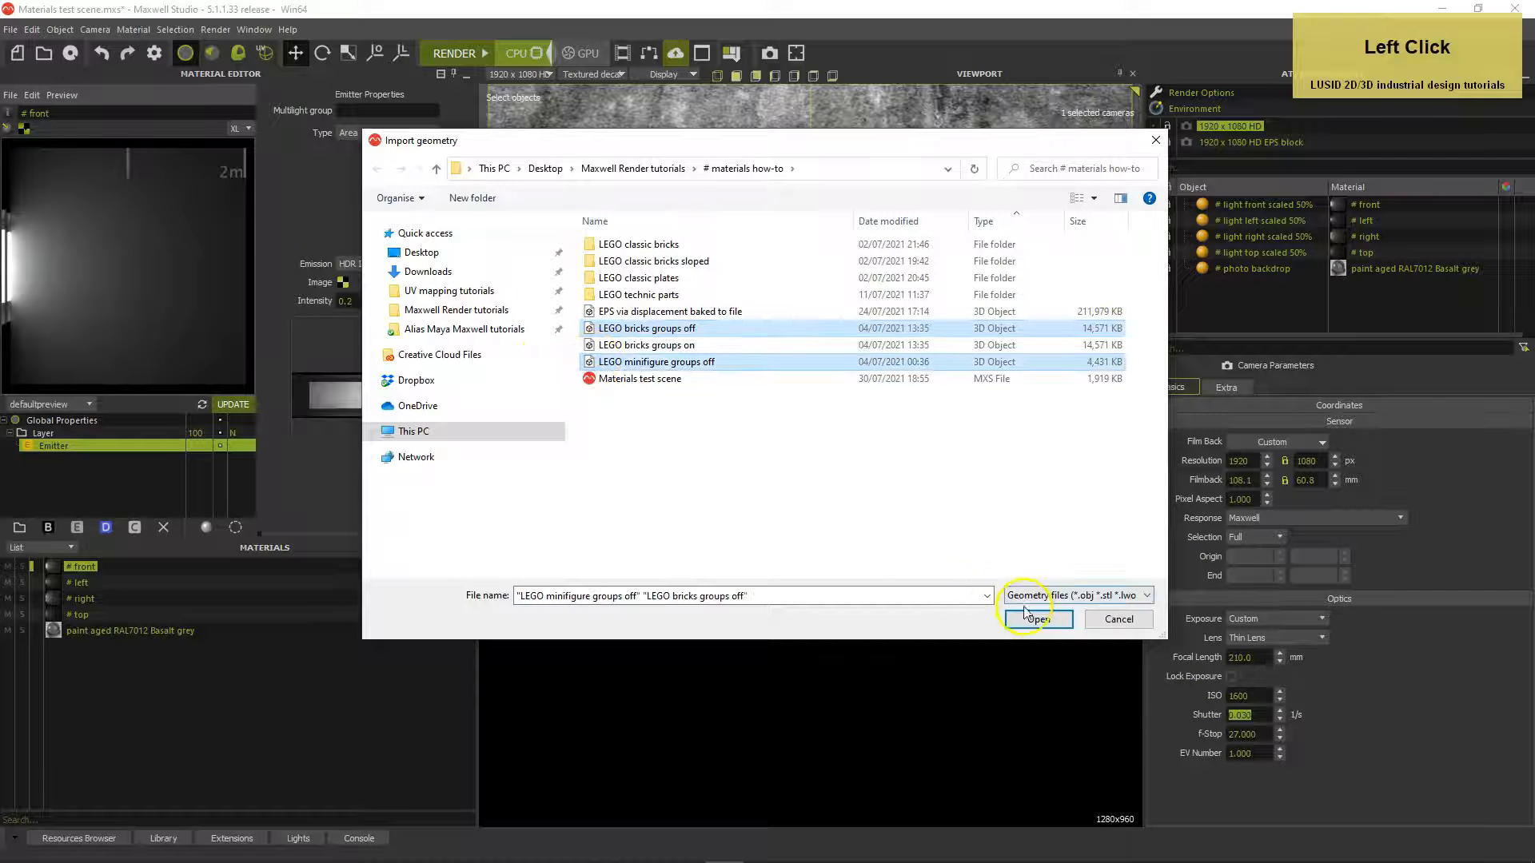
click(1025, 612)
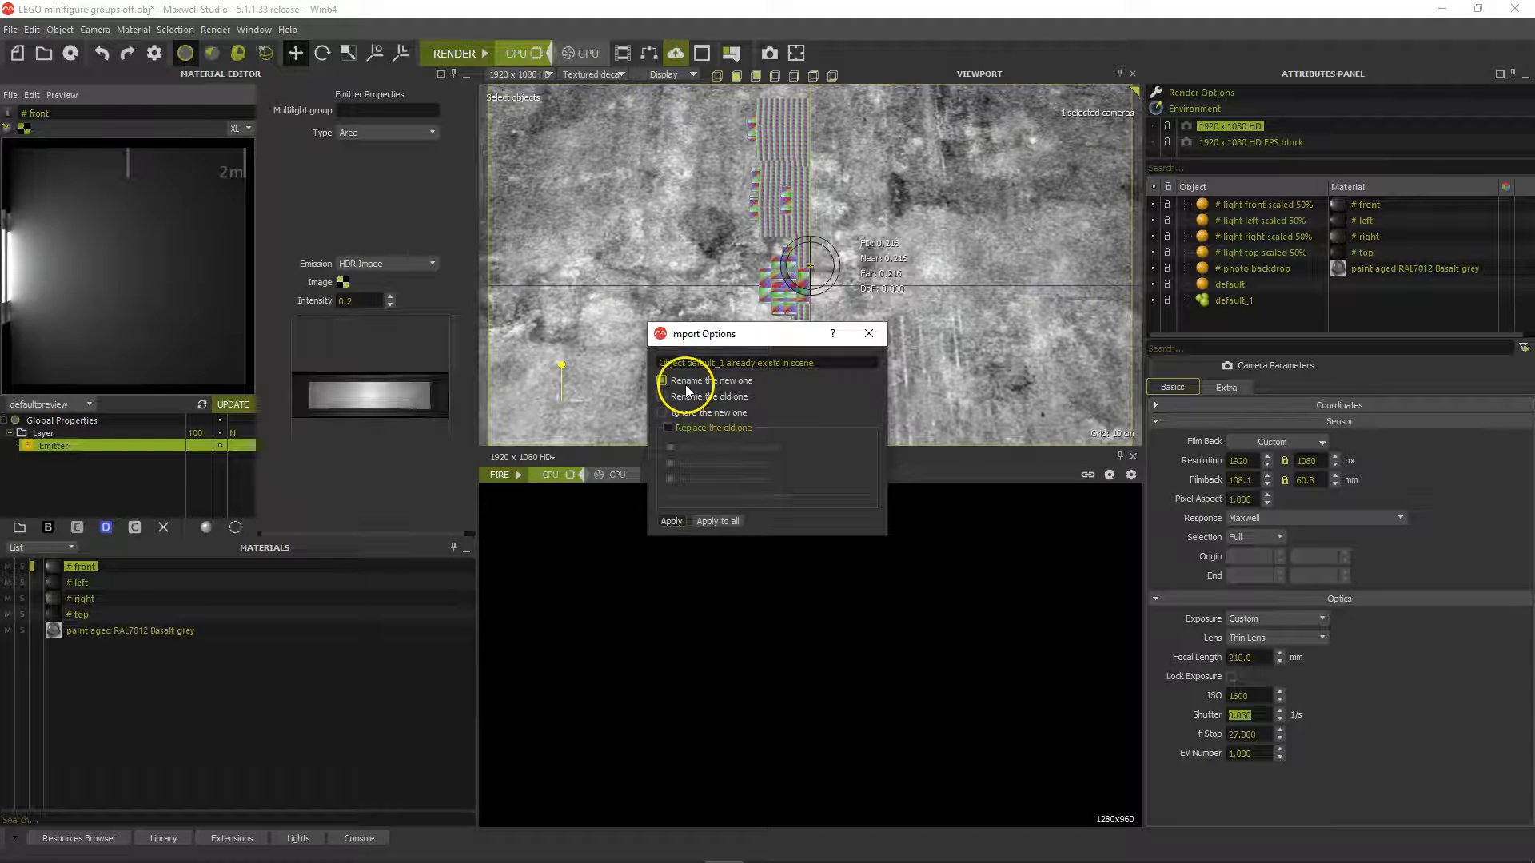
click(674, 520)
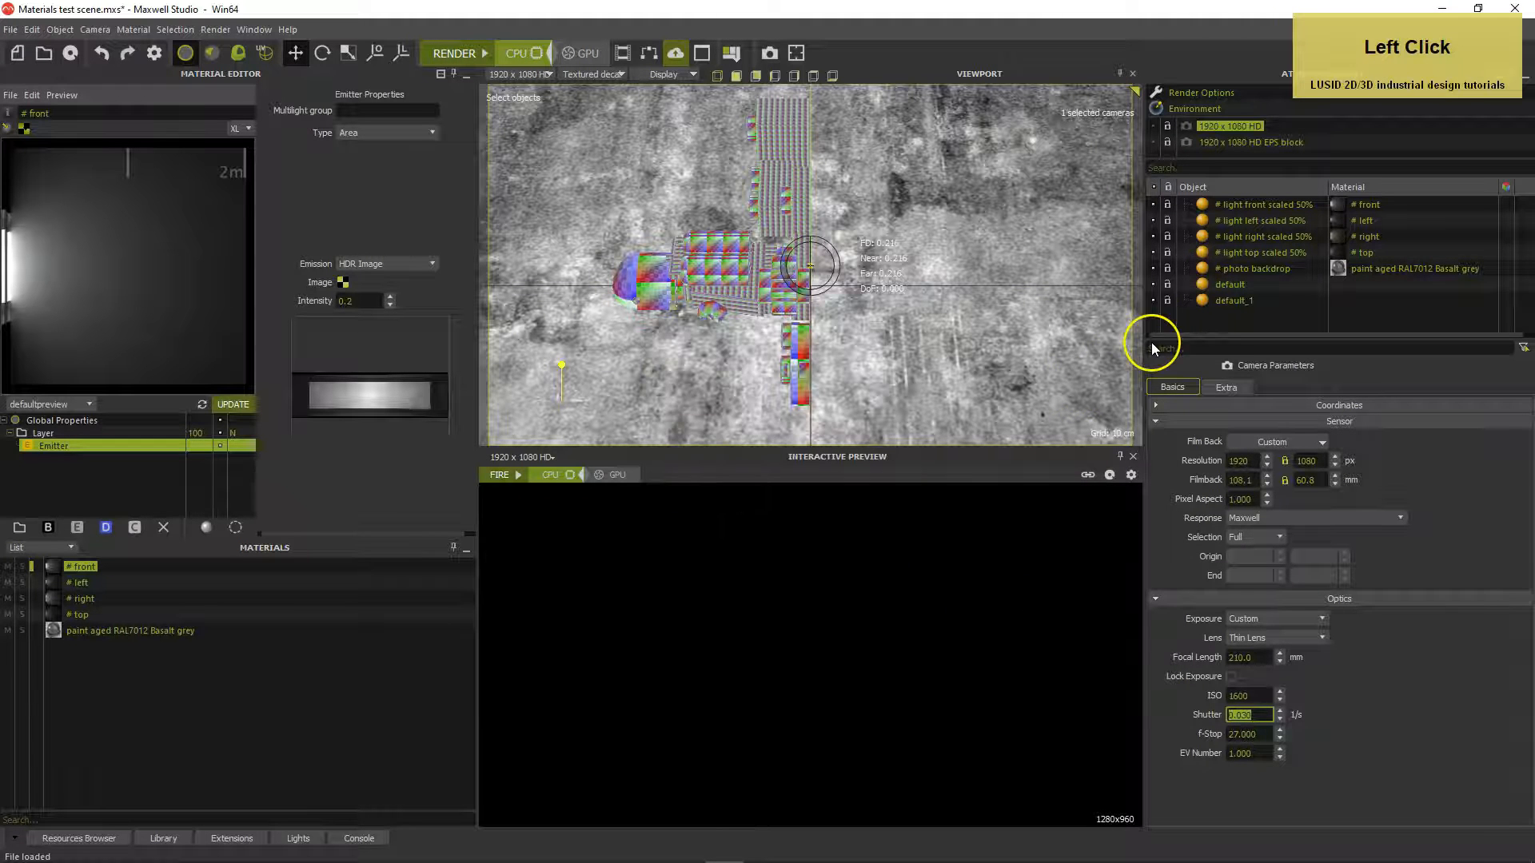
Rename the objects default to 'LEGO bricks' and default_1 to 'LEGO minifigure'
click(1205, 285)
click(1204, 301)
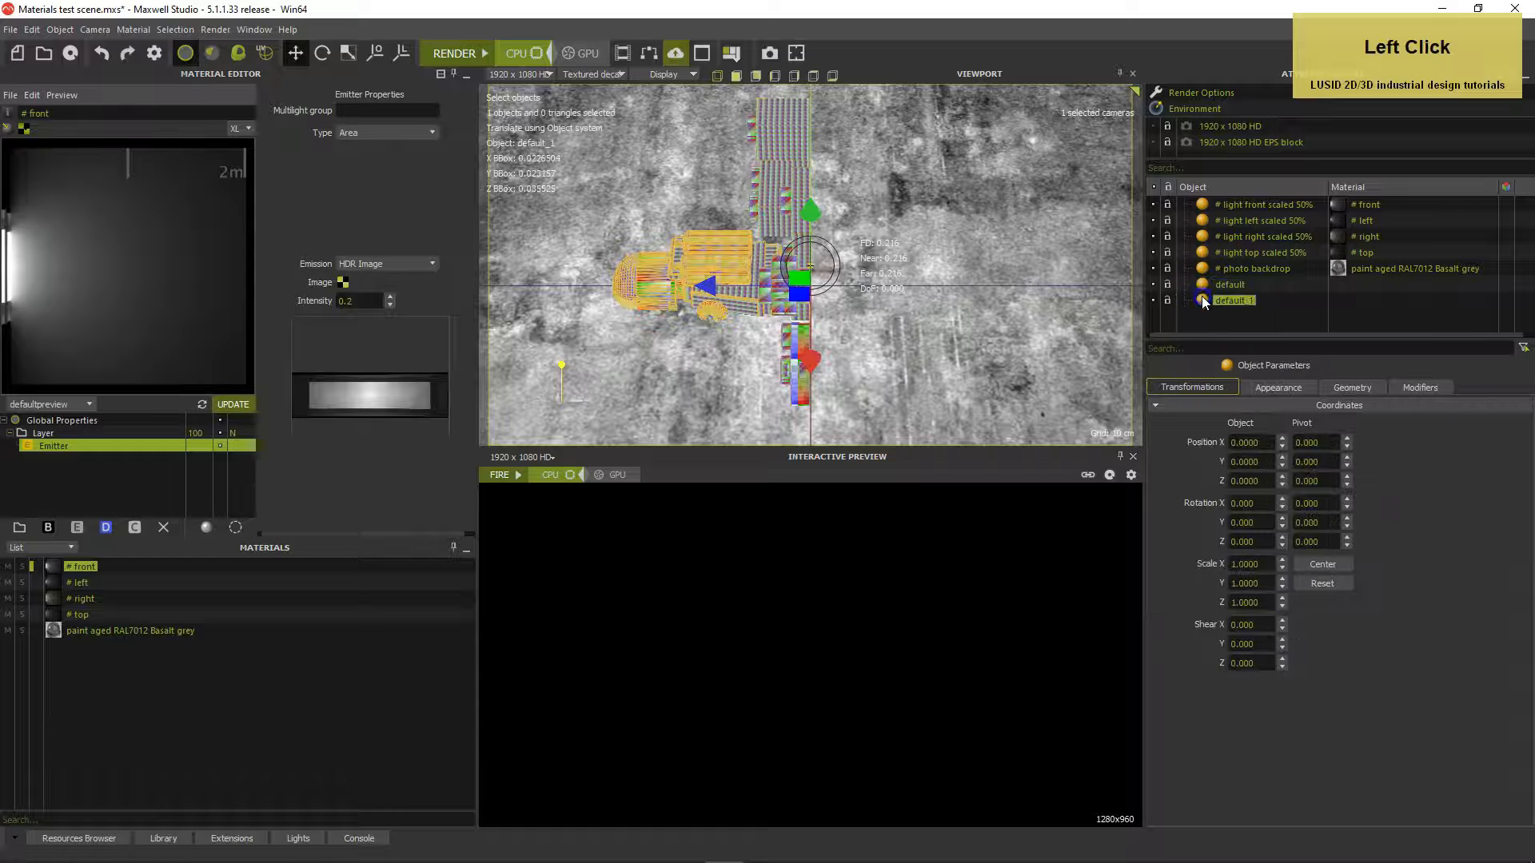
click(1204, 285)
double_click(1231, 285)
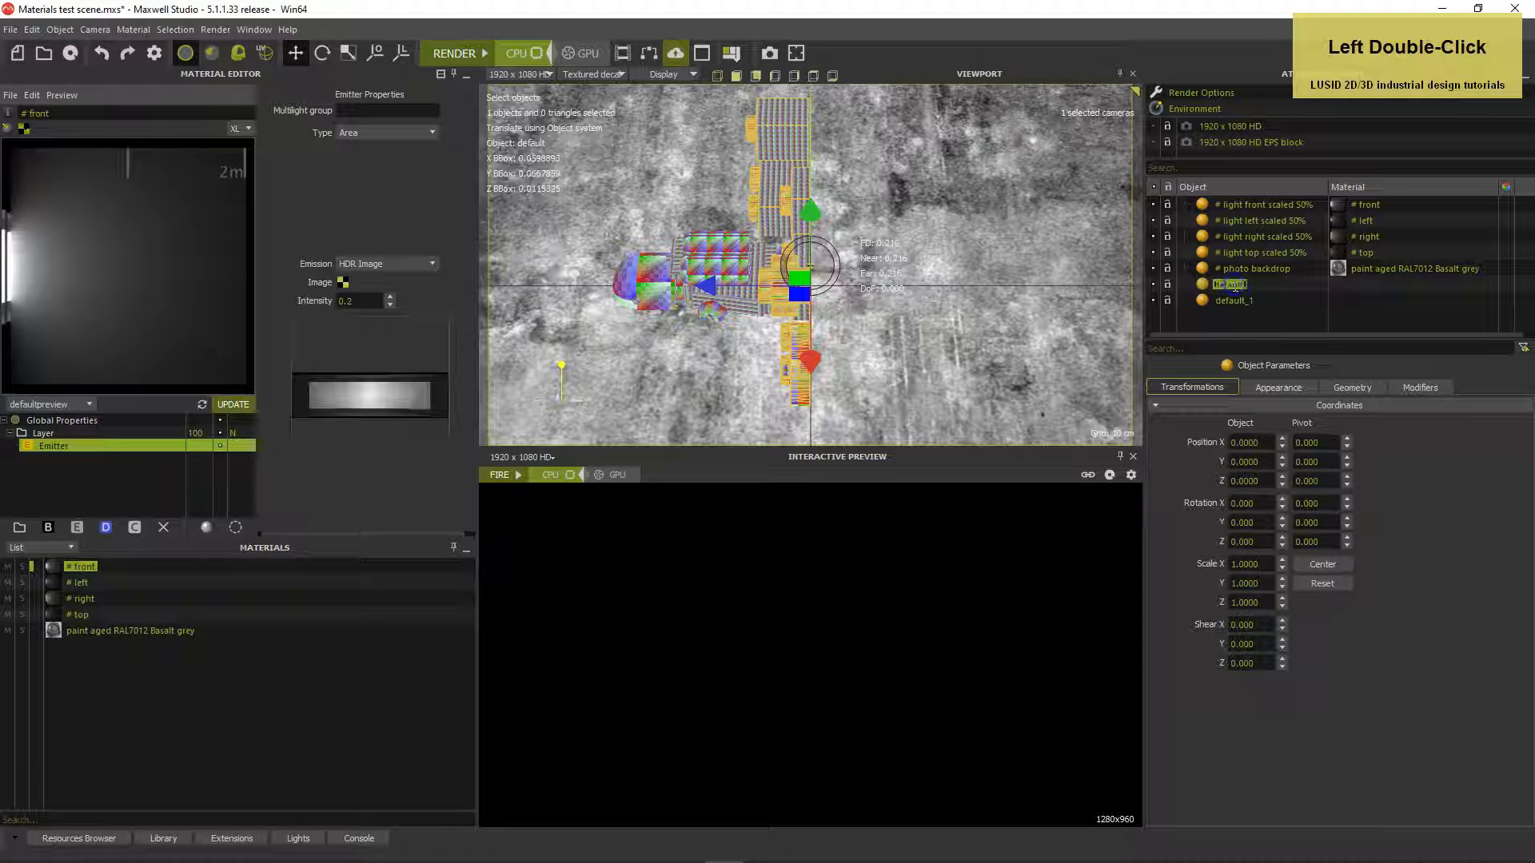
text(LEGO bricks)
key(Return)
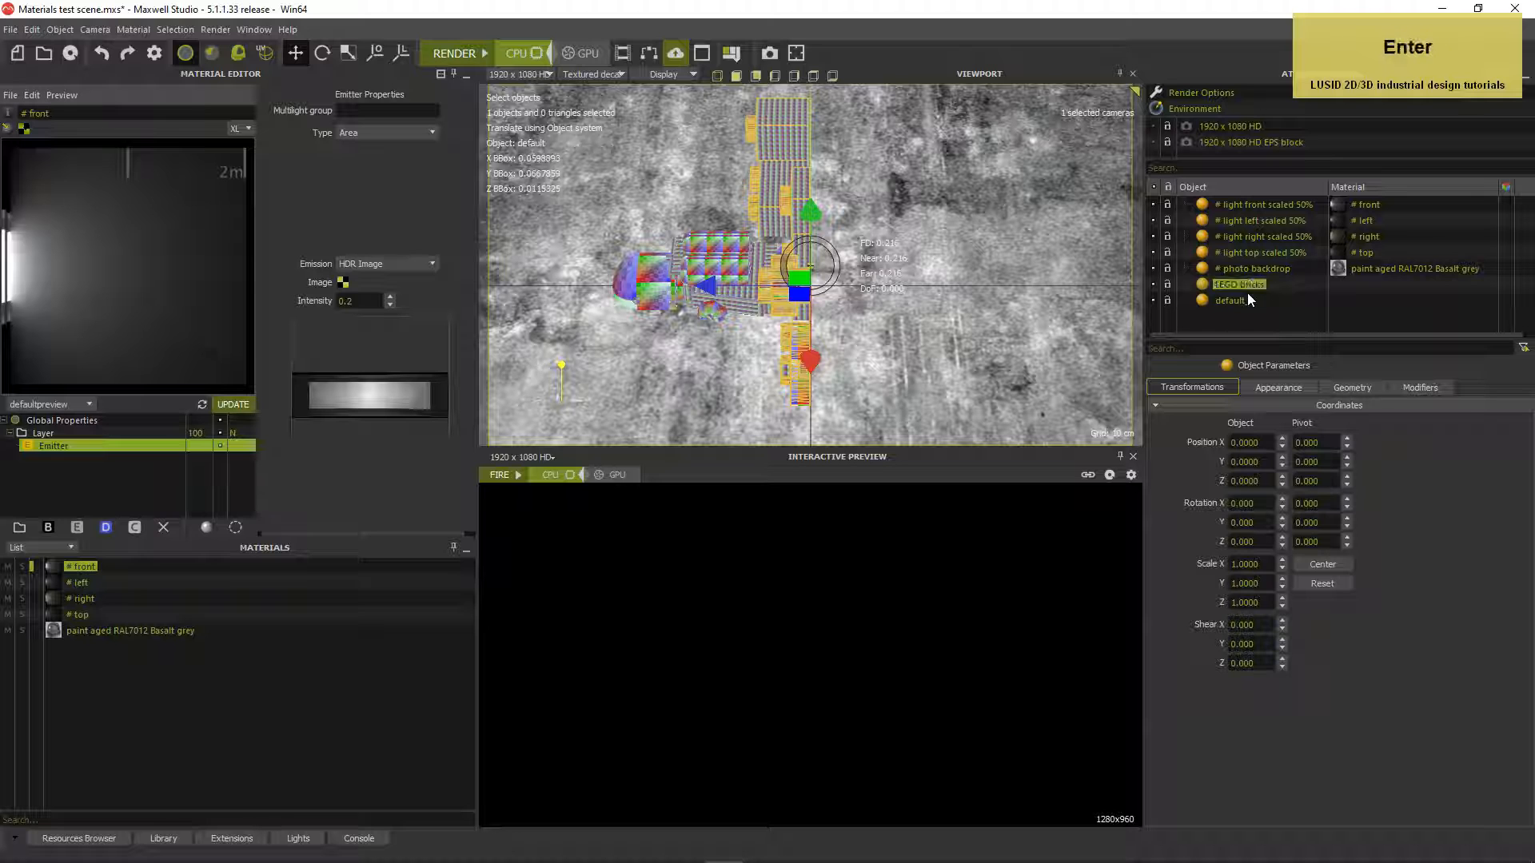
double_click(1228, 301)
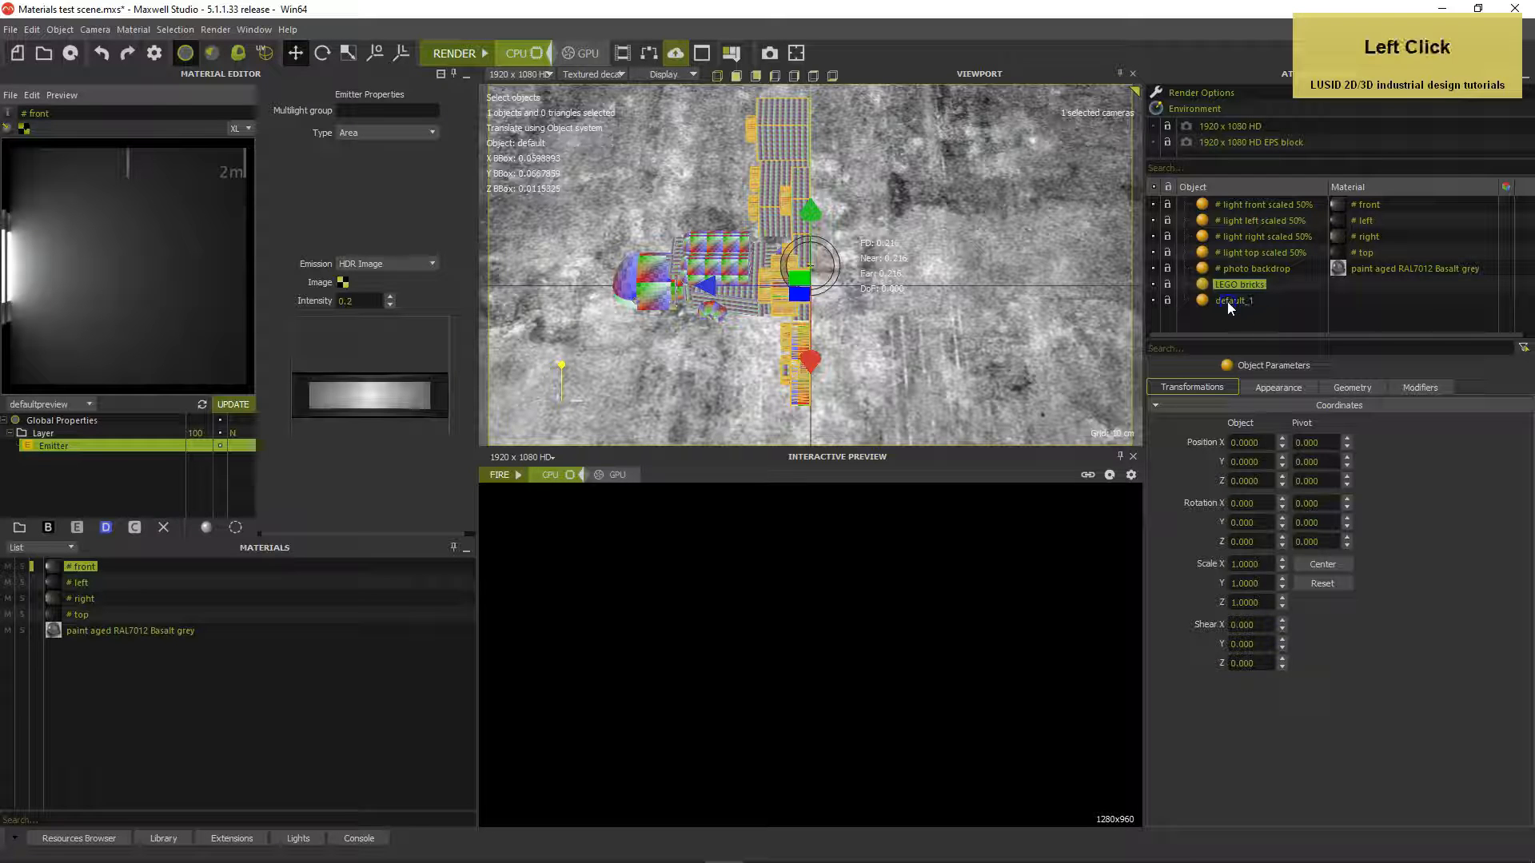
text(LE)
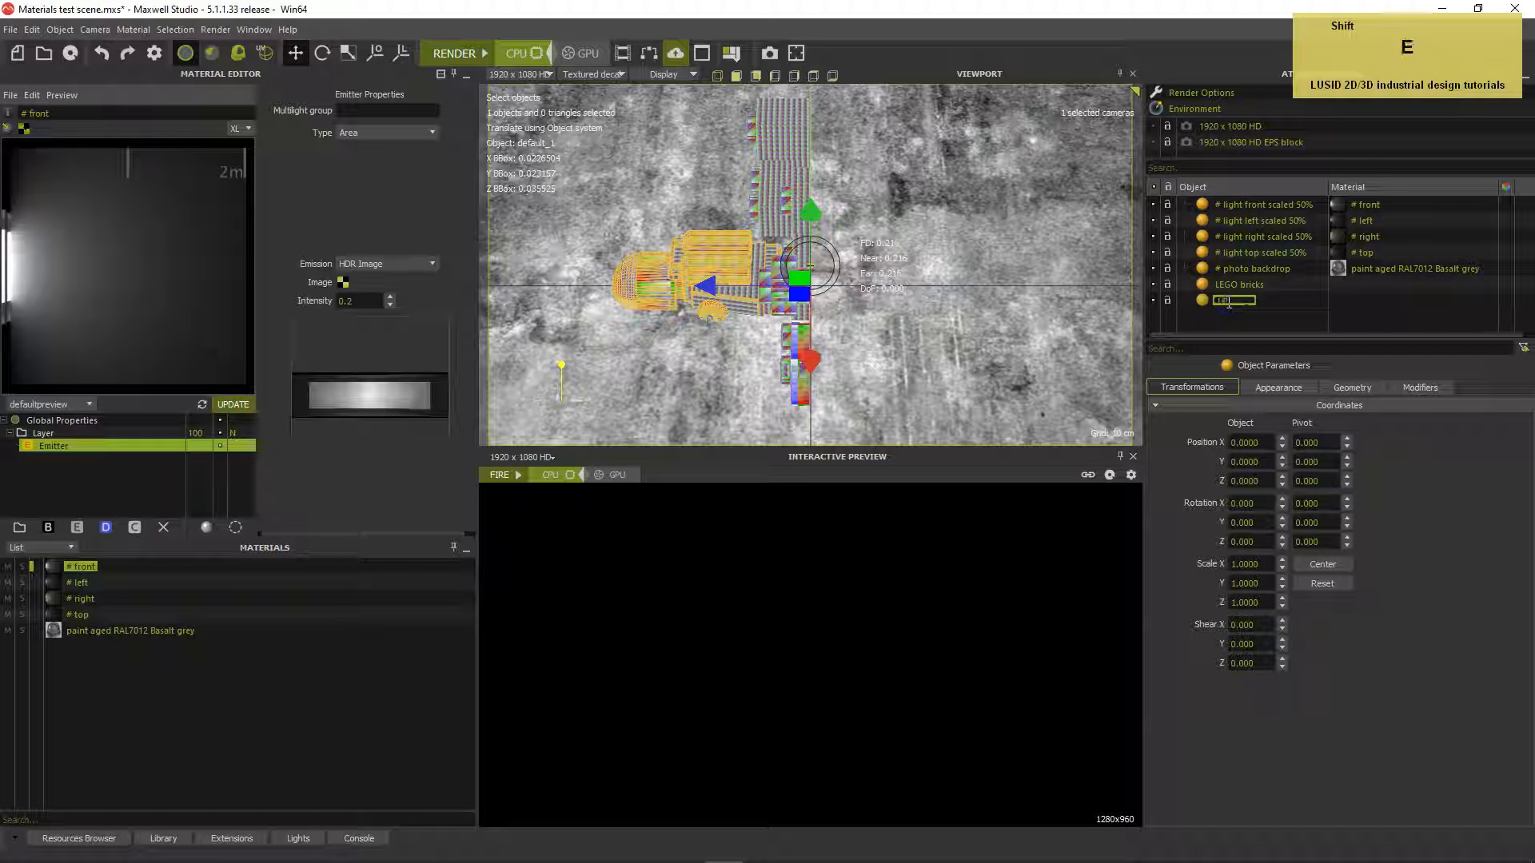
text(GO minifigure)
key(Return)
Rotate both LEGO models -90° about X, then reset the rotation to zero
ctrl+click(1229, 284)
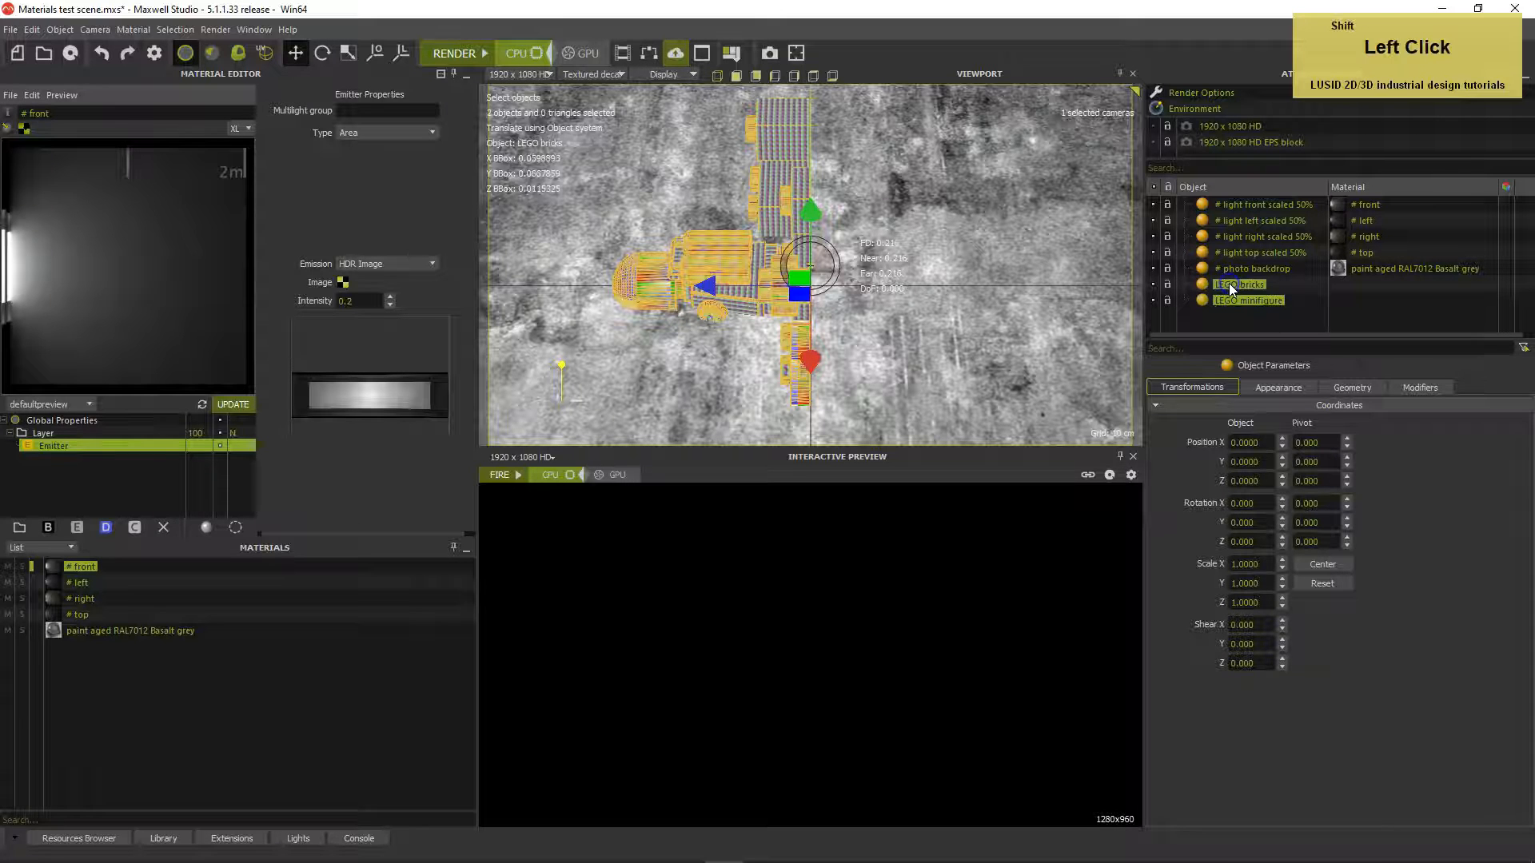
drag(1268, 504, 1199, 499)
text(-90)
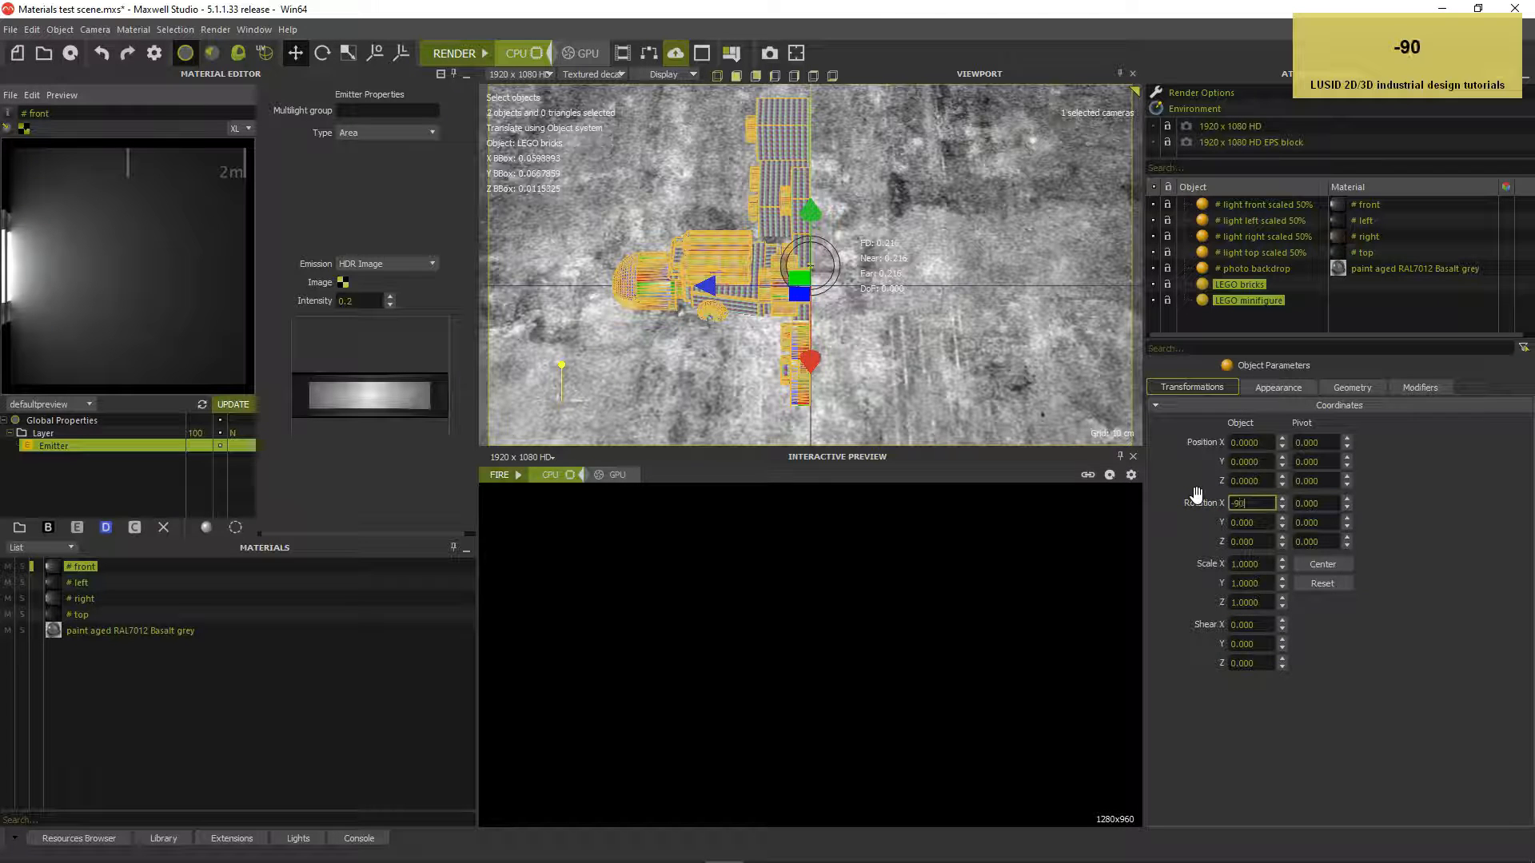
key(Return)
click(1322, 583)
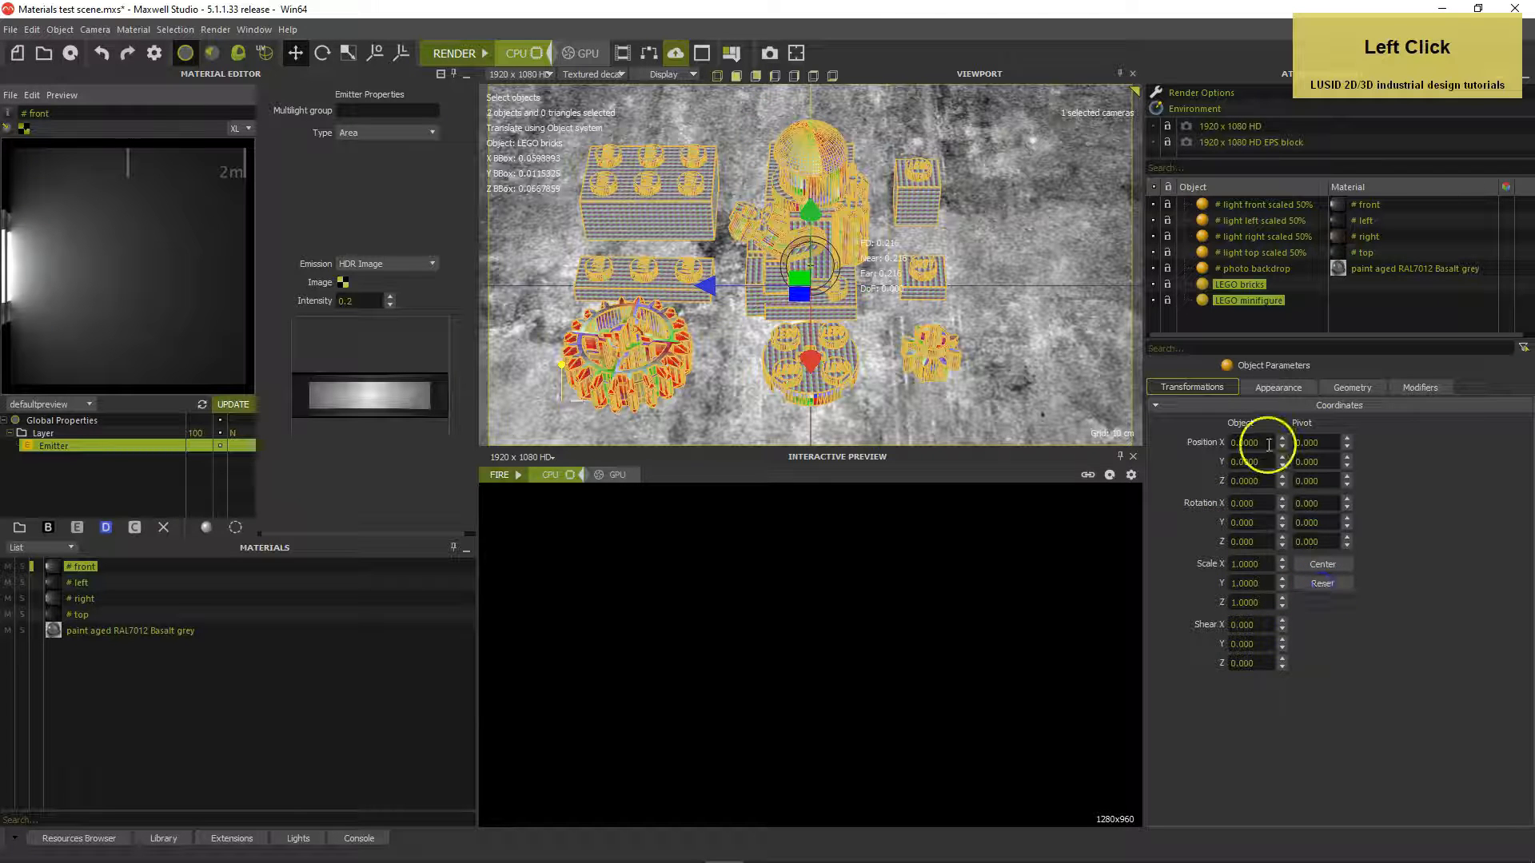
Try moving the bricks and then the minifigure, undoing each move
click(675, 272)
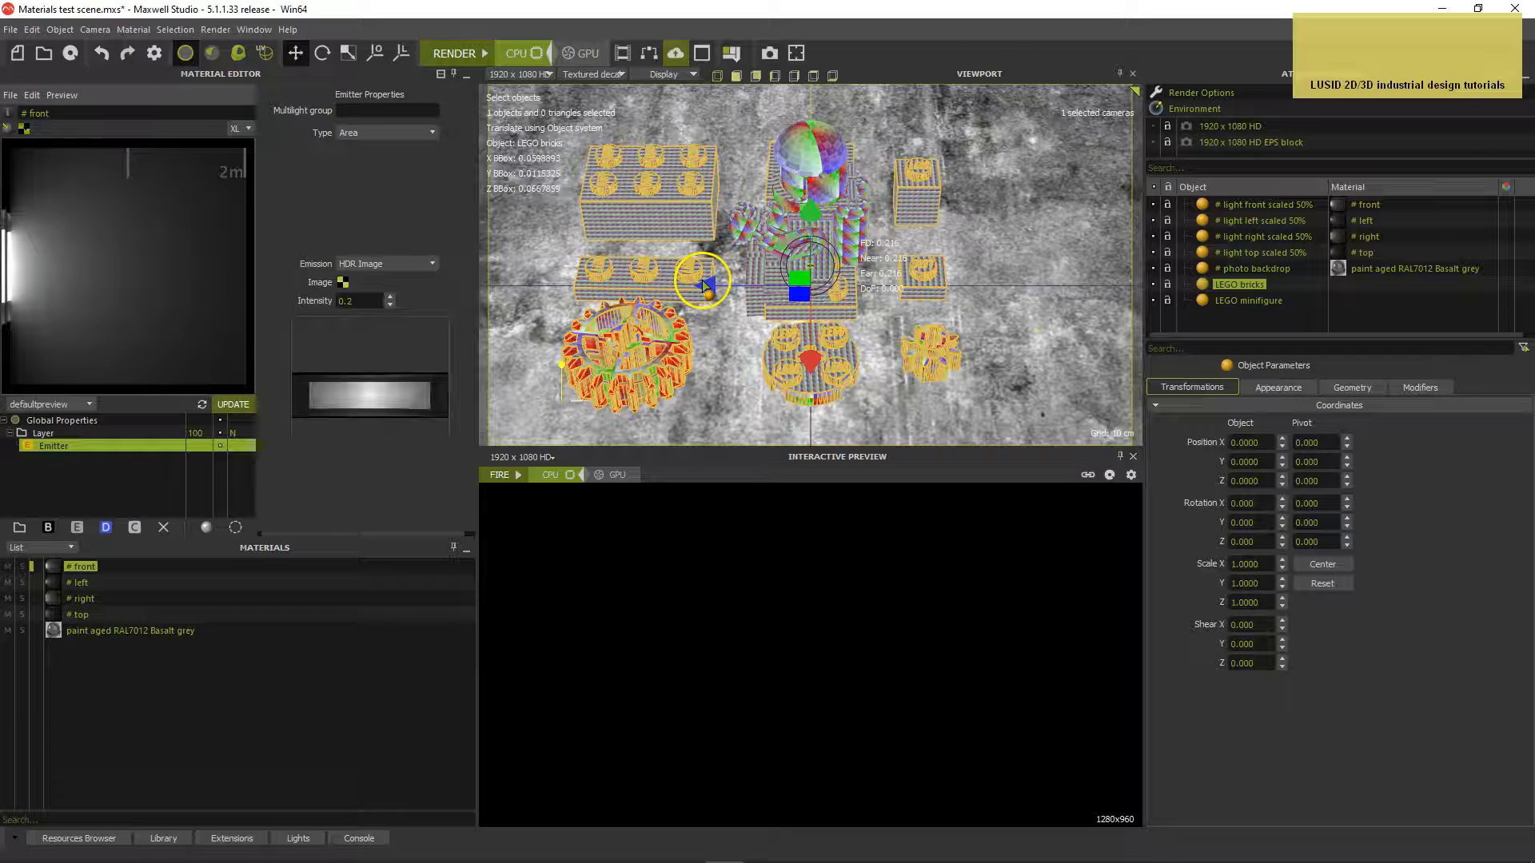
mouse_move(802, 300)
mouse_down()
mouse_move(695, 226)
mouse_move(822, 356)
mouse_move(831, 308)
mouse_up()
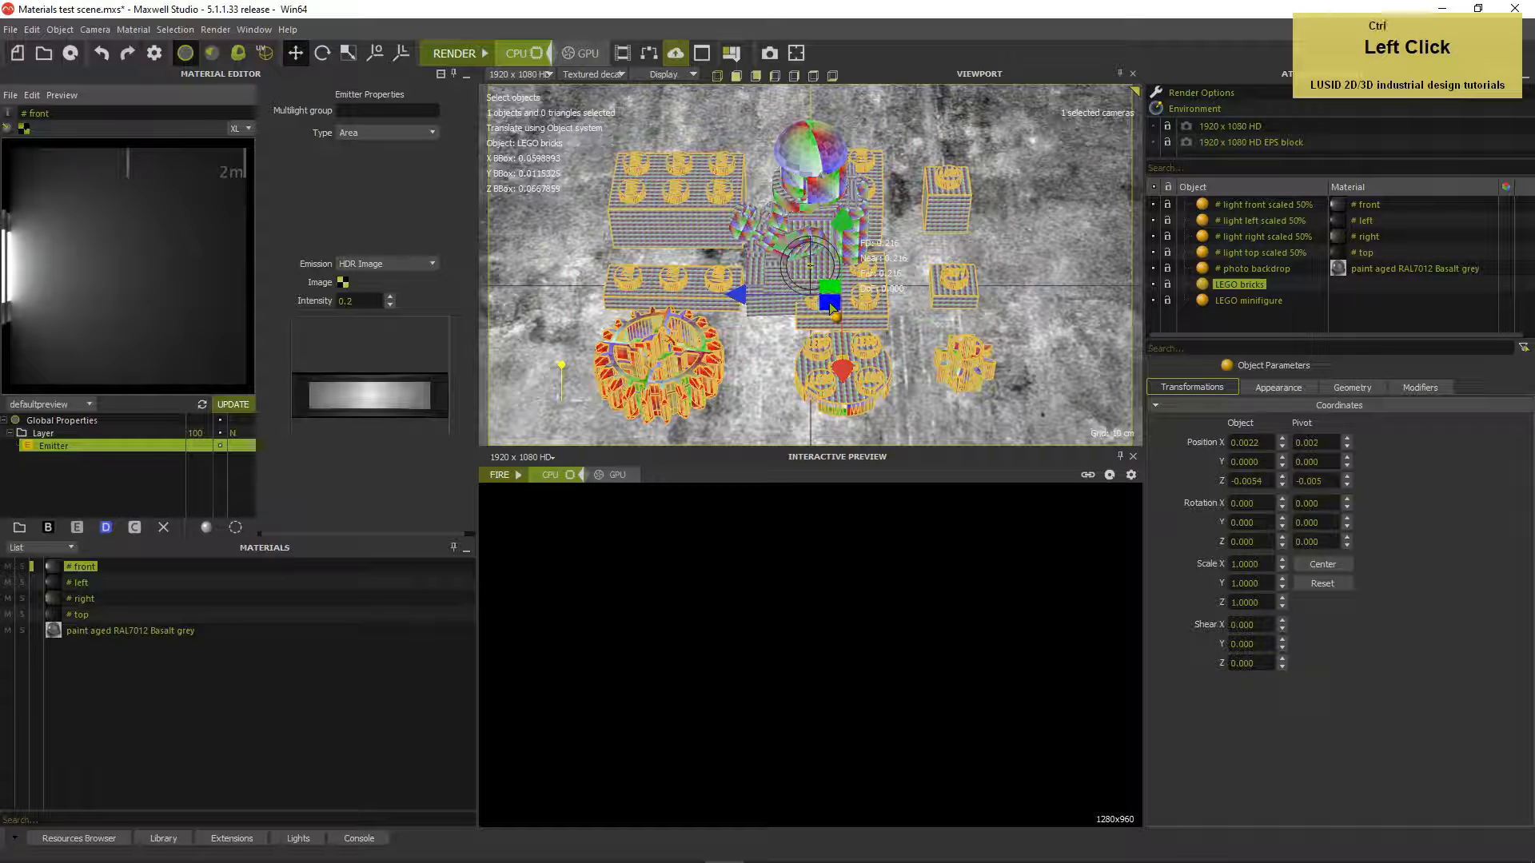
key(ctrl+z)
click(830, 151)
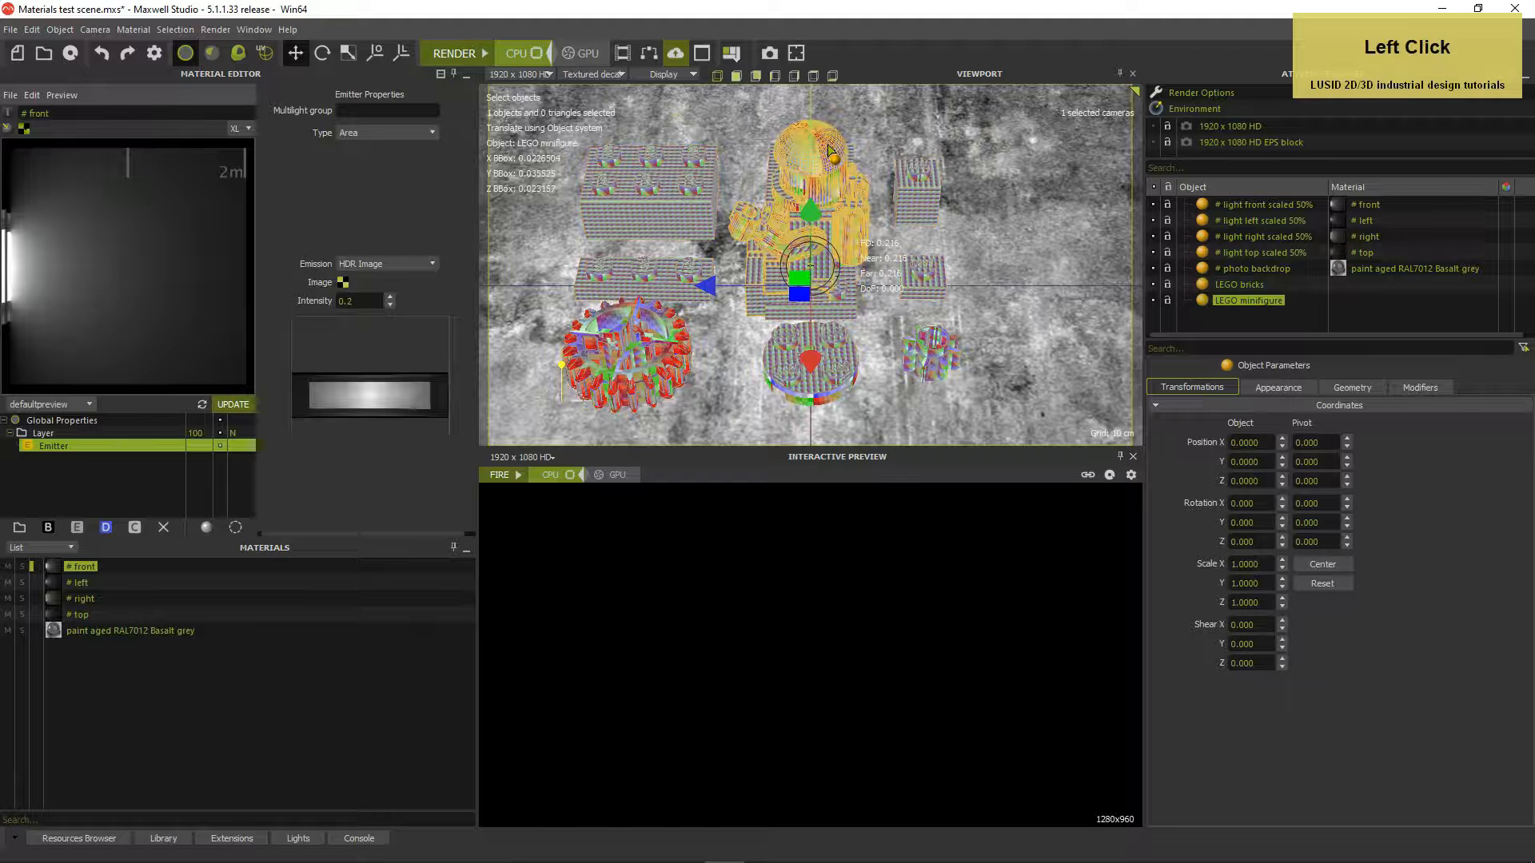
drag(799, 289, 1022, 304)
key(ctrl+z)
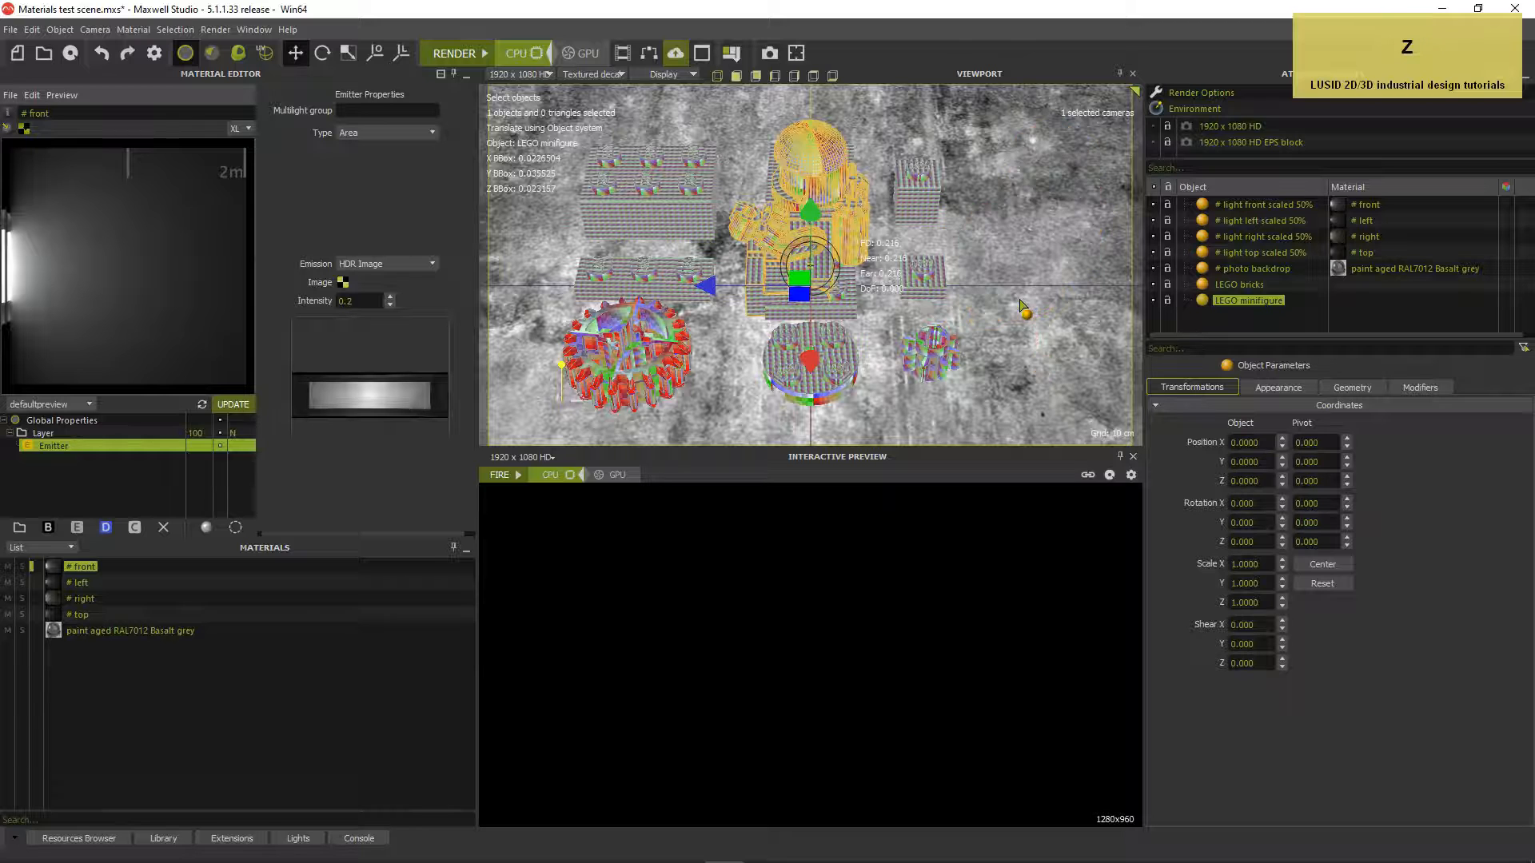
Try rotating and scaling the minifigure with the gizmo, undoing the scale change
key(e)
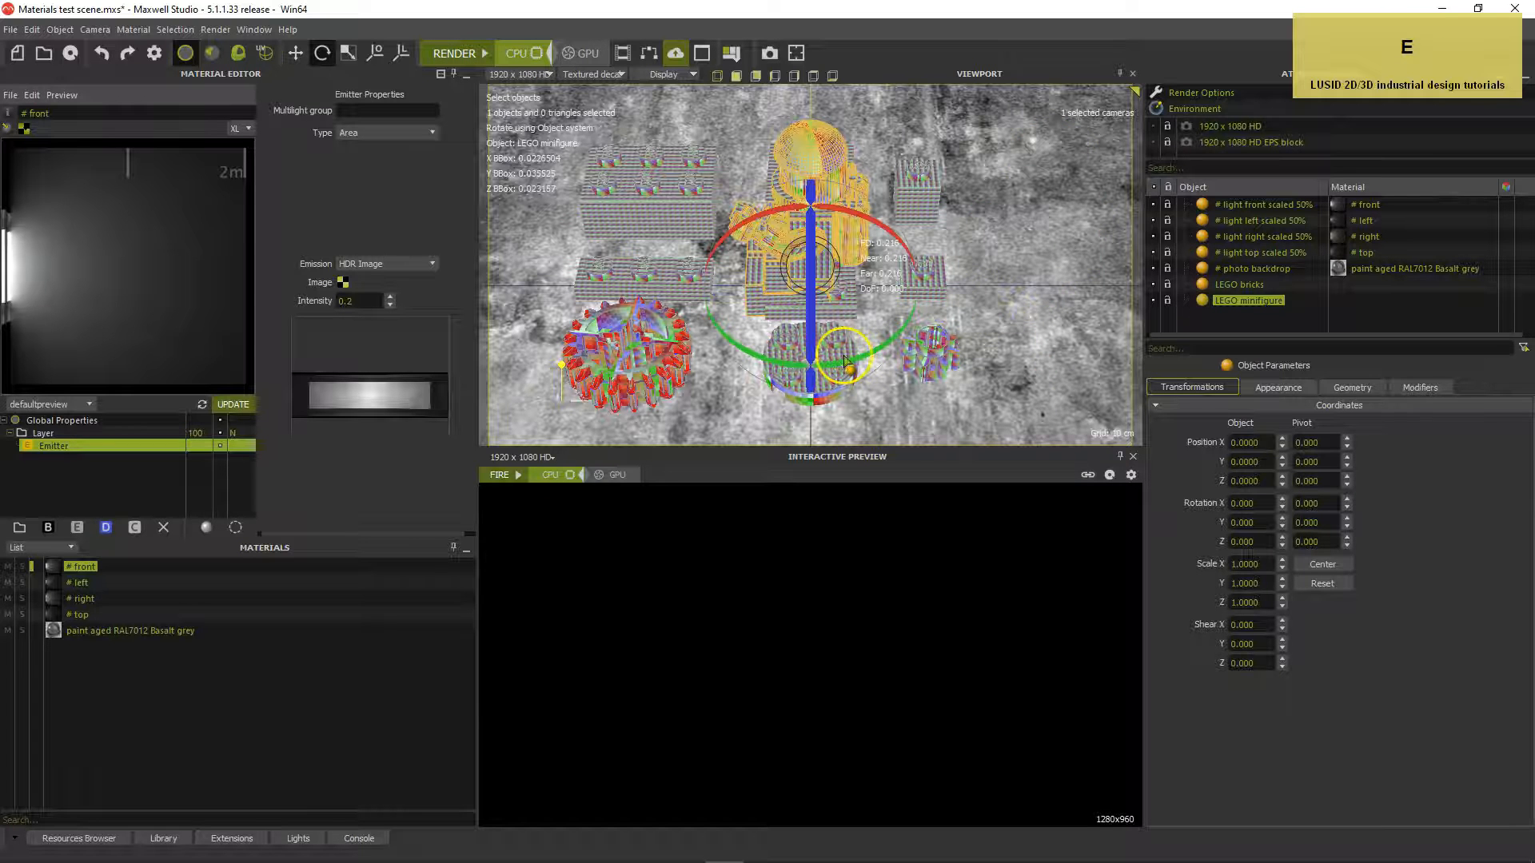
drag(914, 324, 865, 356)
key(r)
drag(877, 243, 723, 312)
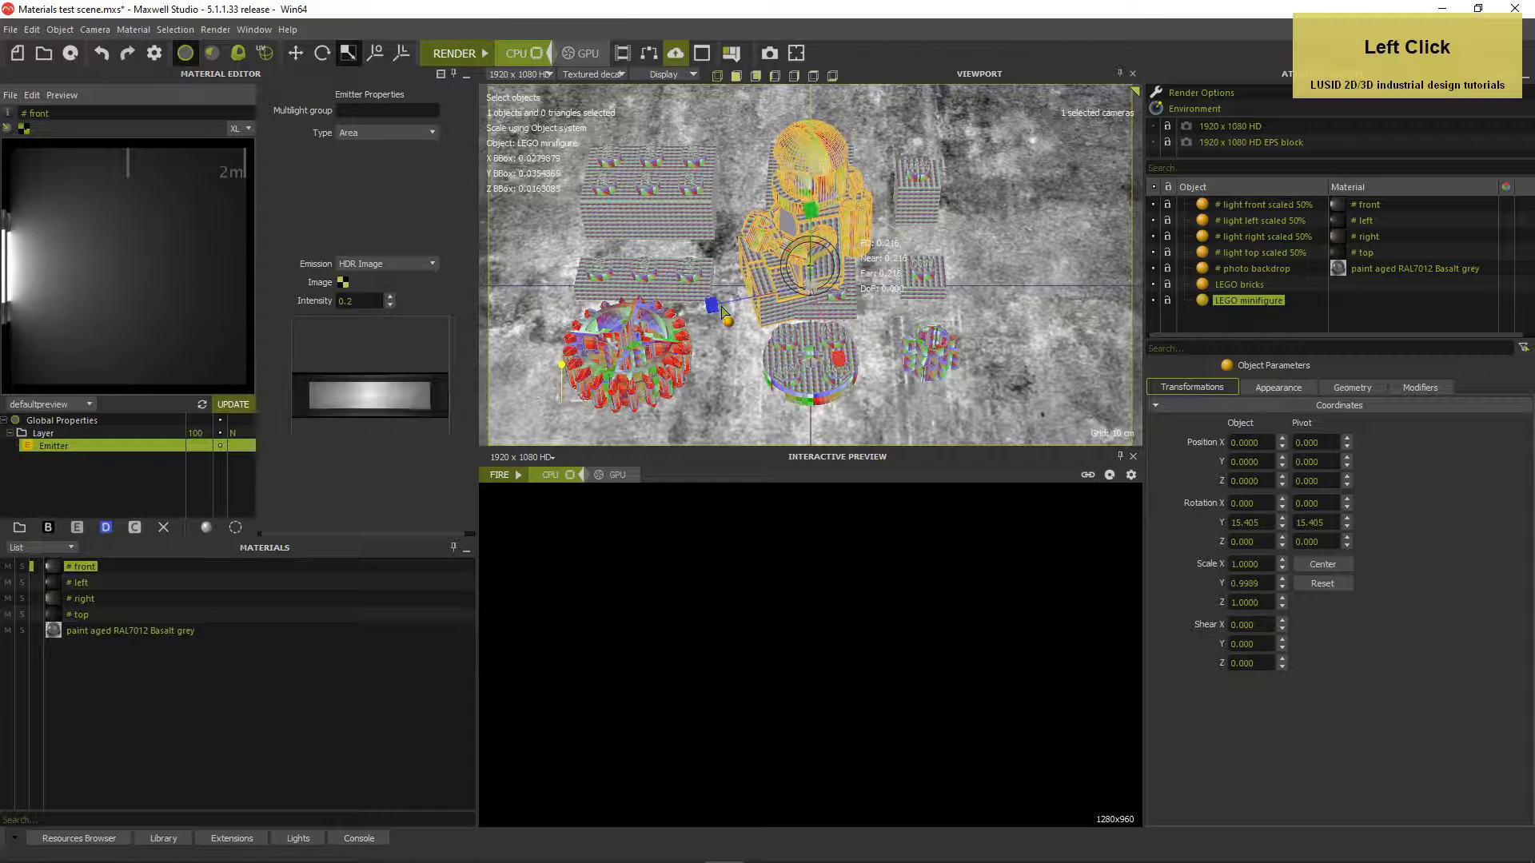
key(ctrl+z)
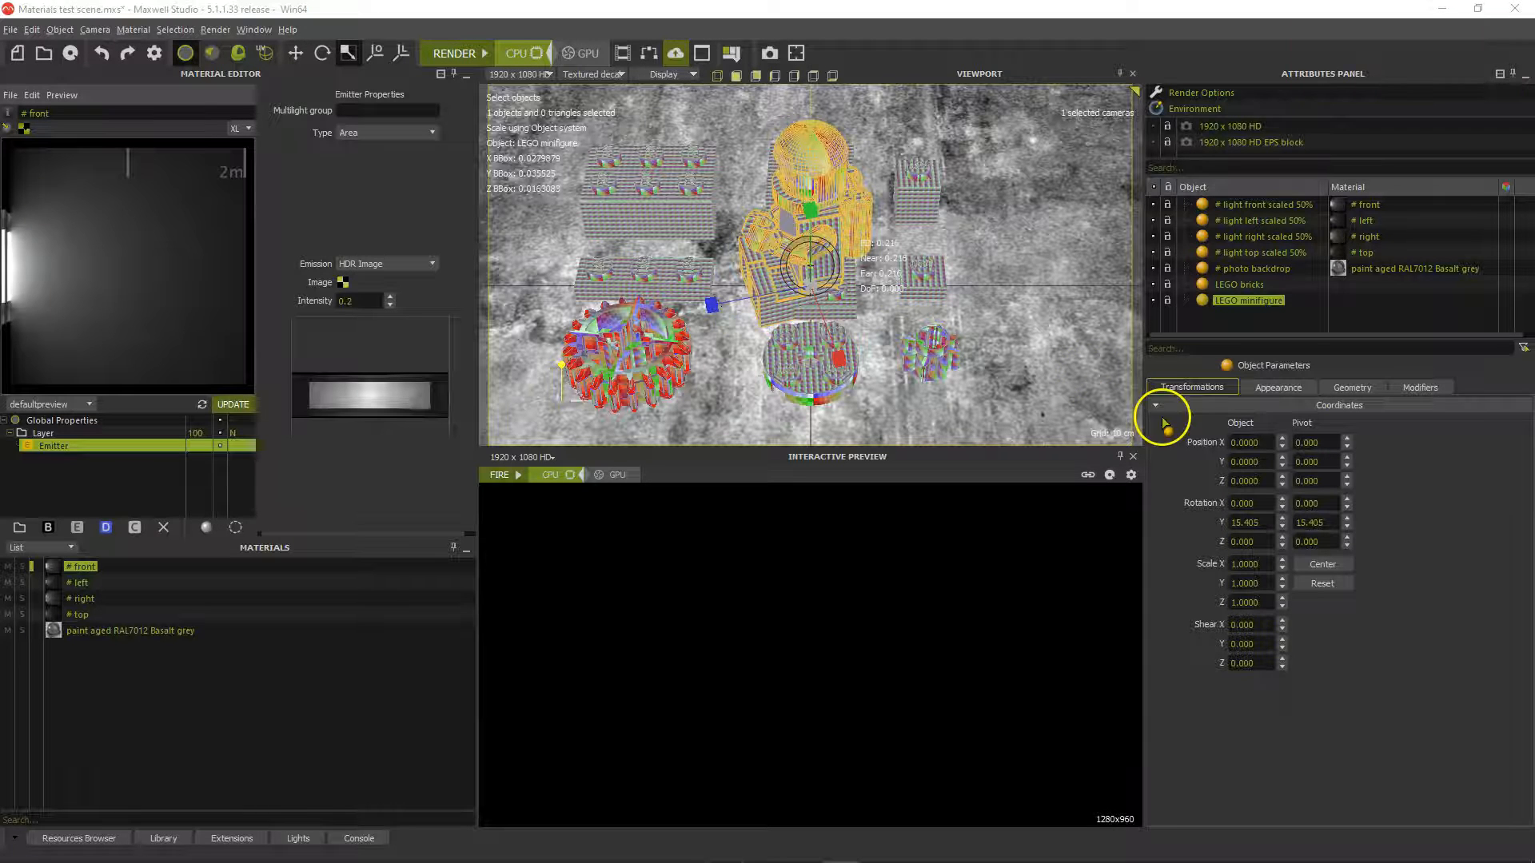
Set the minifigure's position to X 0.002, Z -0.04 and its Y rotation to 50°
click(1264, 443)
drag(1264, 443, 1209, 444)
text(0.002)
key(Return)
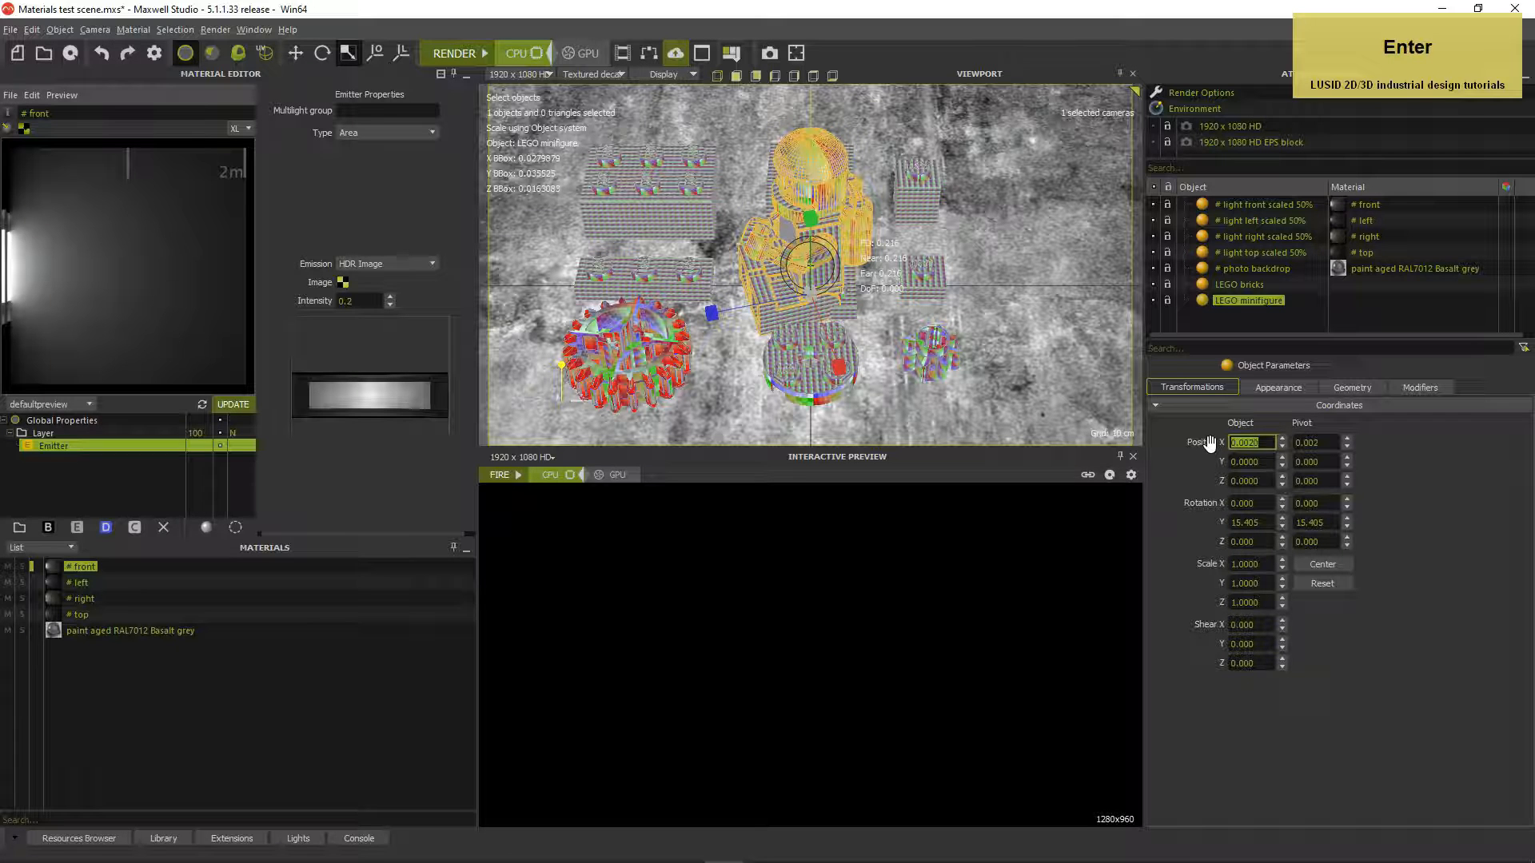
drag(1268, 484, 1192, 479)
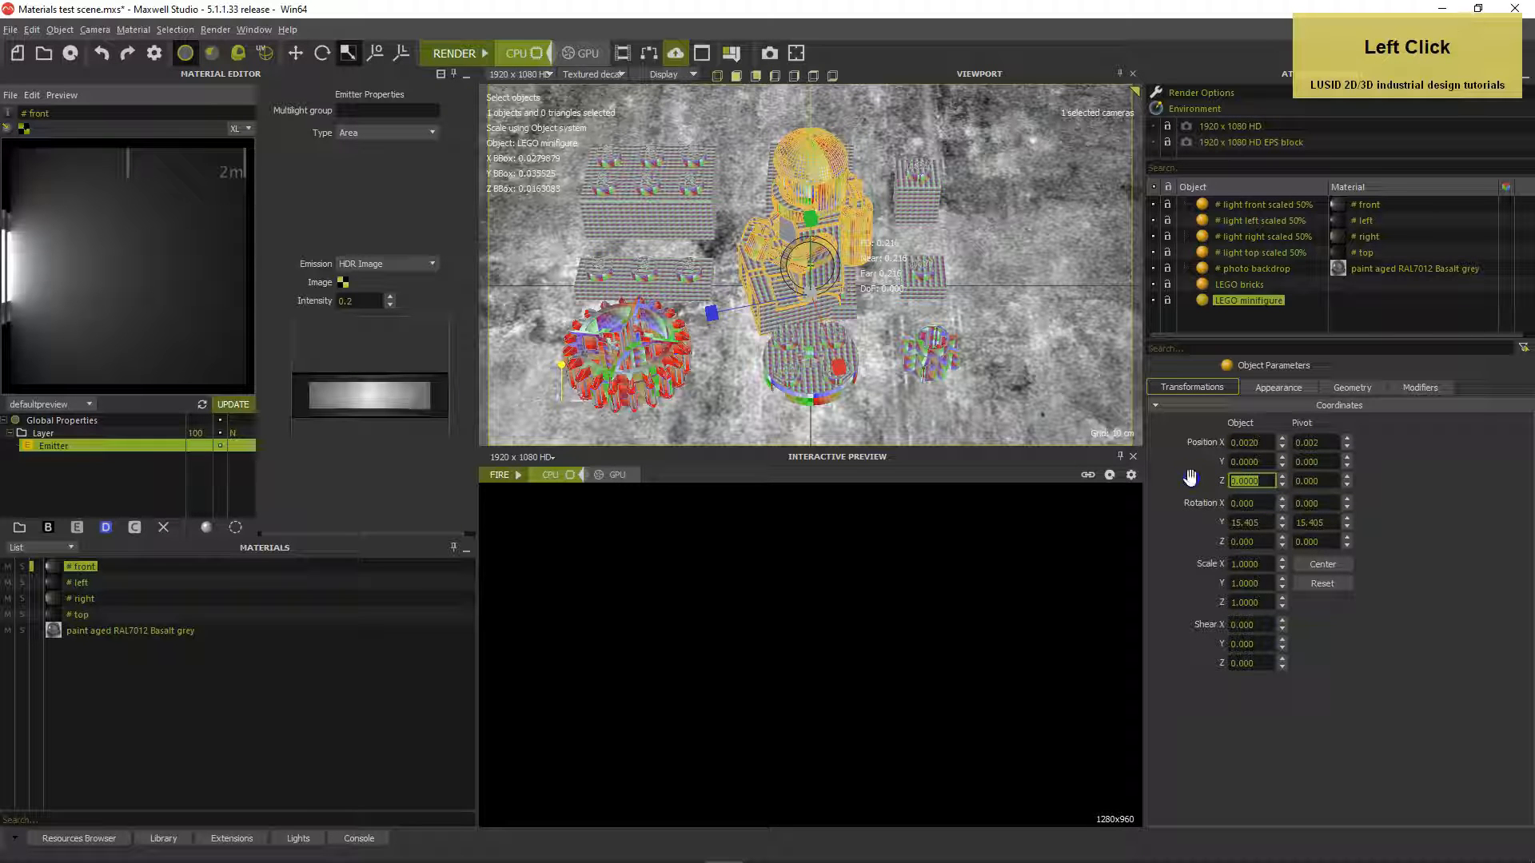
text(-0.04)
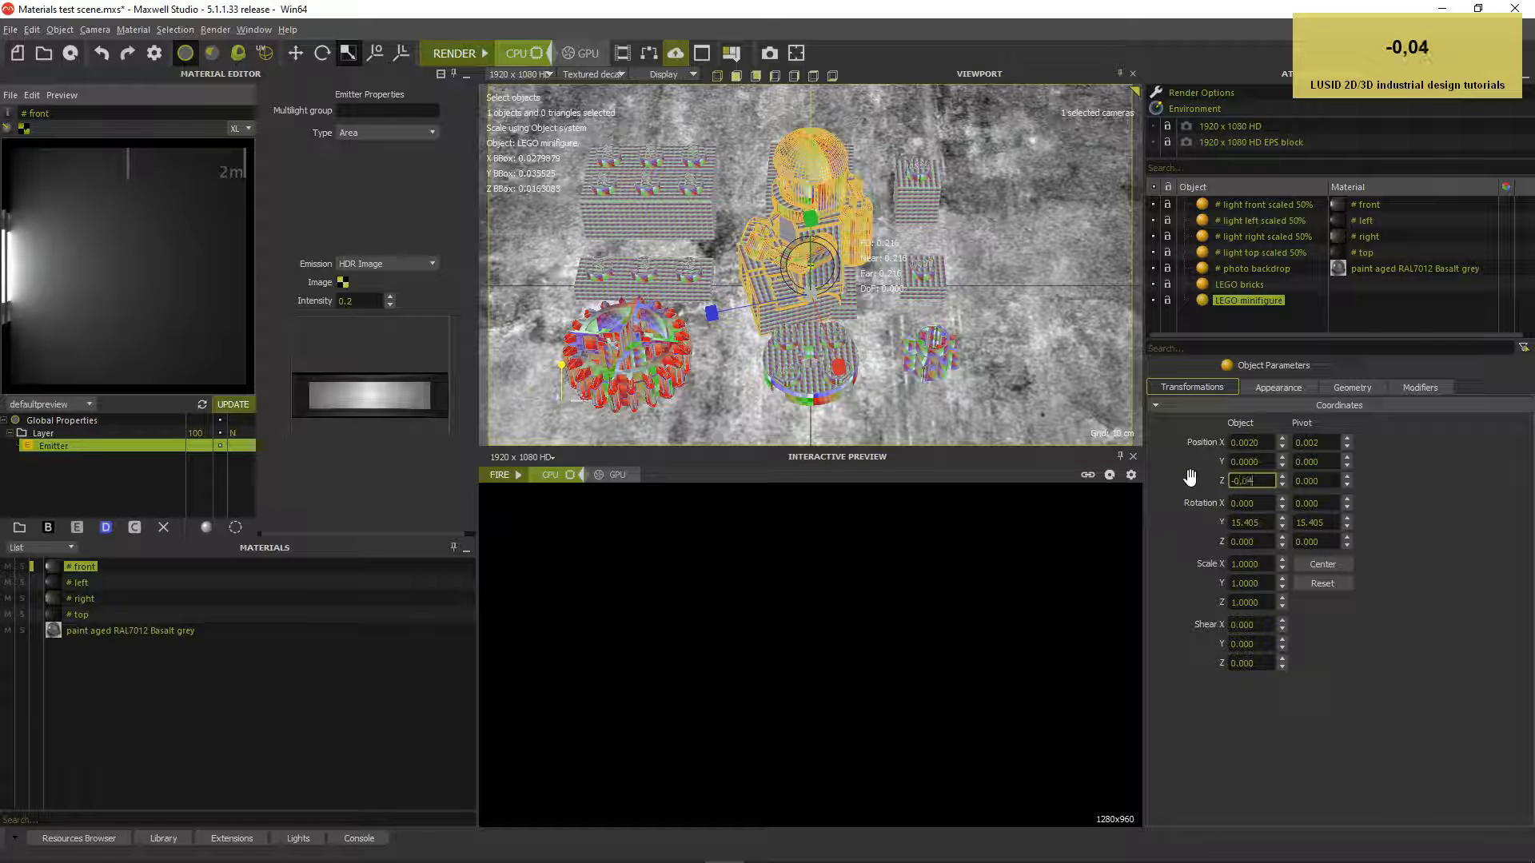
key(Return)
click(1259, 522)
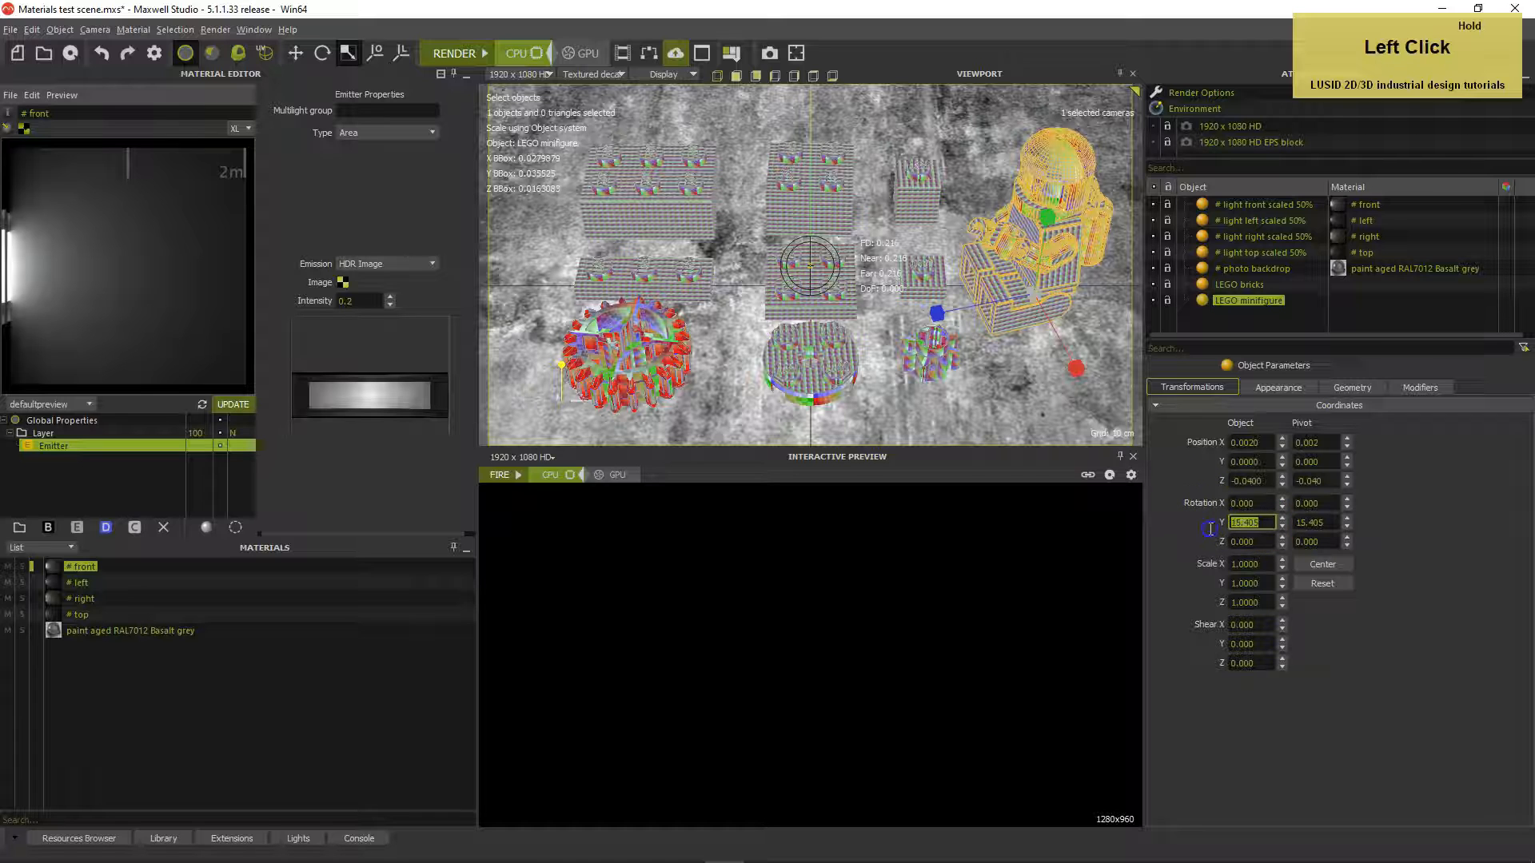
text(50)
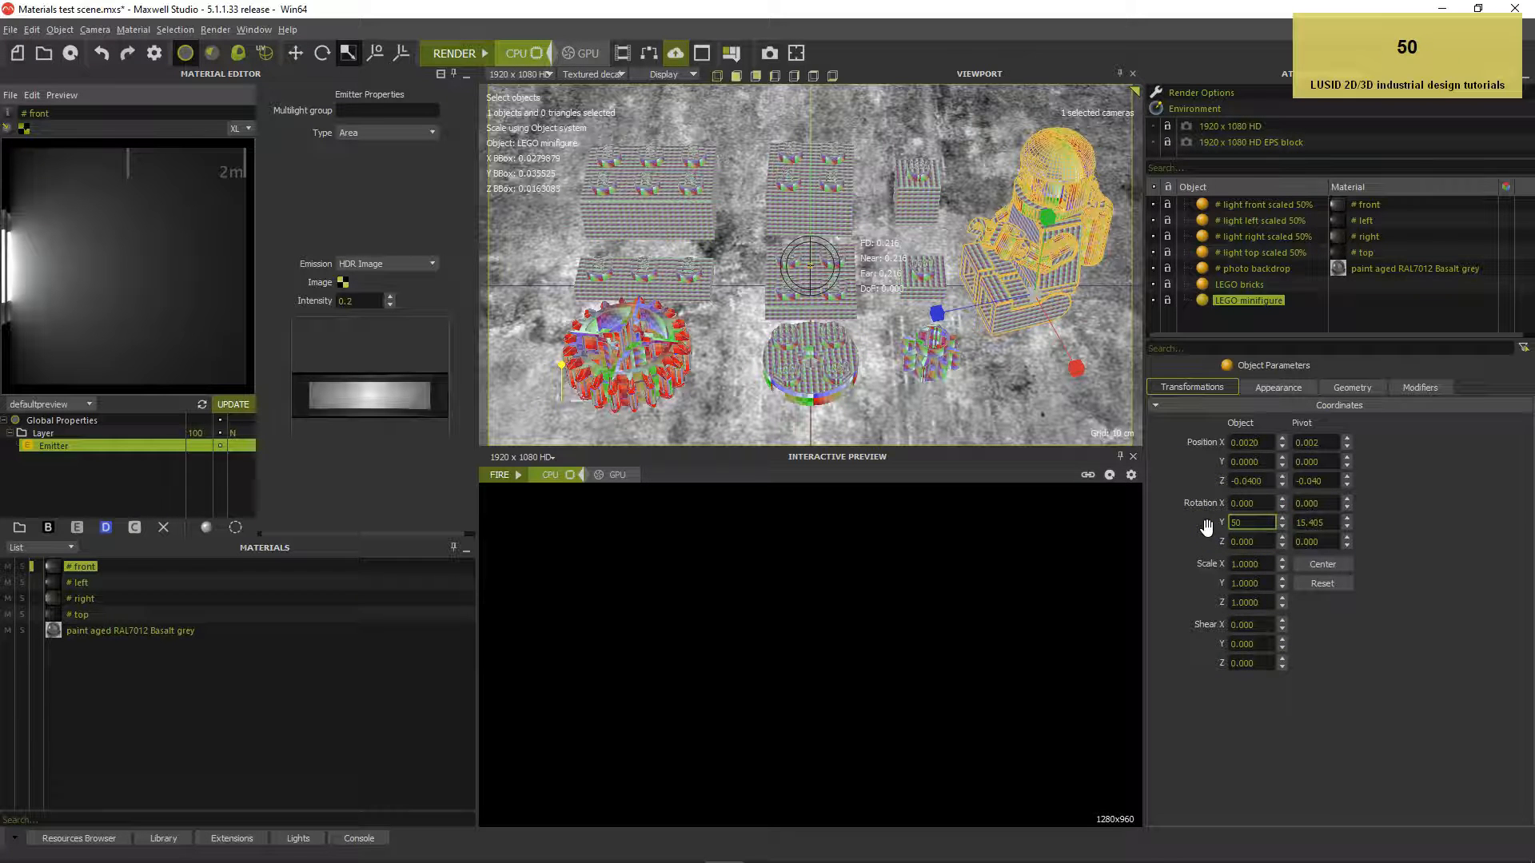
key(Return)
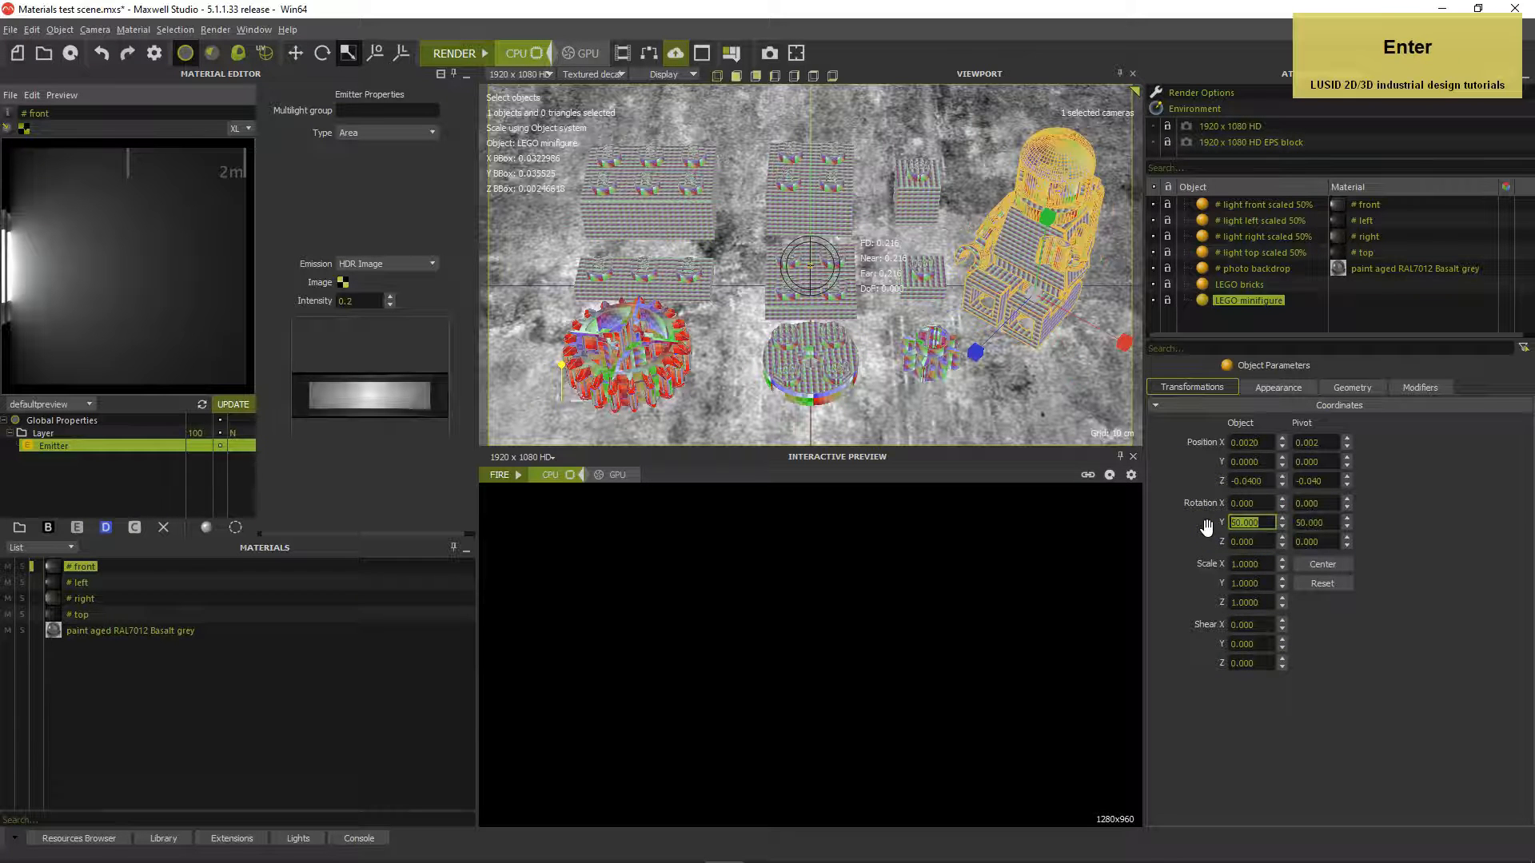
Raise the LEGO bricks to Z position 0.004 and clear the selection
click(1227, 284)
click(1254, 481)
text(0,004)
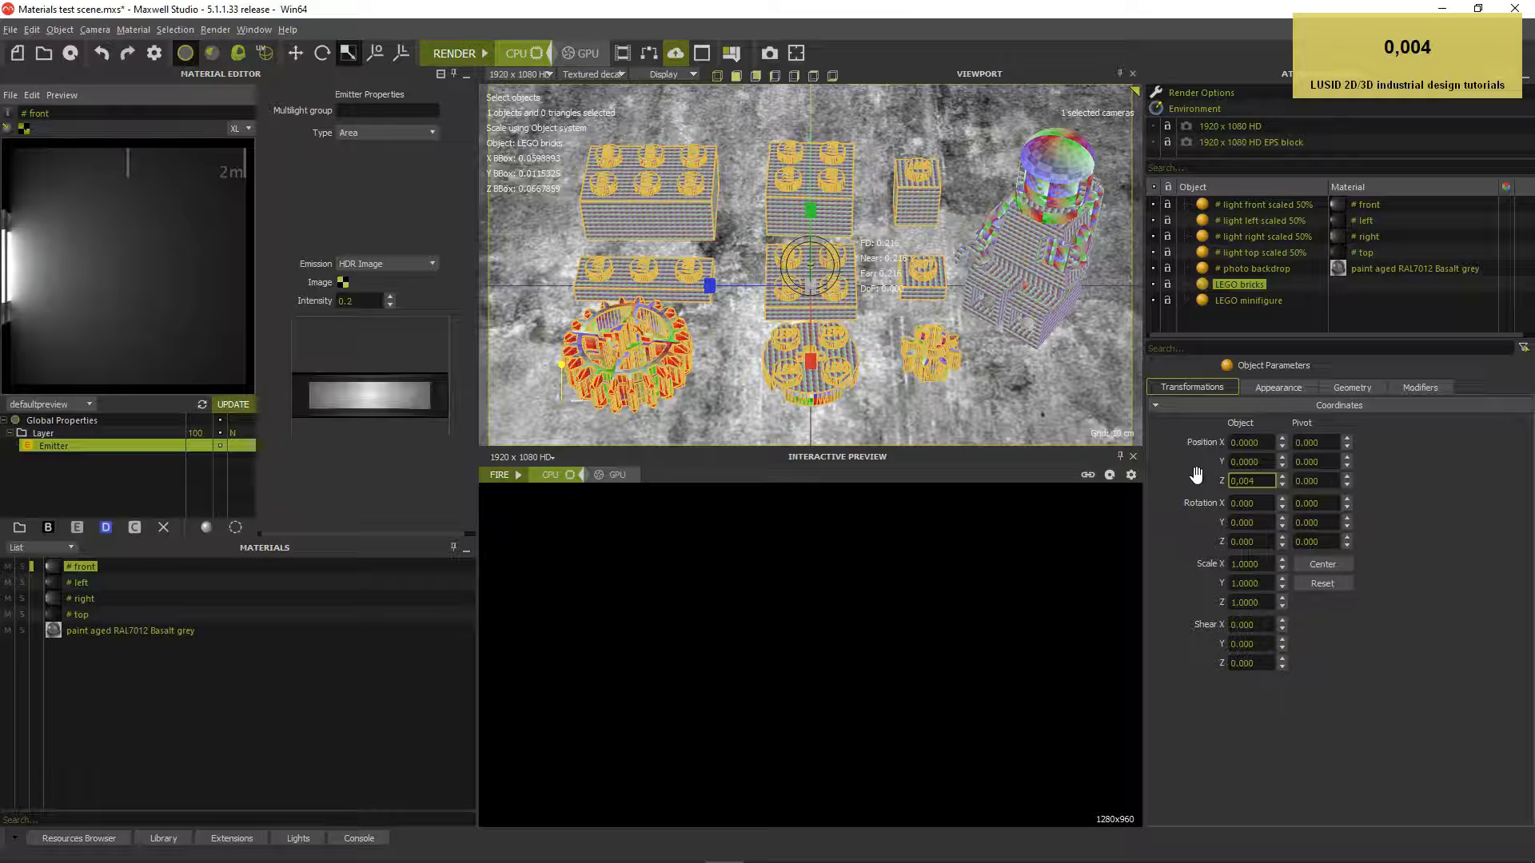
key(Return)
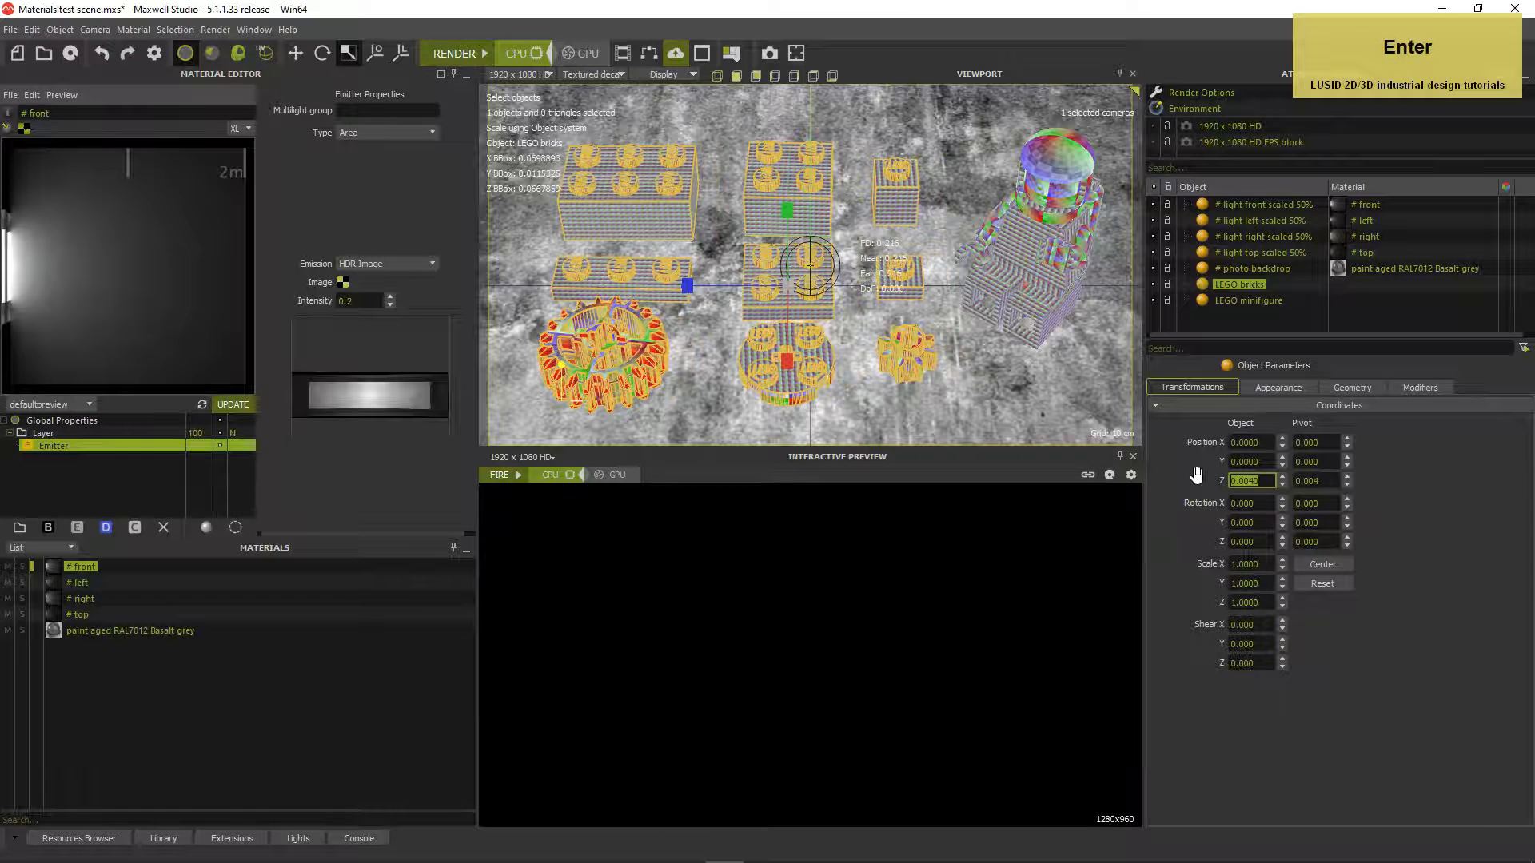
click(1239, 318)
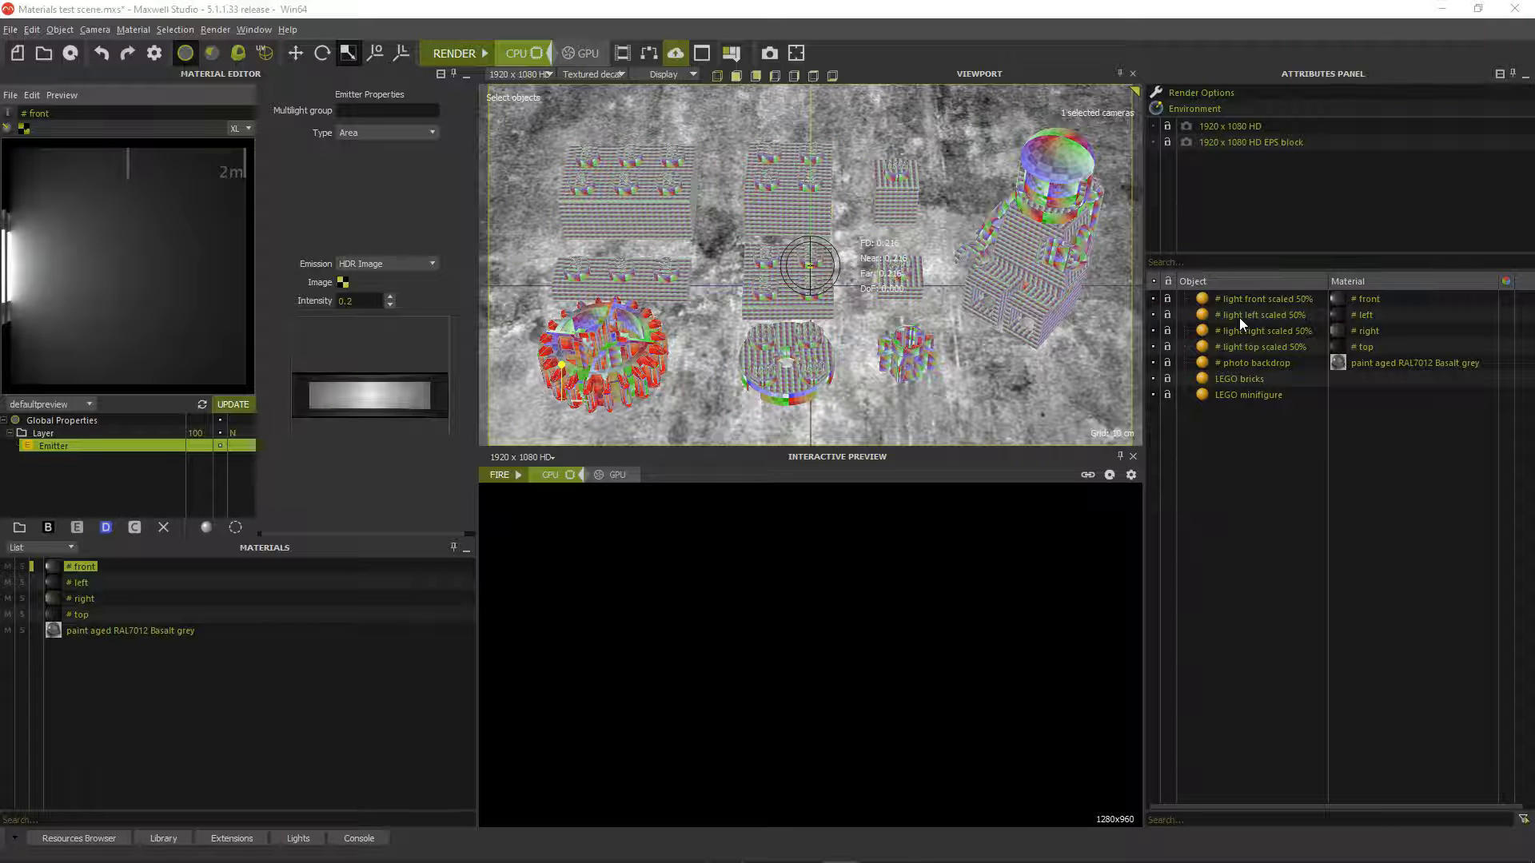
Switch to Shaded display, focus the camera on the centre brick, and start the interactive preview
click(612, 74)
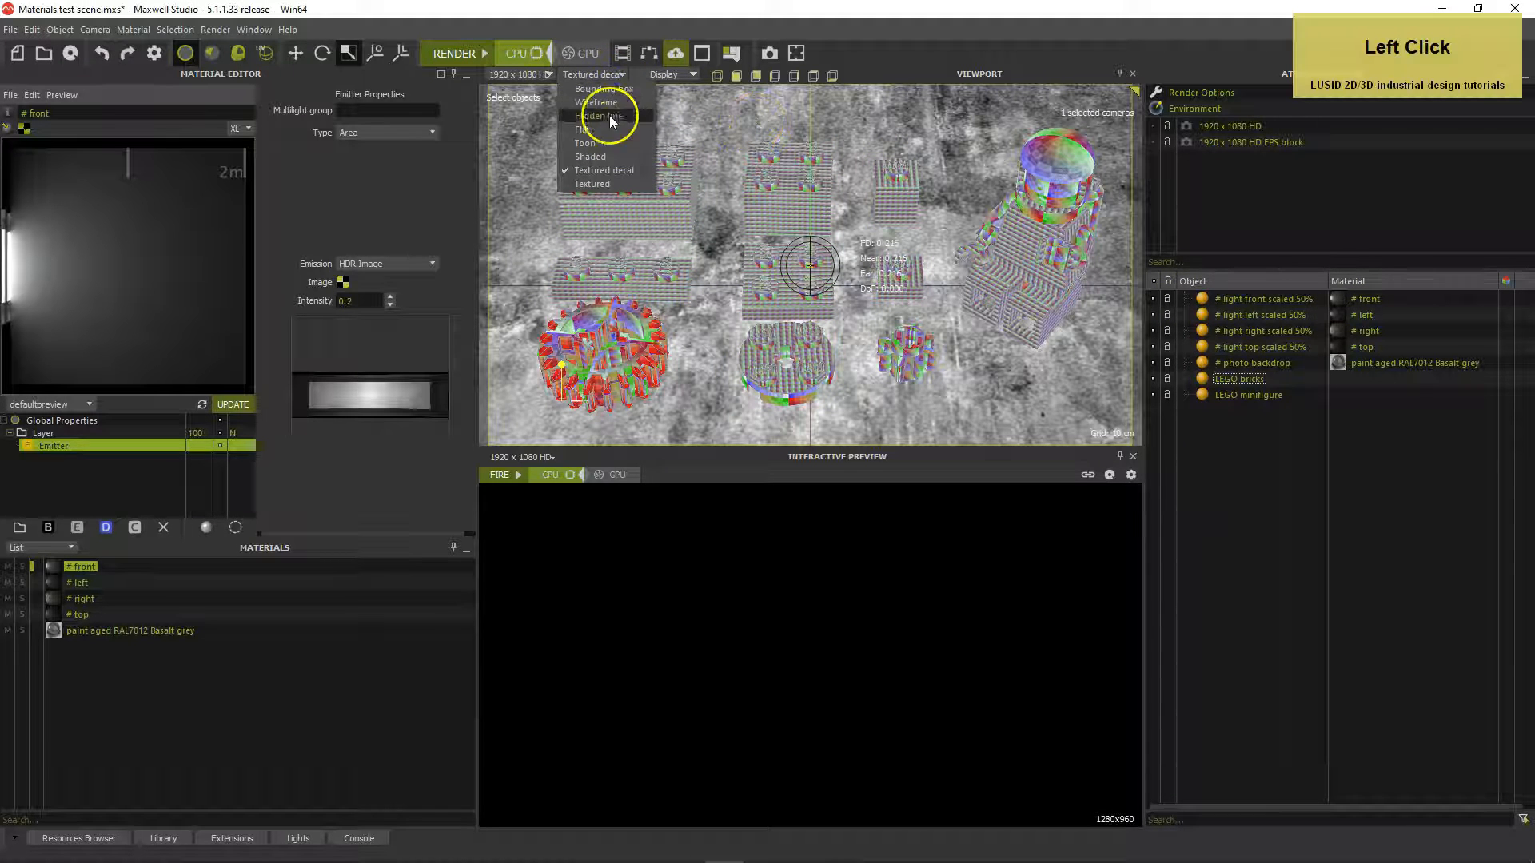
click(606, 157)
right_click(729, 267)
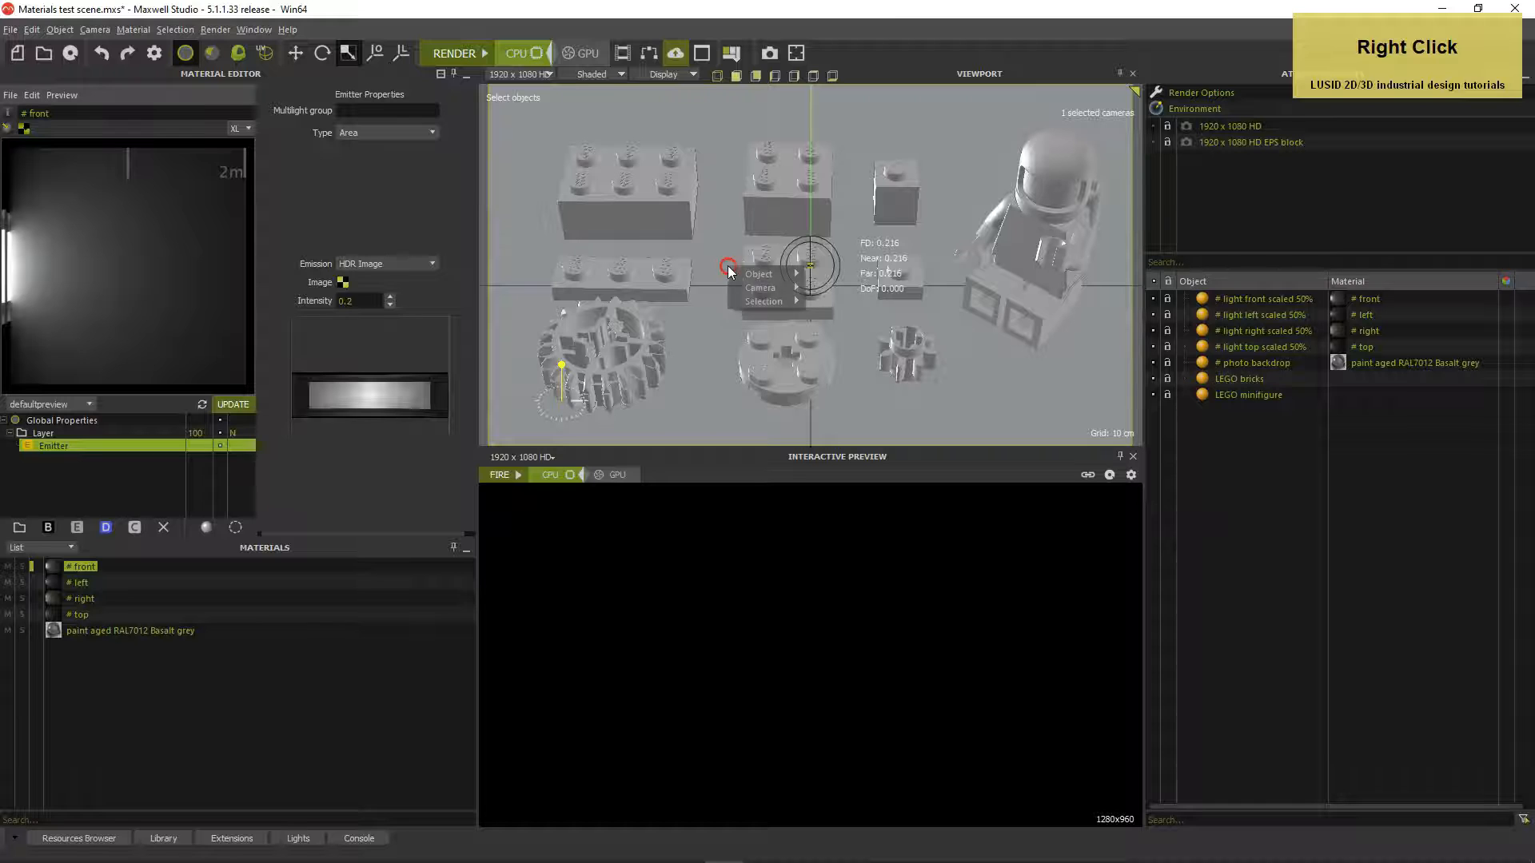
mouse_move(747, 286)
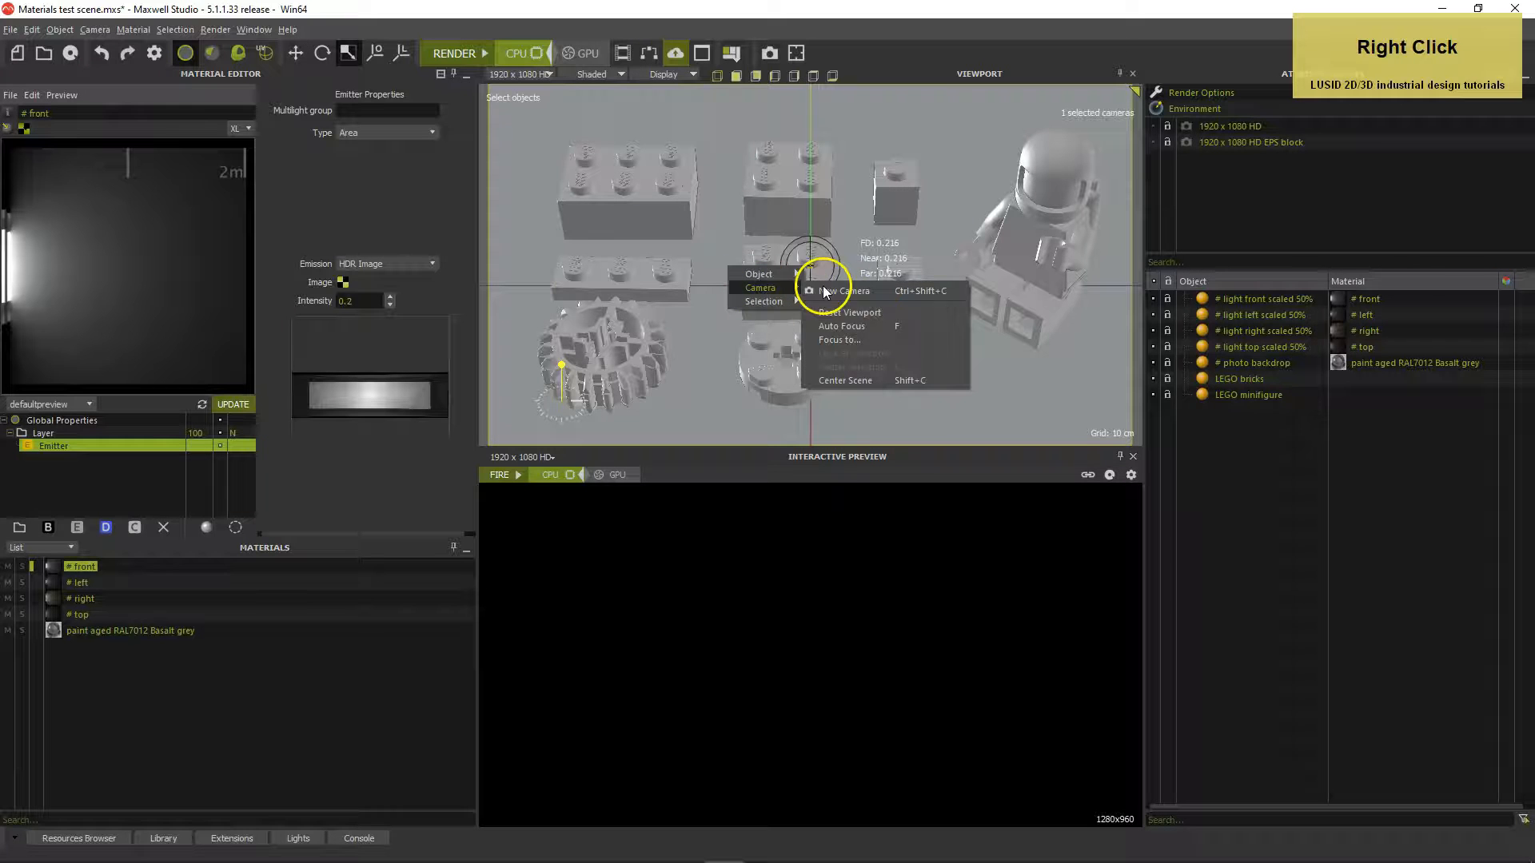
click(859, 339)
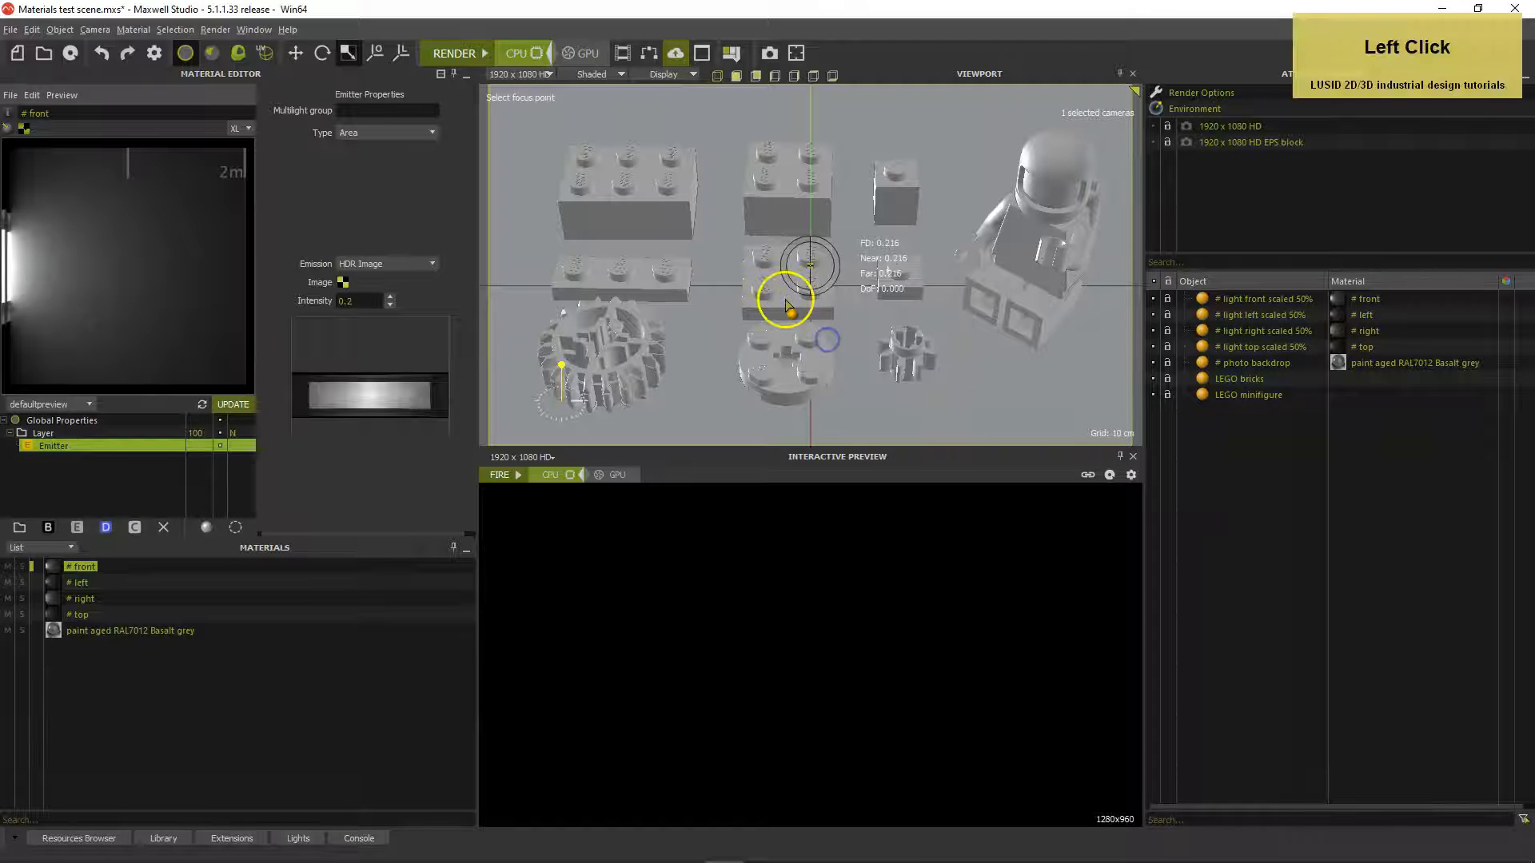
click(752, 274)
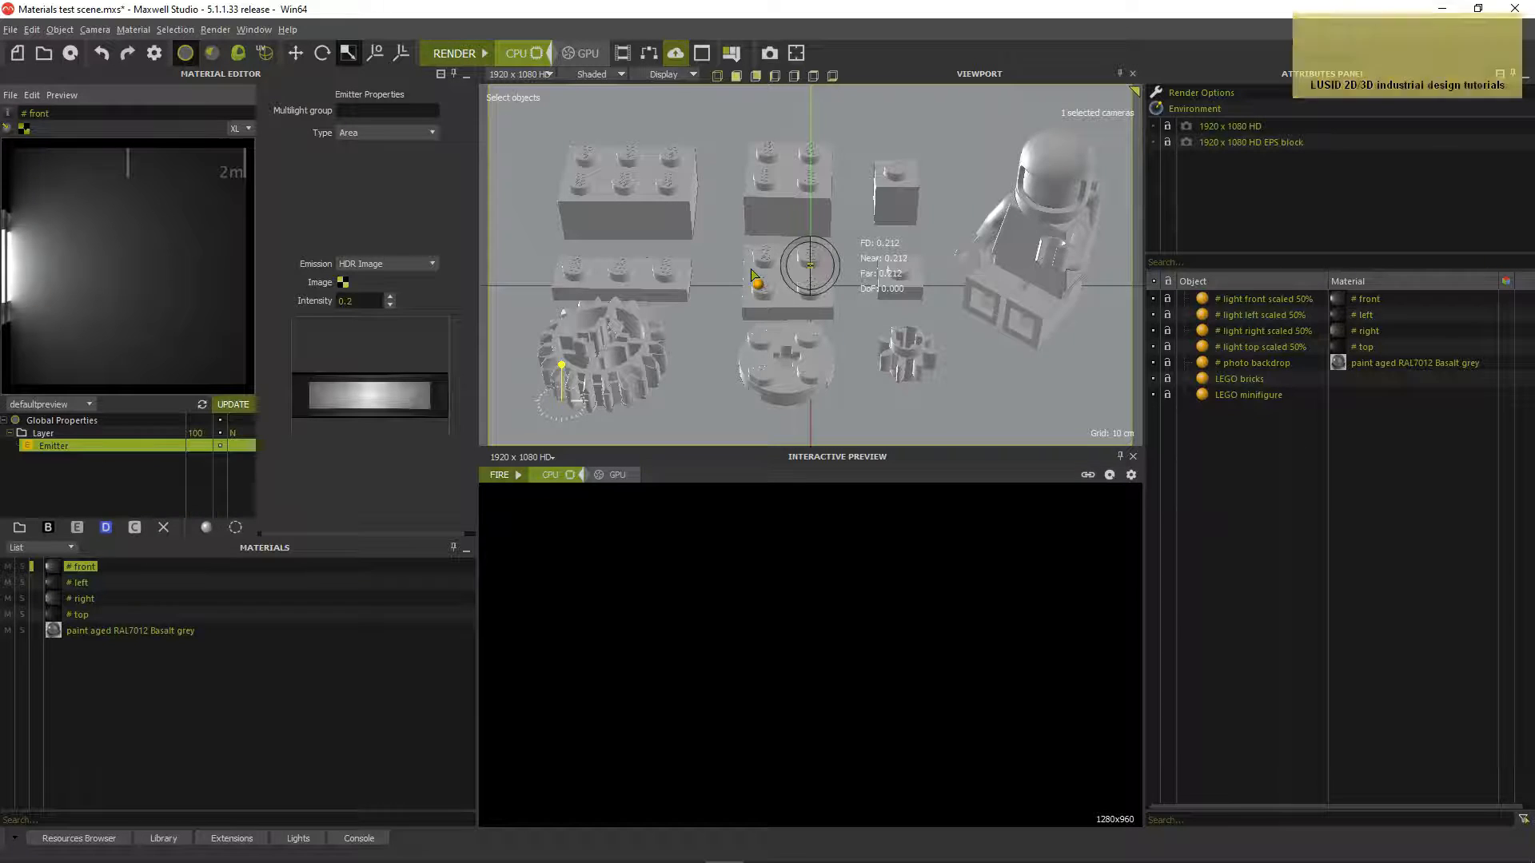
click(518, 476)
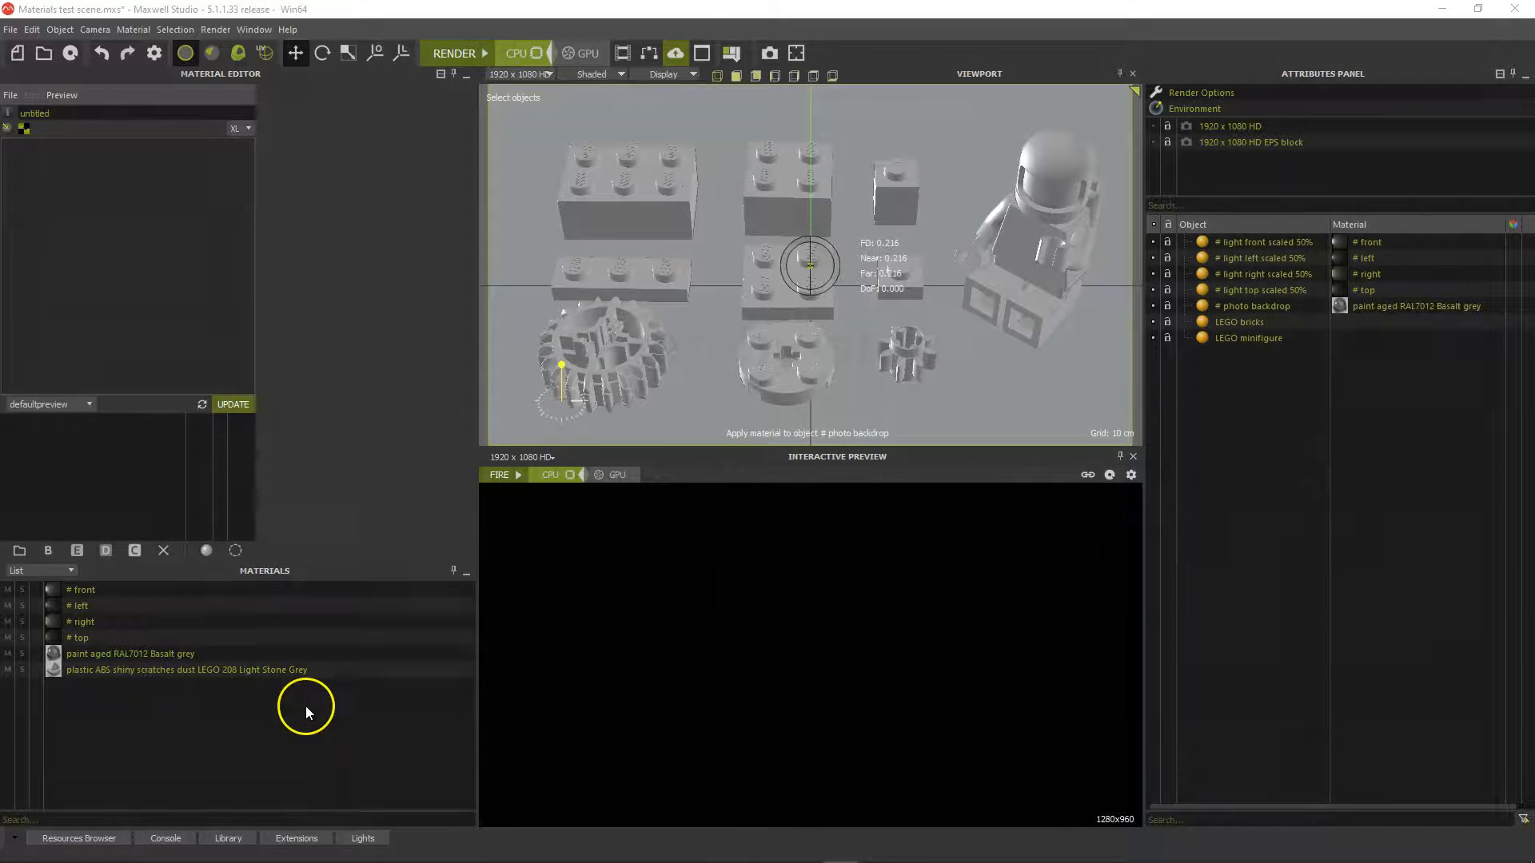
Create a new custom material with a black Reflectance 0 colour
right_click(306, 707)
mouse_move(334, 415)
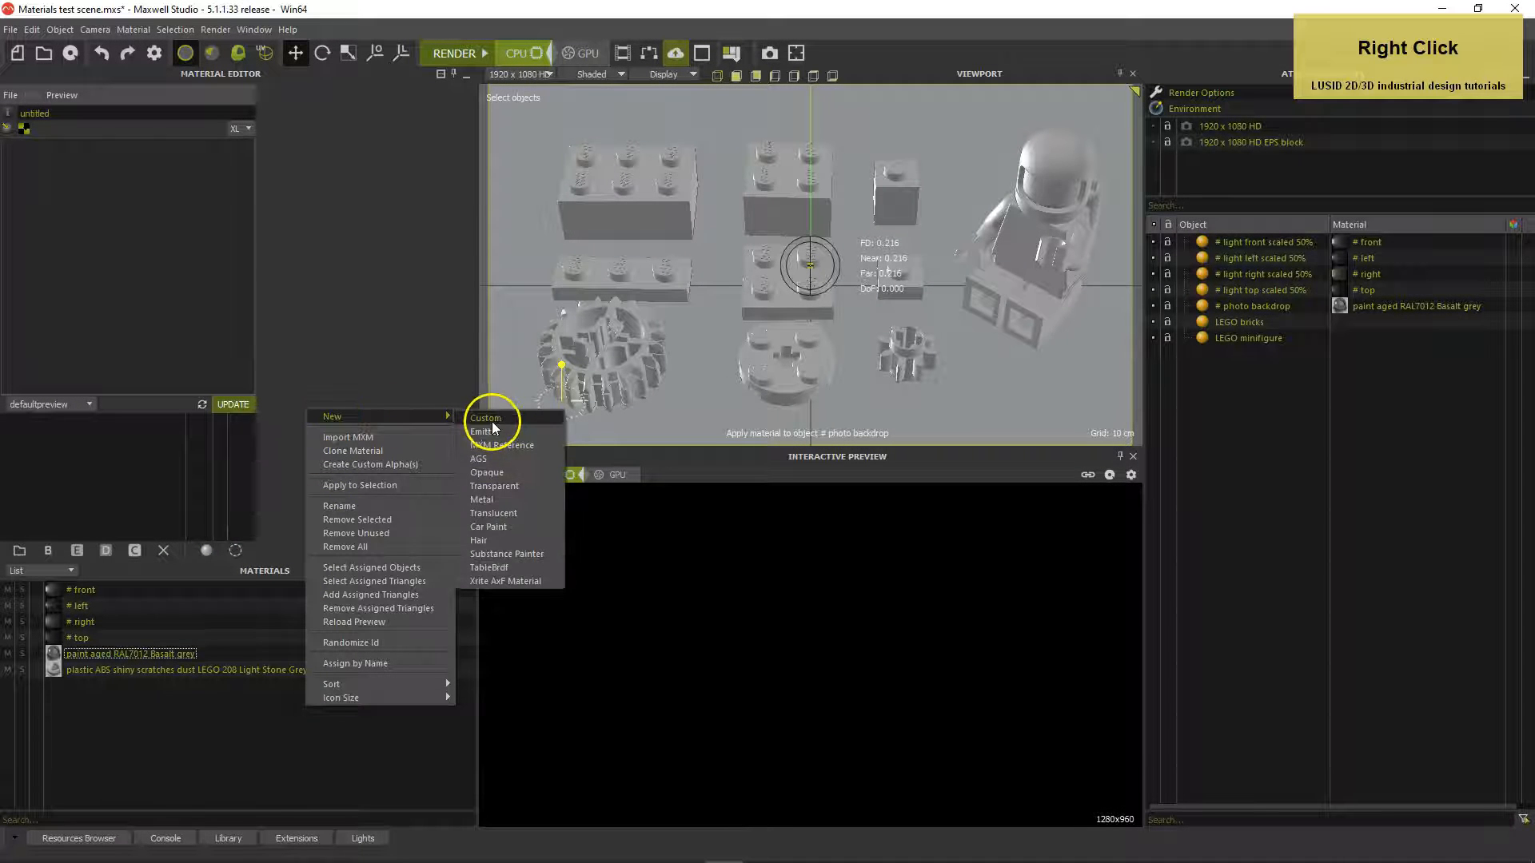
click(488, 418)
click(357, 160)
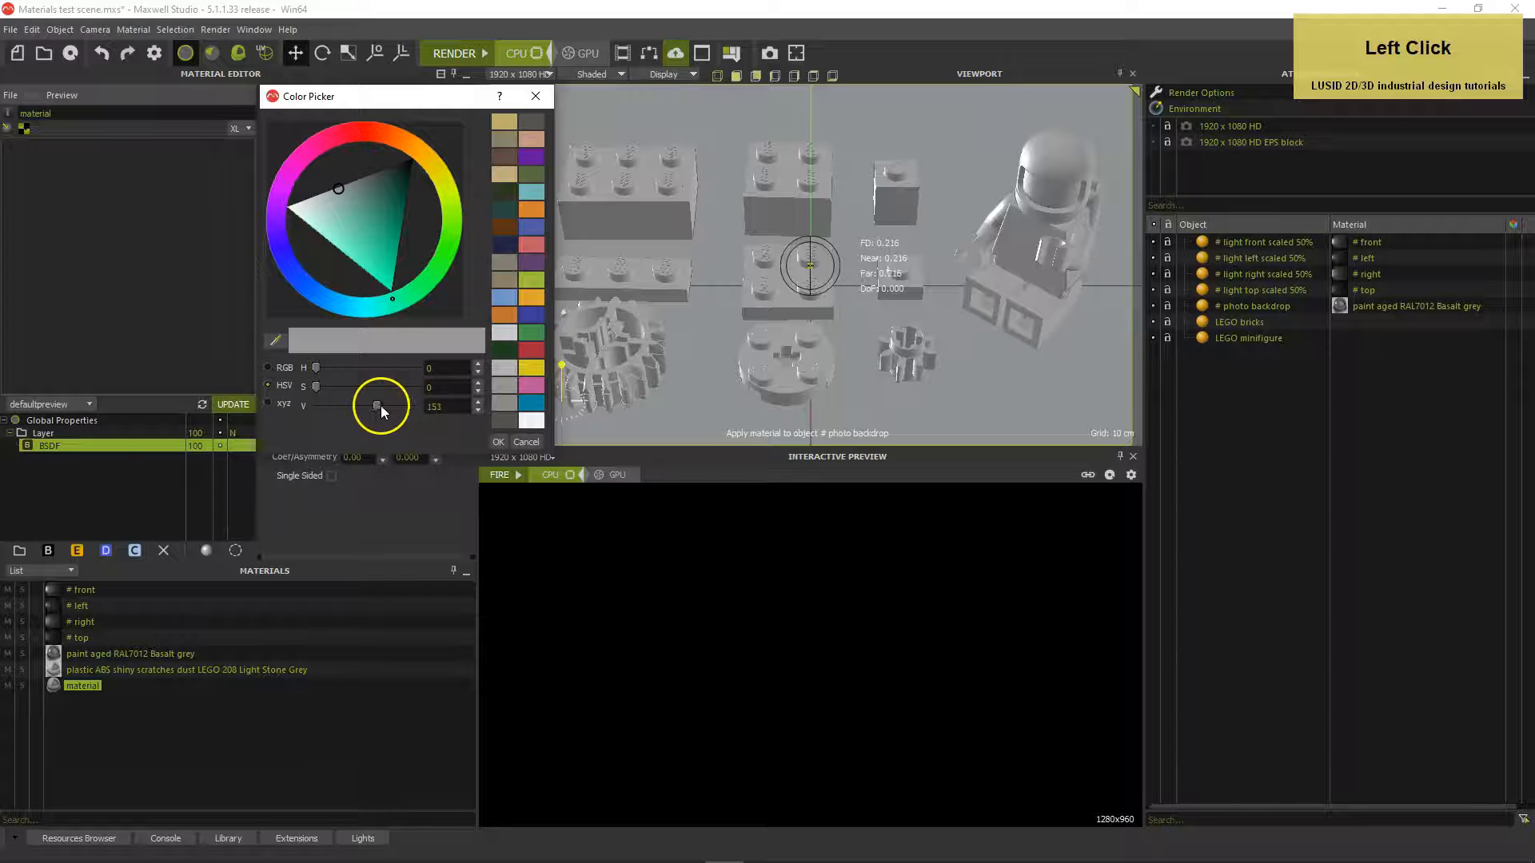
drag(379, 405, 281, 404)
click(498, 442)
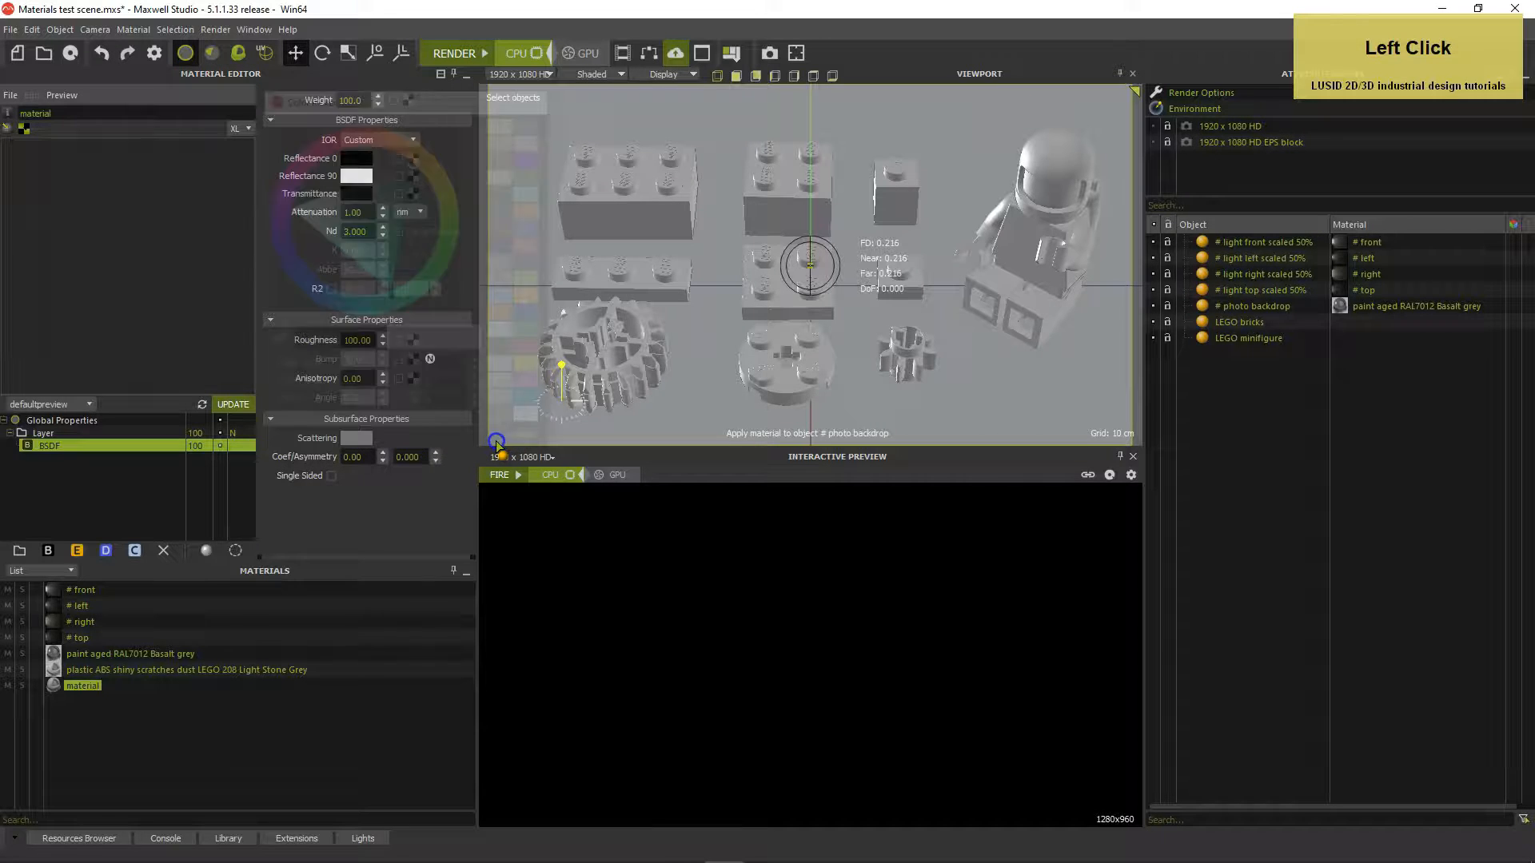
Set the Transmittance colour to HSV 159/3/229 light grey
click(358, 194)
click(421, 368)
text(159)
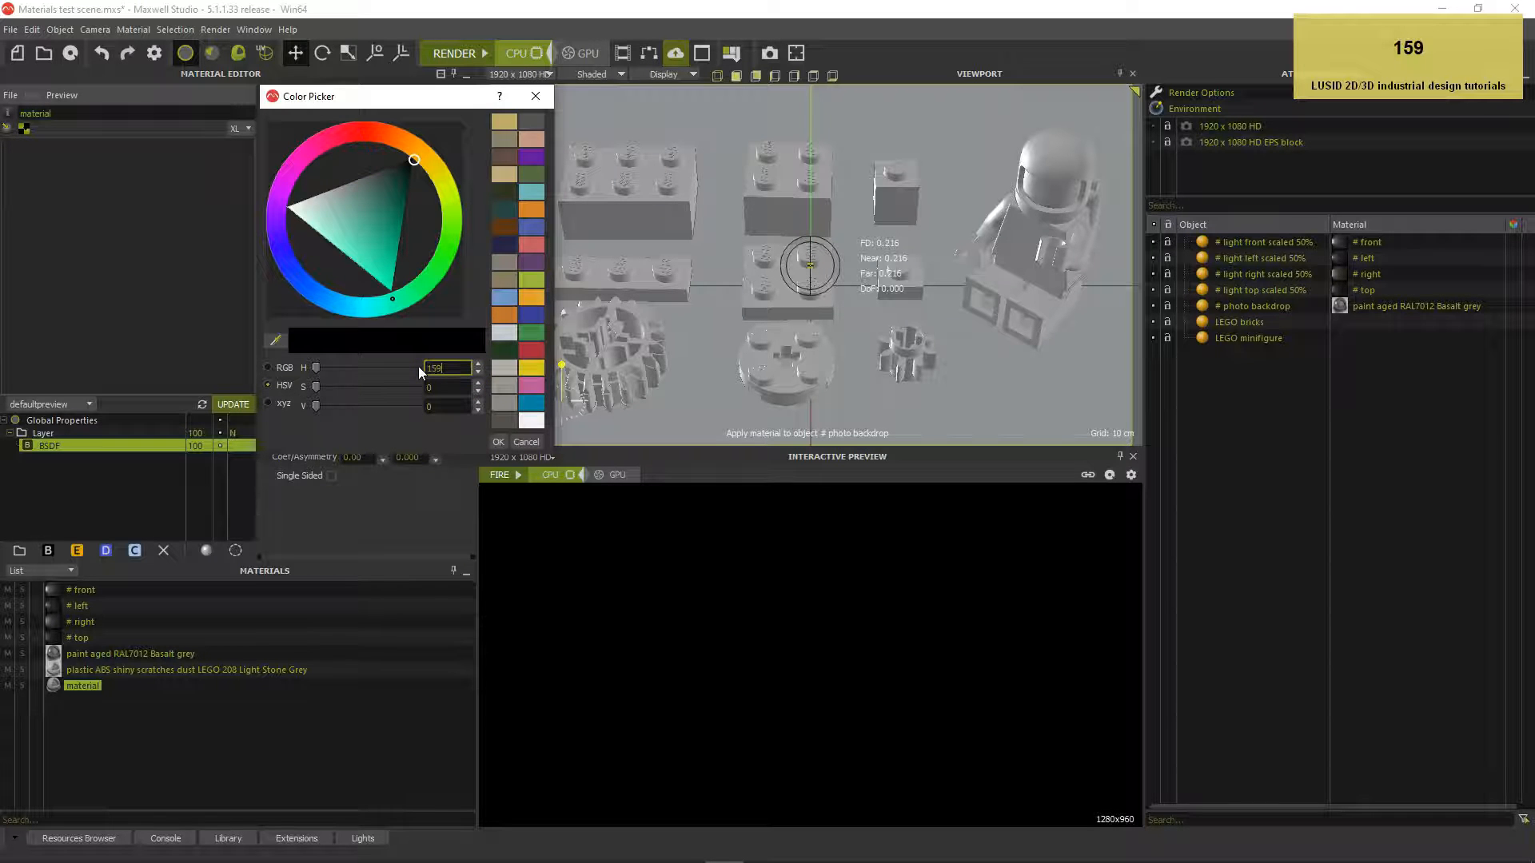
key(Tab)
text(3)
key(Tab)
text(229)
key(Tab)
key(Return)
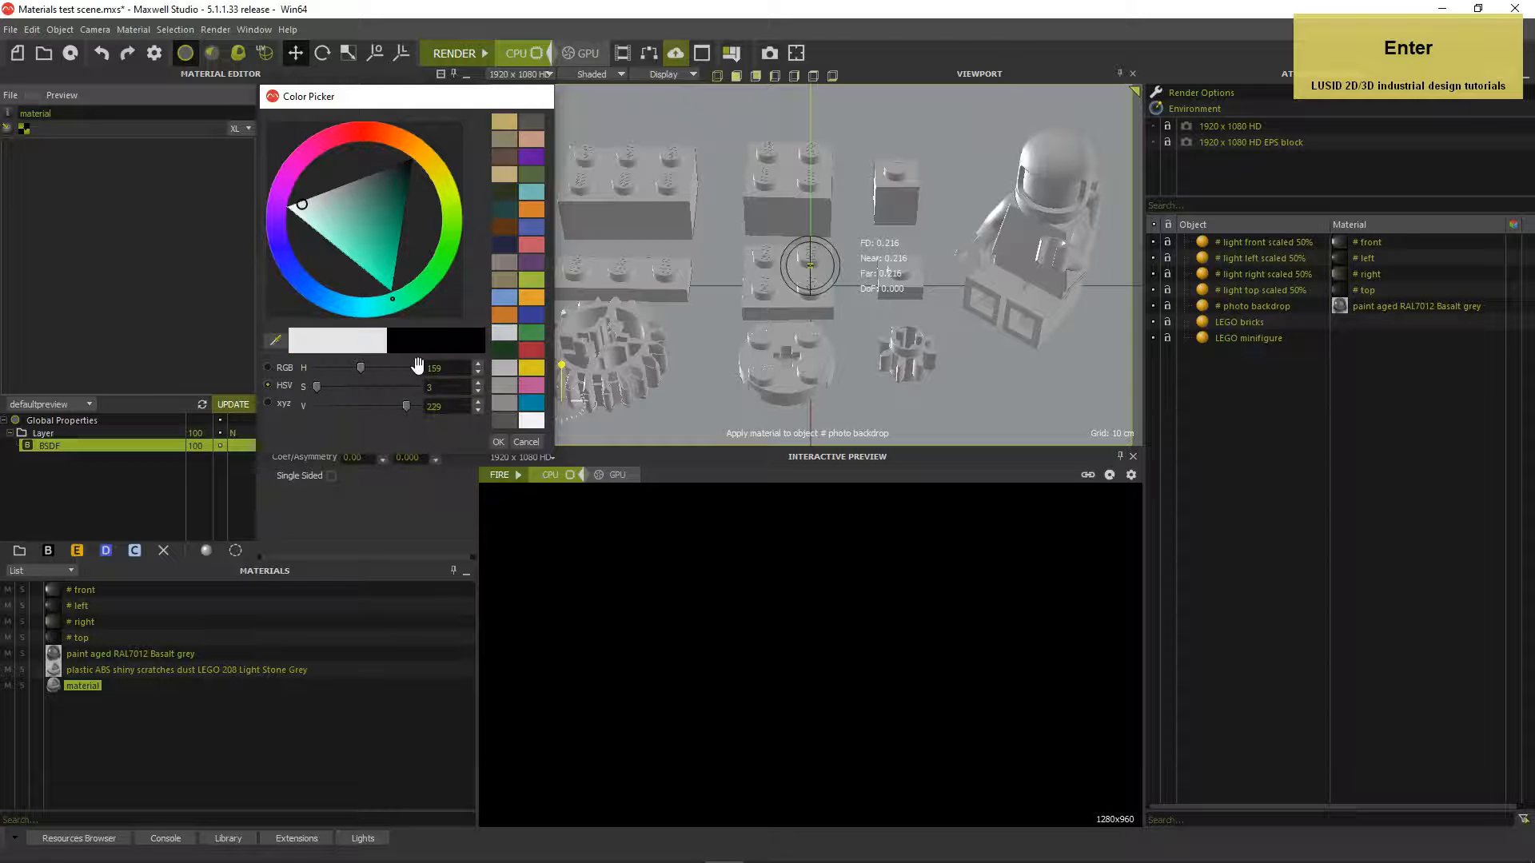
click(364, 280)
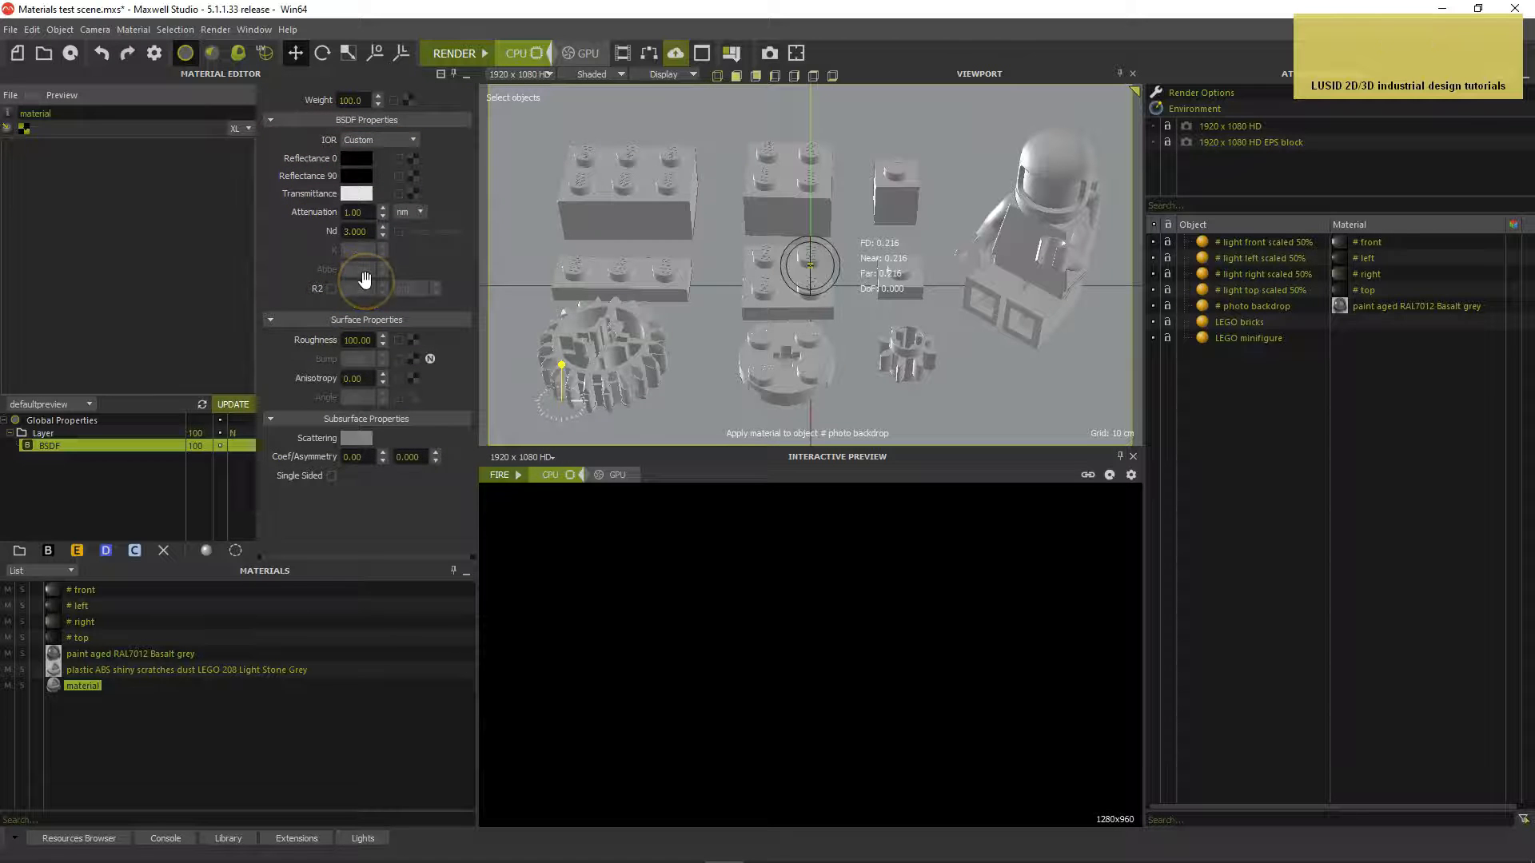
Set the Attenuation to 7 cm
click(359, 211)
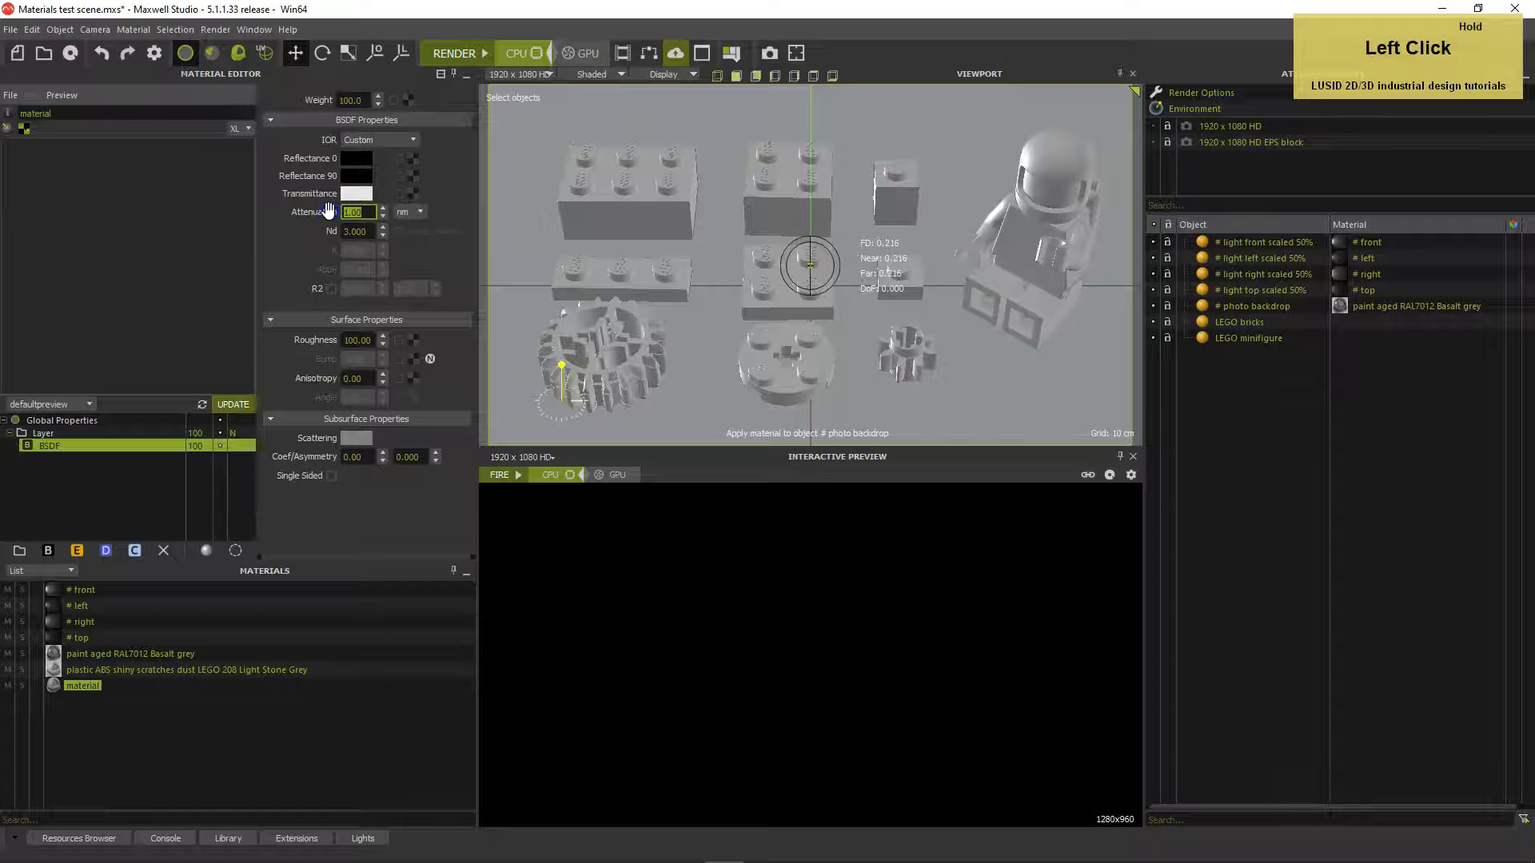
text(7)
key(Return)
click(420, 212)
click(413, 256)
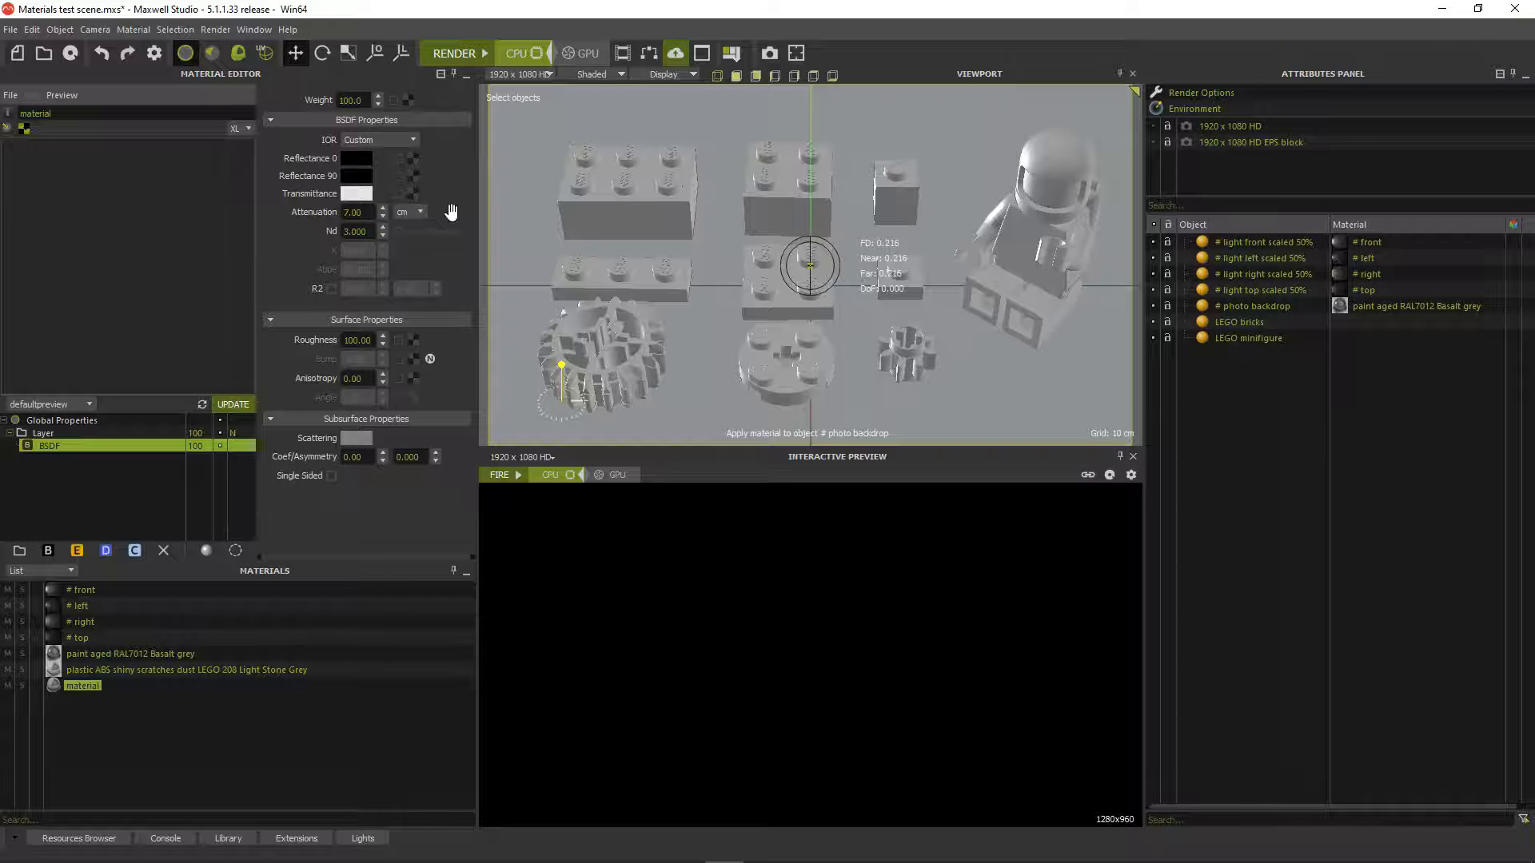
Enter Roughness 1 and Nd 1.581 in the BSDF properties and enable Force Fresnel
drag(370, 339, 334, 342)
text(1)
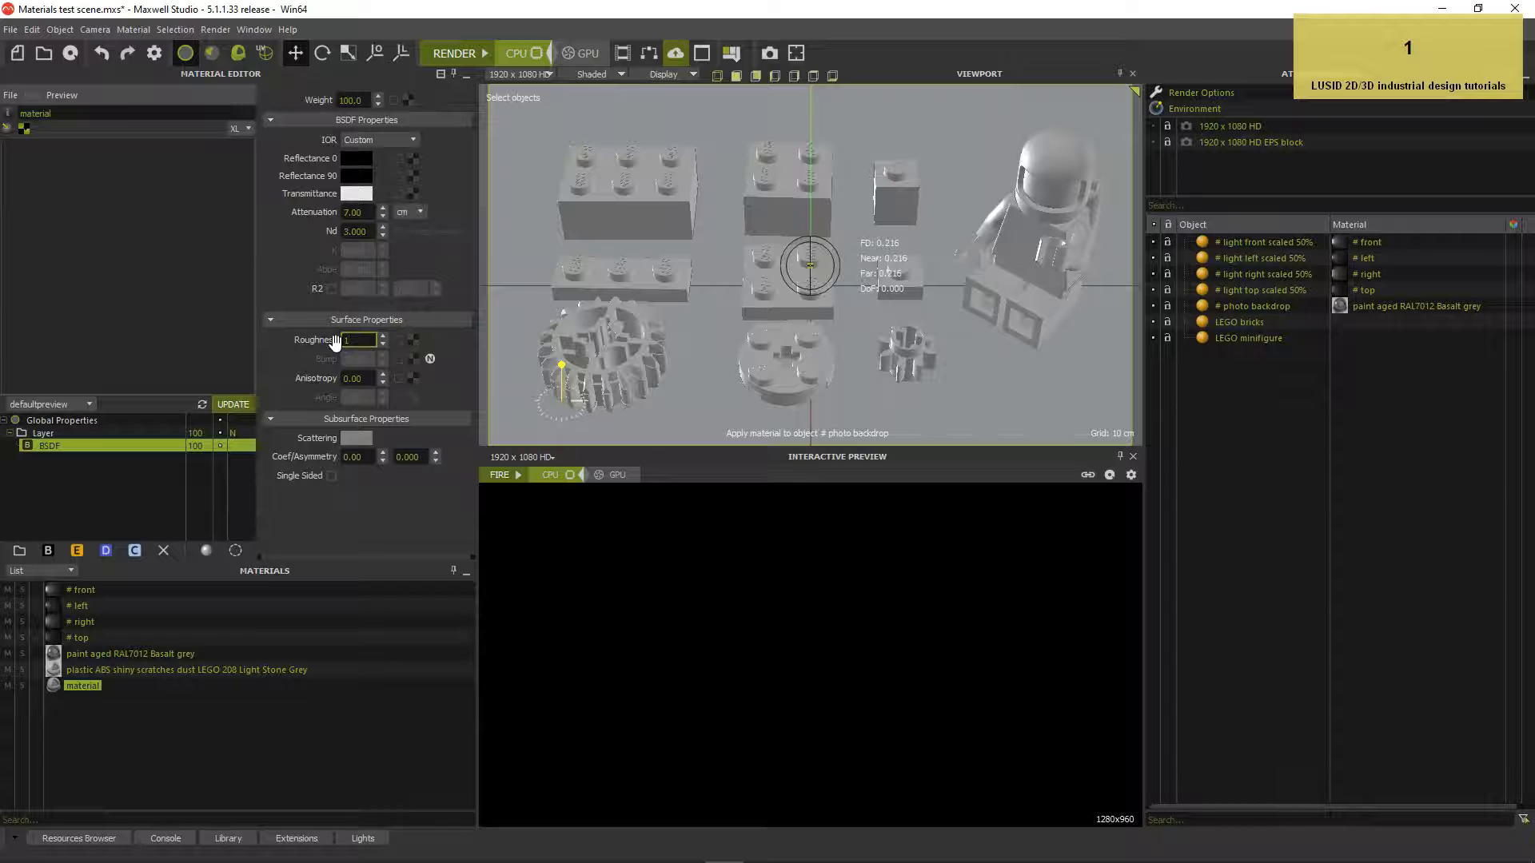
key(Return)
drag(329, 231, 328, 231)
text(1.581)
key(Return)
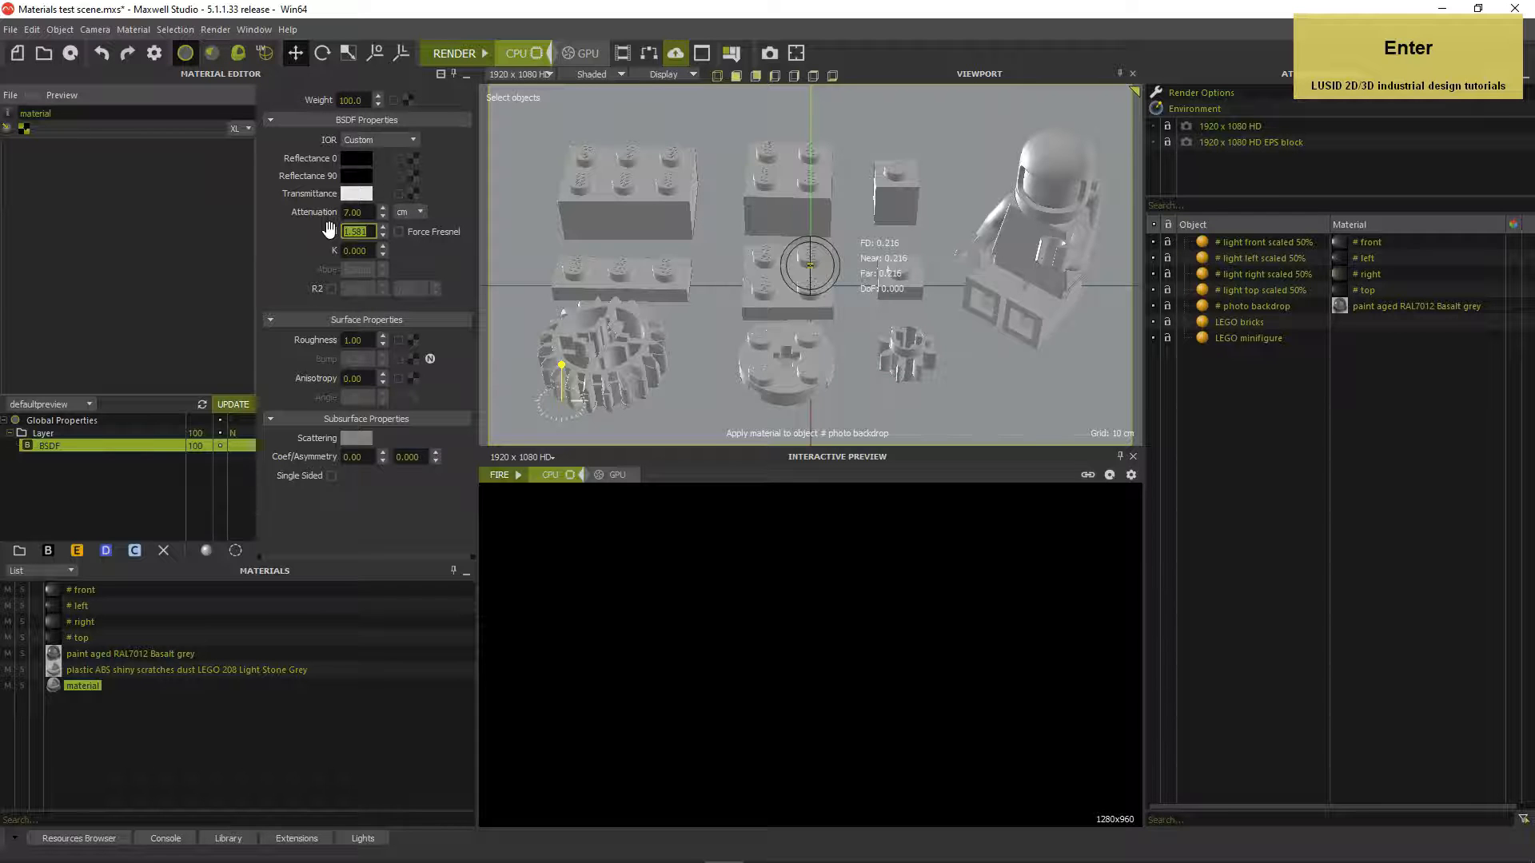
click(399, 231)
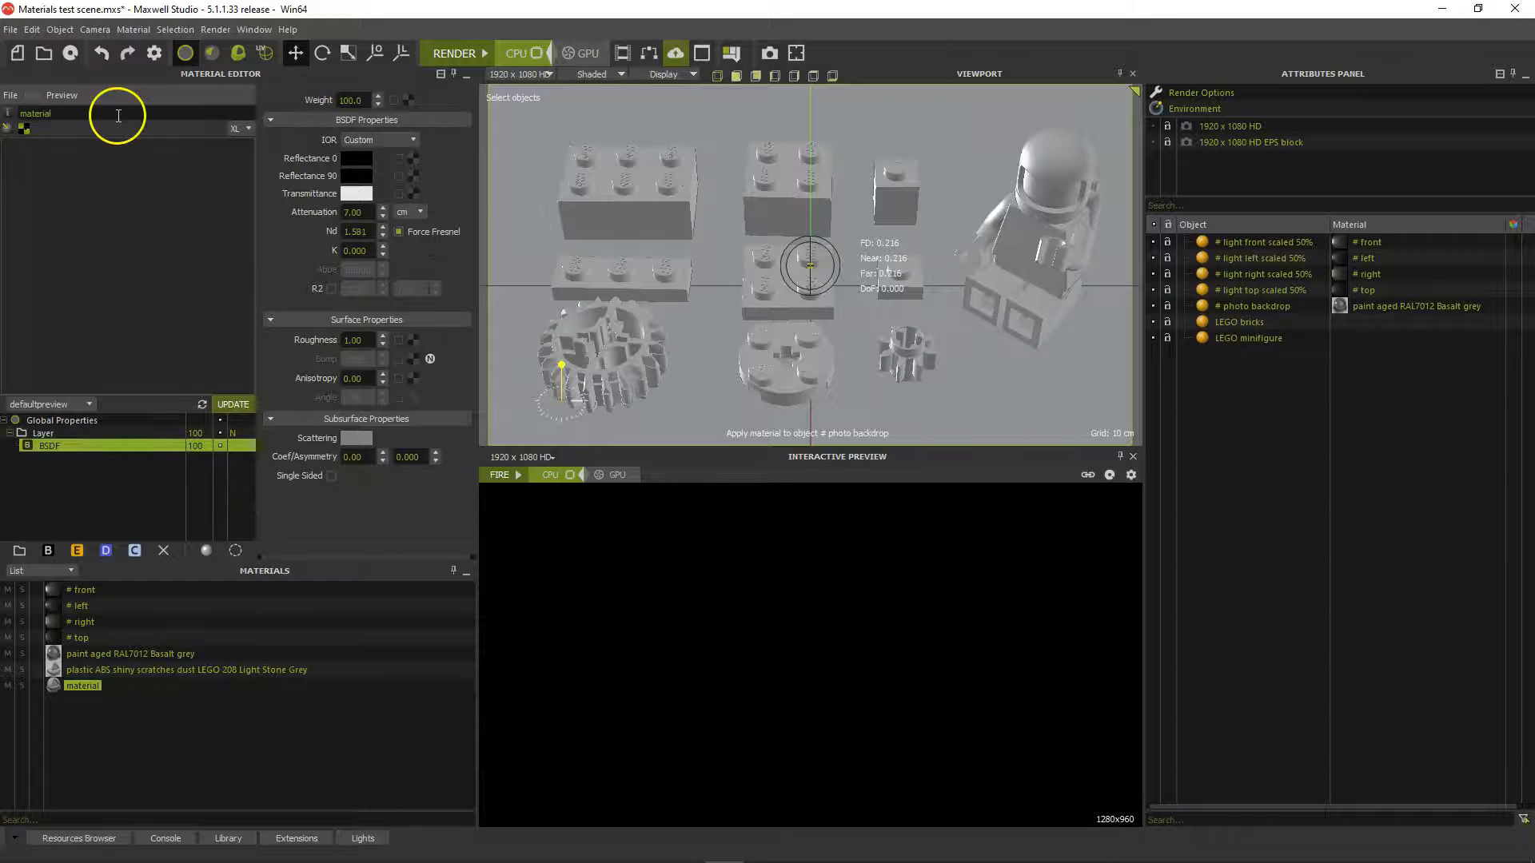
Load the Simball scene into the material preview
click(61, 94)
click(71, 128)
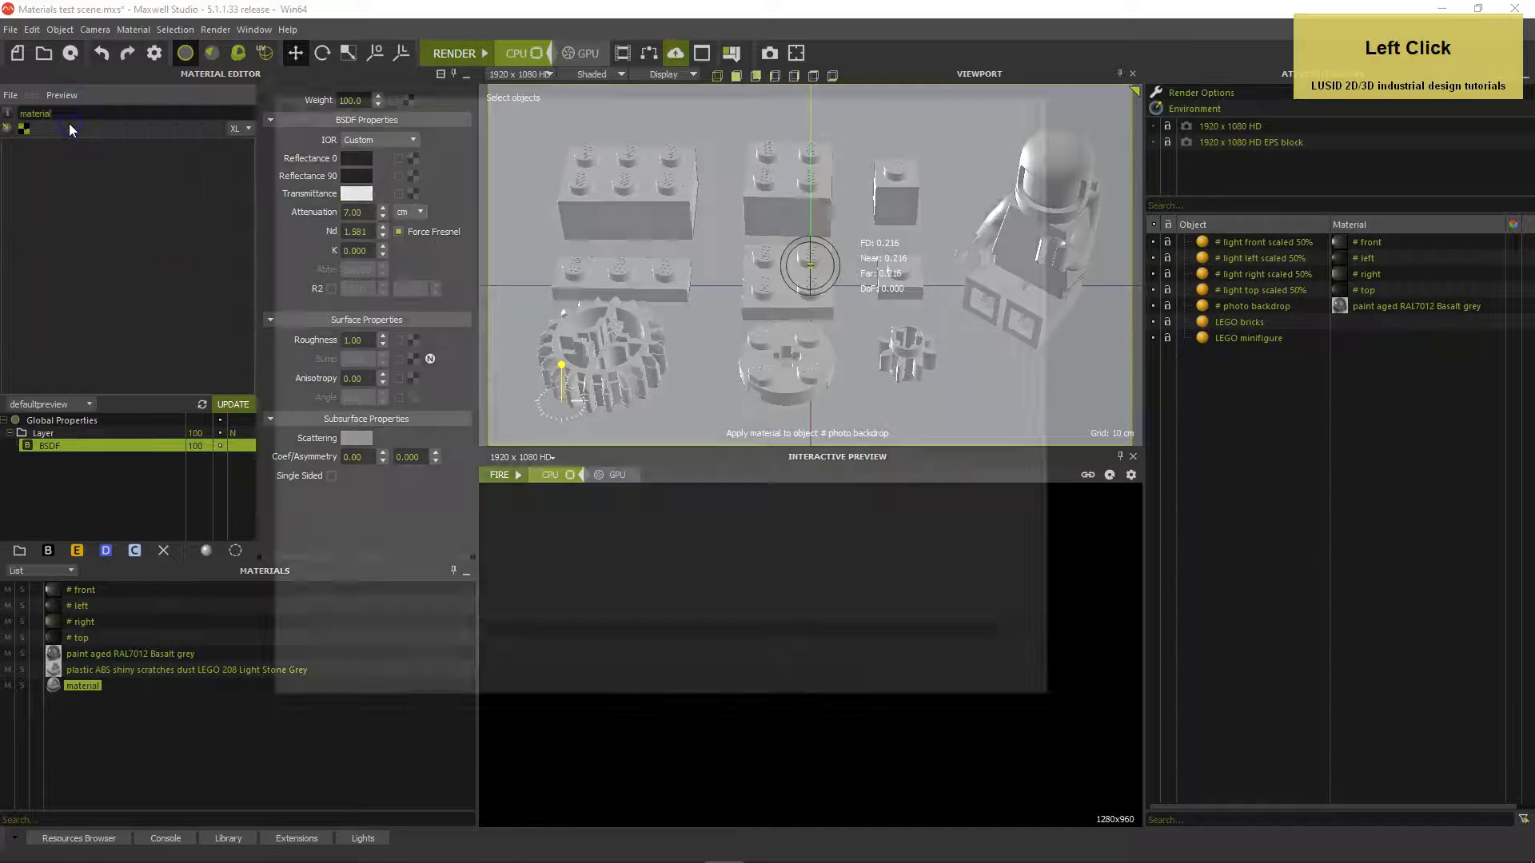
click(486, 472)
double_click(486, 470)
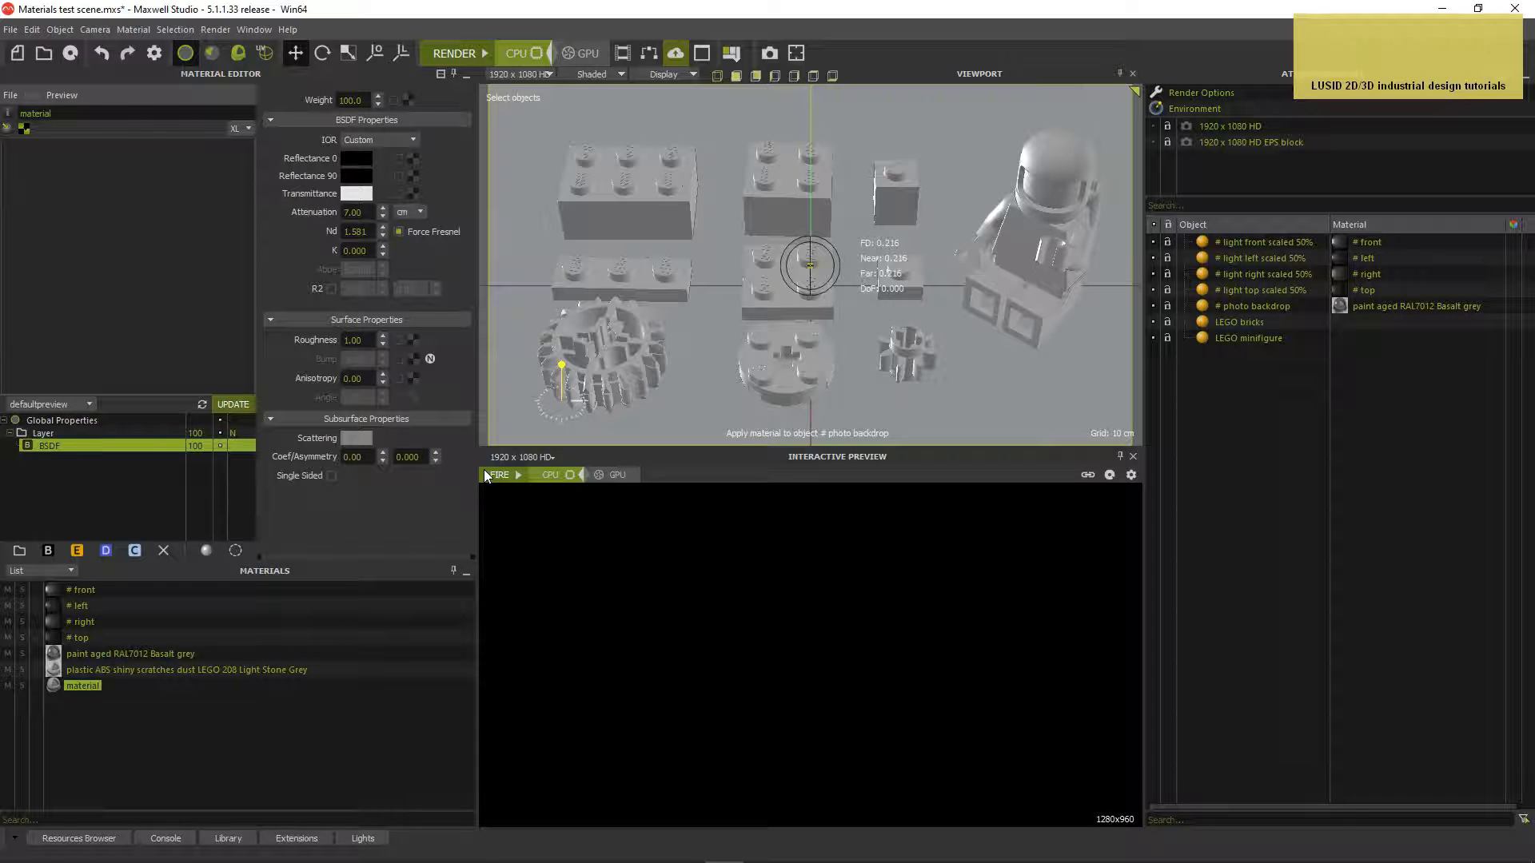
Confirm the preview options and render the material preview
click(56, 95)
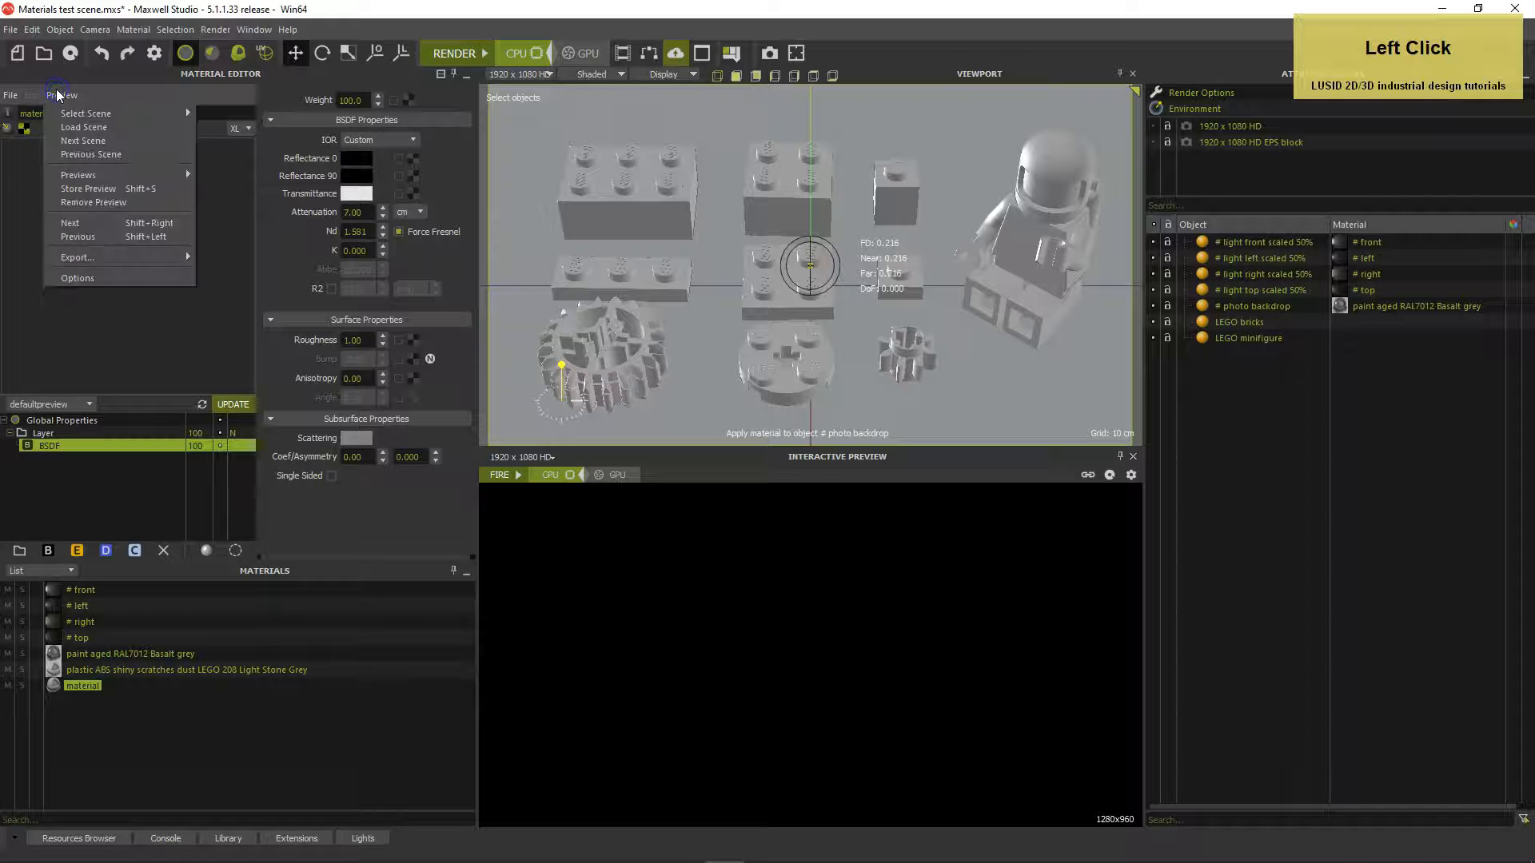
click(85, 277)
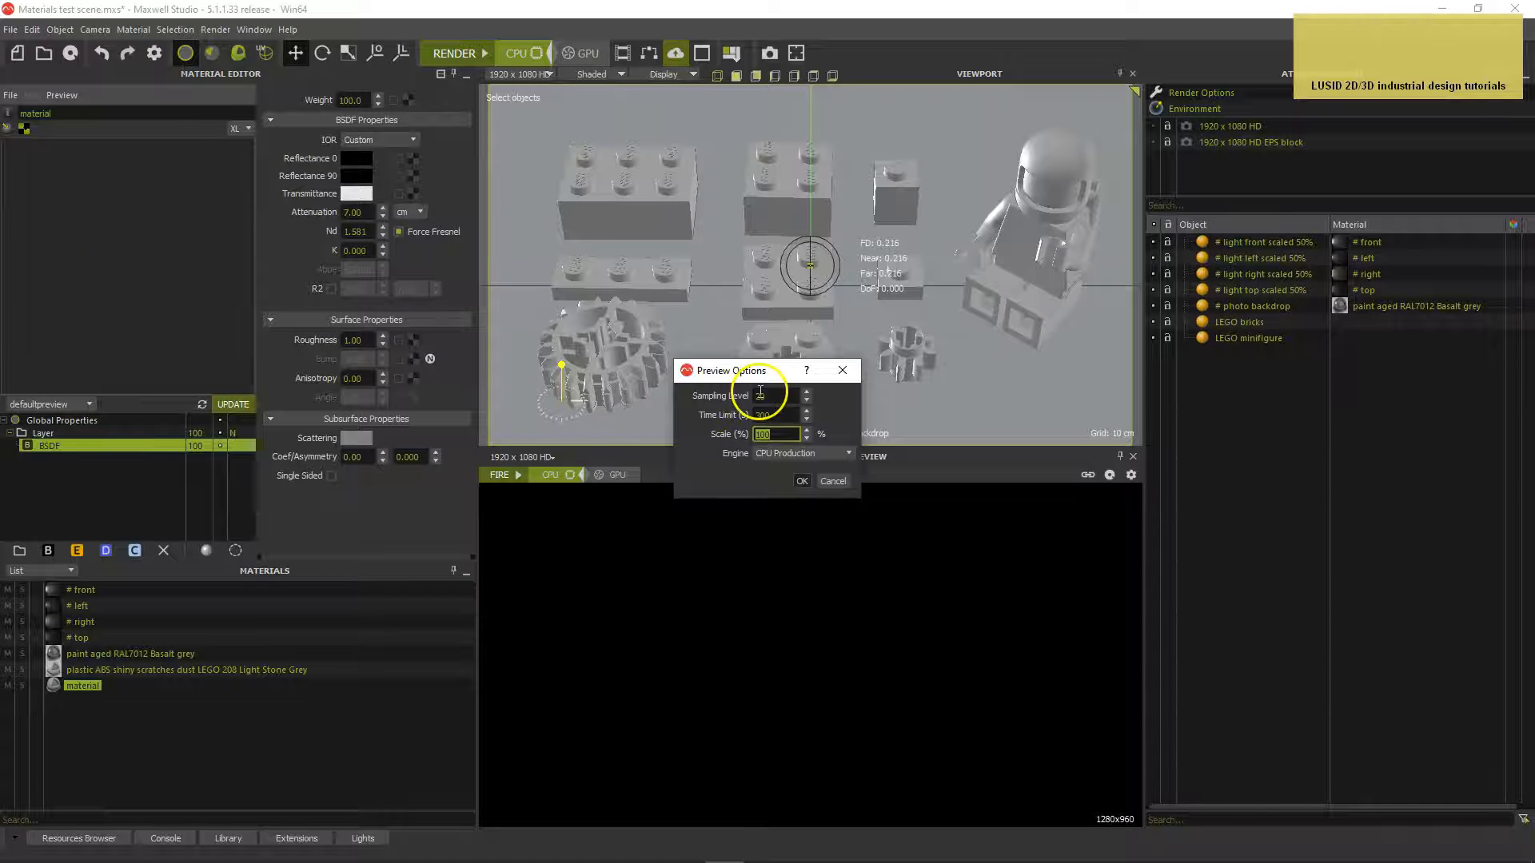
click(802, 482)
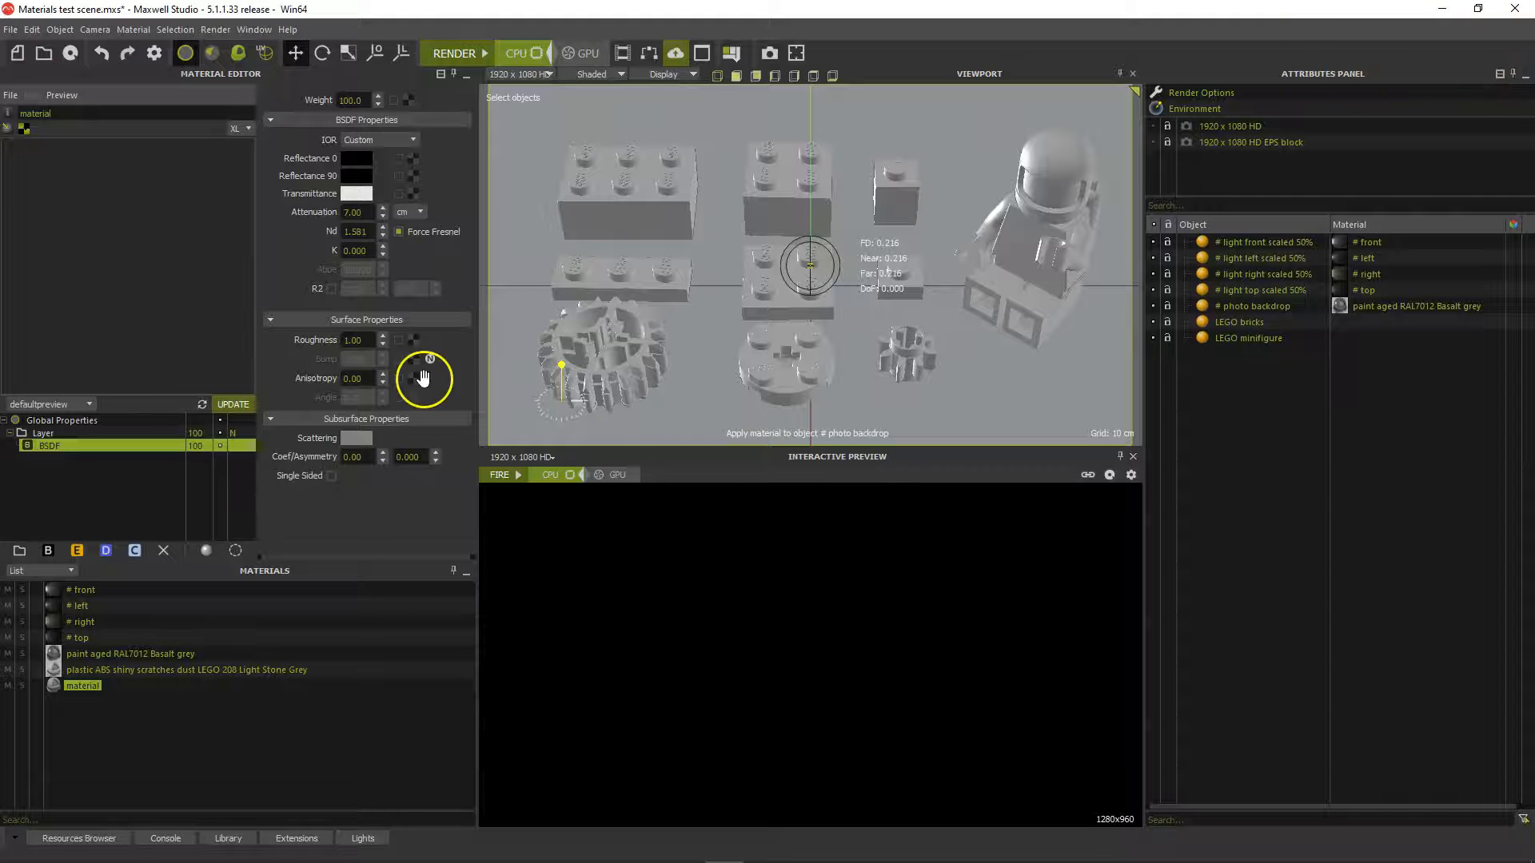
click(230, 405)
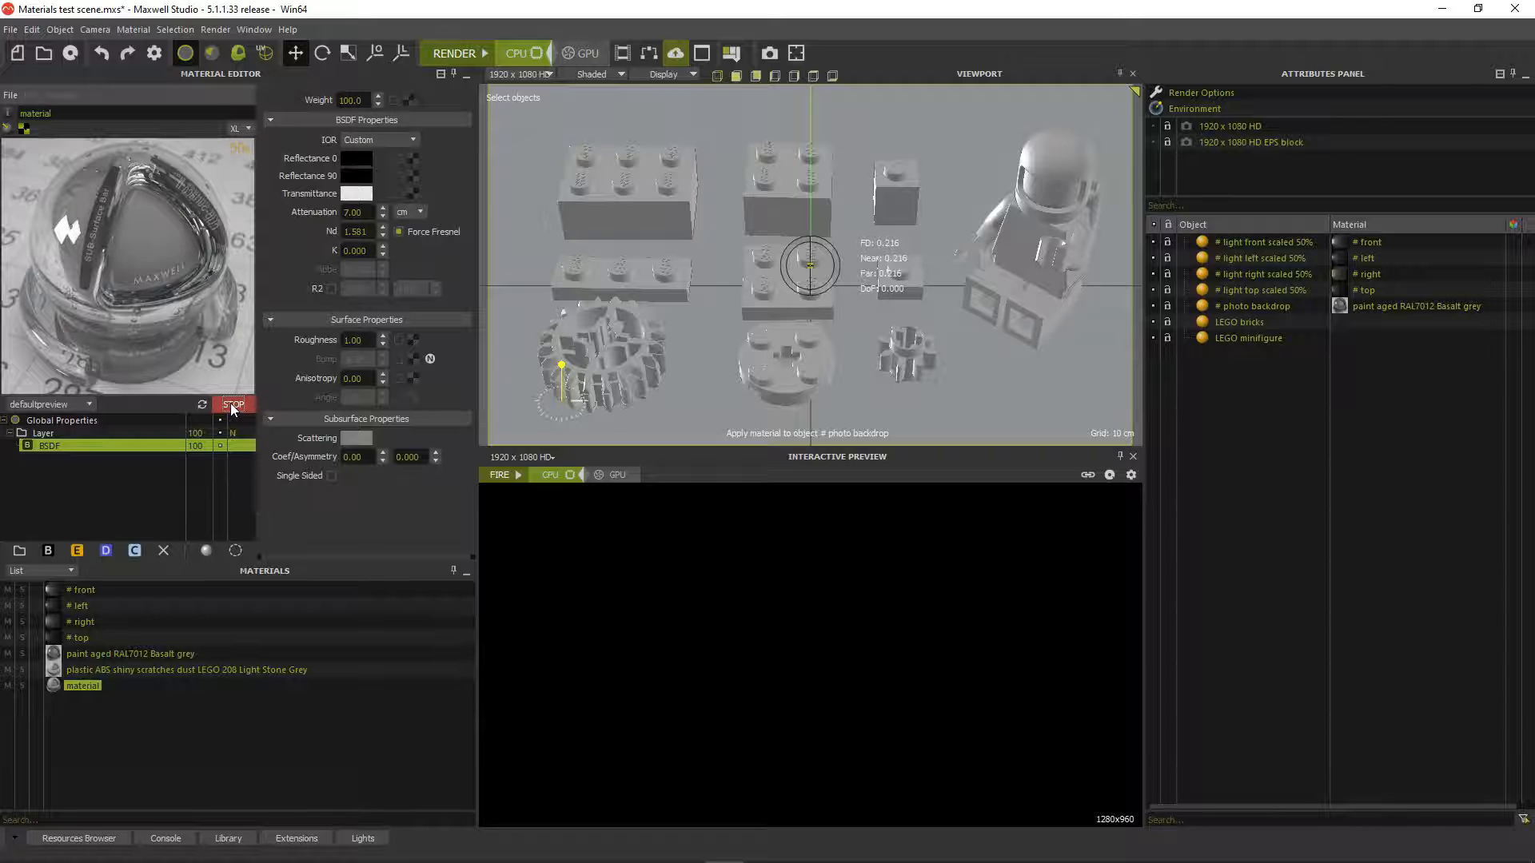
Stop the preview and rename the material to 'plastic PC shiny'
click(232, 405)
click(72, 115)
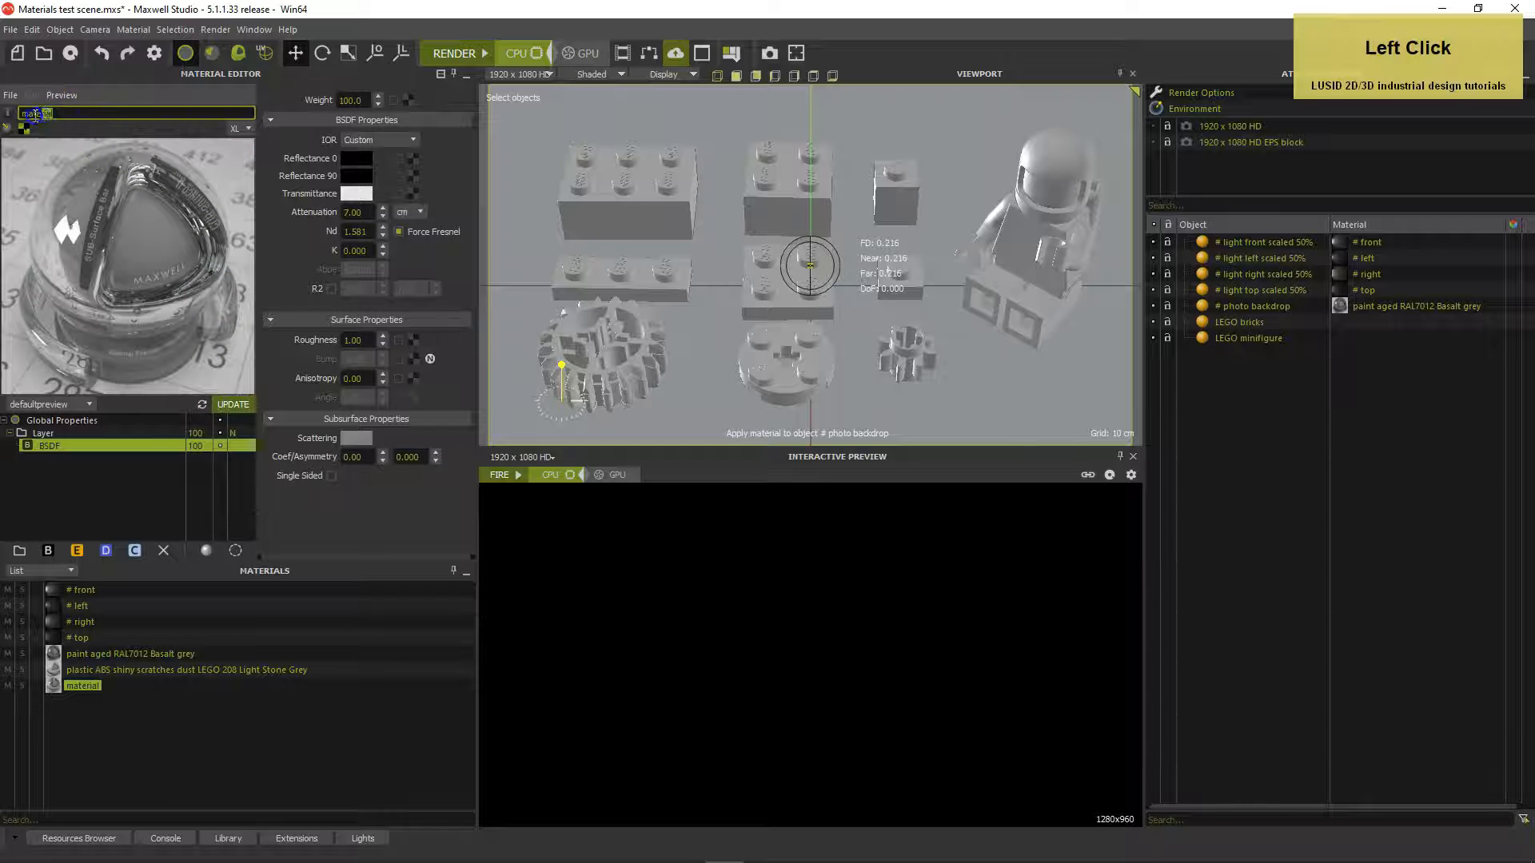
text(pla)
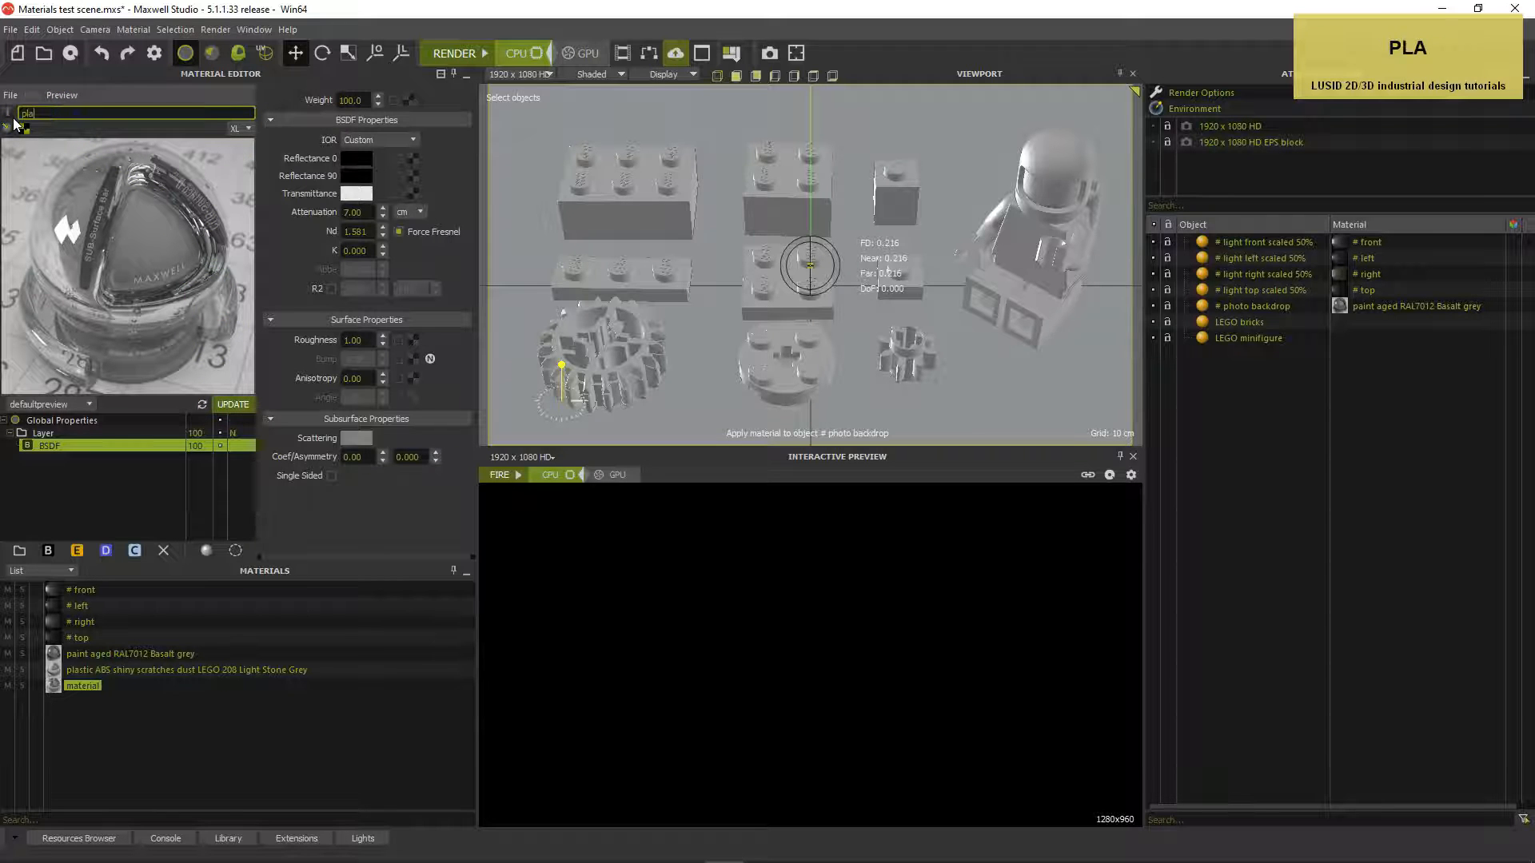
text(stic PC shiny)
key(Return)
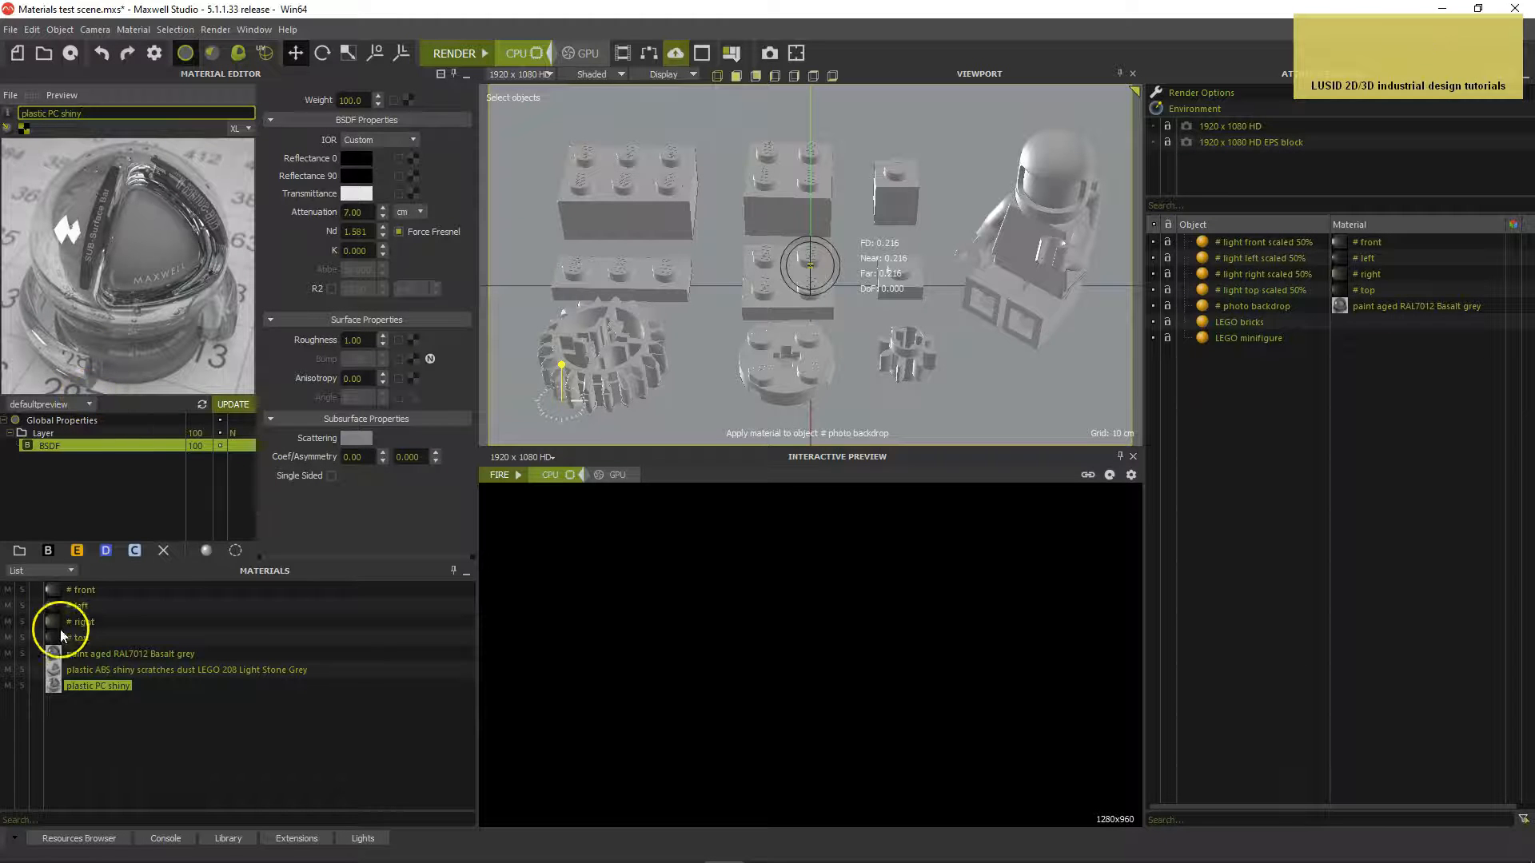
Apply plastic PC shiny to the bricks and the grey ABS scratches dust material to the minifigure
click(70, 687)
drag(70, 687, 626, 365)
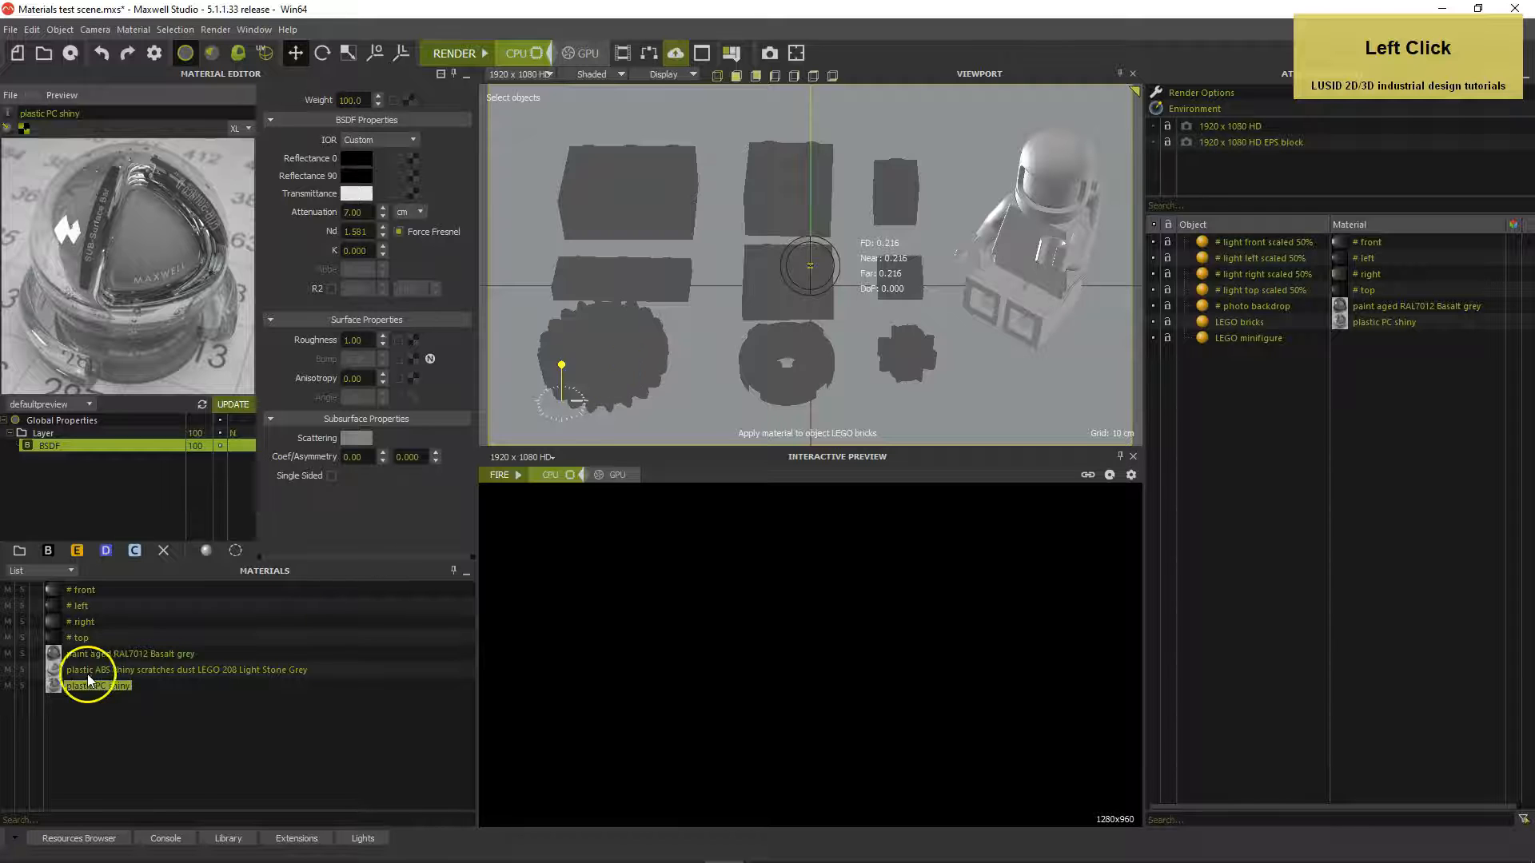
click(54, 673)
drag(53, 674, 1019, 285)
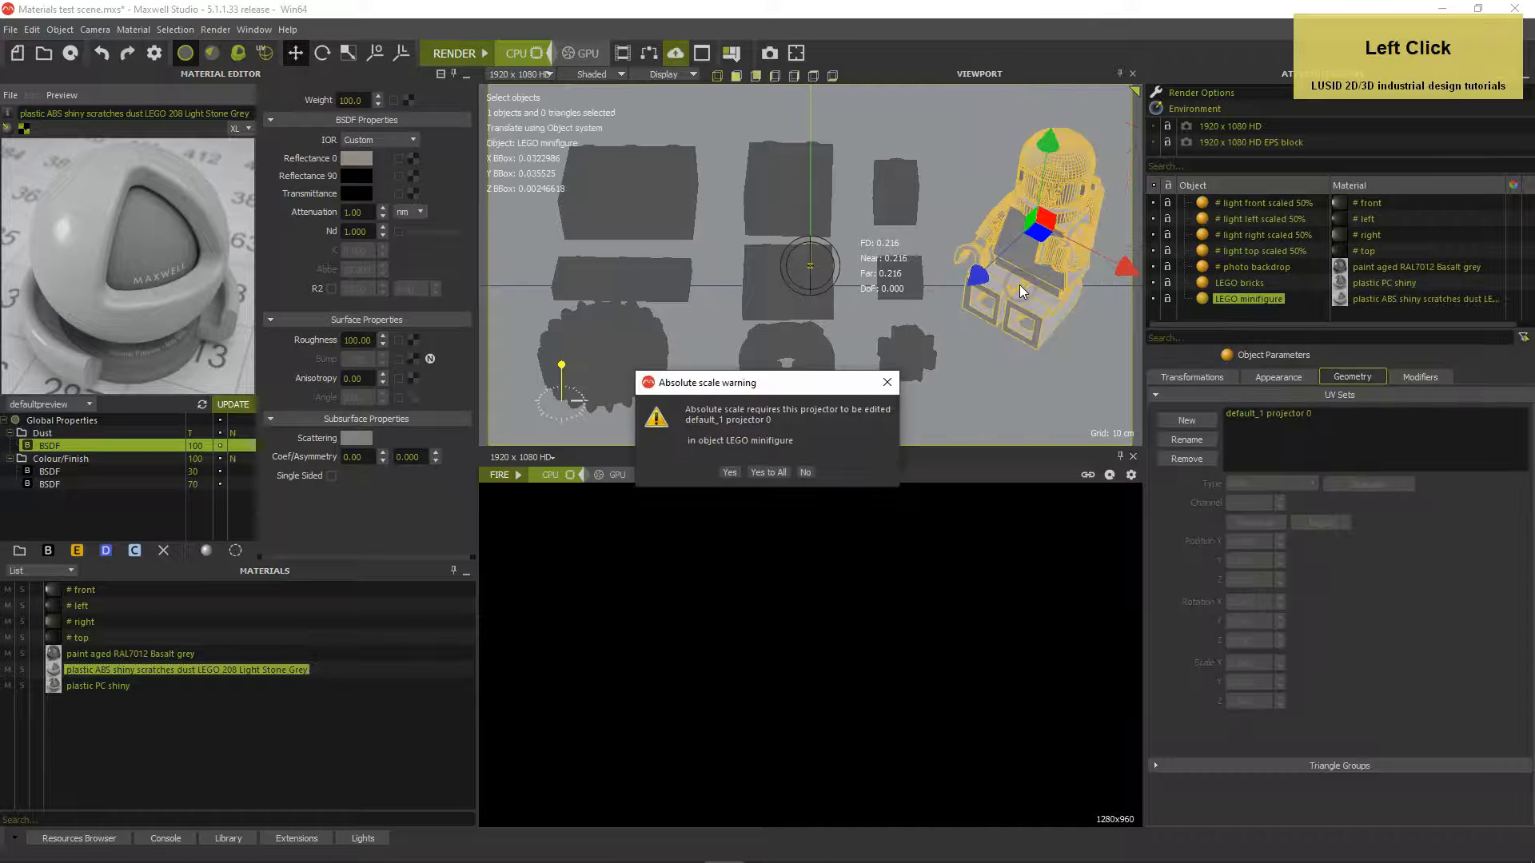
click(730, 472)
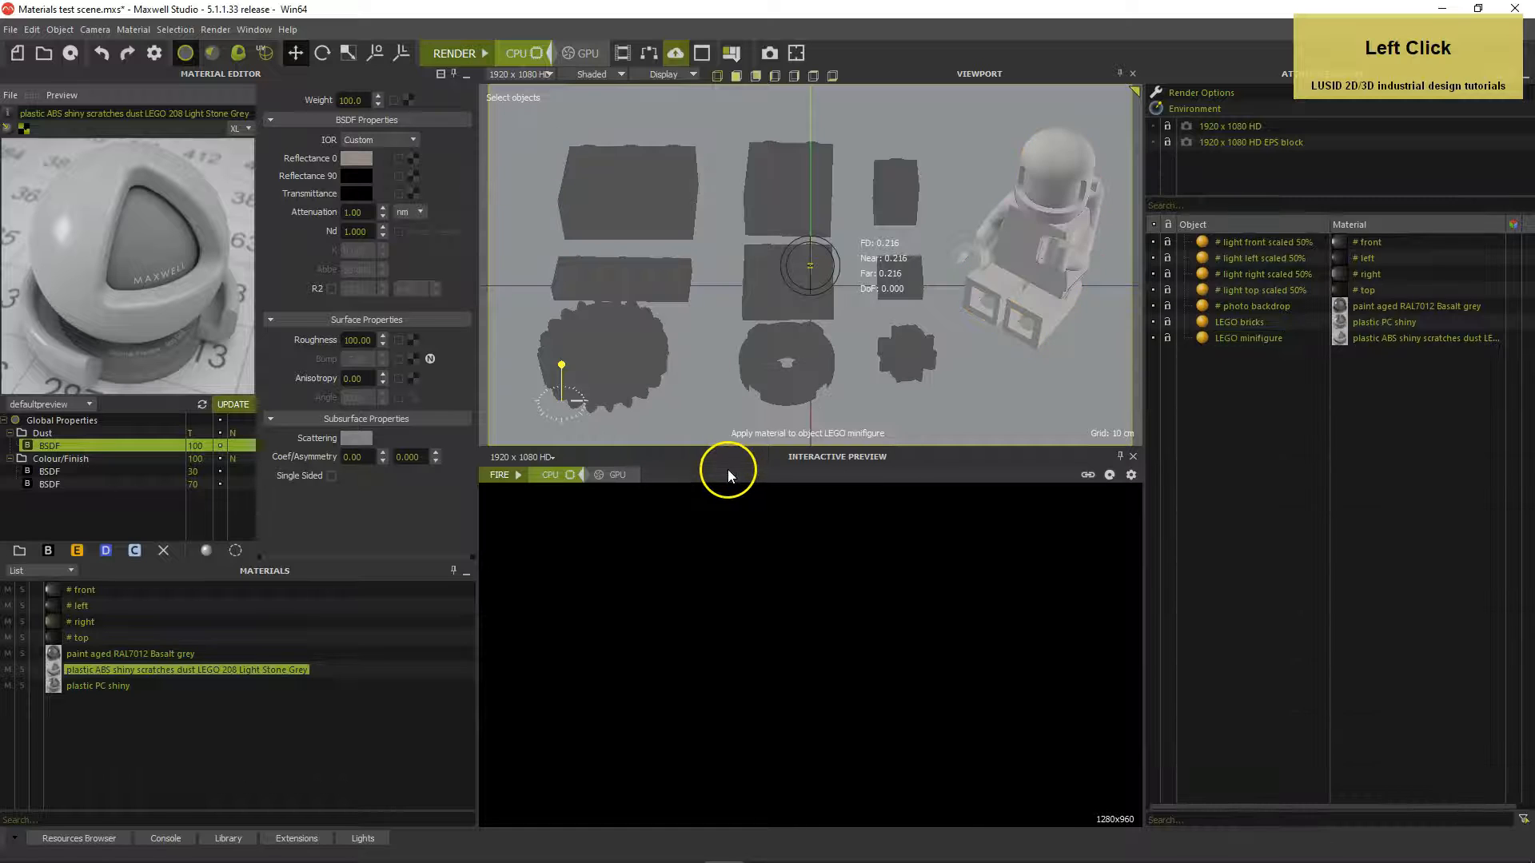
Inspect the minifigure's UV projector settings, then deselect it
click(1212, 337)
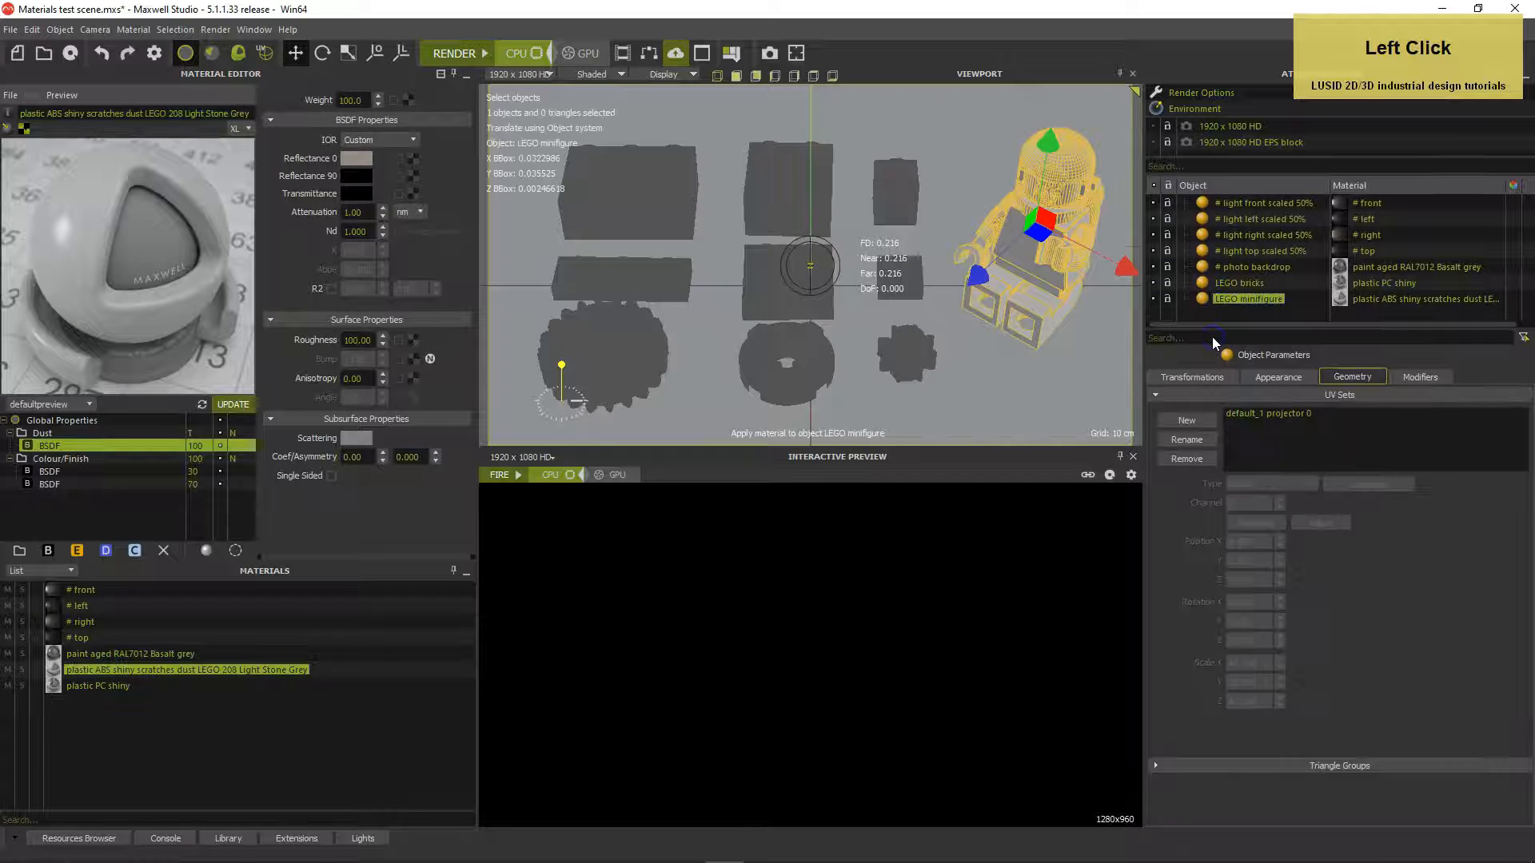
click(1258, 413)
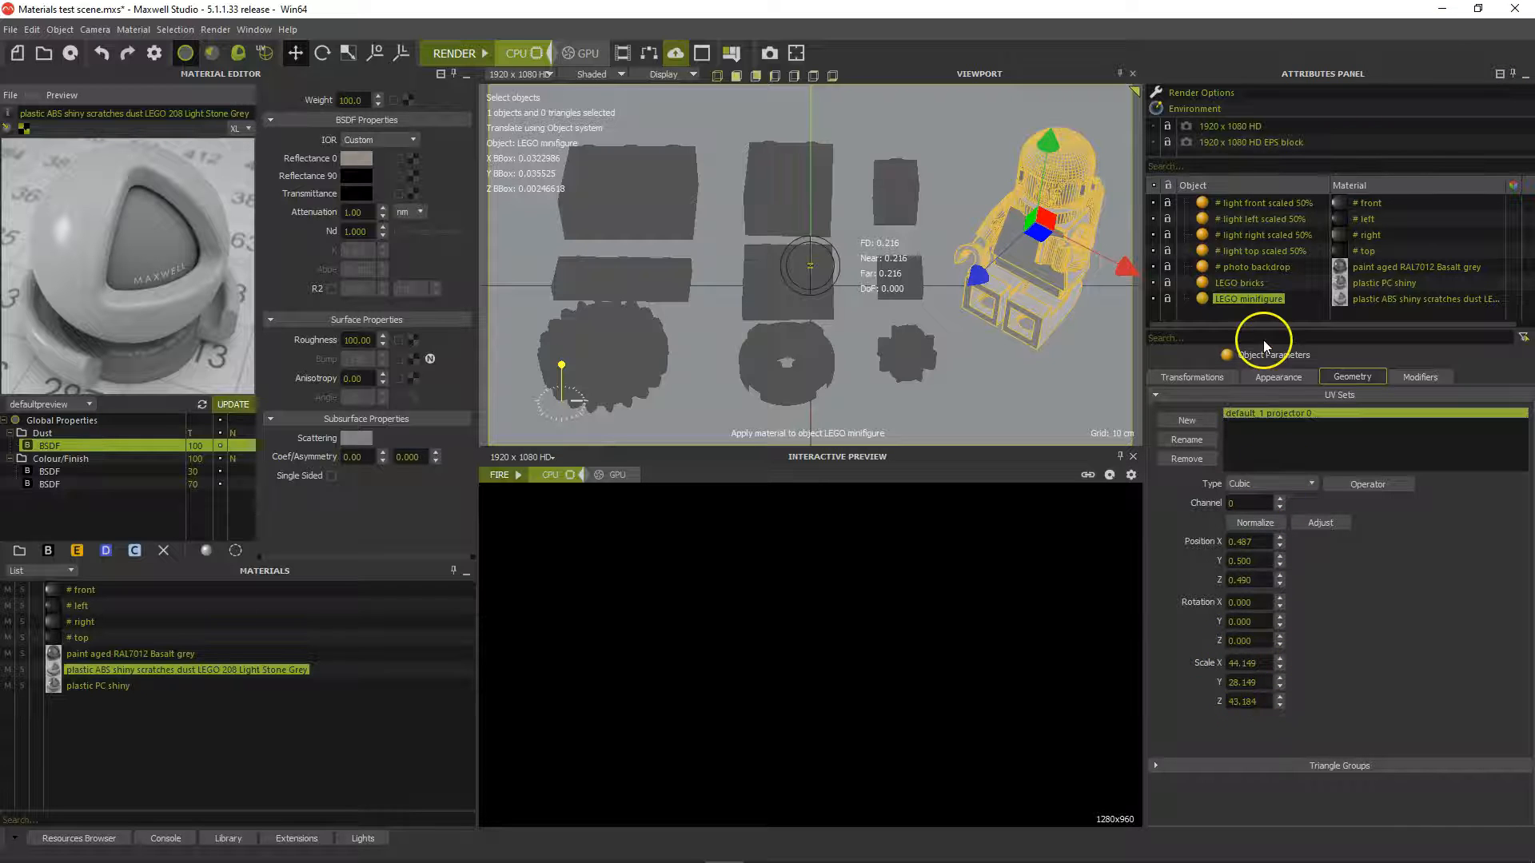
click(1252, 316)
click(748, 511)
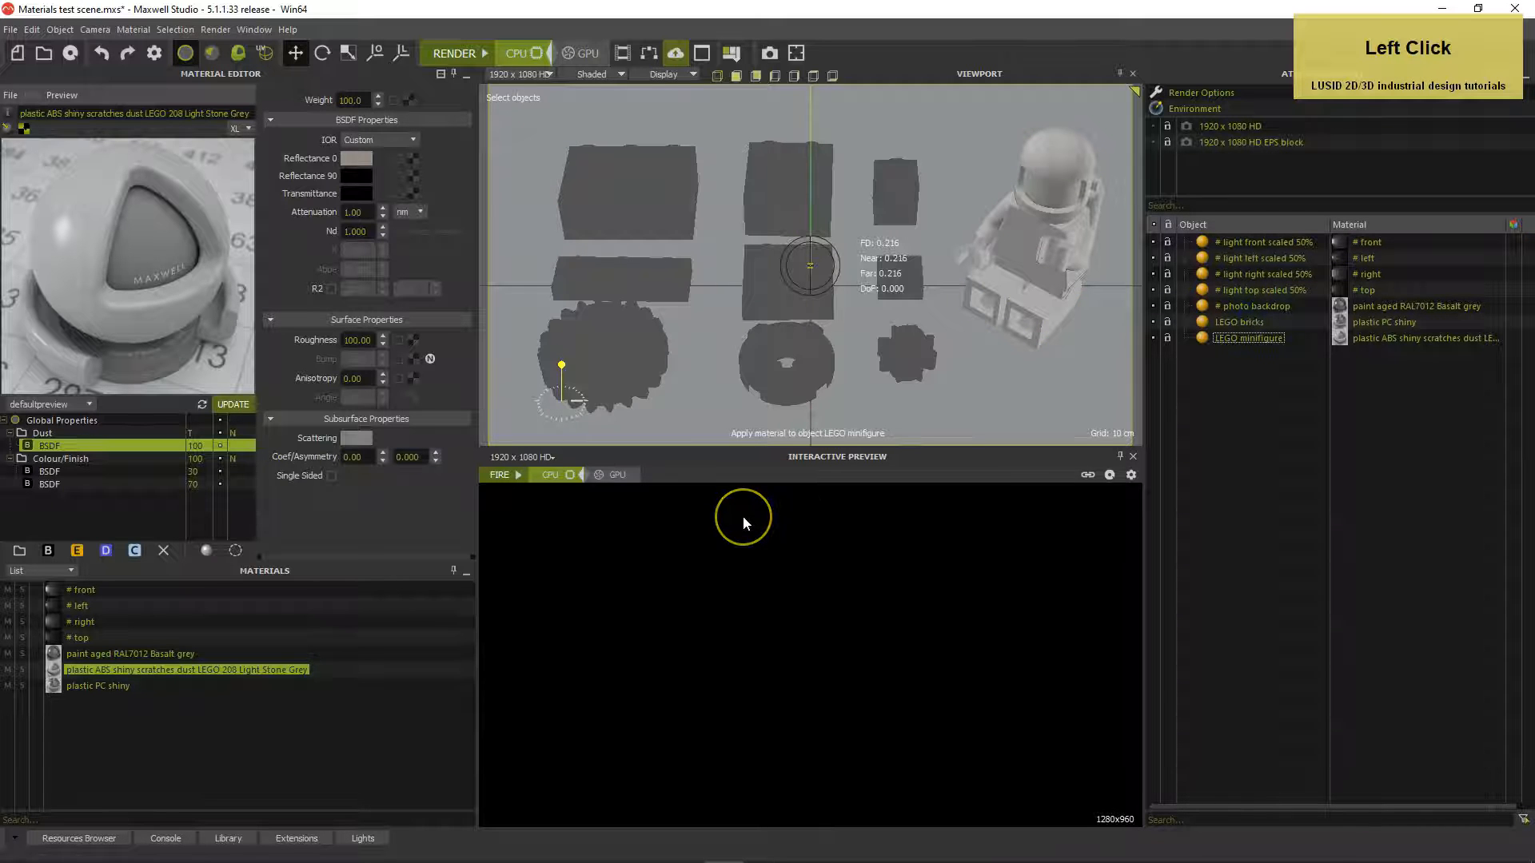
Render the scene, overwriting the previous tutorial output image
click(456, 56)
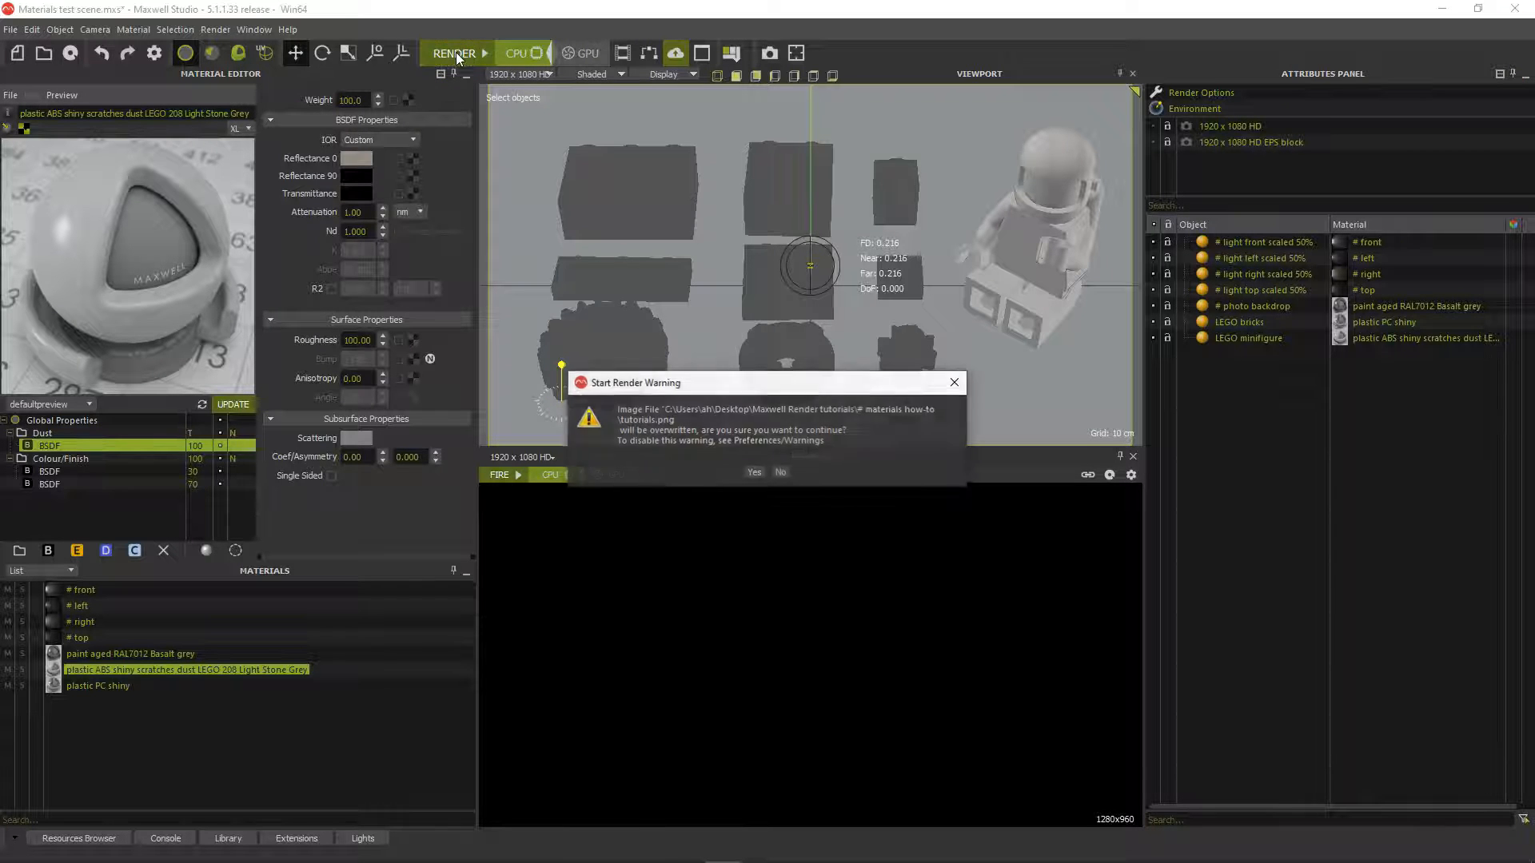
key(Return)
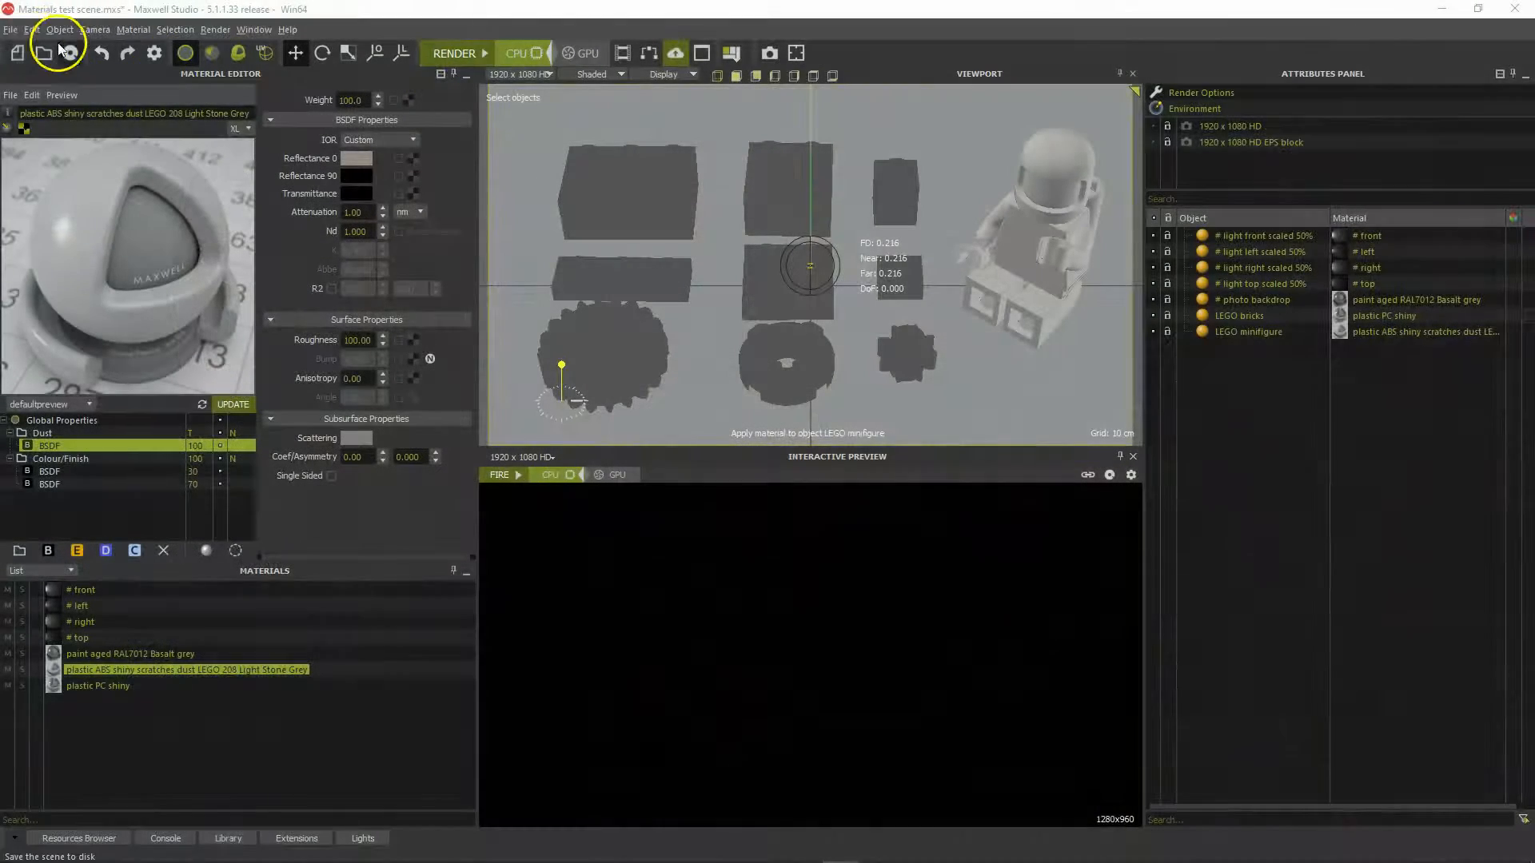
Import the 'LEGO bricks groups on' file and select all nine Obj_fromNurbs pieces
click(10, 30)
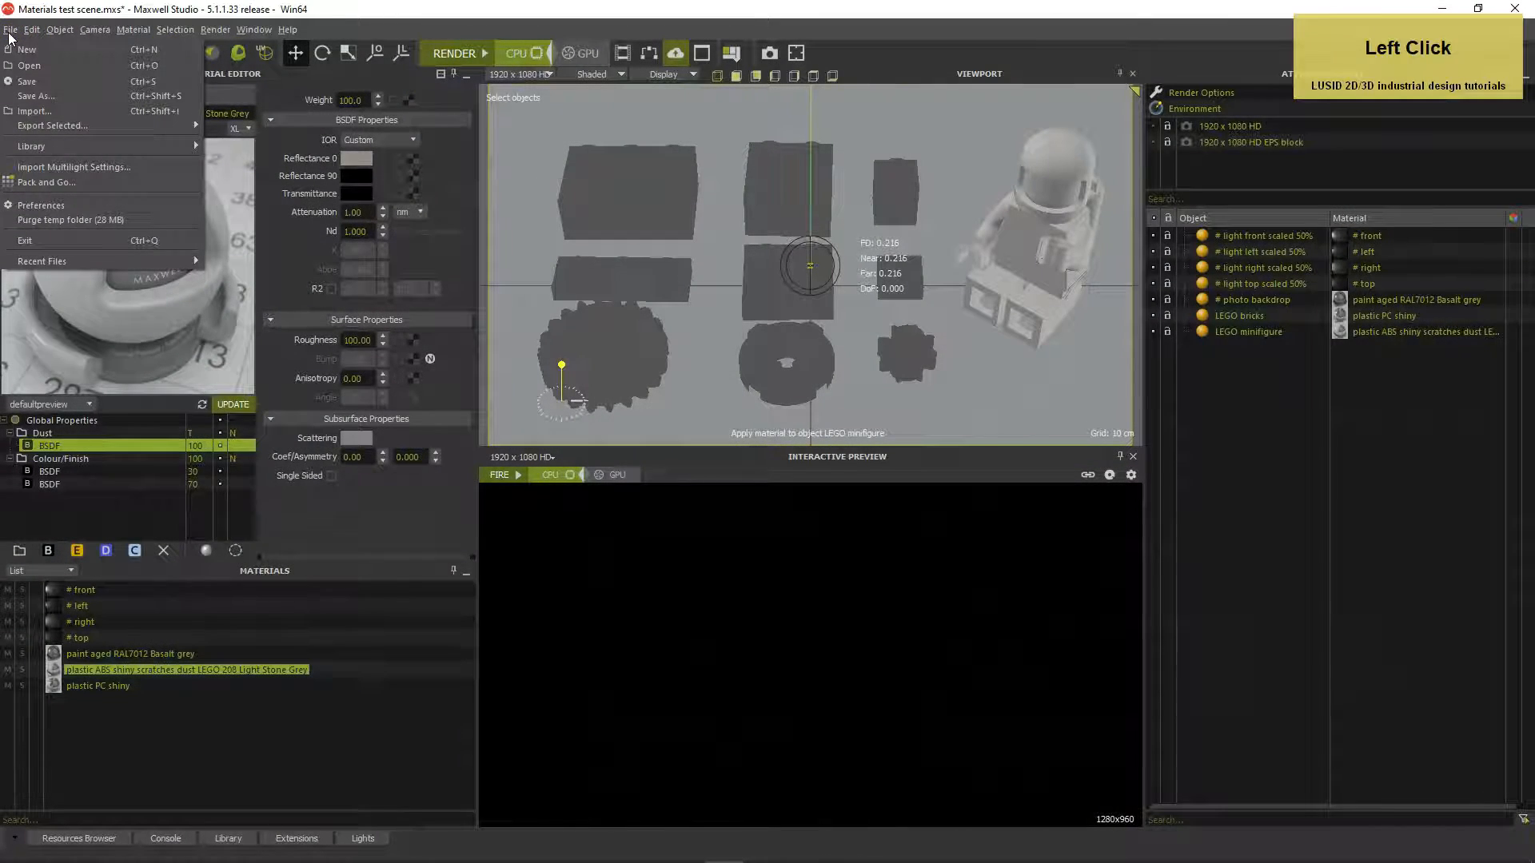
click(33, 111)
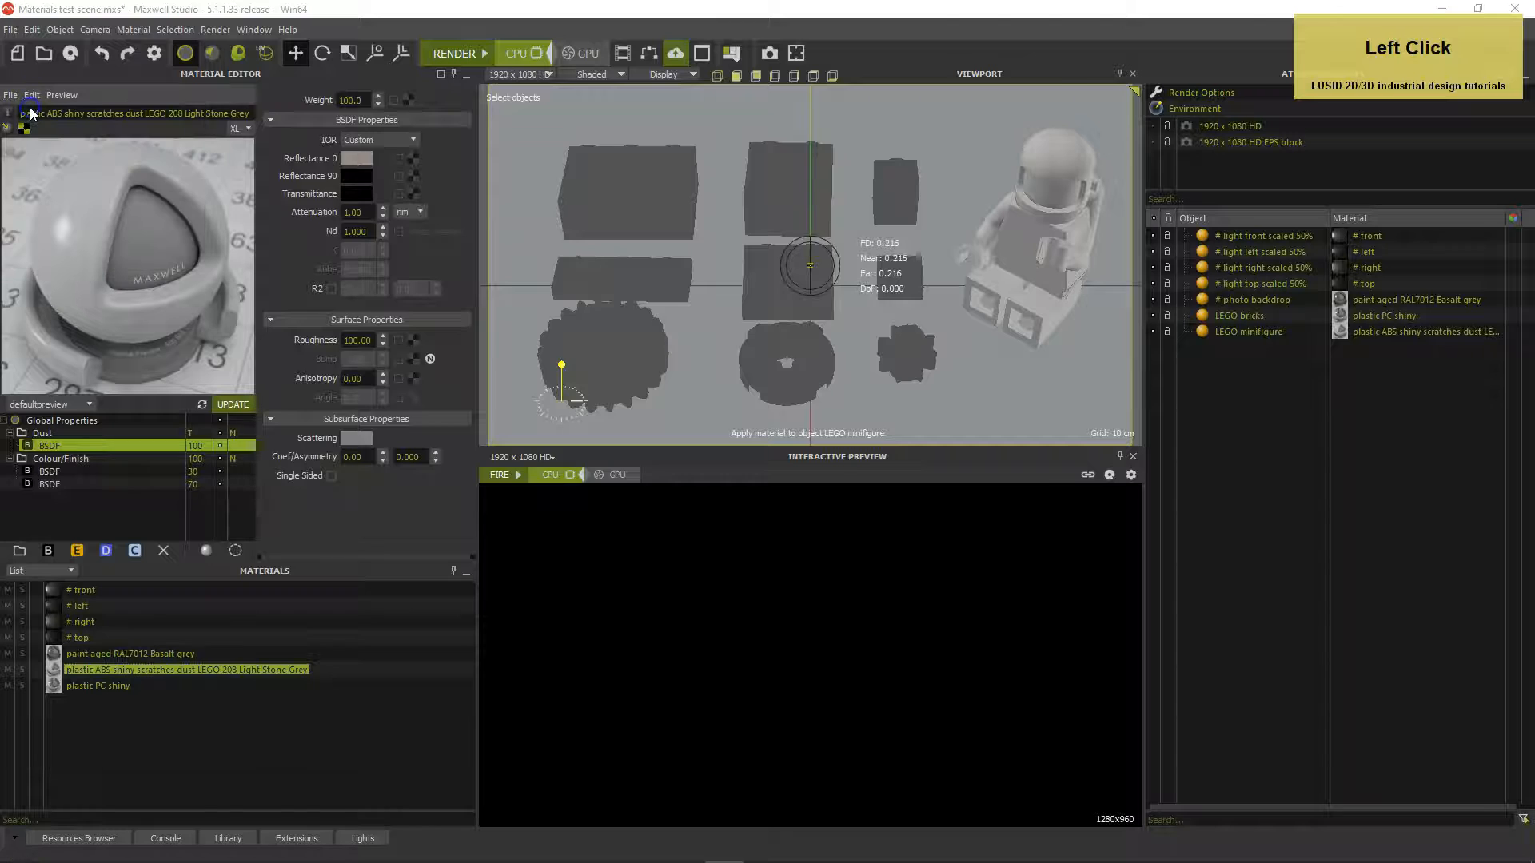
double_click(524, 302)
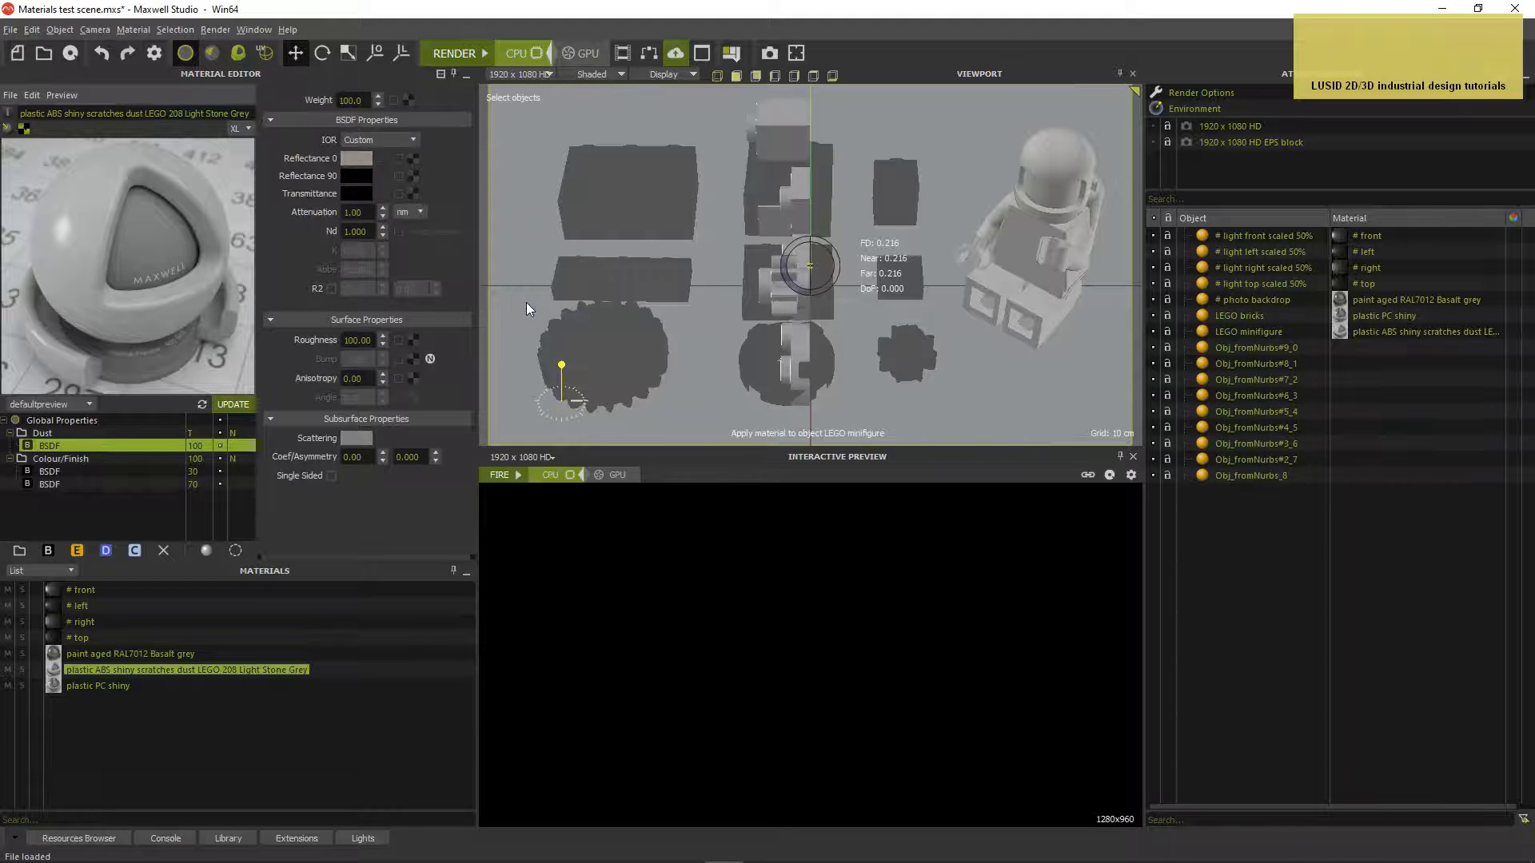
click(1155, 314)
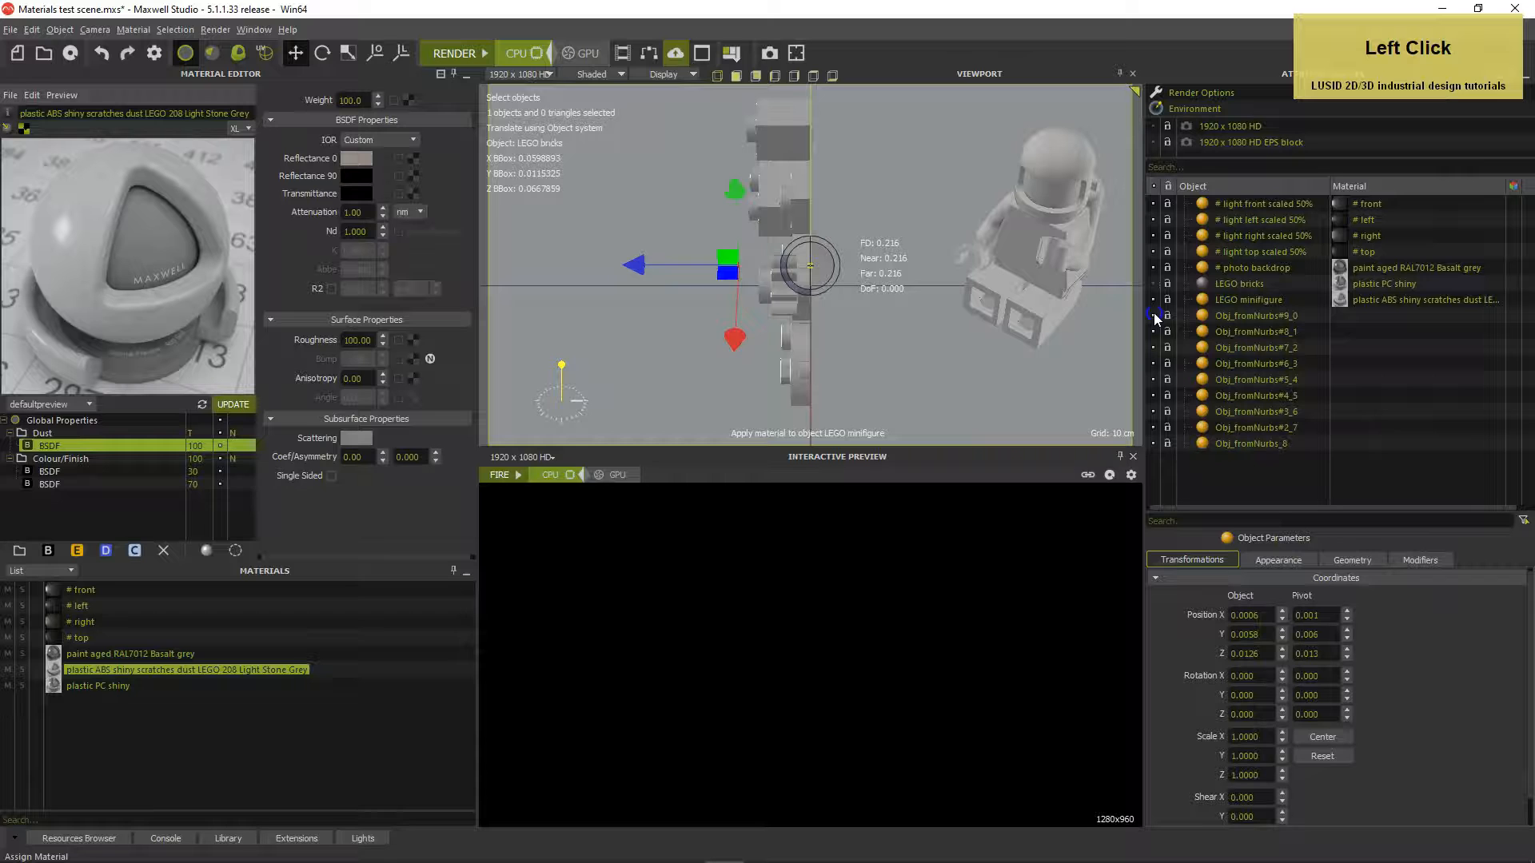
click(1233, 317)
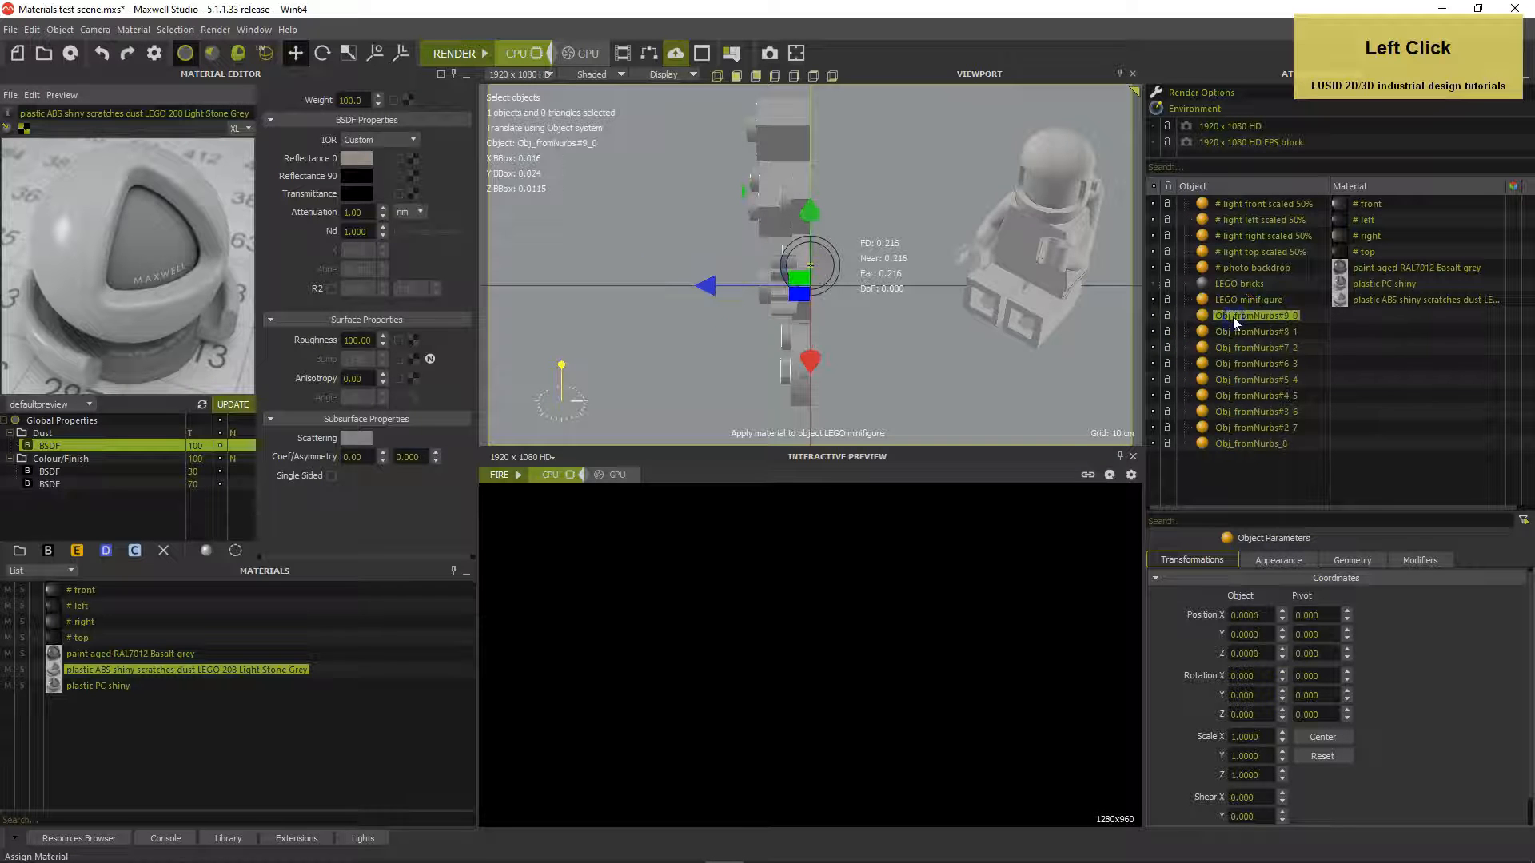
shift+click(1250, 443)
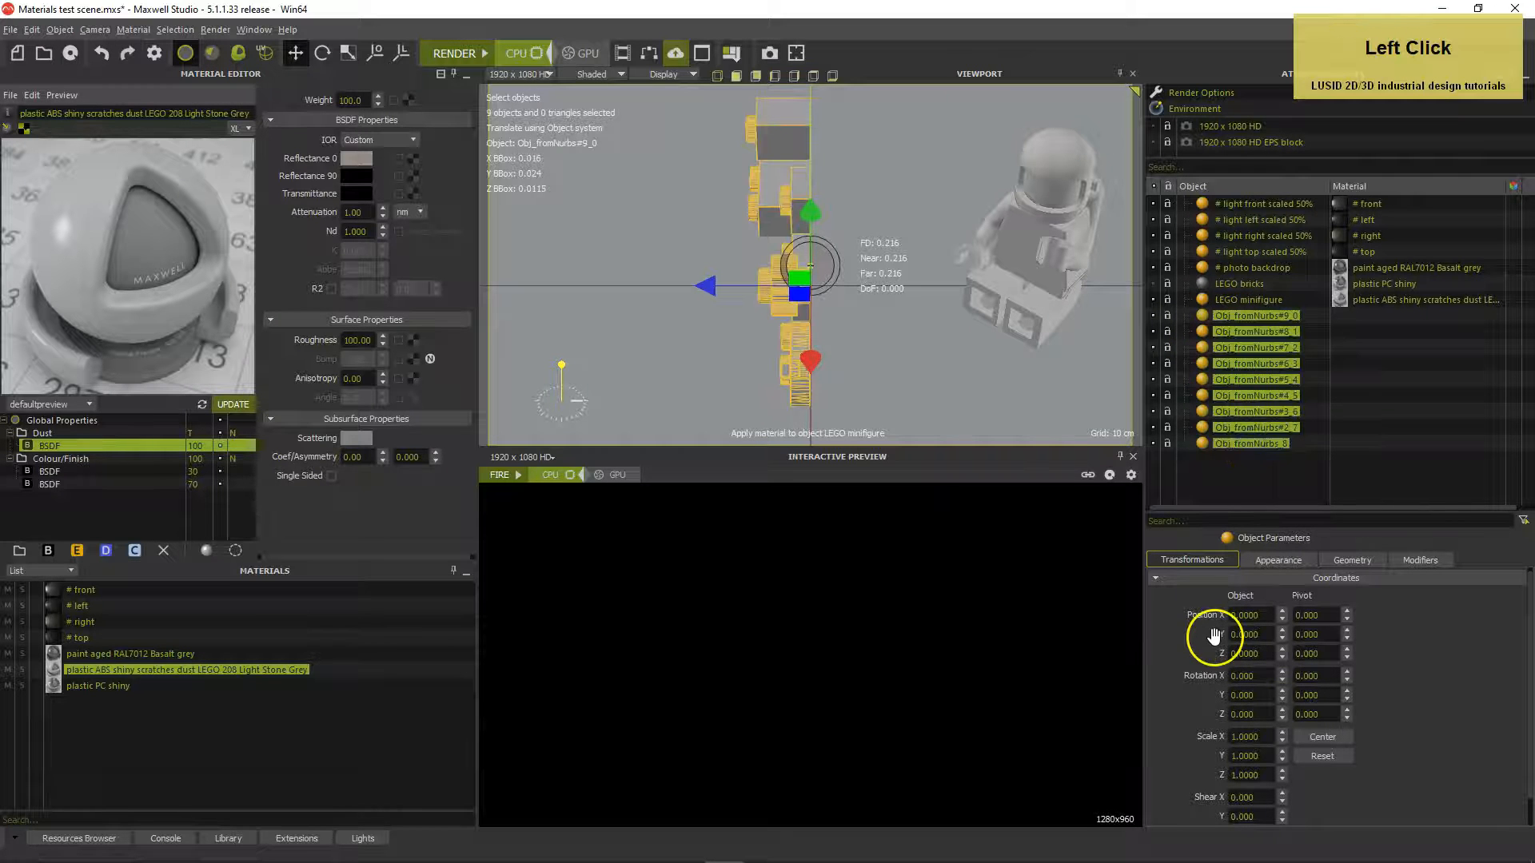
Rotate the nine Obj_fromNurbs pieces -90° about X and reset the transform fields
click(1270, 670)
text(-90)
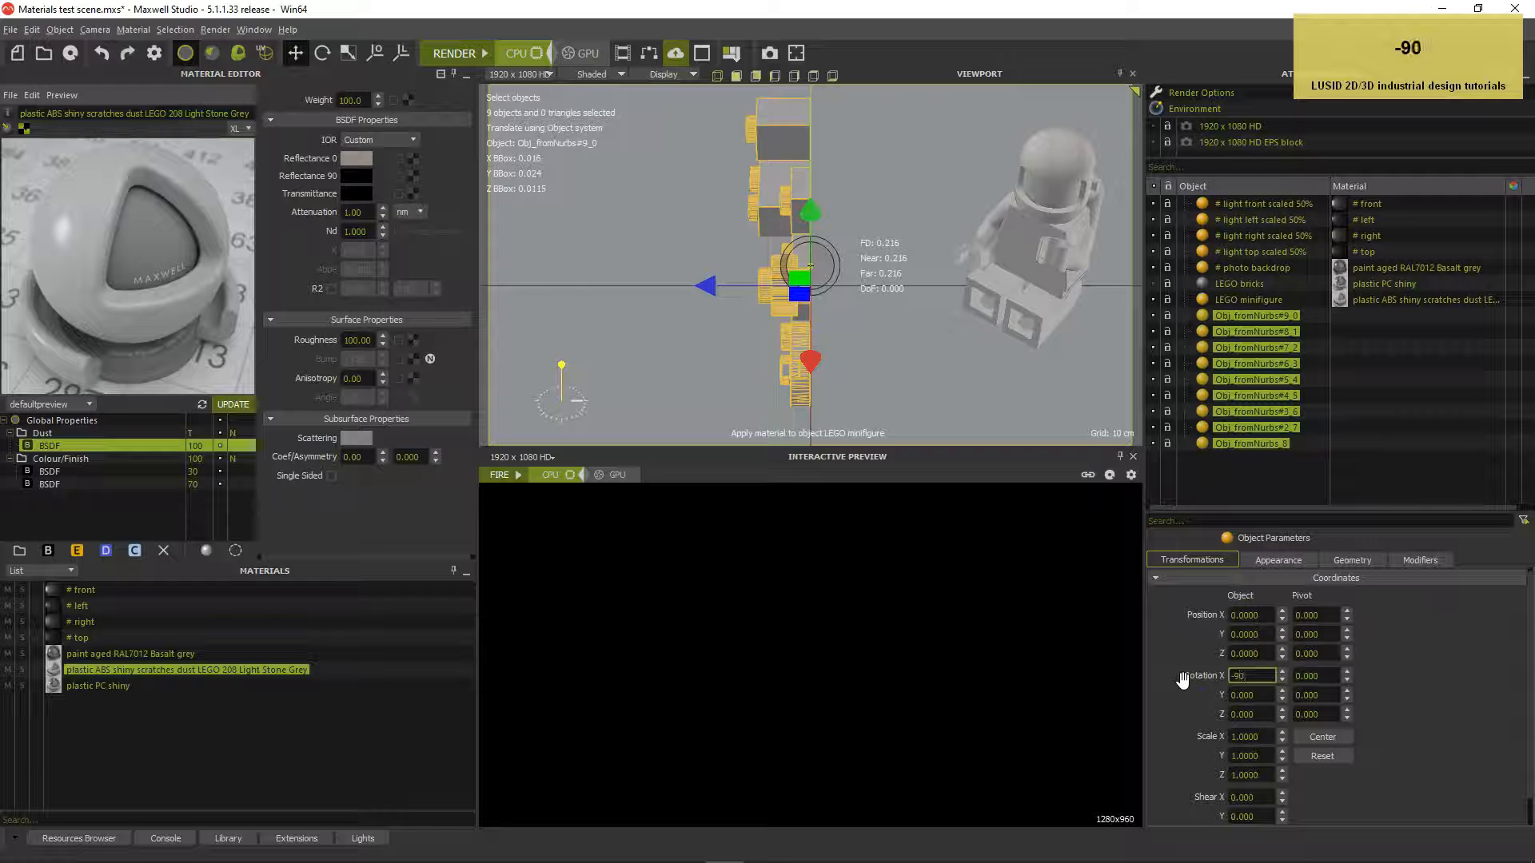
key(Return)
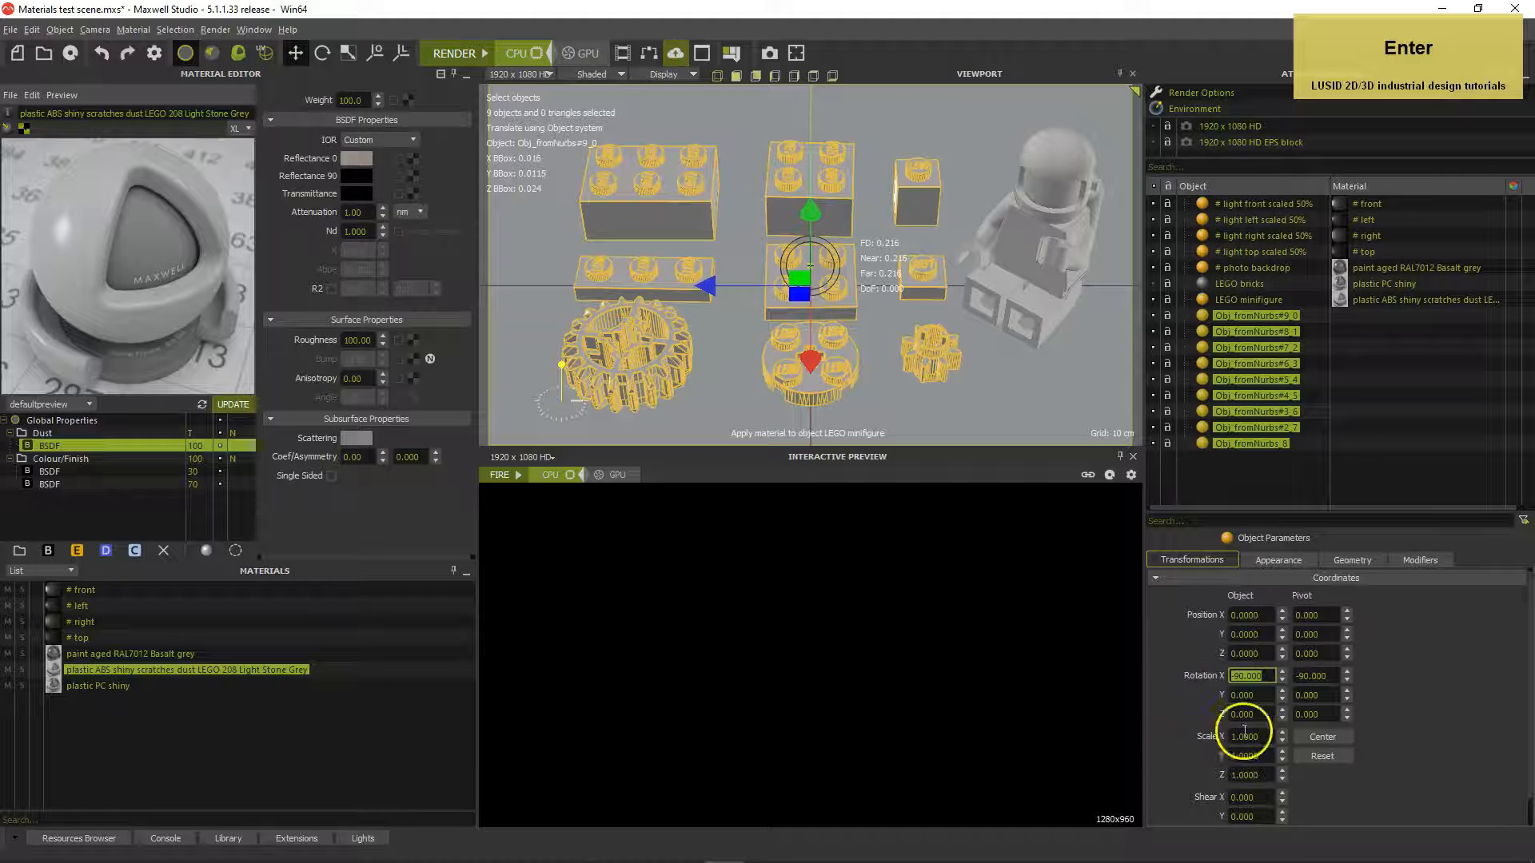
click(1320, 756)
Try a Z position of 0.004, reset it back to zero, and deselect everything
drag(1267, 658, 1249, 657)
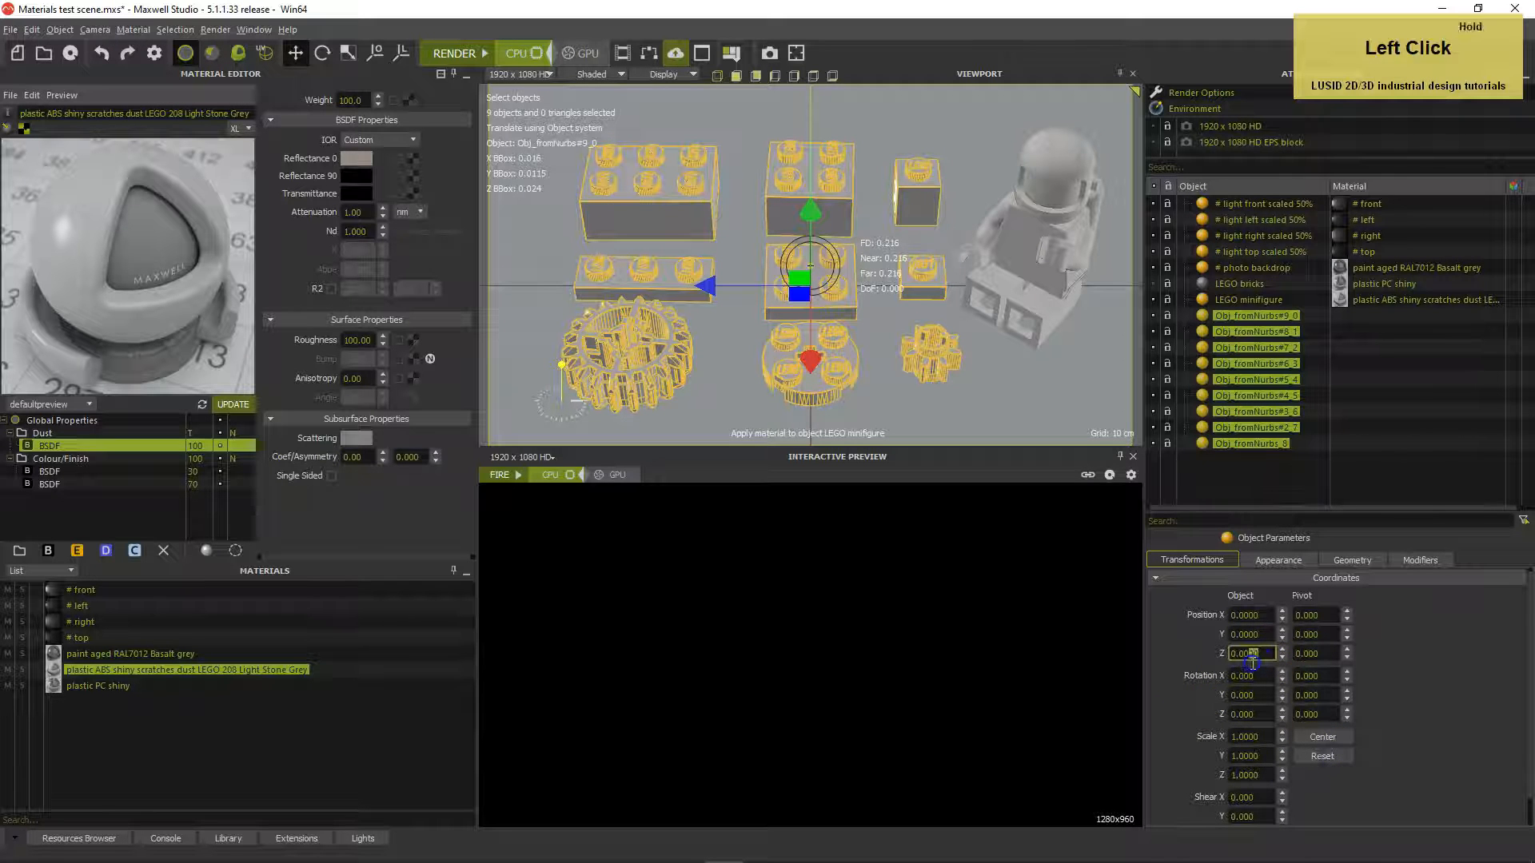
text(4)
key(Return)
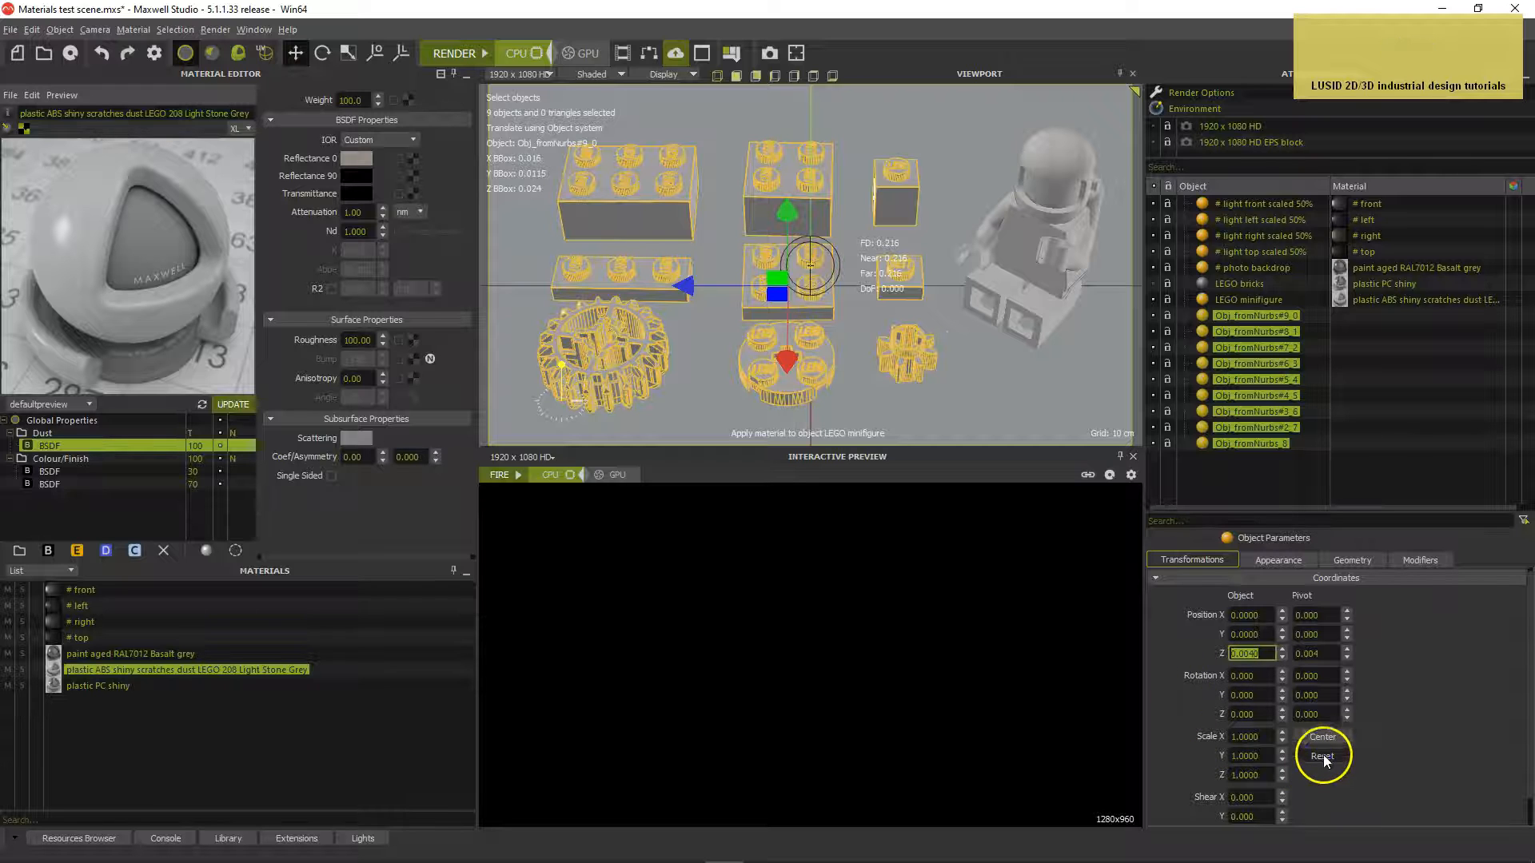
click(1322, 756)
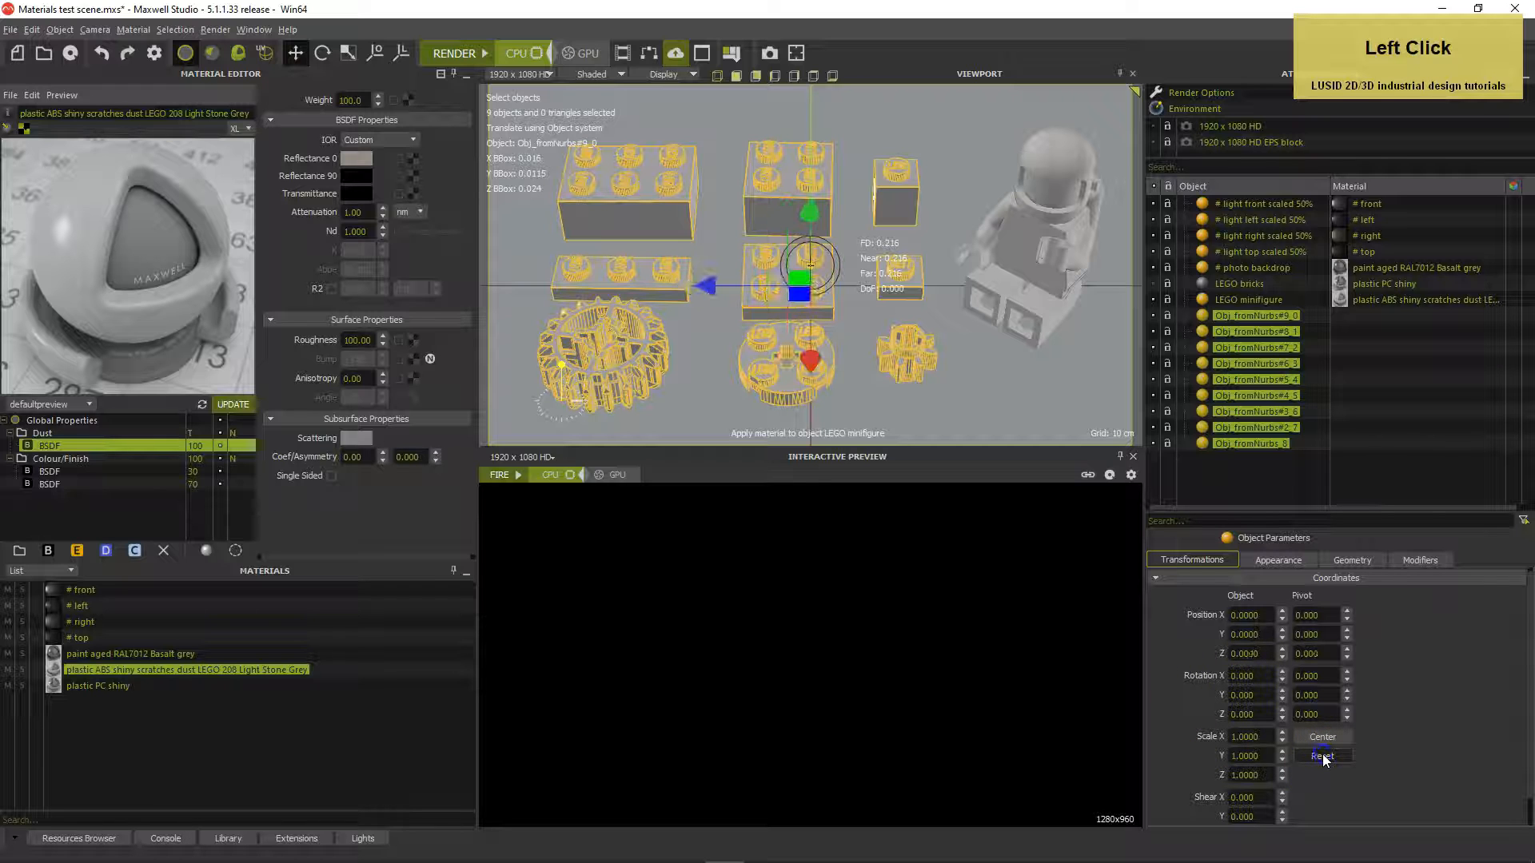
click(1276, 484)
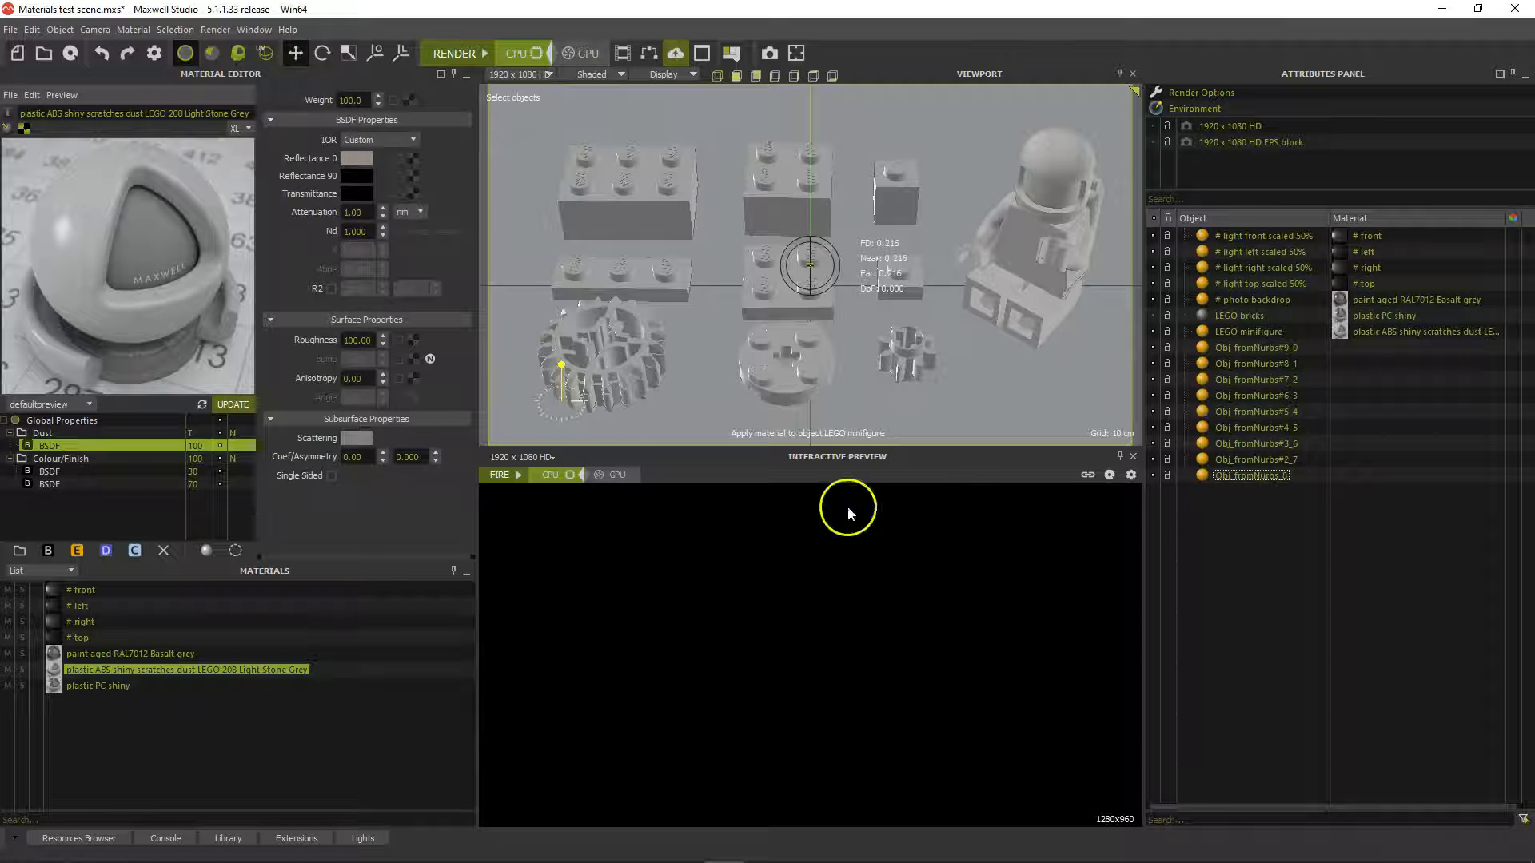
click(92, 685)
Clone plastic PC shiny into plastic PC shiny_1 and set the clone's Attenuation to 3.5
right_click(75, 687)
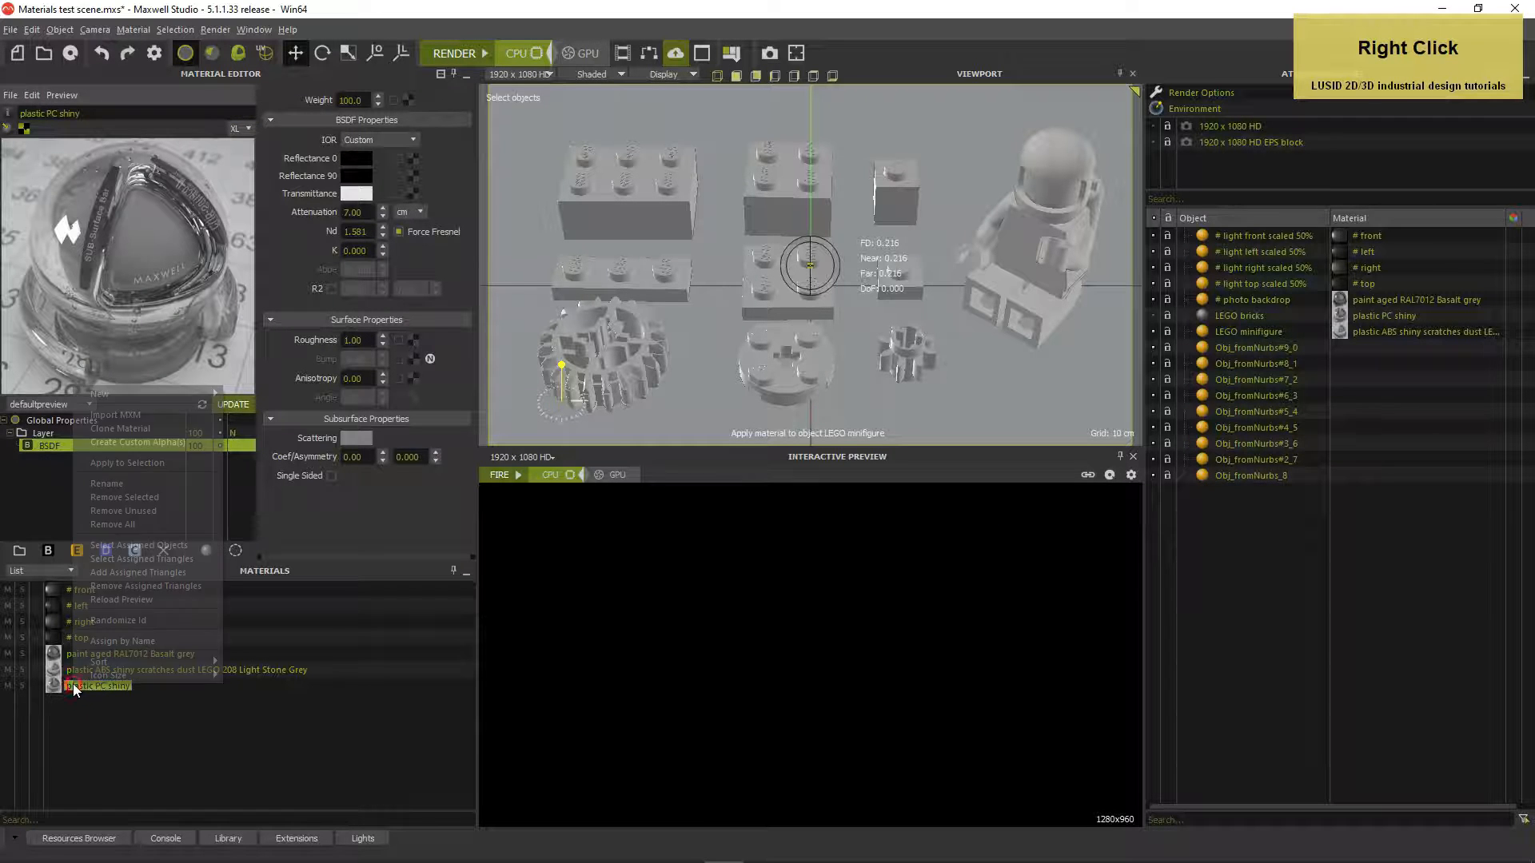
click(107, 429)
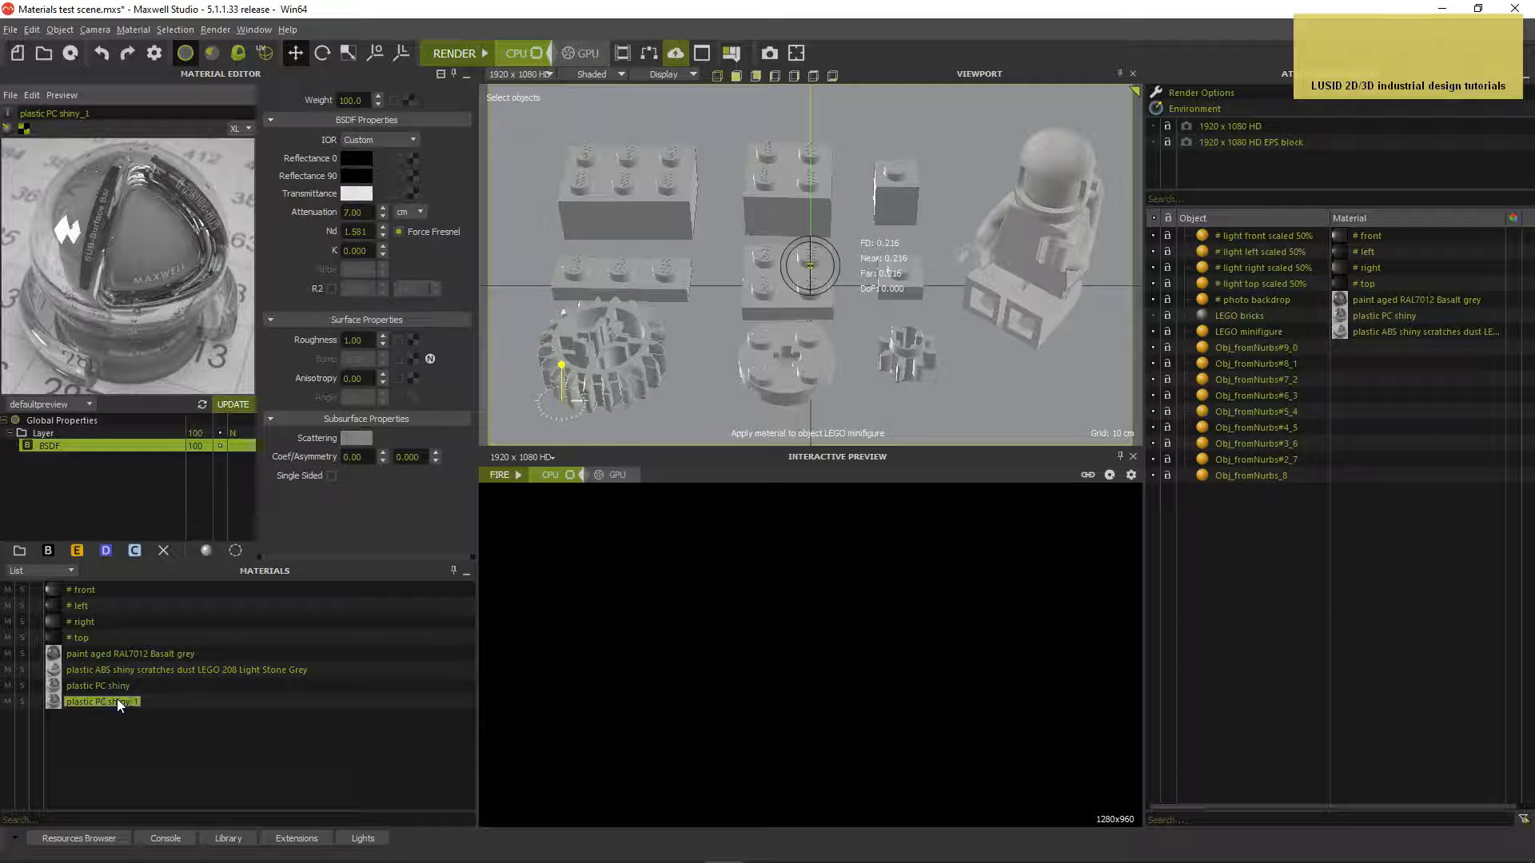
click(356, 213)
text(3.5)
key(Return)
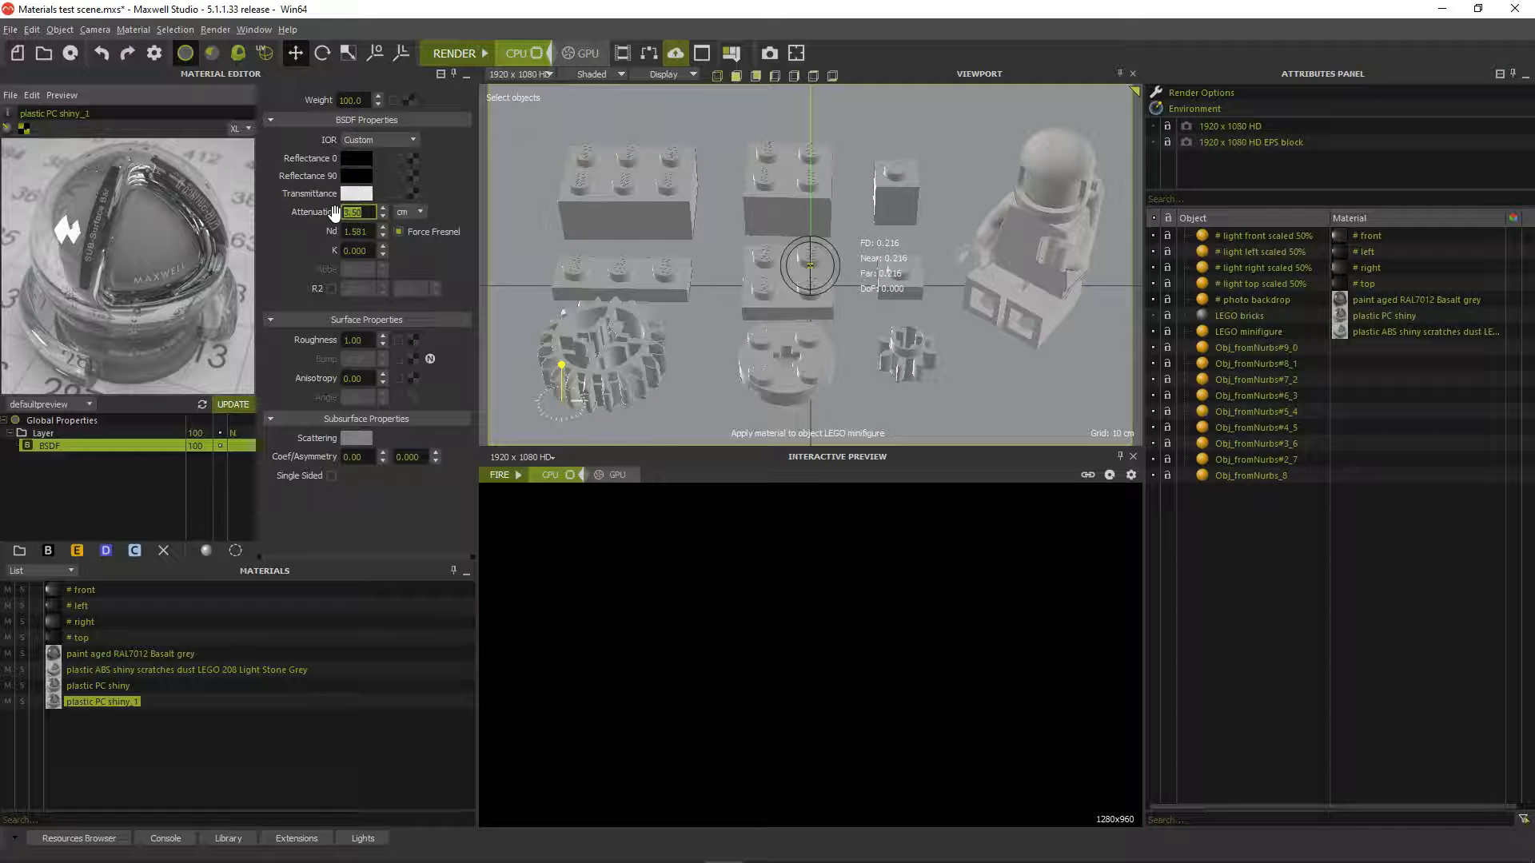
Add a RandomColor procedural to the Transmittance with random seed 23
click(414, 191)
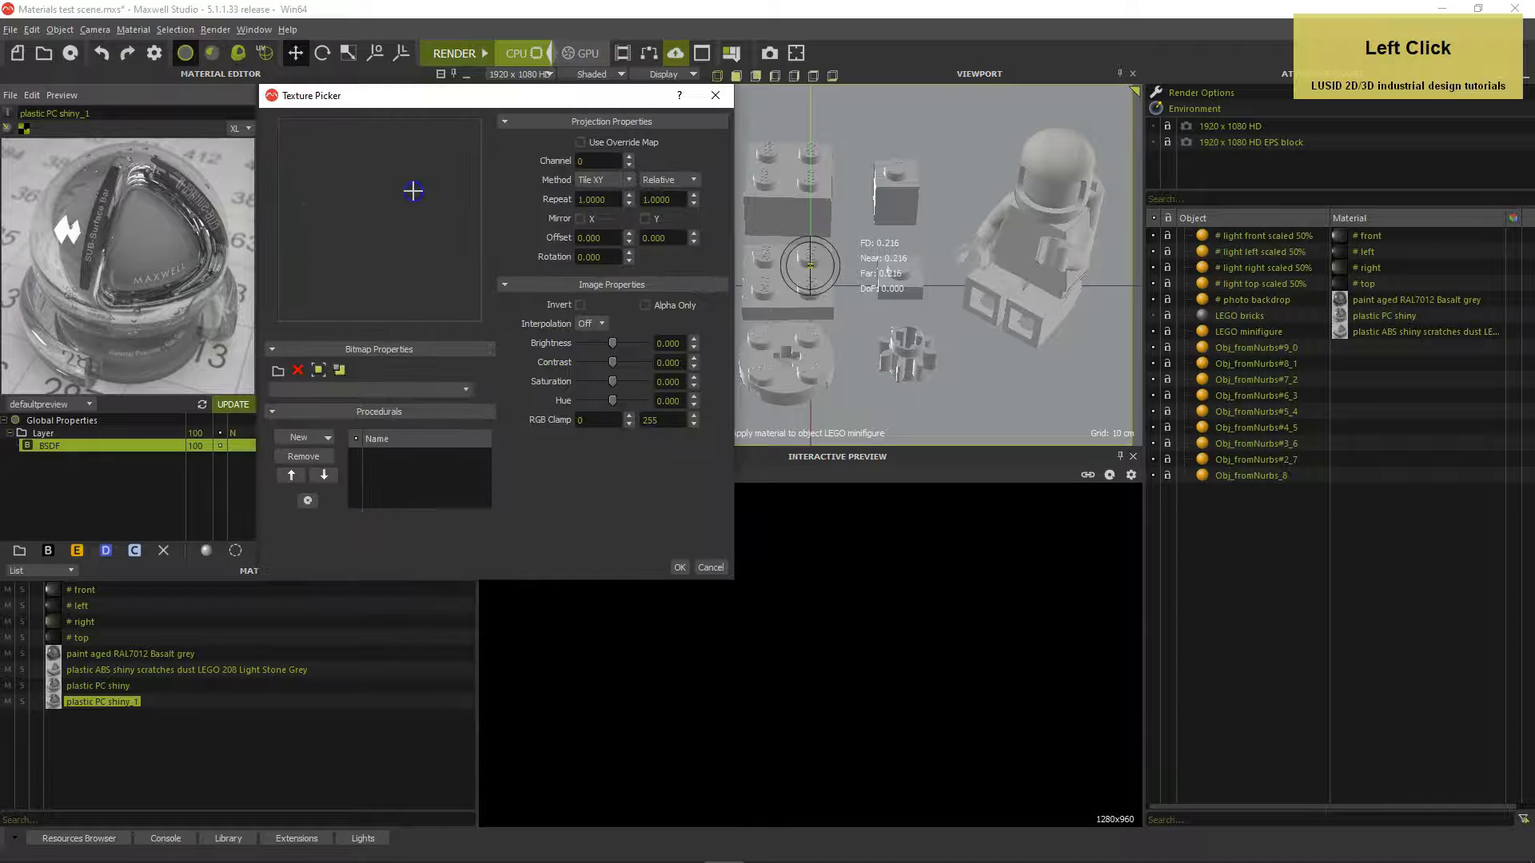
click(308, 434)
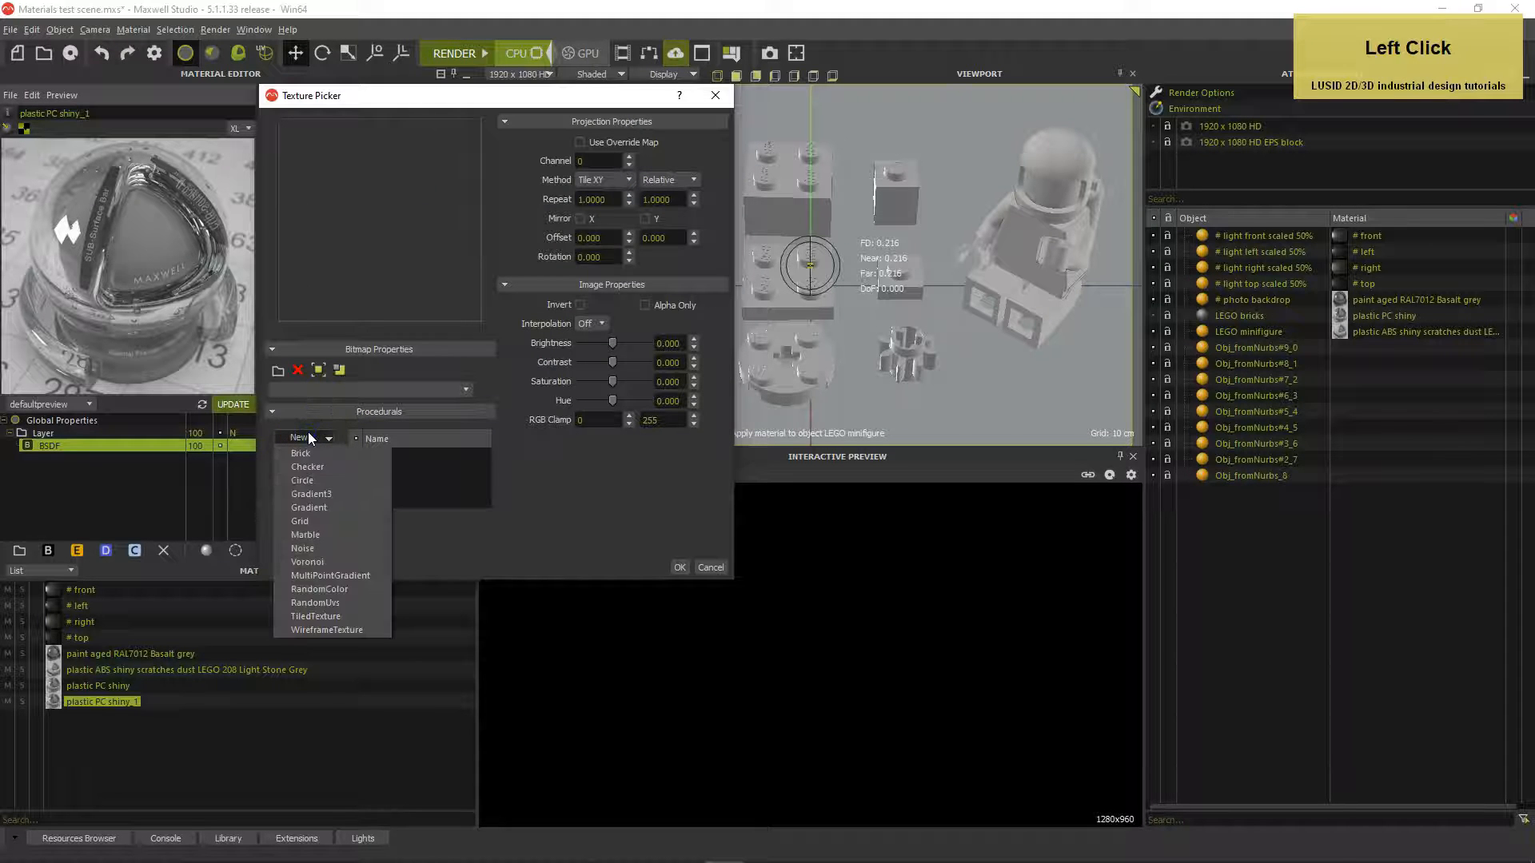
click(313, 587)
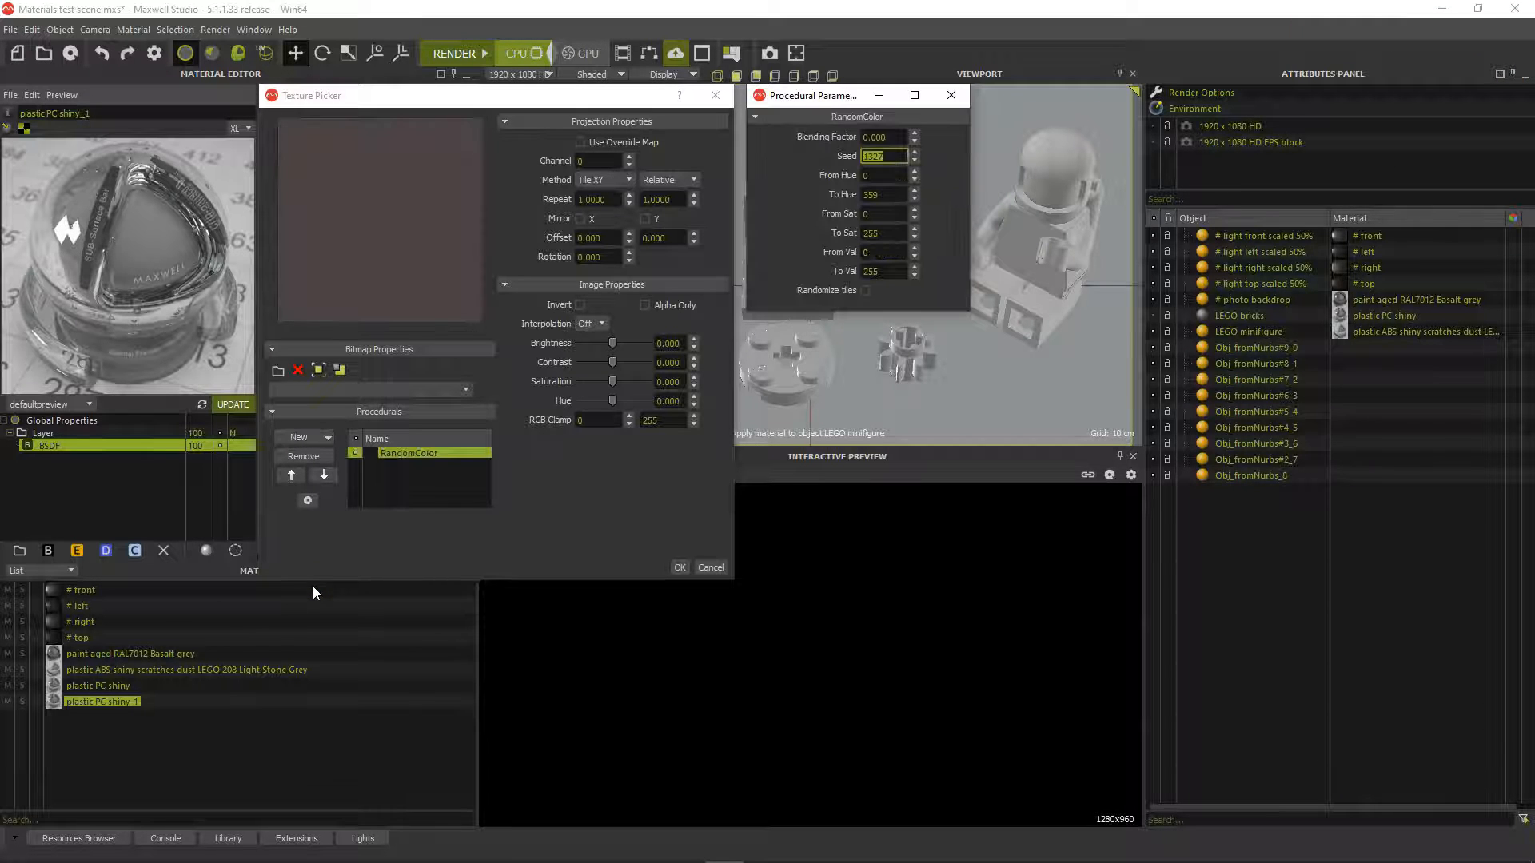
click(884, 157)
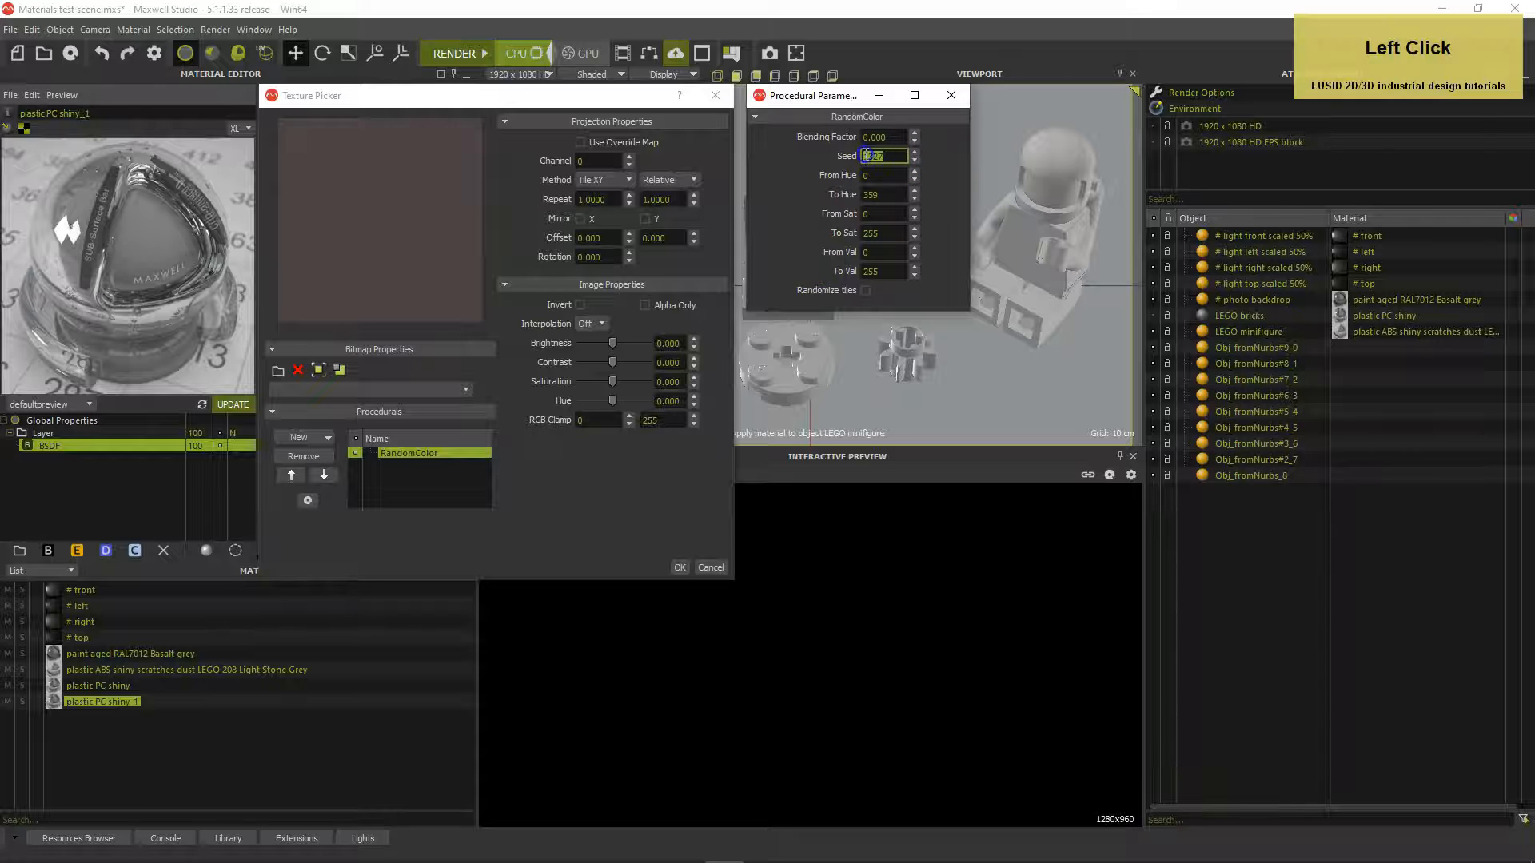
text(23)
key(Tab)
Set the RandomColor hue 50–200, saturation 150–200 and value 50–100, then accept it
text(50)
key(Tab)
text(200)
key(Tab)
text(150)
key(Tab)
text(200)
key(Tab)
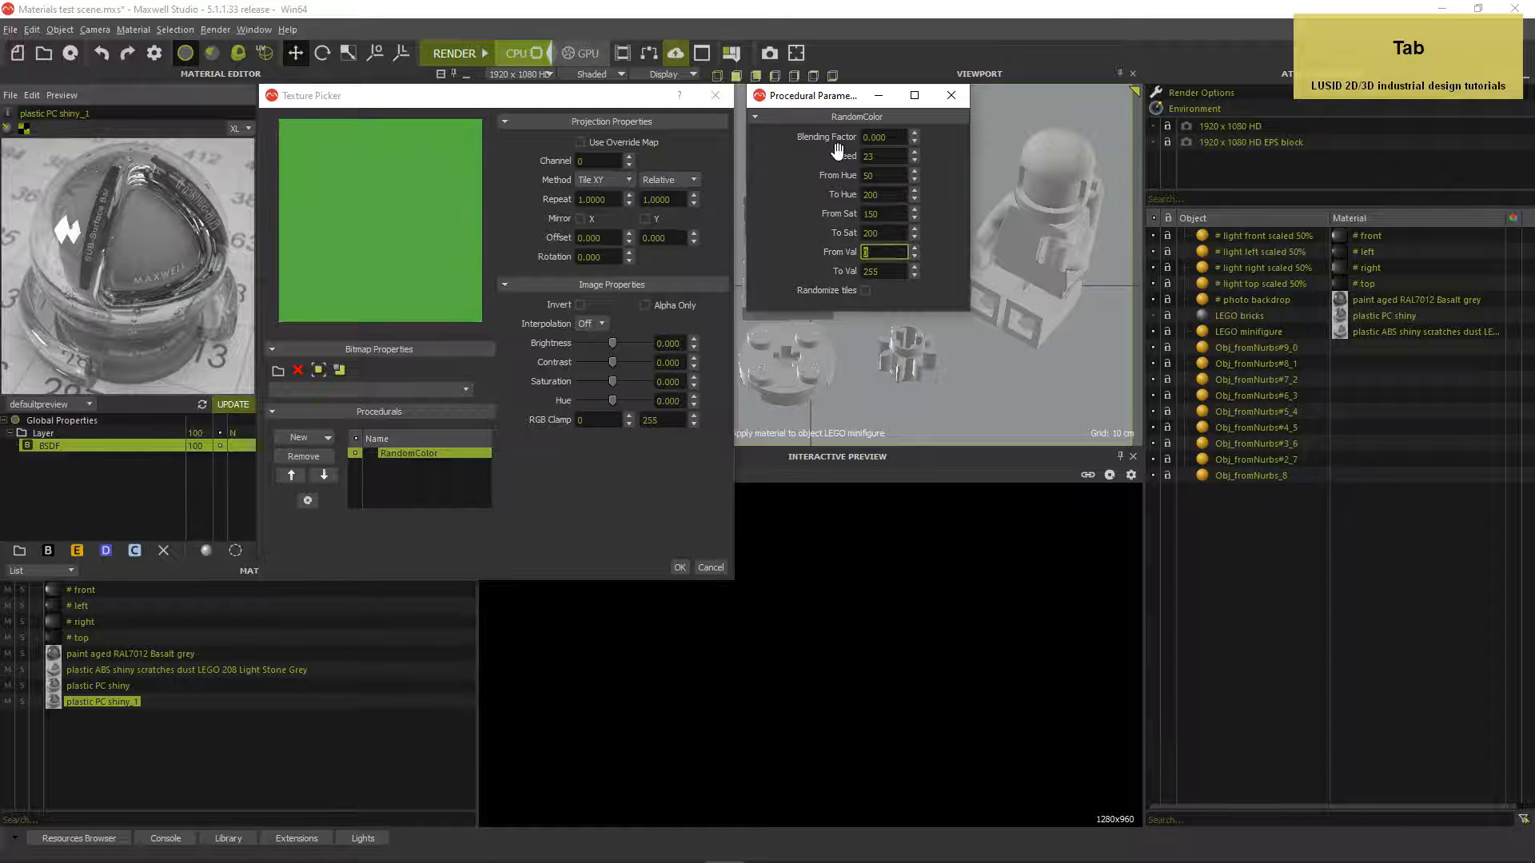
text(50)
key(Tab)
text(100)
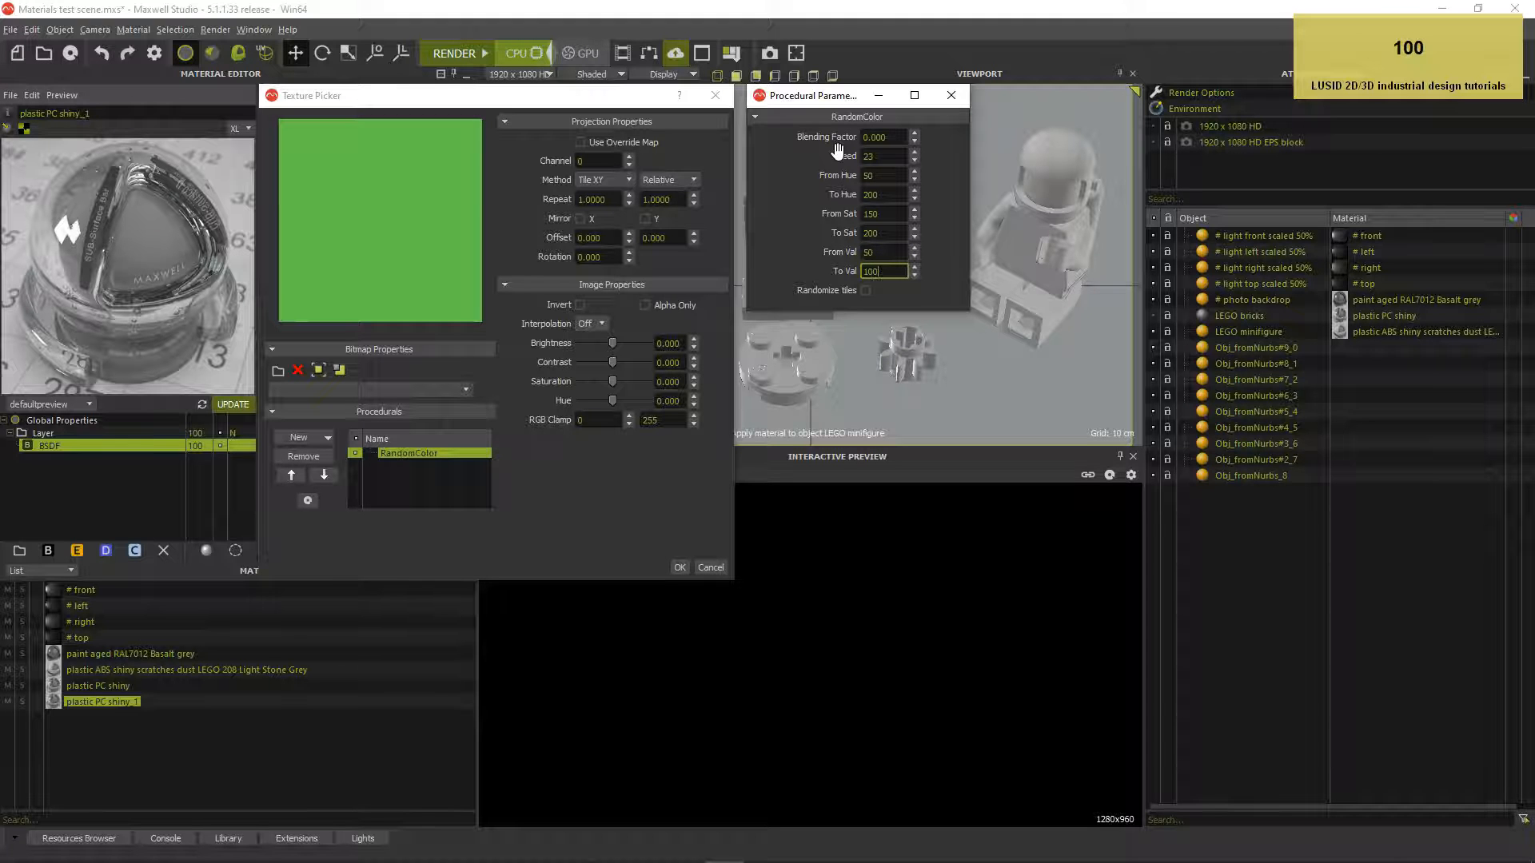
key(Tab)
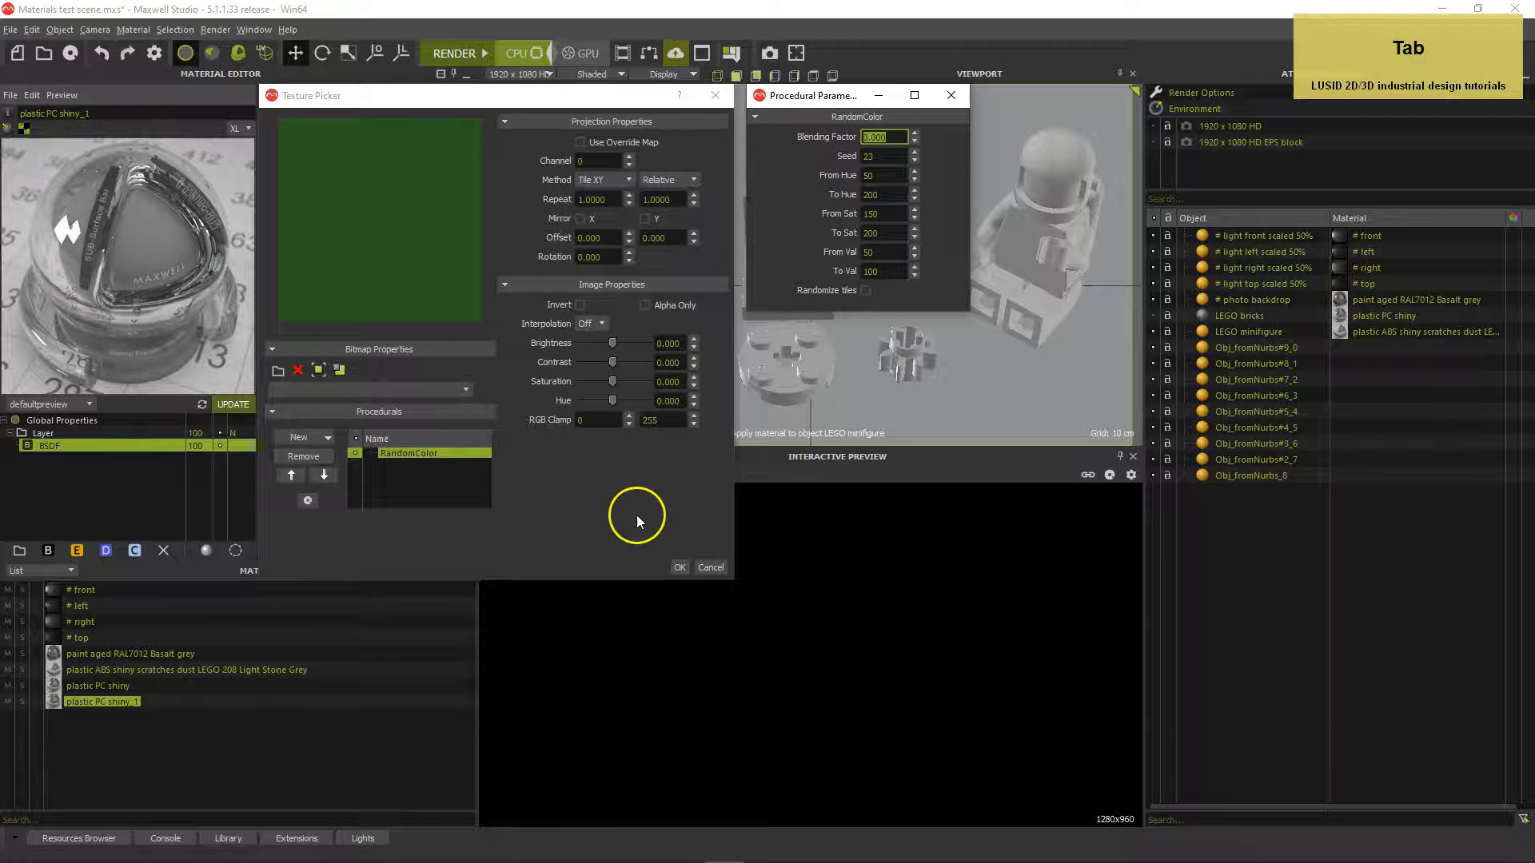
click(678, 568)
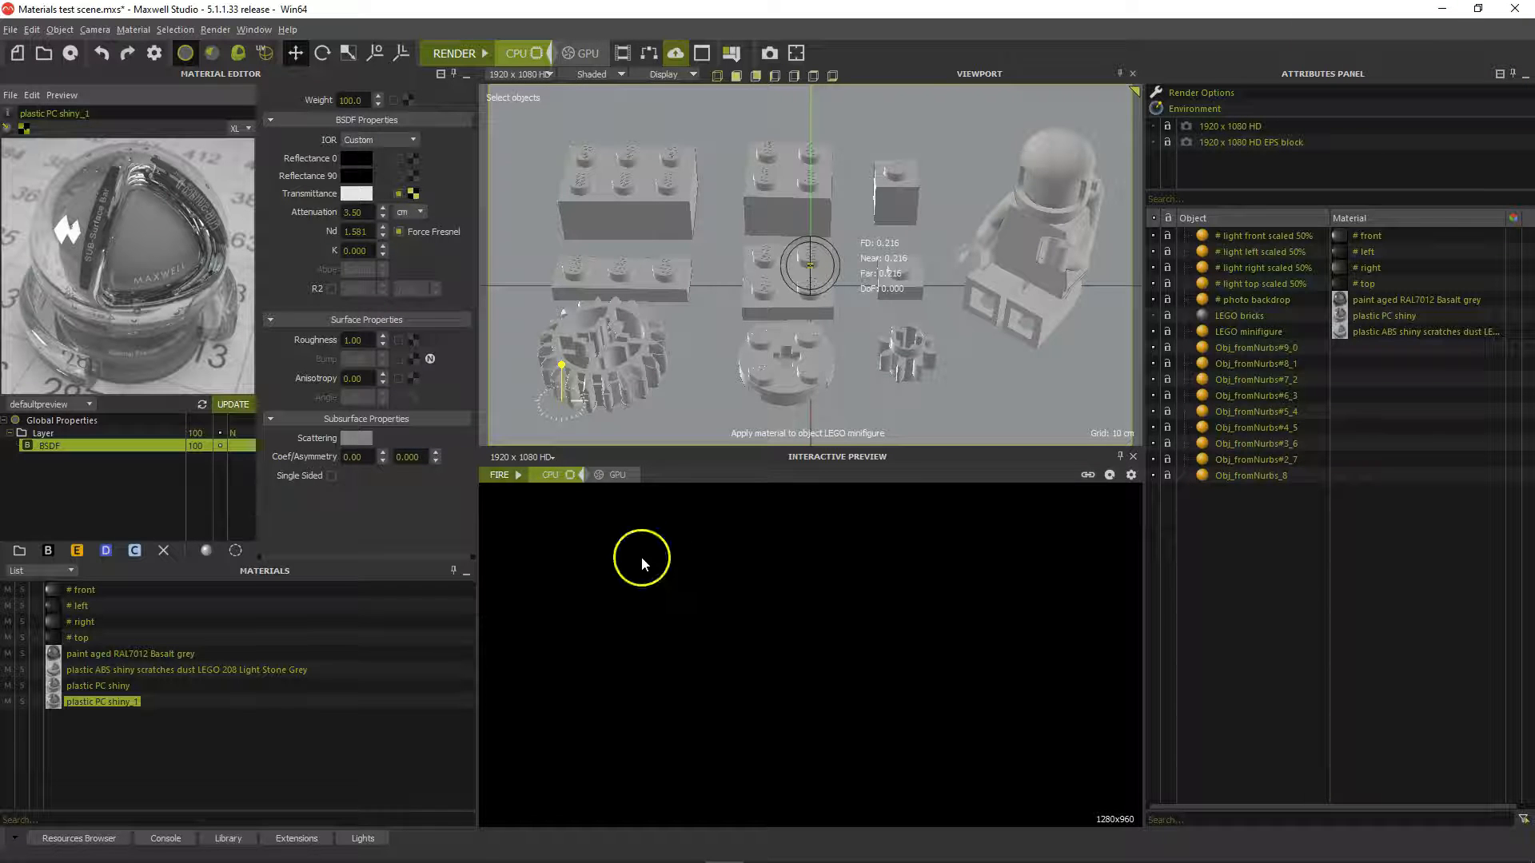
Refresh the material preview and rename the material to 'plastic PC shiny random colours'
click(230, 405)
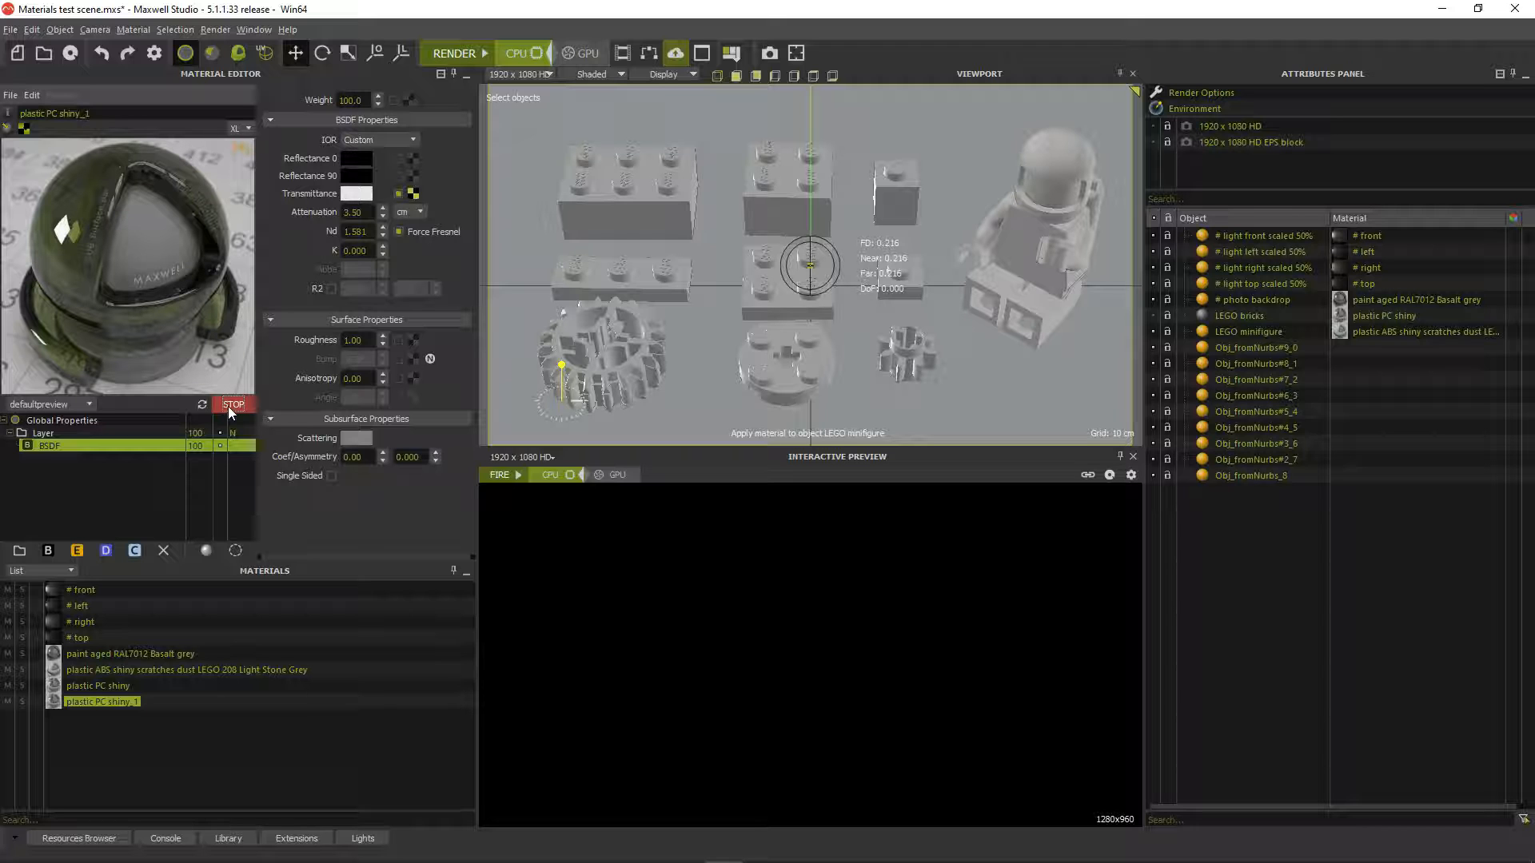
click(123, 109)
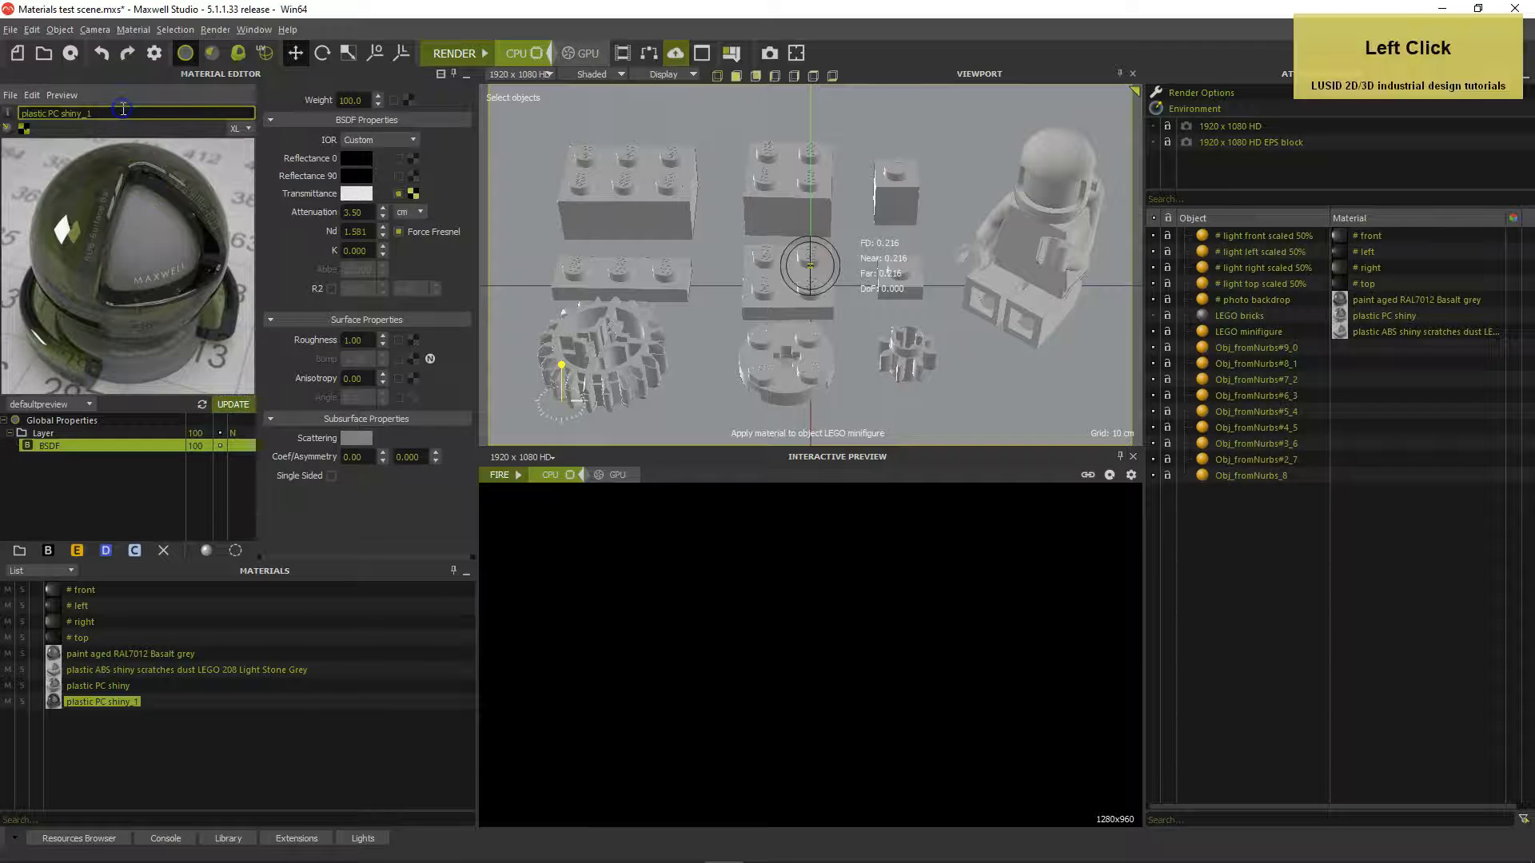
key(BackSpace)
key(BackSpace)
key(BackSpace)
text(y random colours)
key(Return)
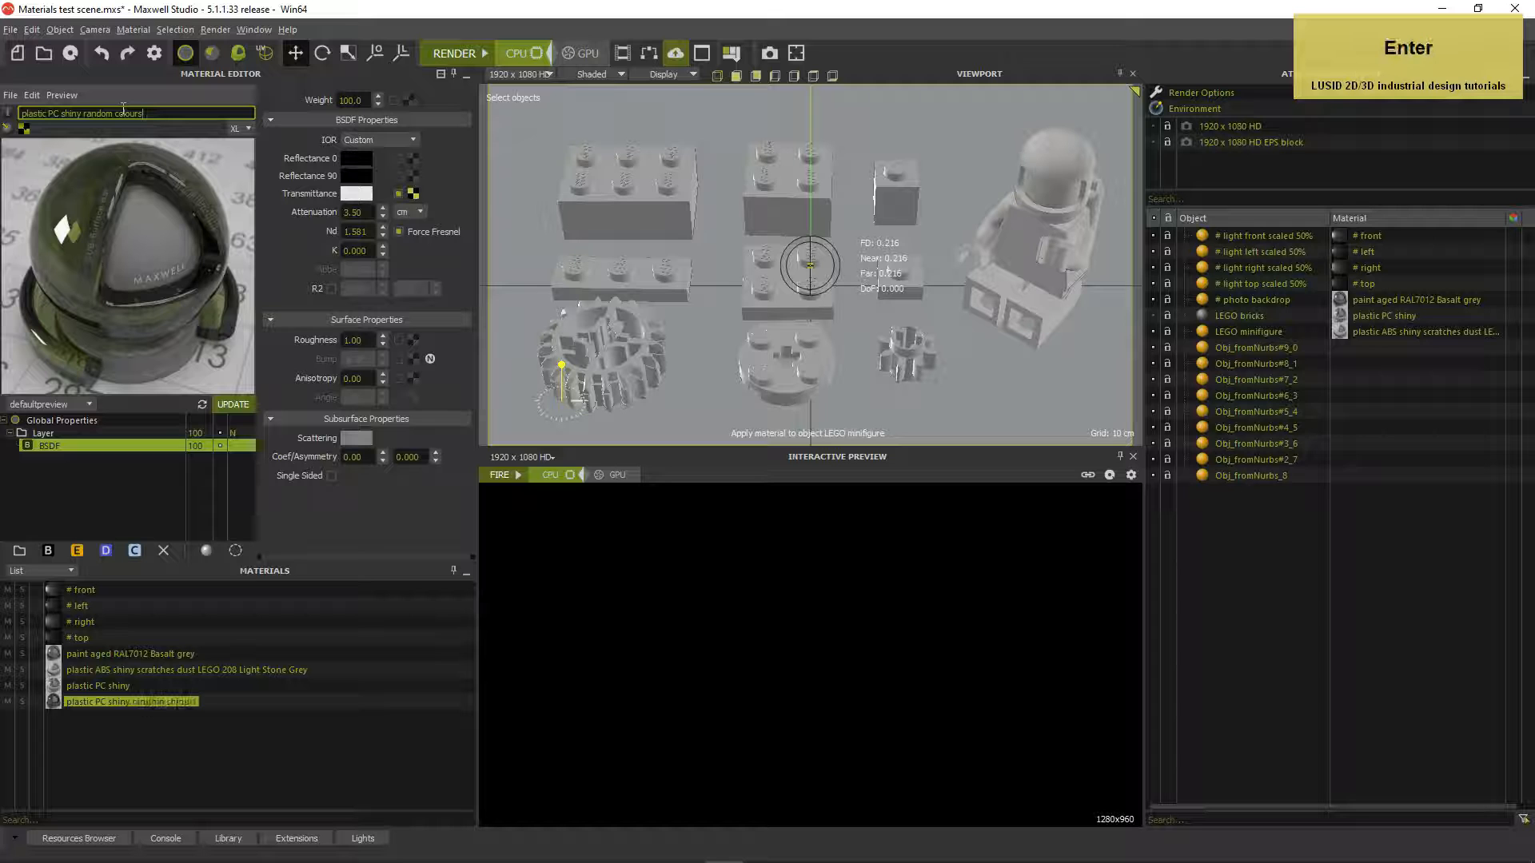
Lower the material's Attenuation to 1.75
click(357, 213)
text(1.)
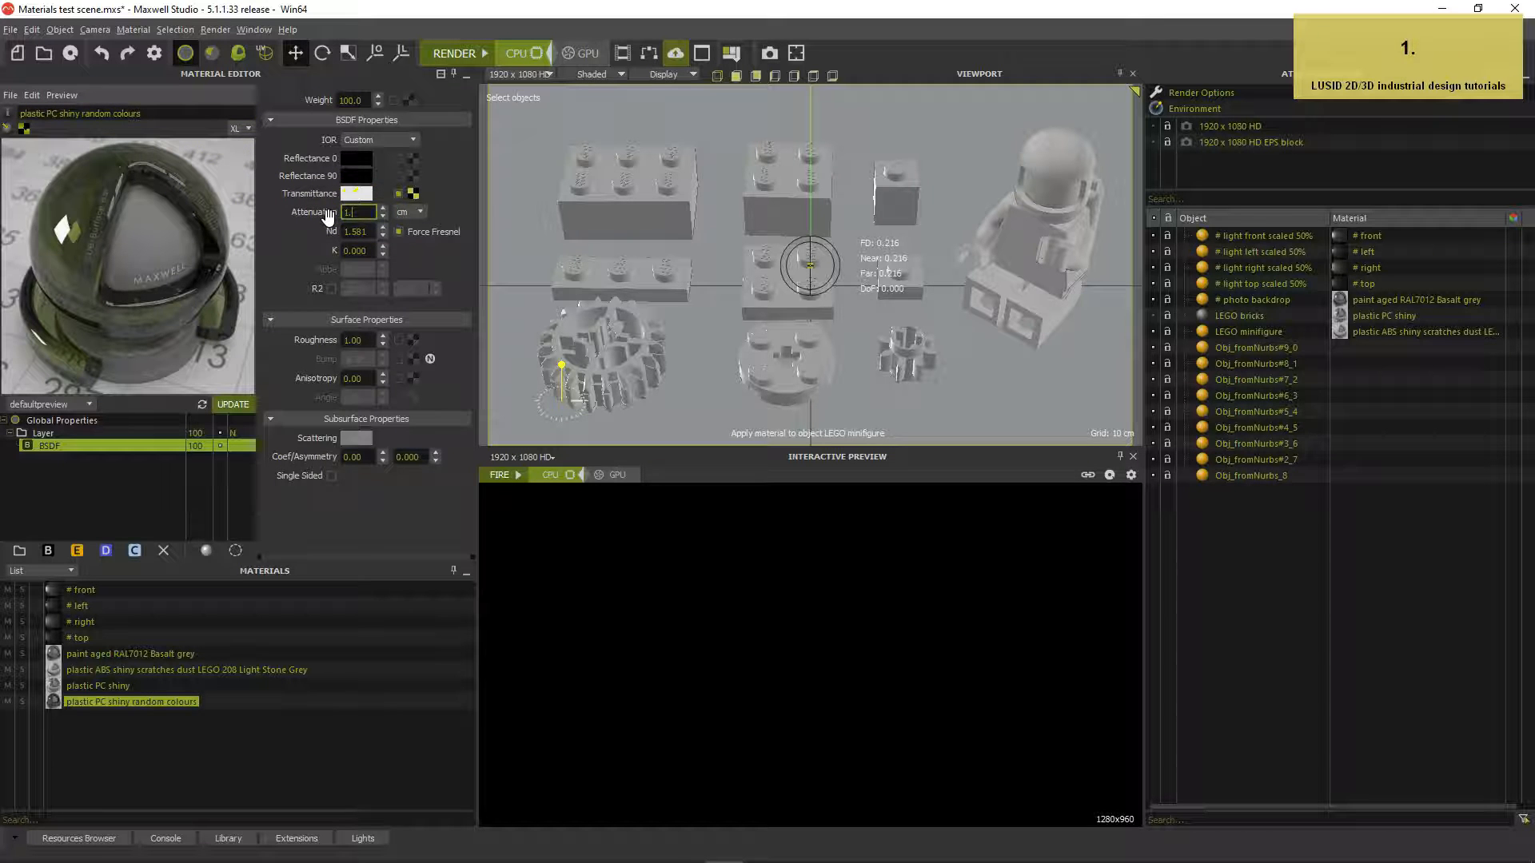
text(75)
key(Return)
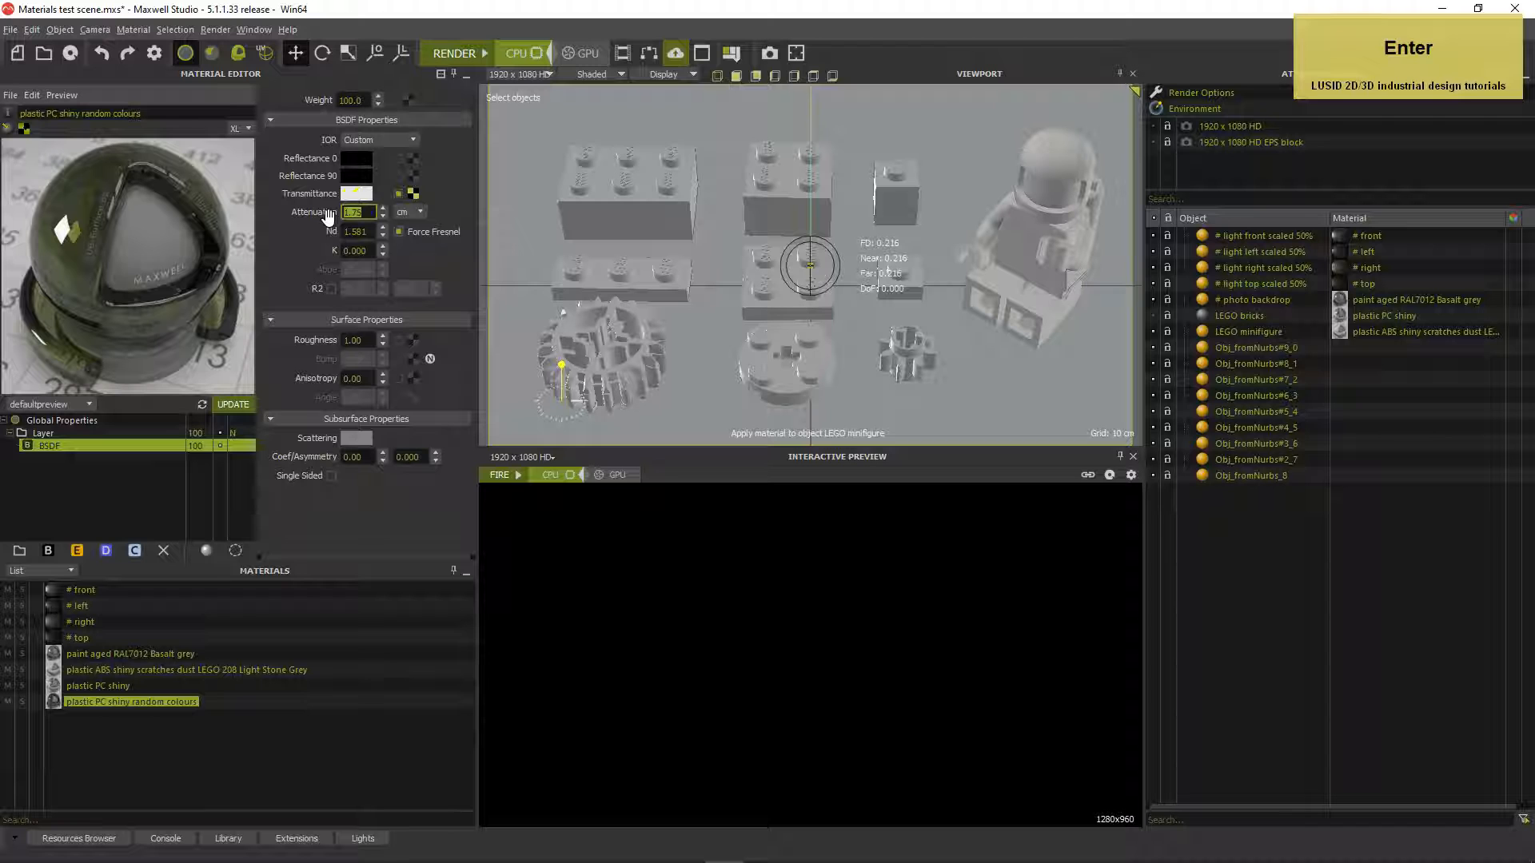
click(1234, 347)
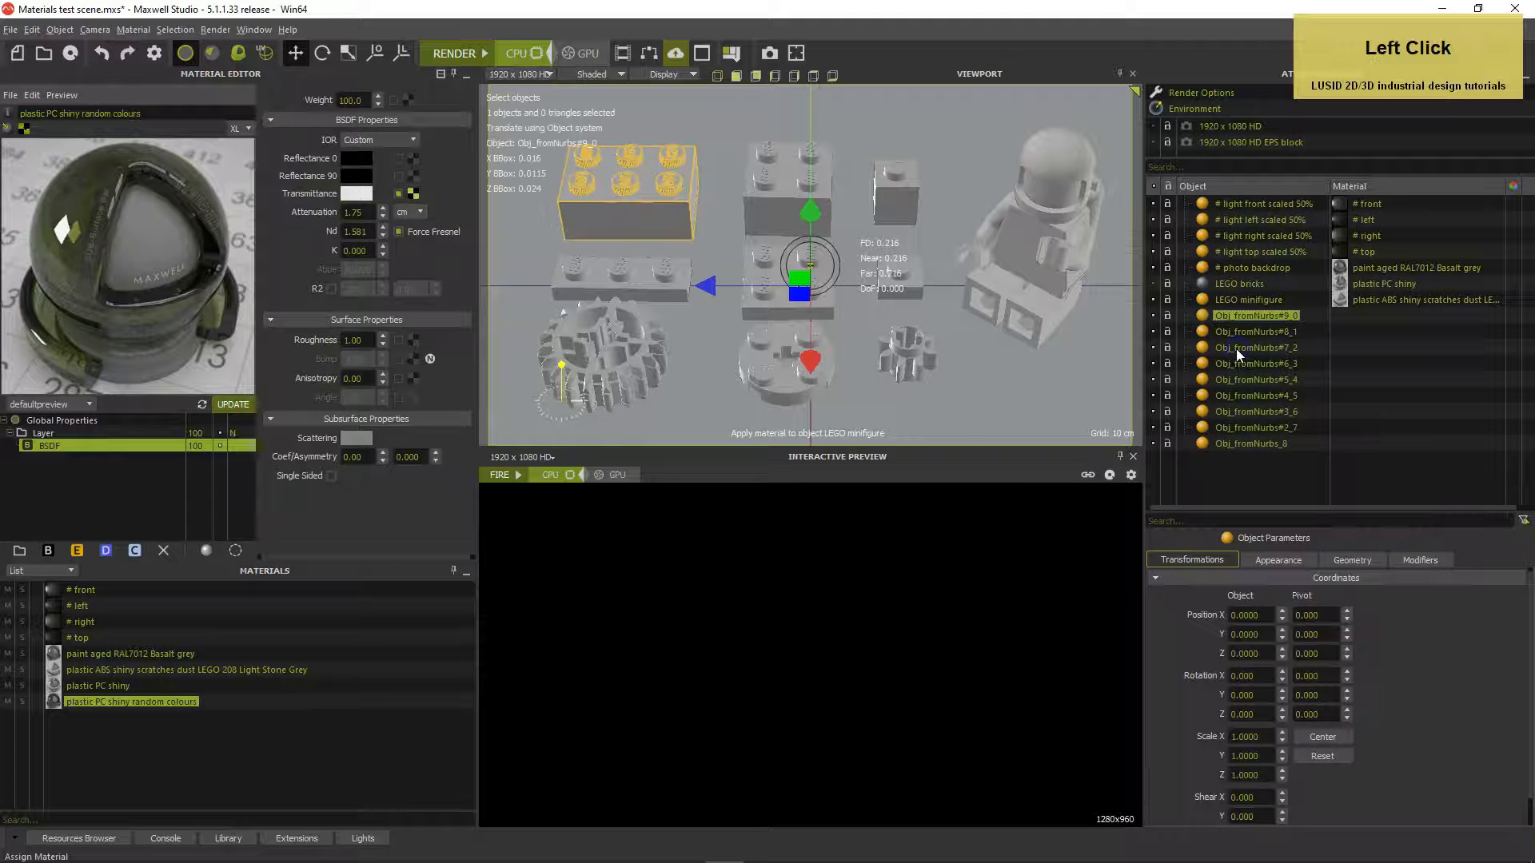
Assign 'plastic PC shiny random colours' to all nine Obj_fromNurbs pieces and launch the render
shift+click(1243, 444)
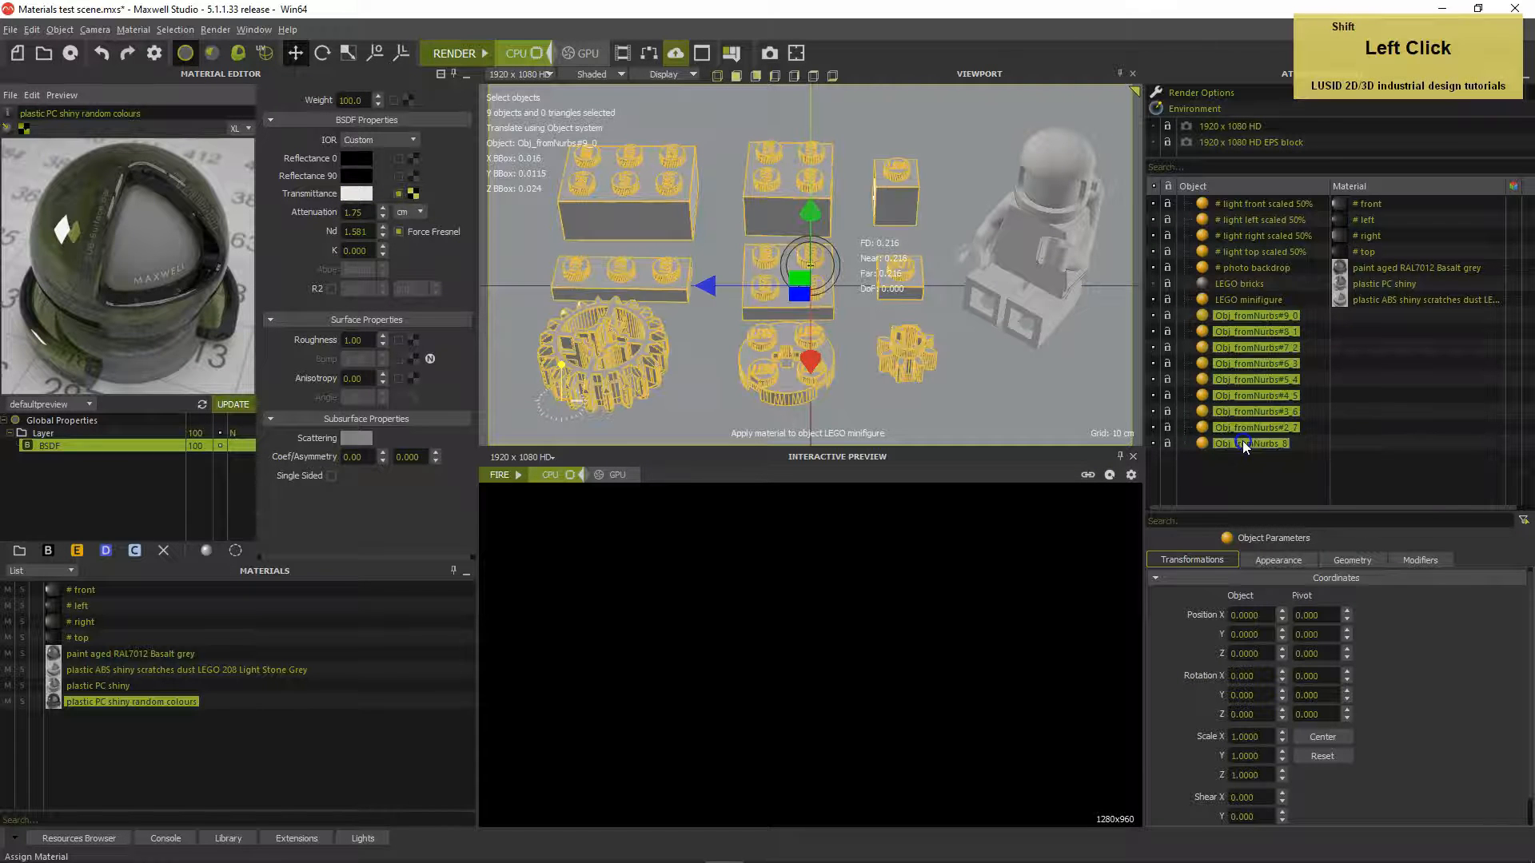
right_click(1243, 444)
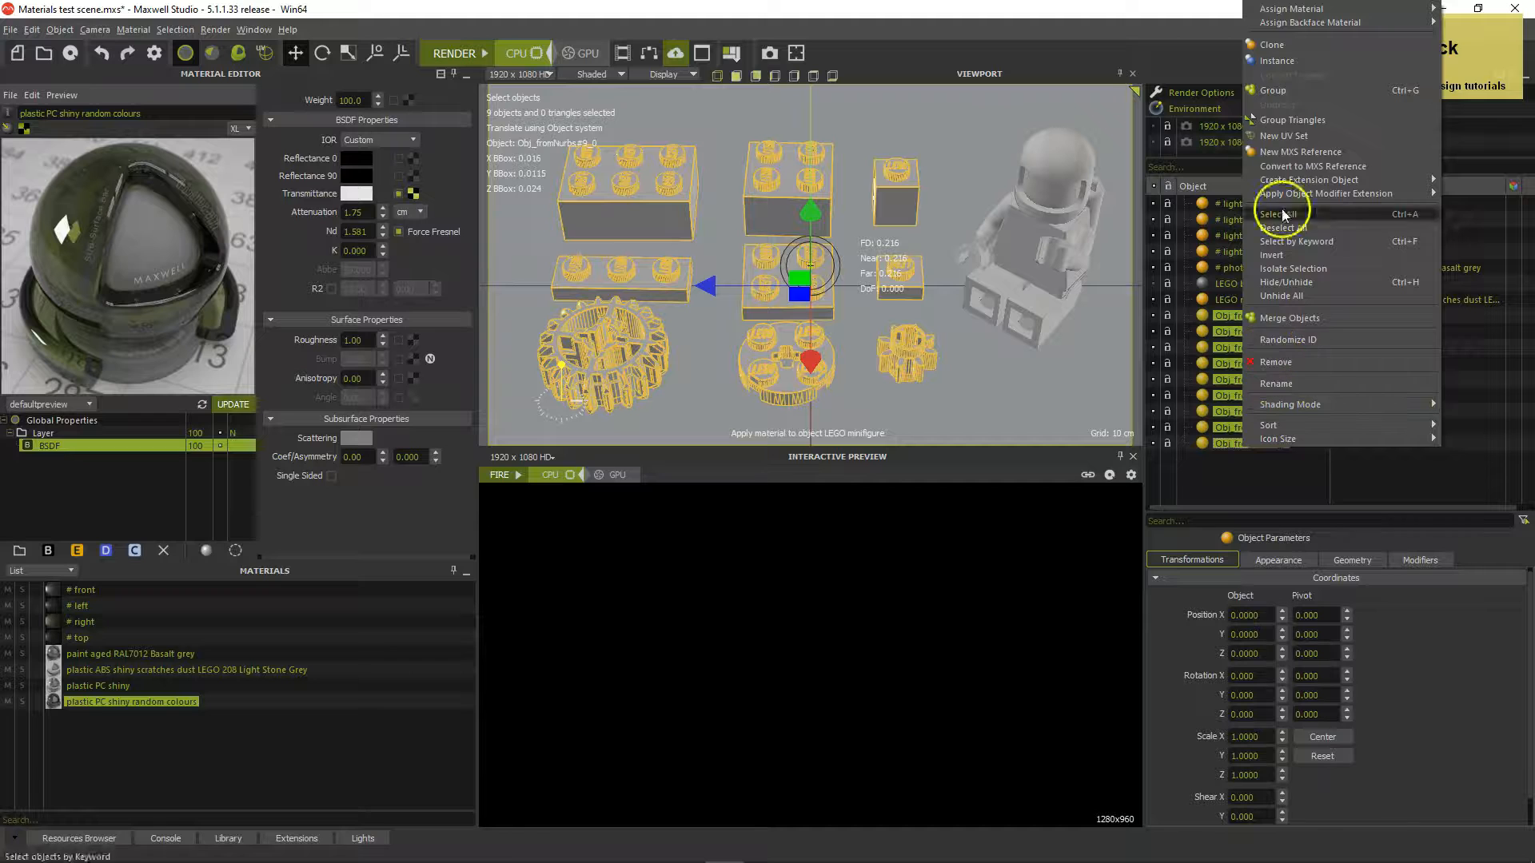
mouse_move(1287, 10)
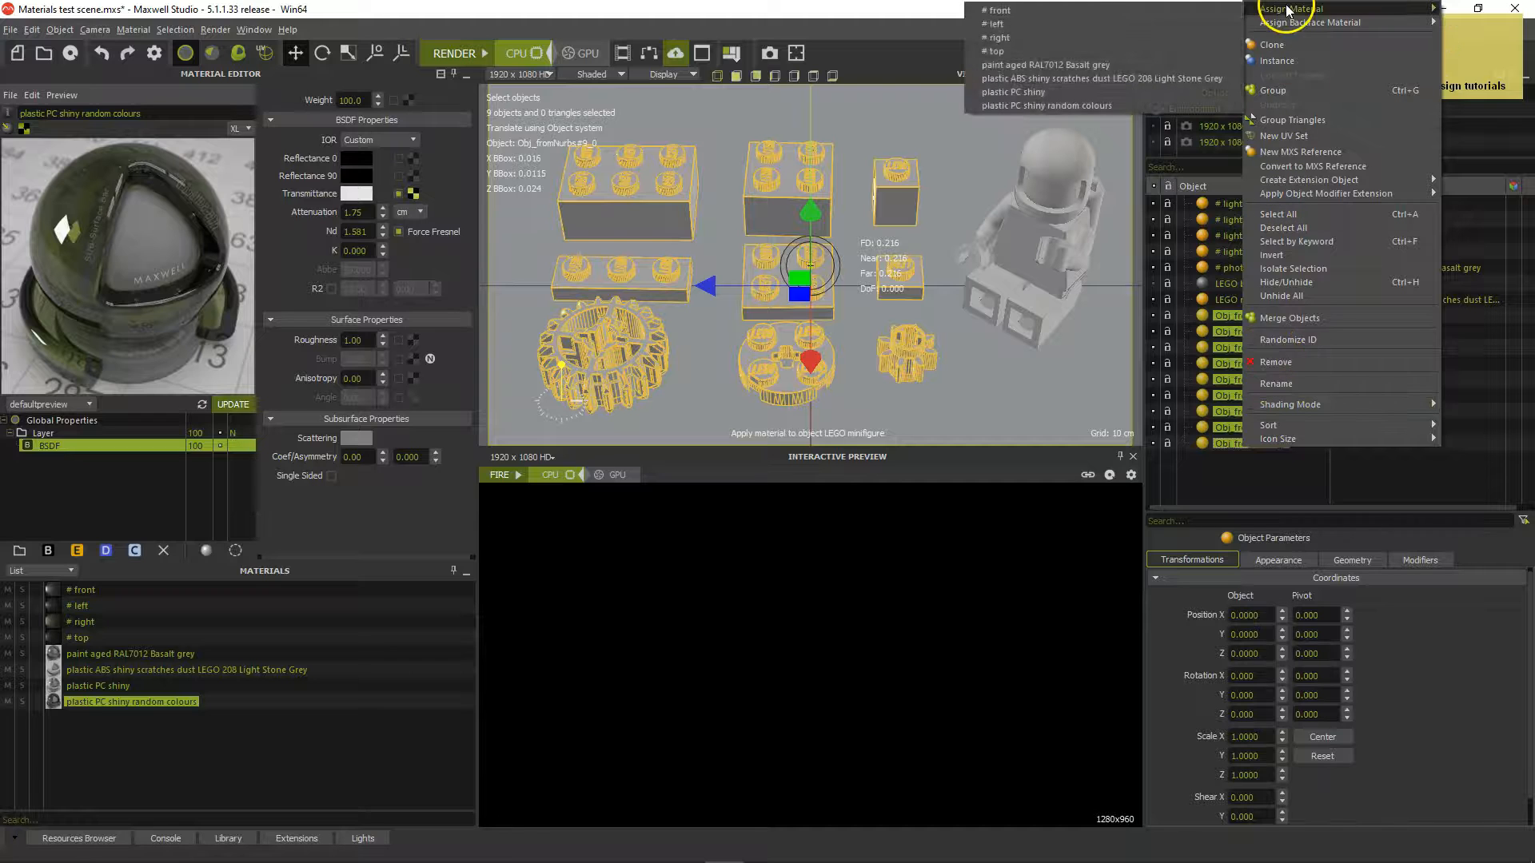
click(1086, 106)
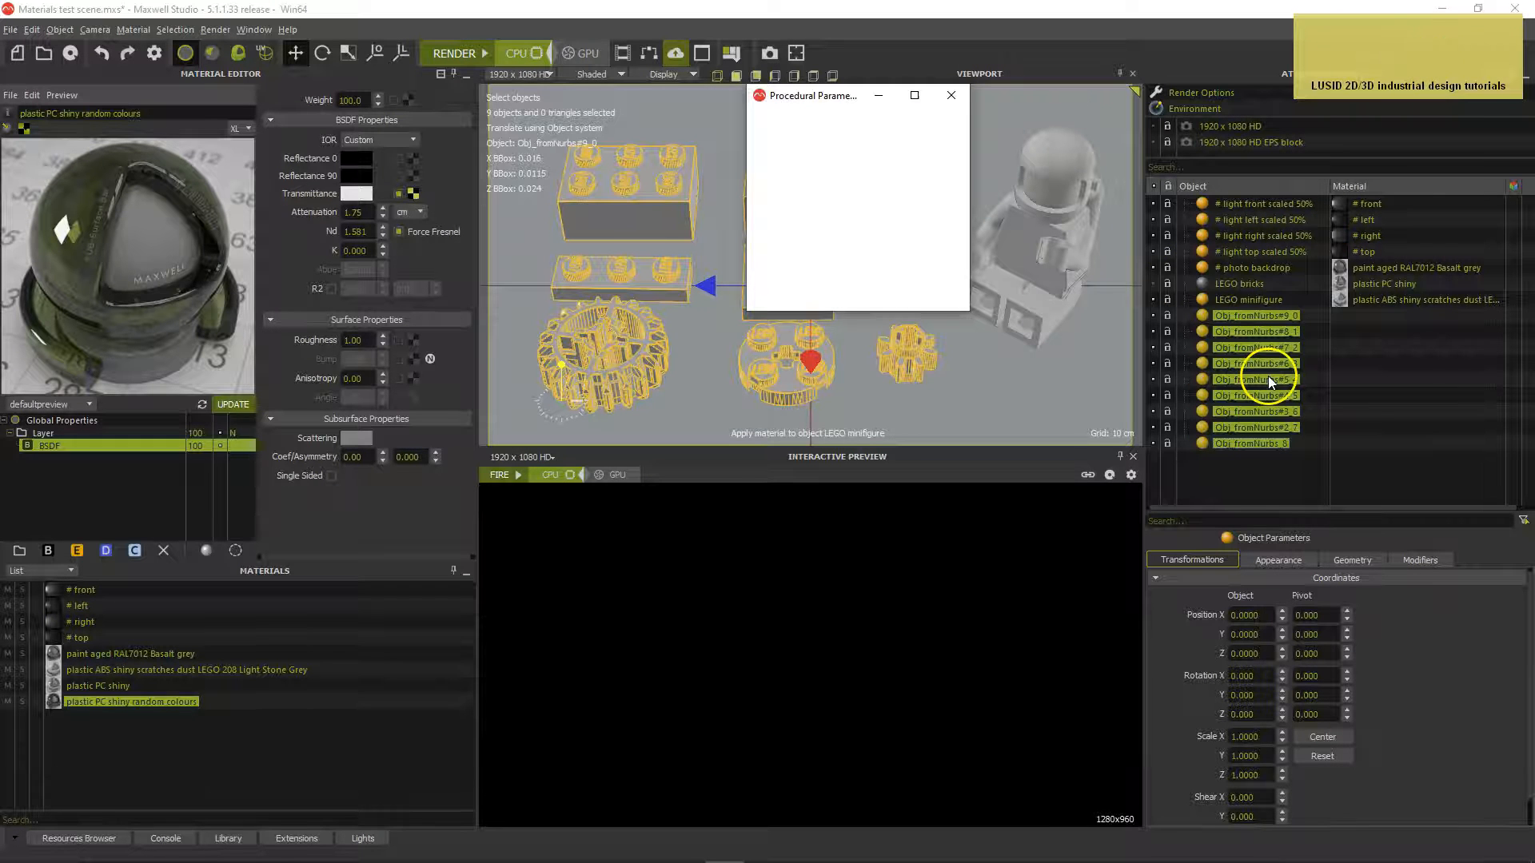
click(1250, 477)
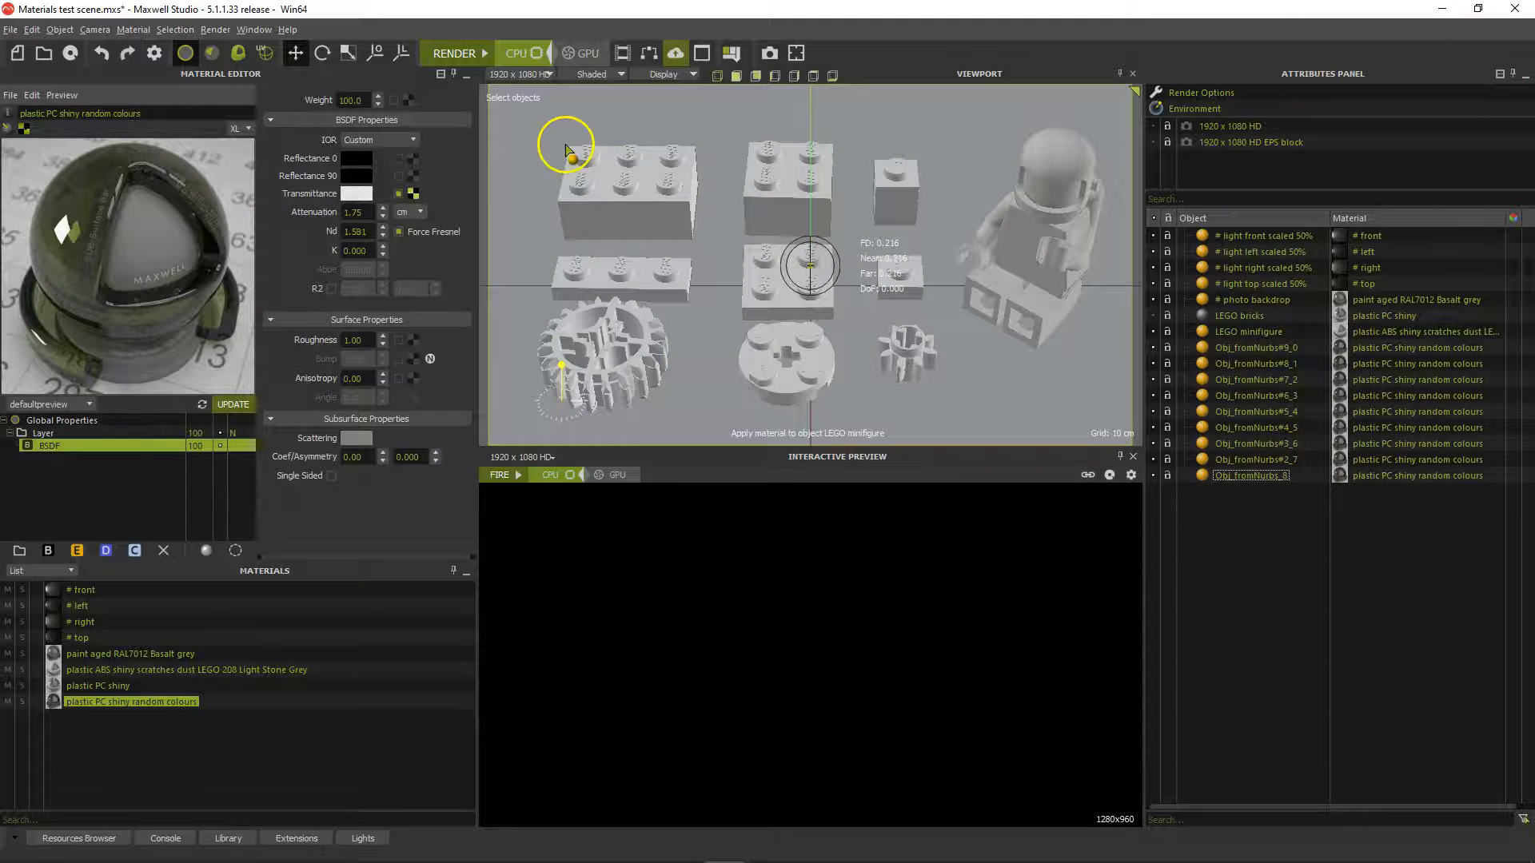
click(460, 55)
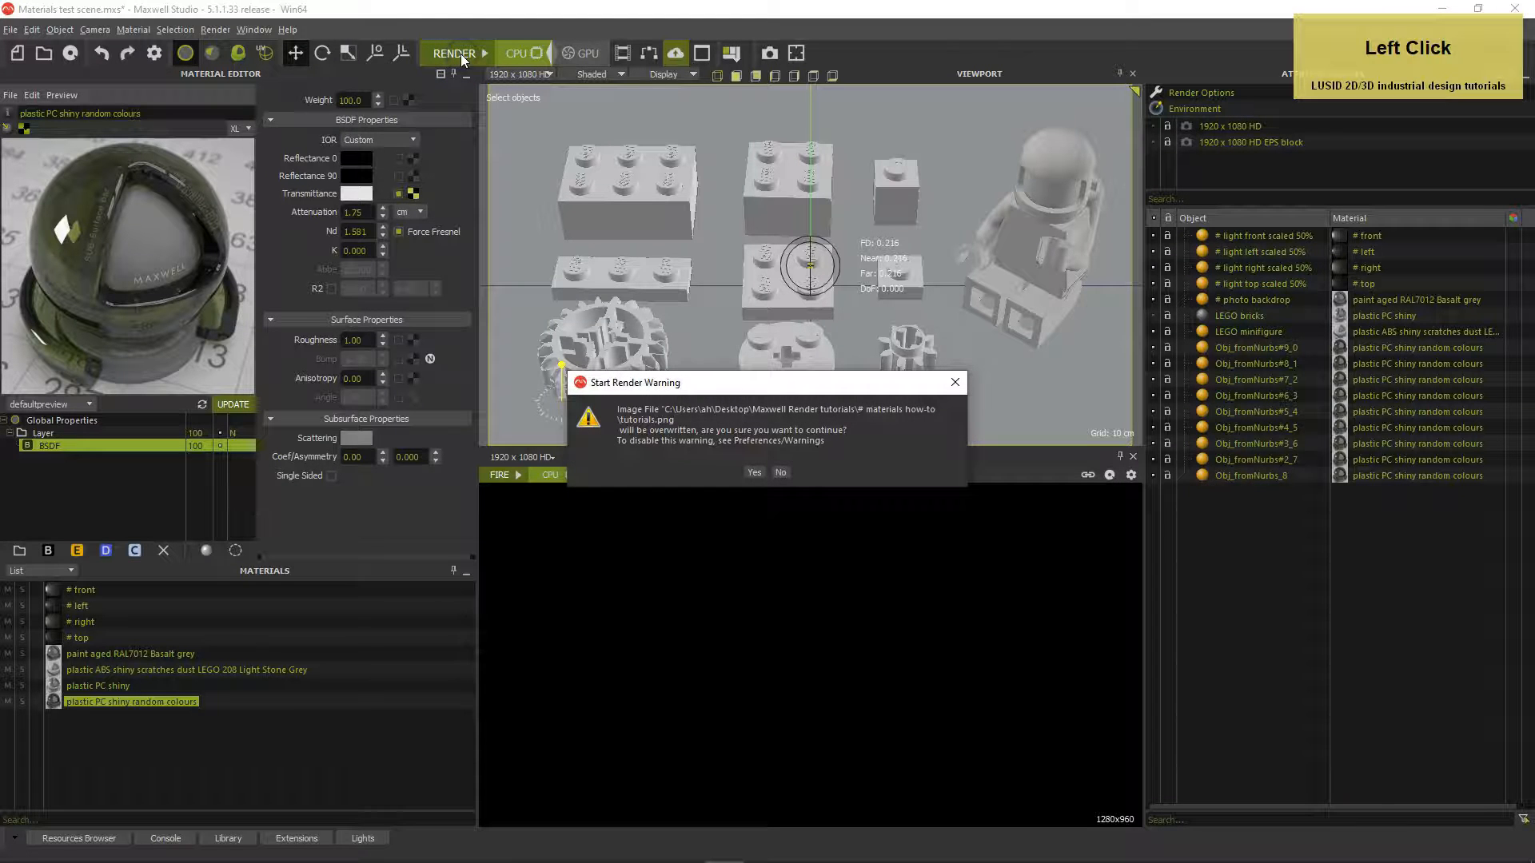
Accept overwriting the existing image and let the final render complete
key(Return)
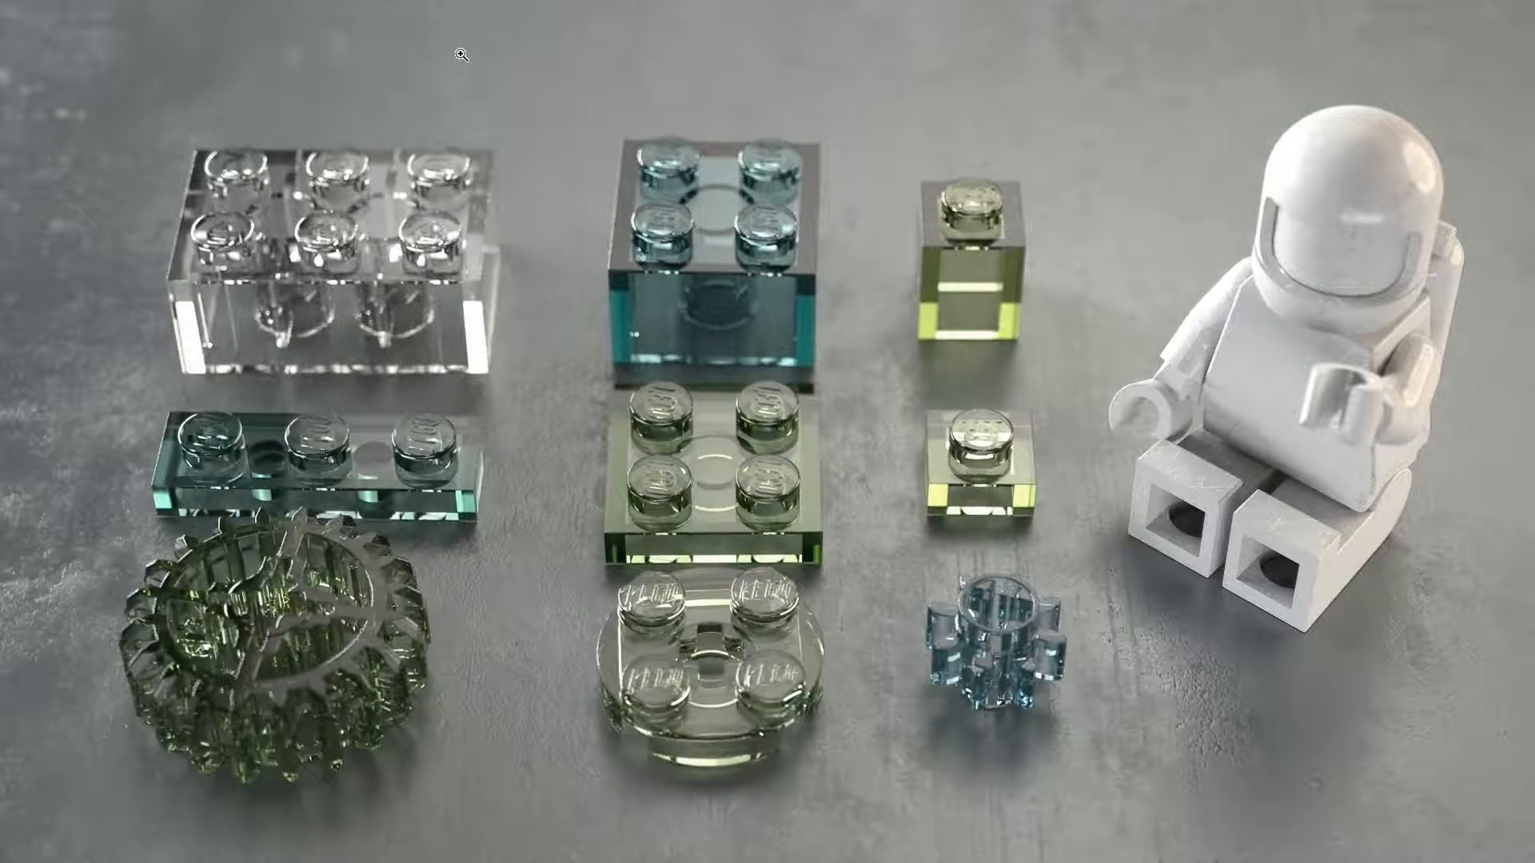
click(628, 41)
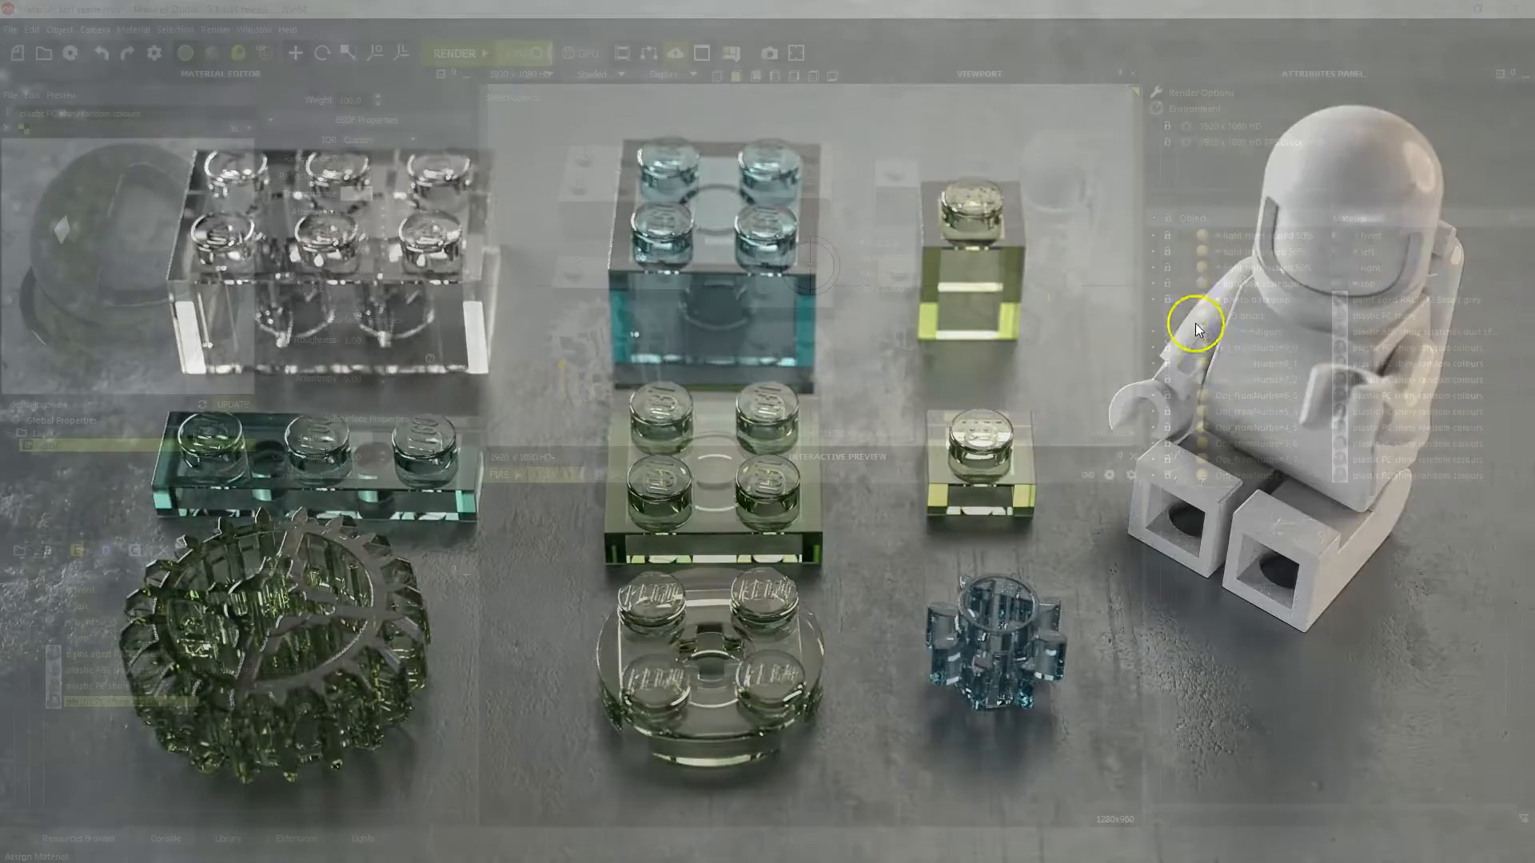
Select all nine Obj_fromNurbs objects and remove them from the scene
click(1234, 348)
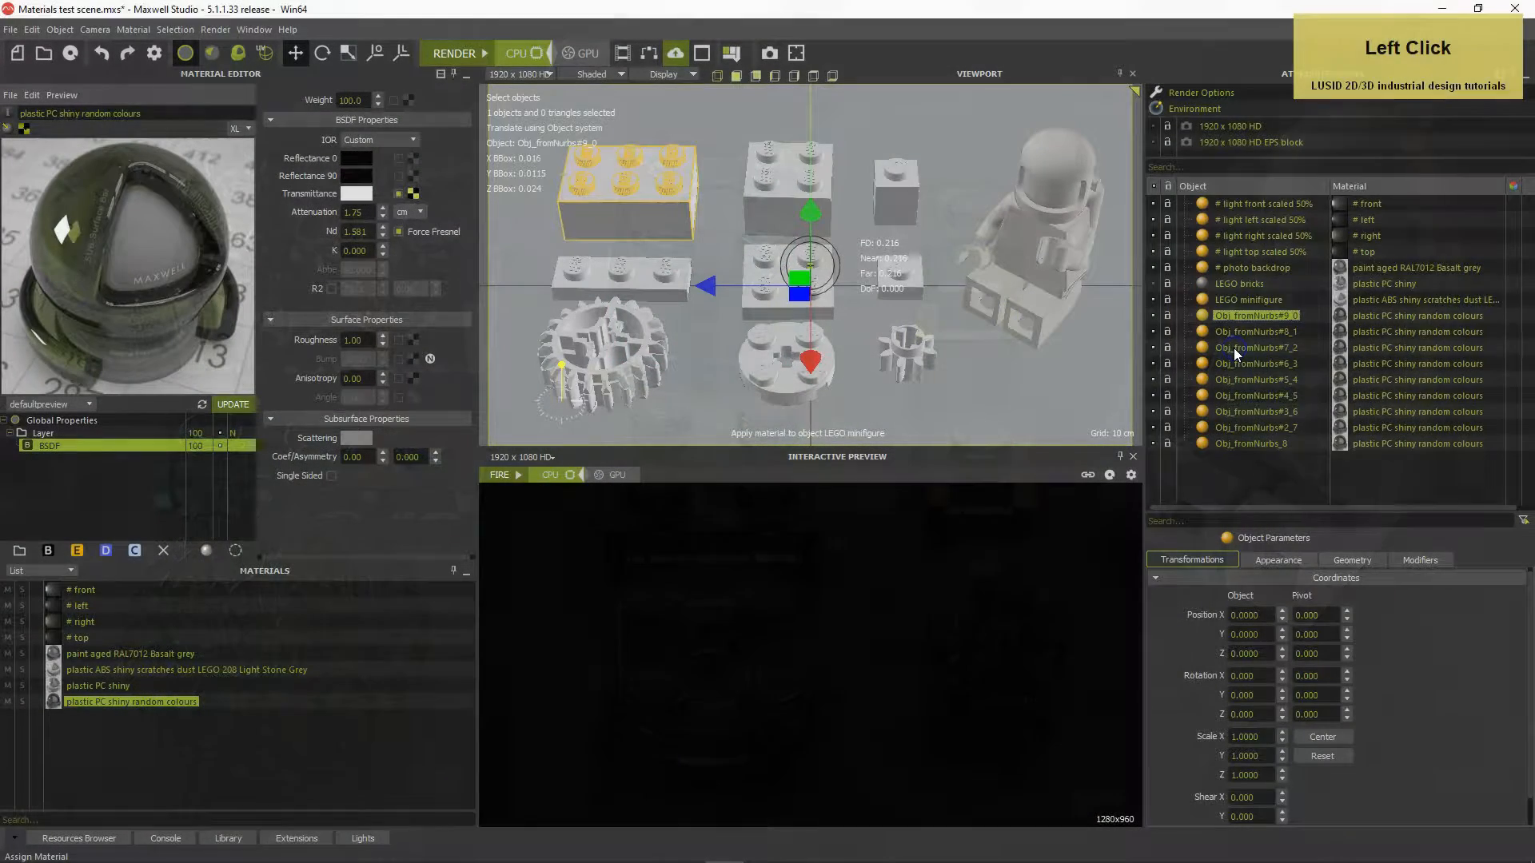
click(1244, 452)
shift+click(1244, 444)
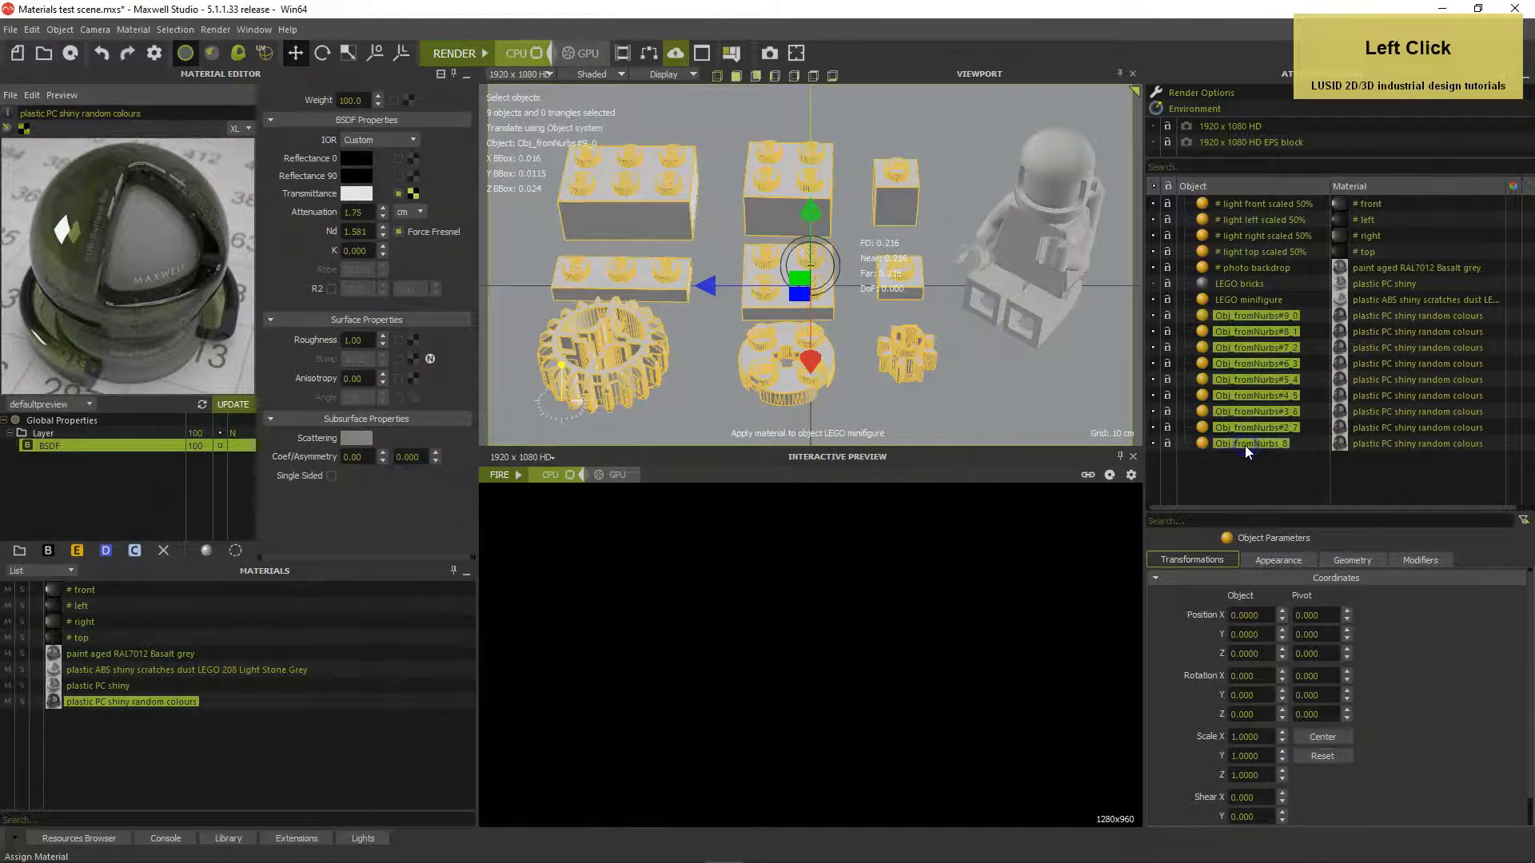
right_click(1245, 444)
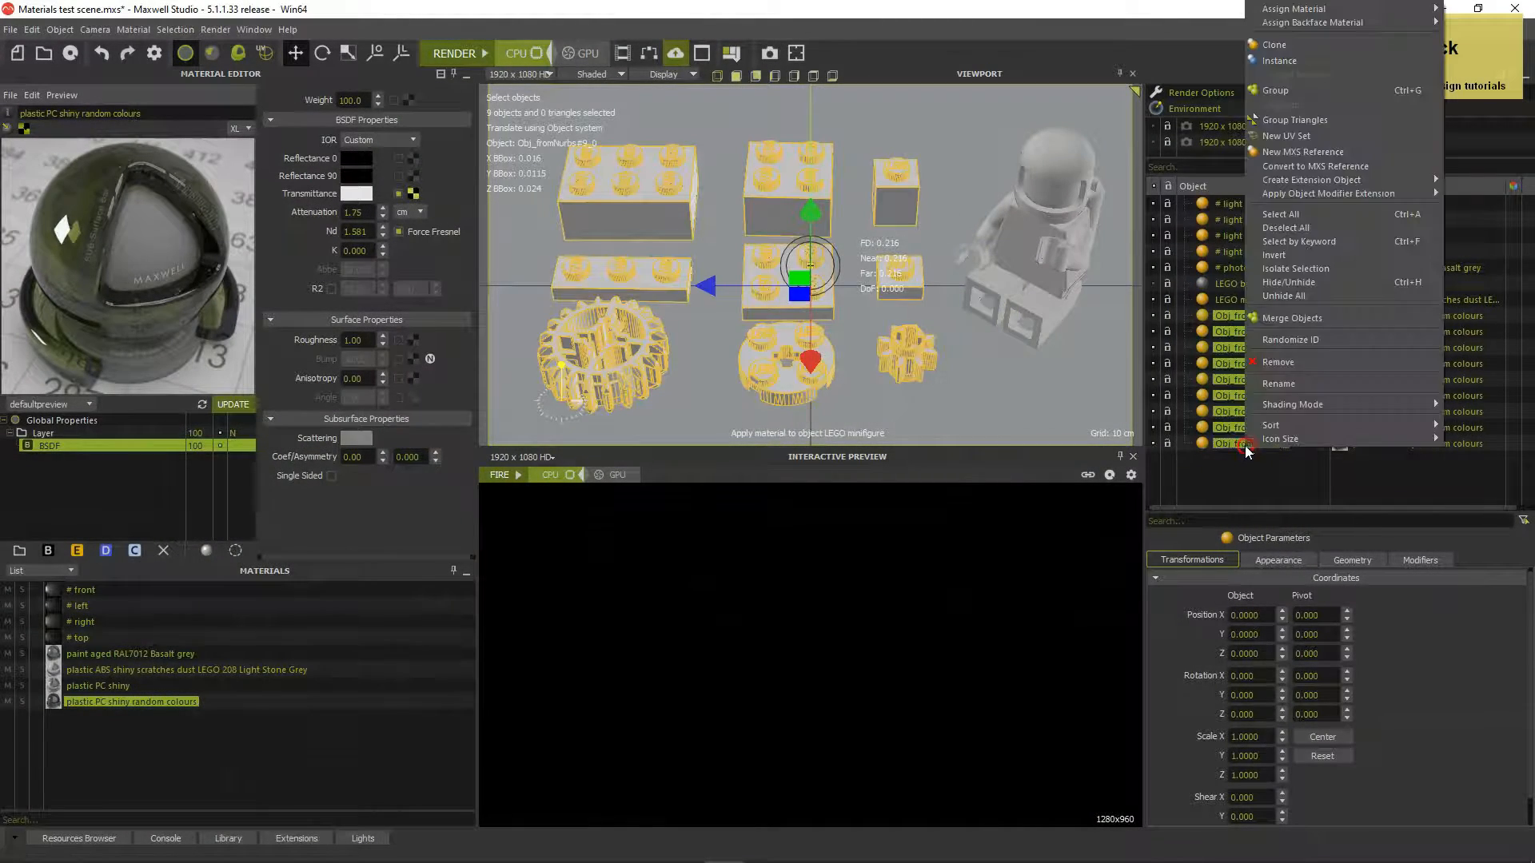
click(1277, 362)
Select LEGO bricks and clone the plastic PC shiny material as plastic PC shiny_1
click(1159, 317)
click(802, 513)
click(94, 685)
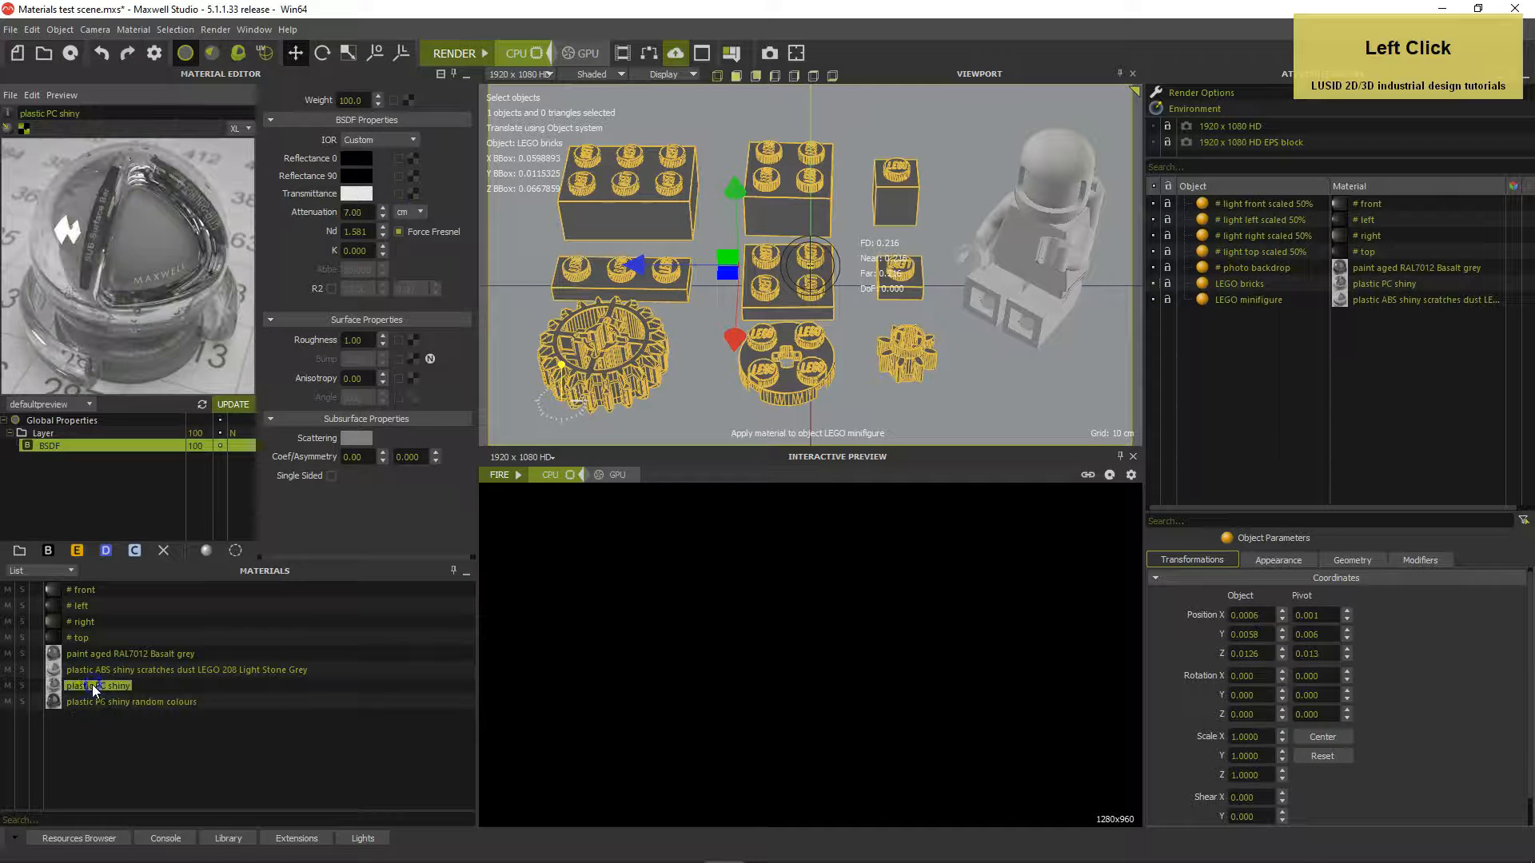
right_click(93, 684)
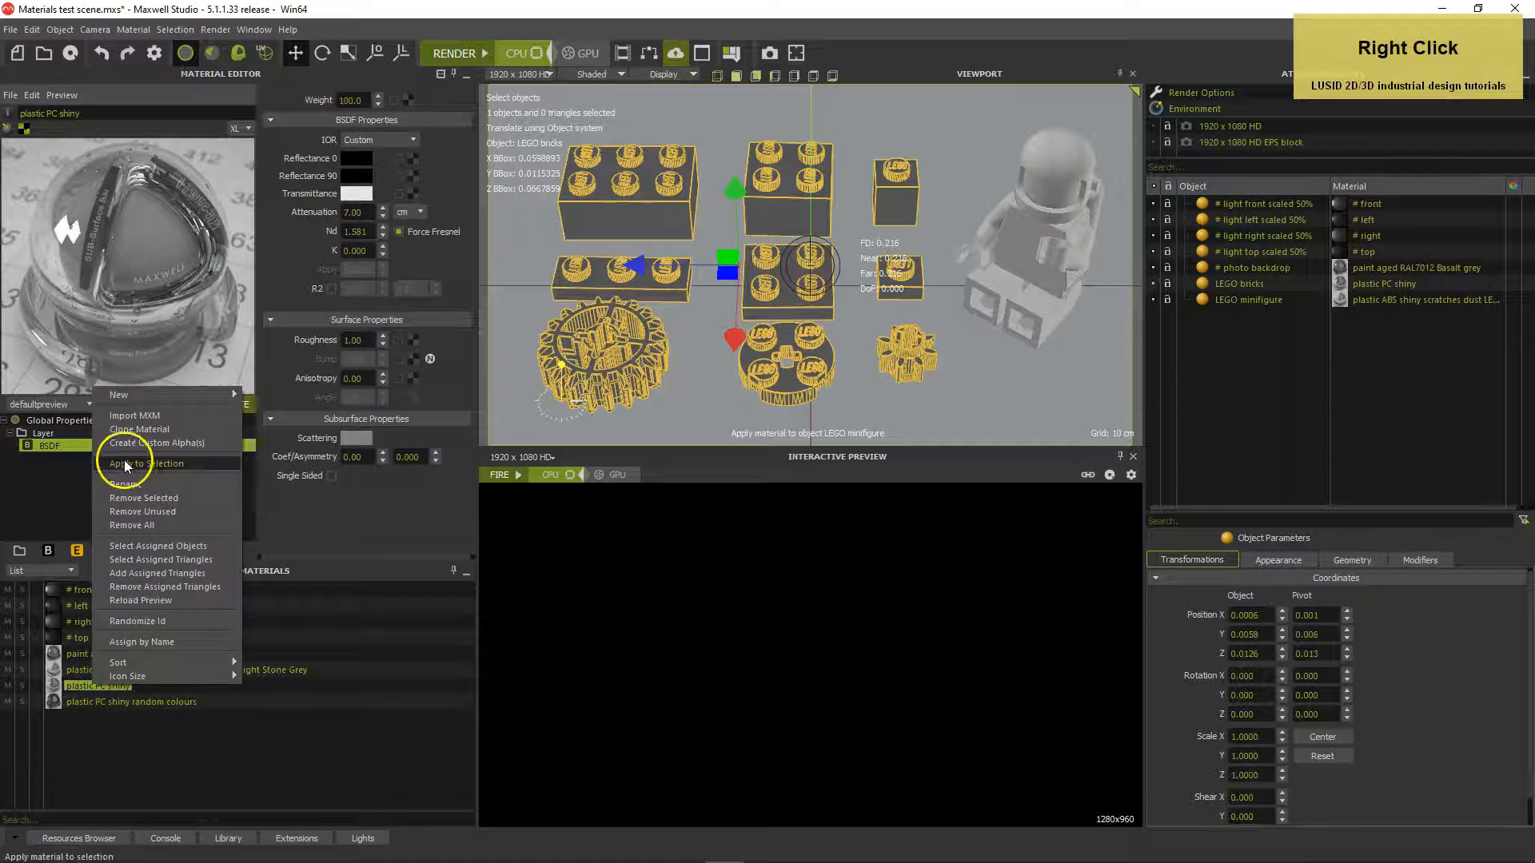
click(118, 431)
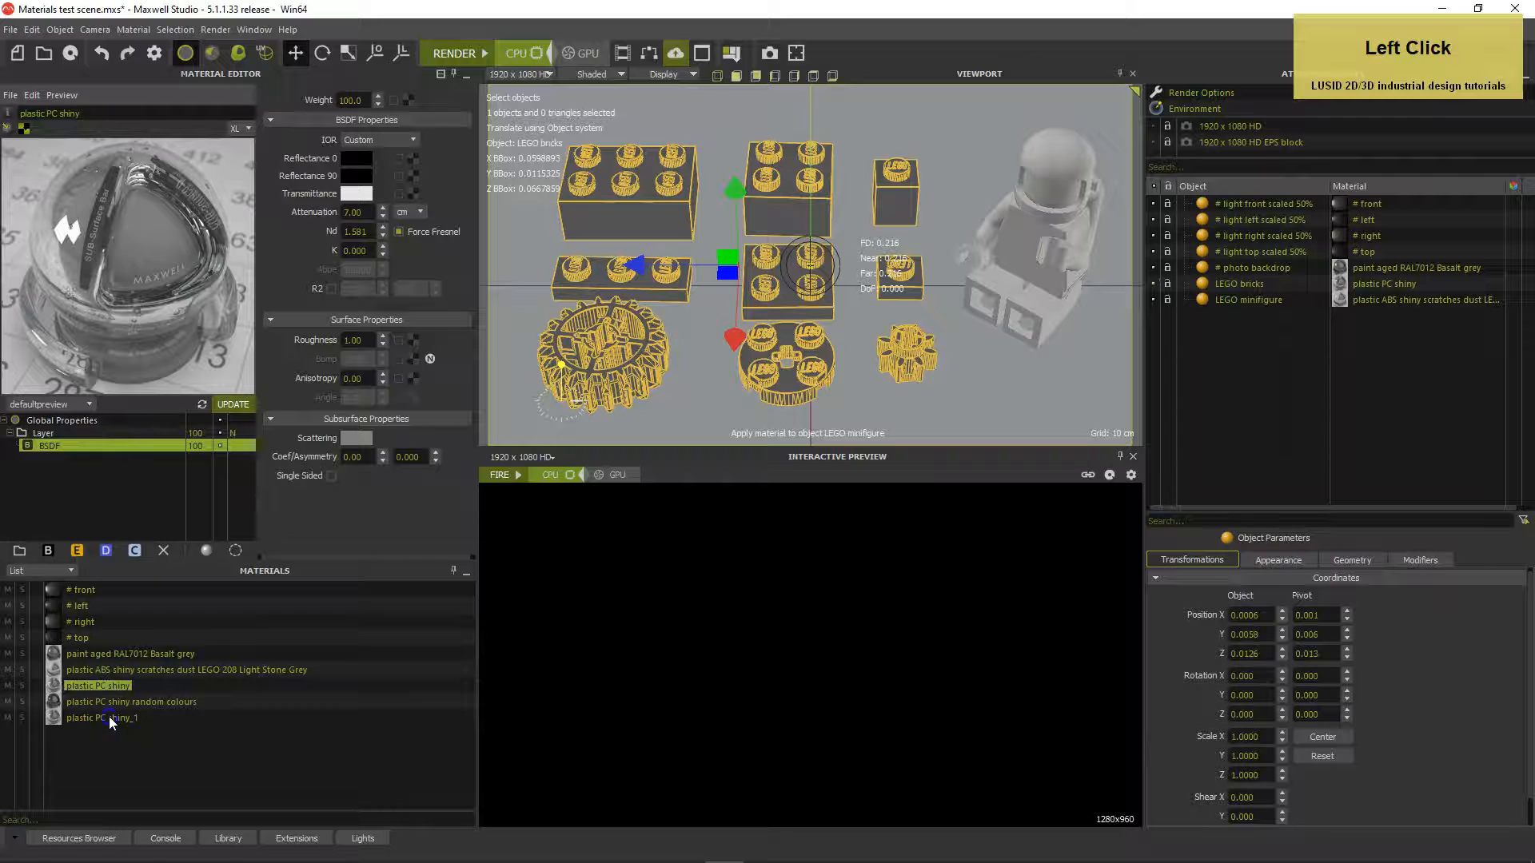
Set the transmittance colour to hue 172, saturation 38, value 218
click(357, 194)
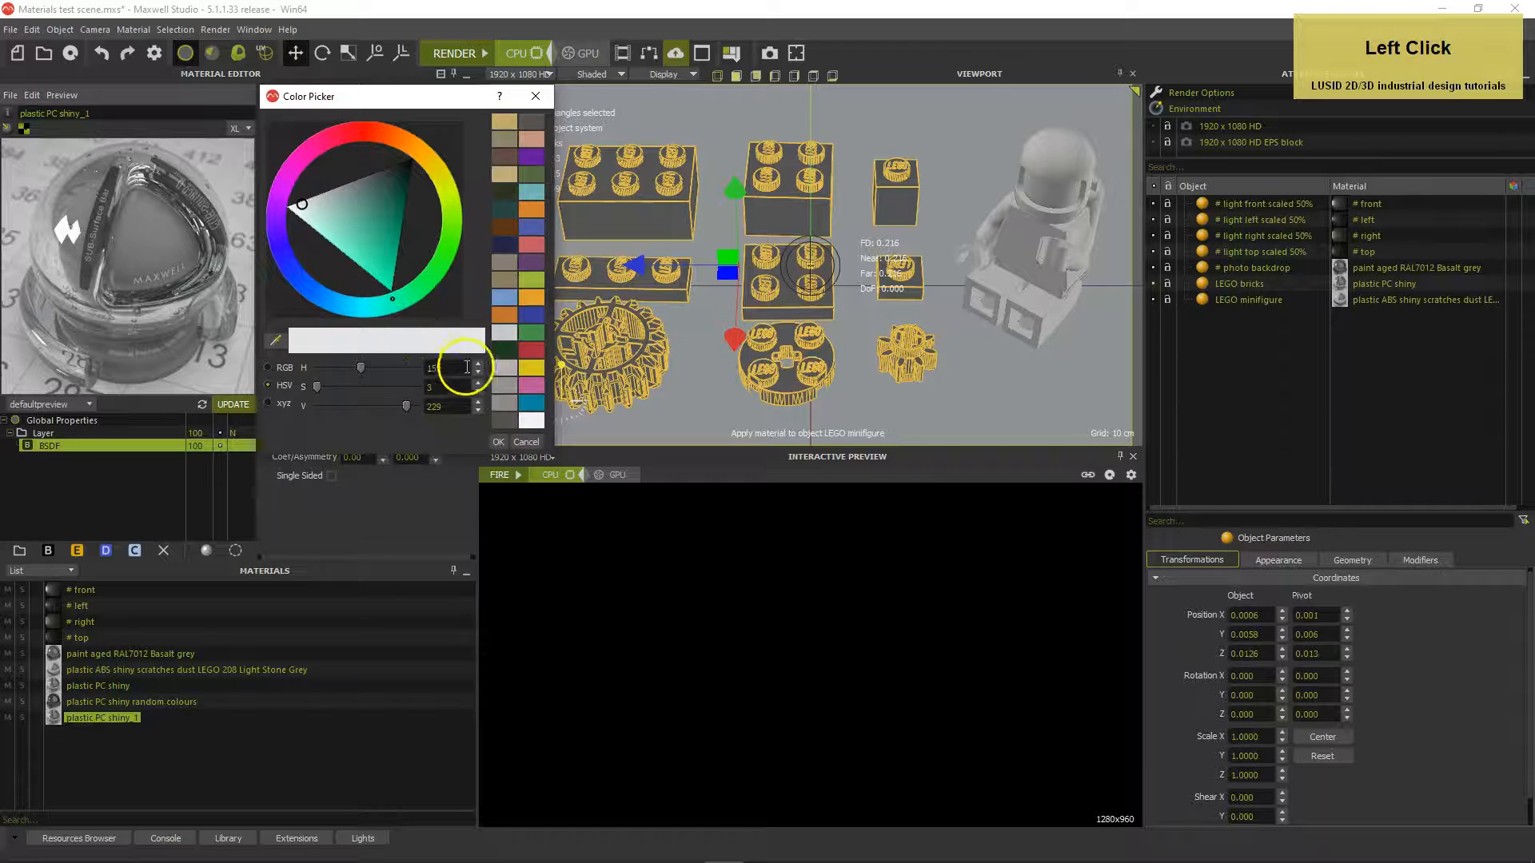
drag(458, 369, 409, 368)
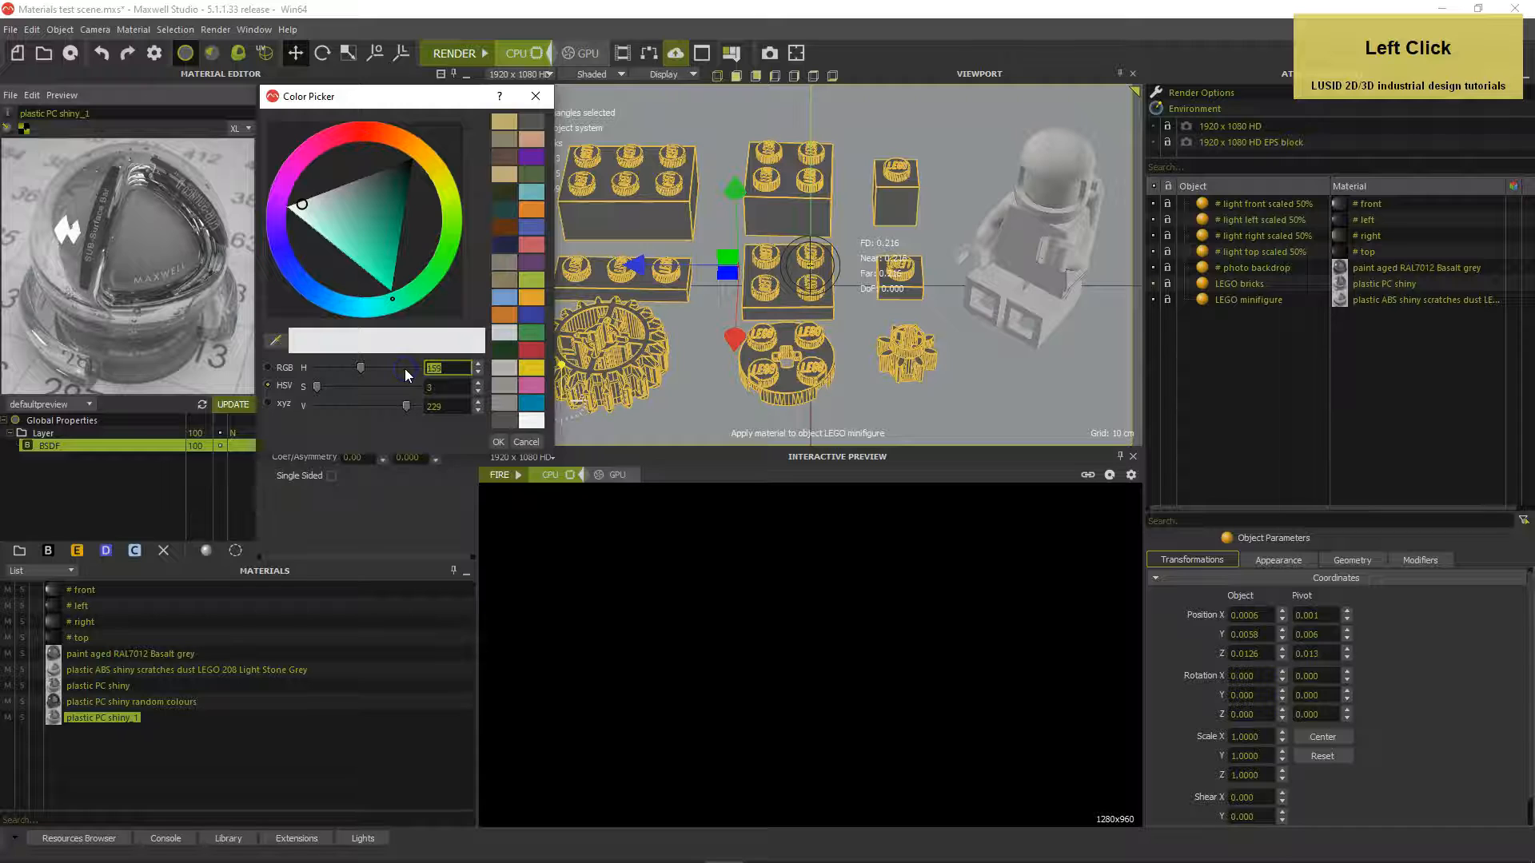
text(172)
key(Tab)
text(38)
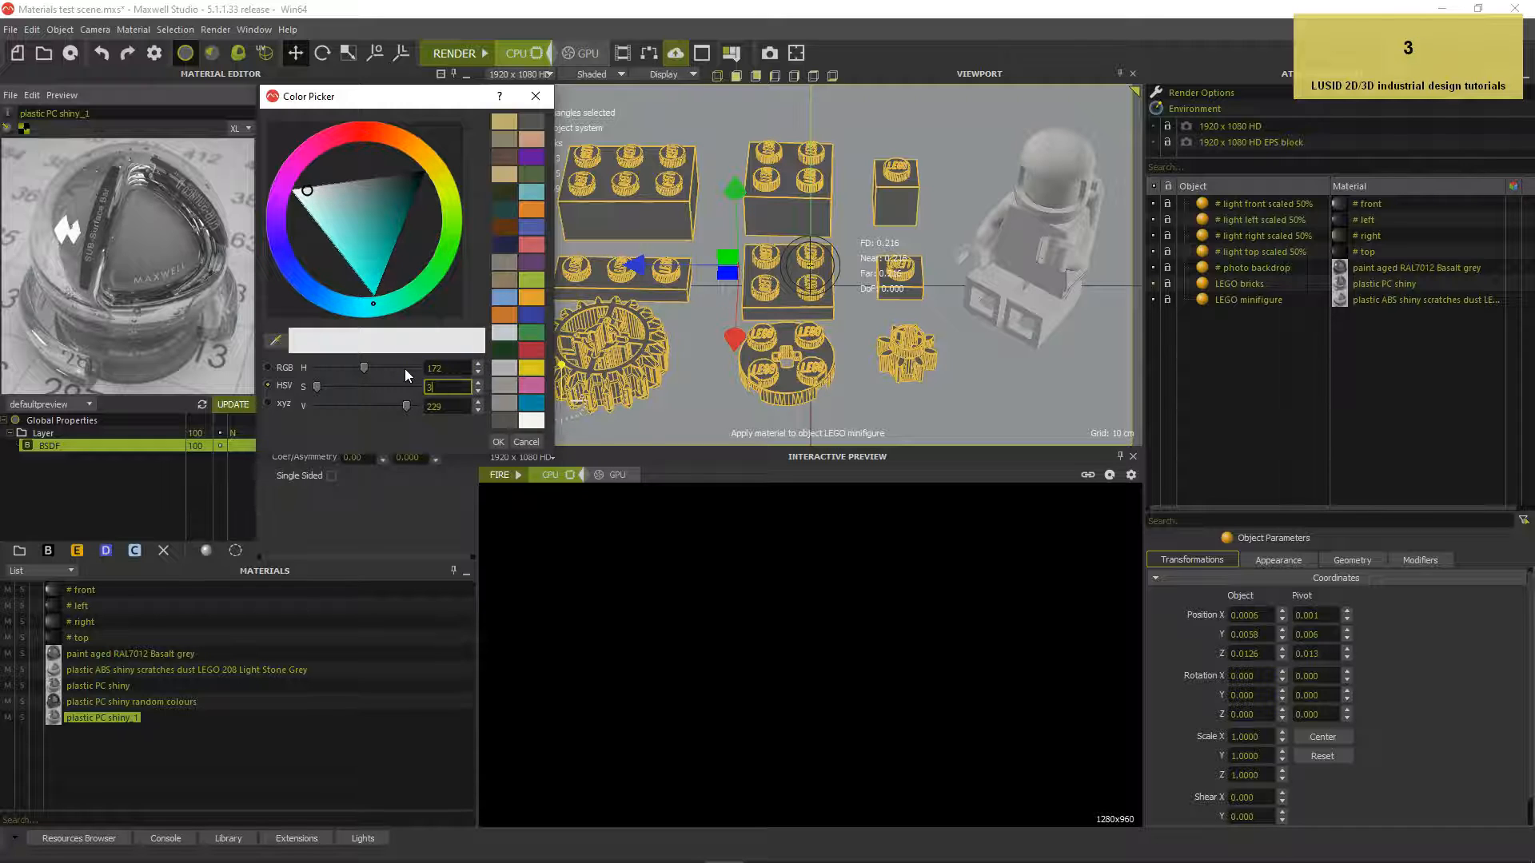
key(Tab)
text(218)
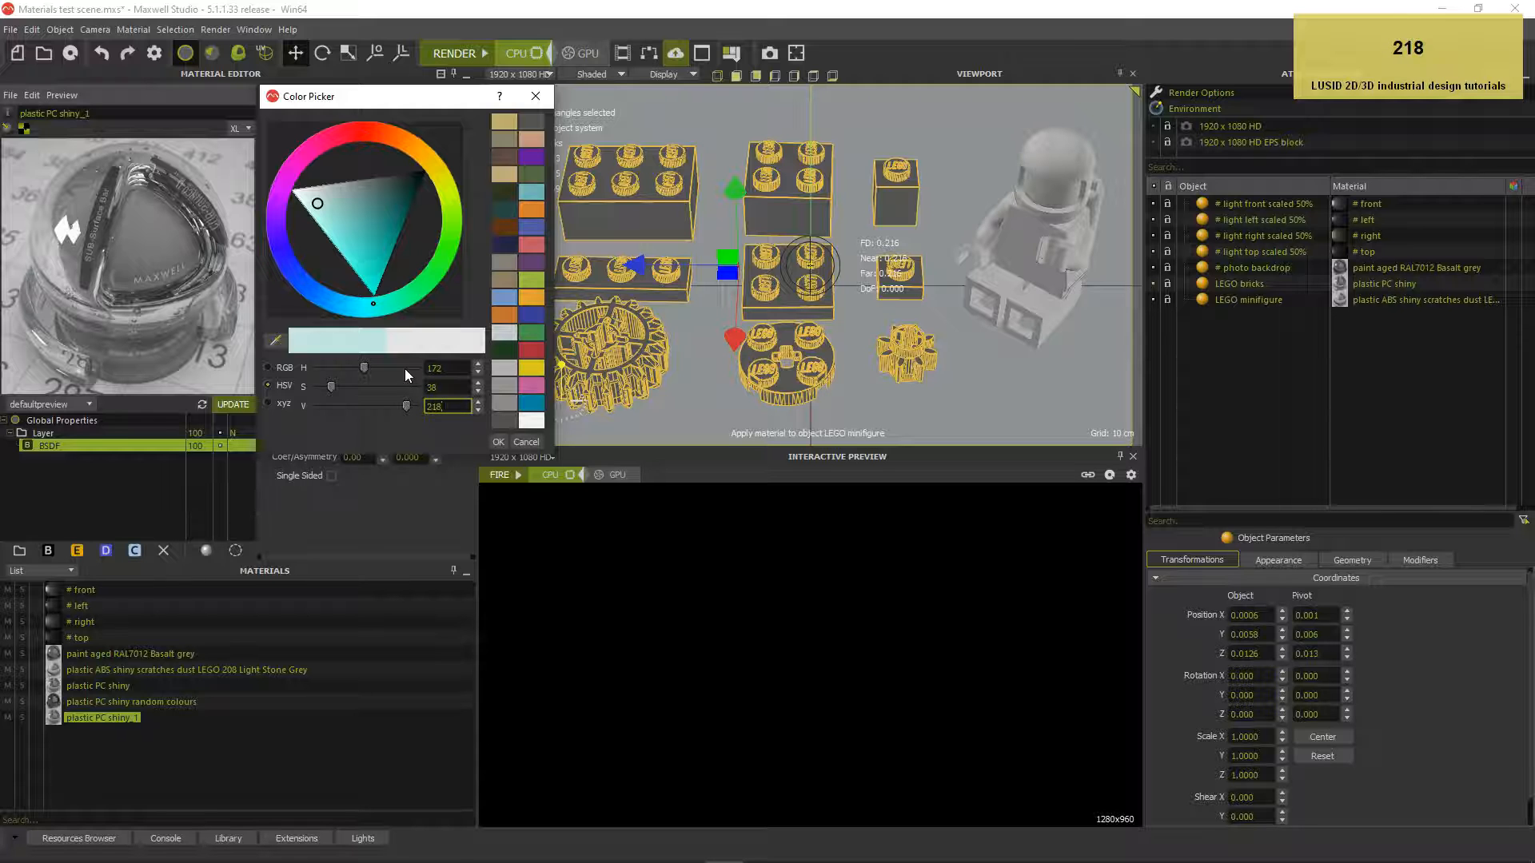
key(Tab)
click(496, 441)
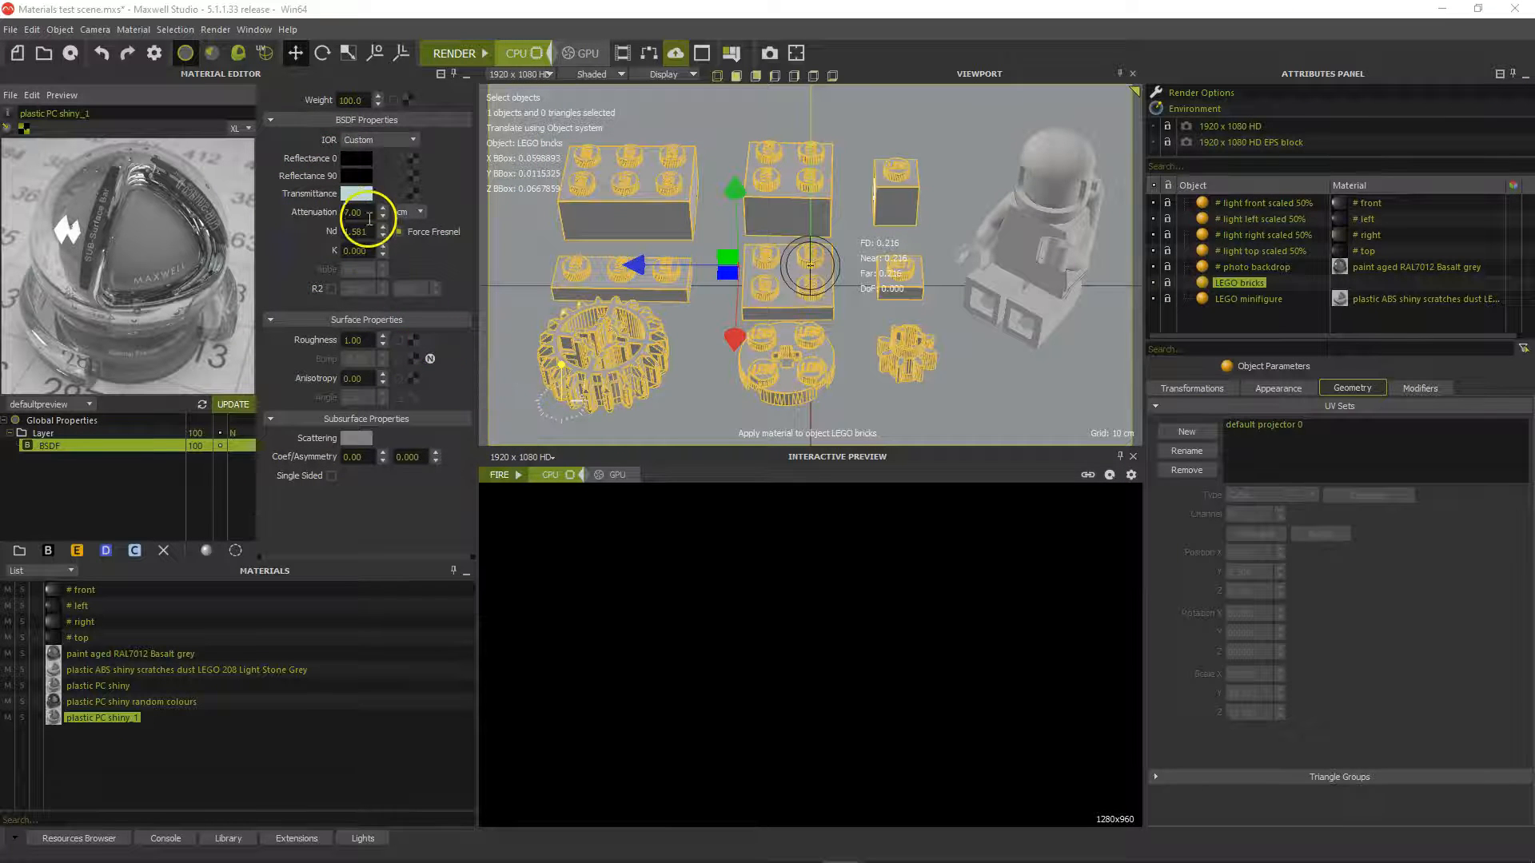
Set Attenuation to 9, Nd to 1.636 and Roughness to 5
click(356, 215)
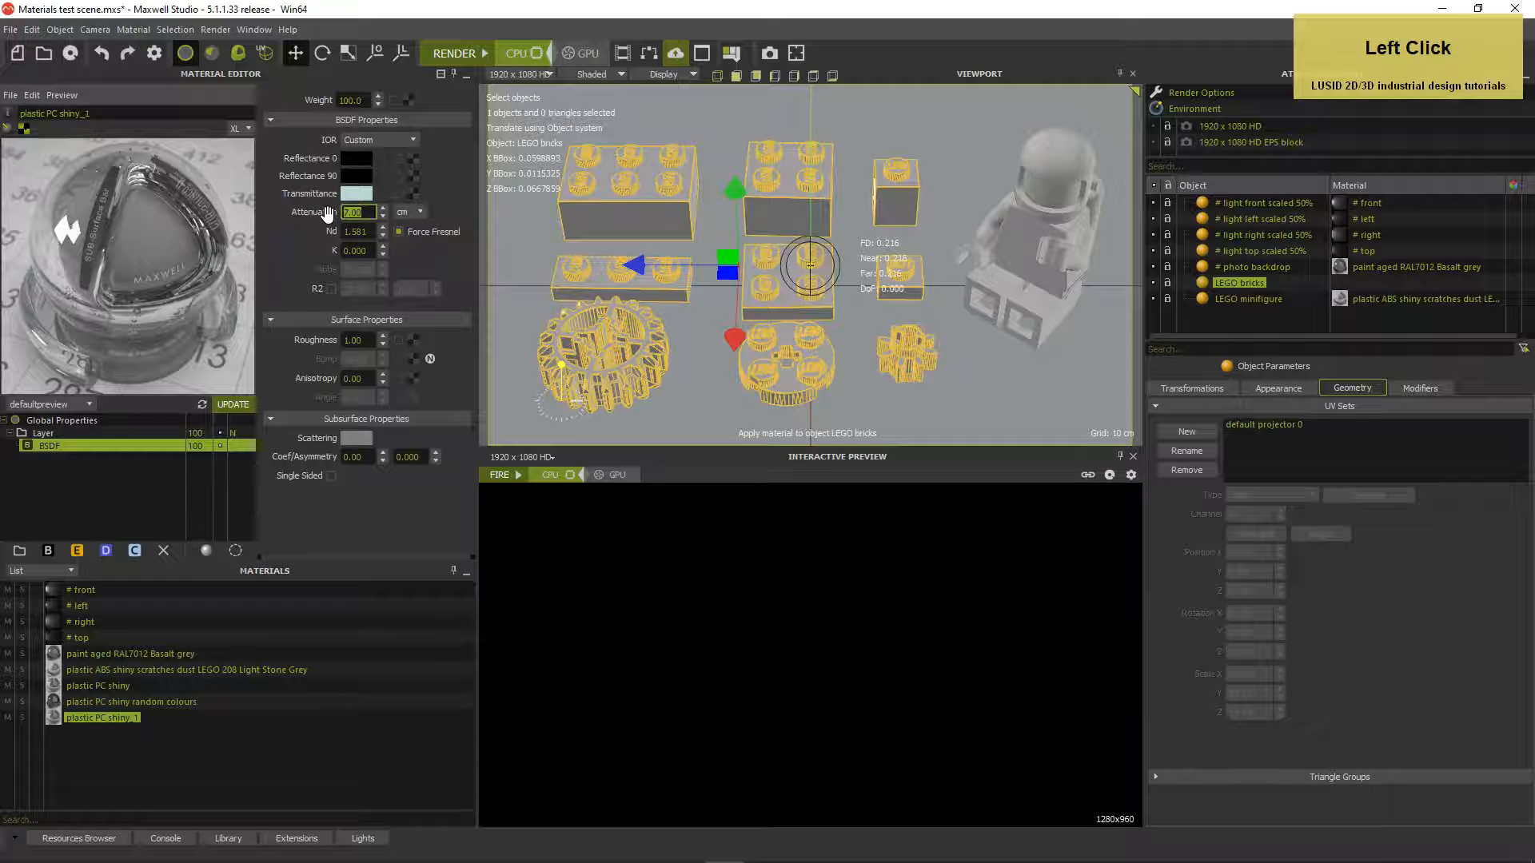
text(9)
key(Return)
click(357, 232)
text(1.)
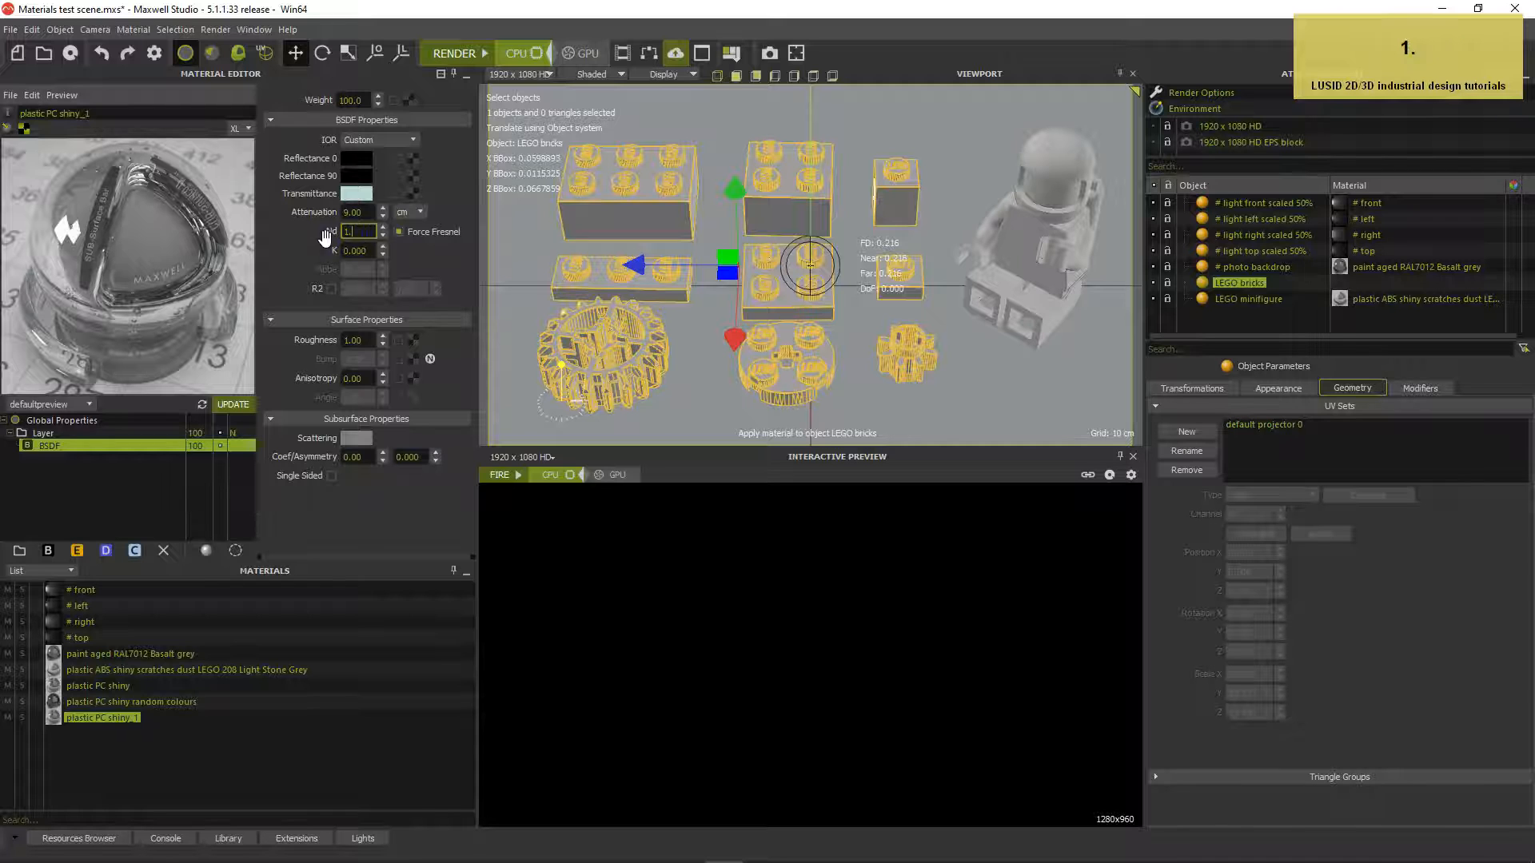
text(636)
key(Return)
click(330, 342)
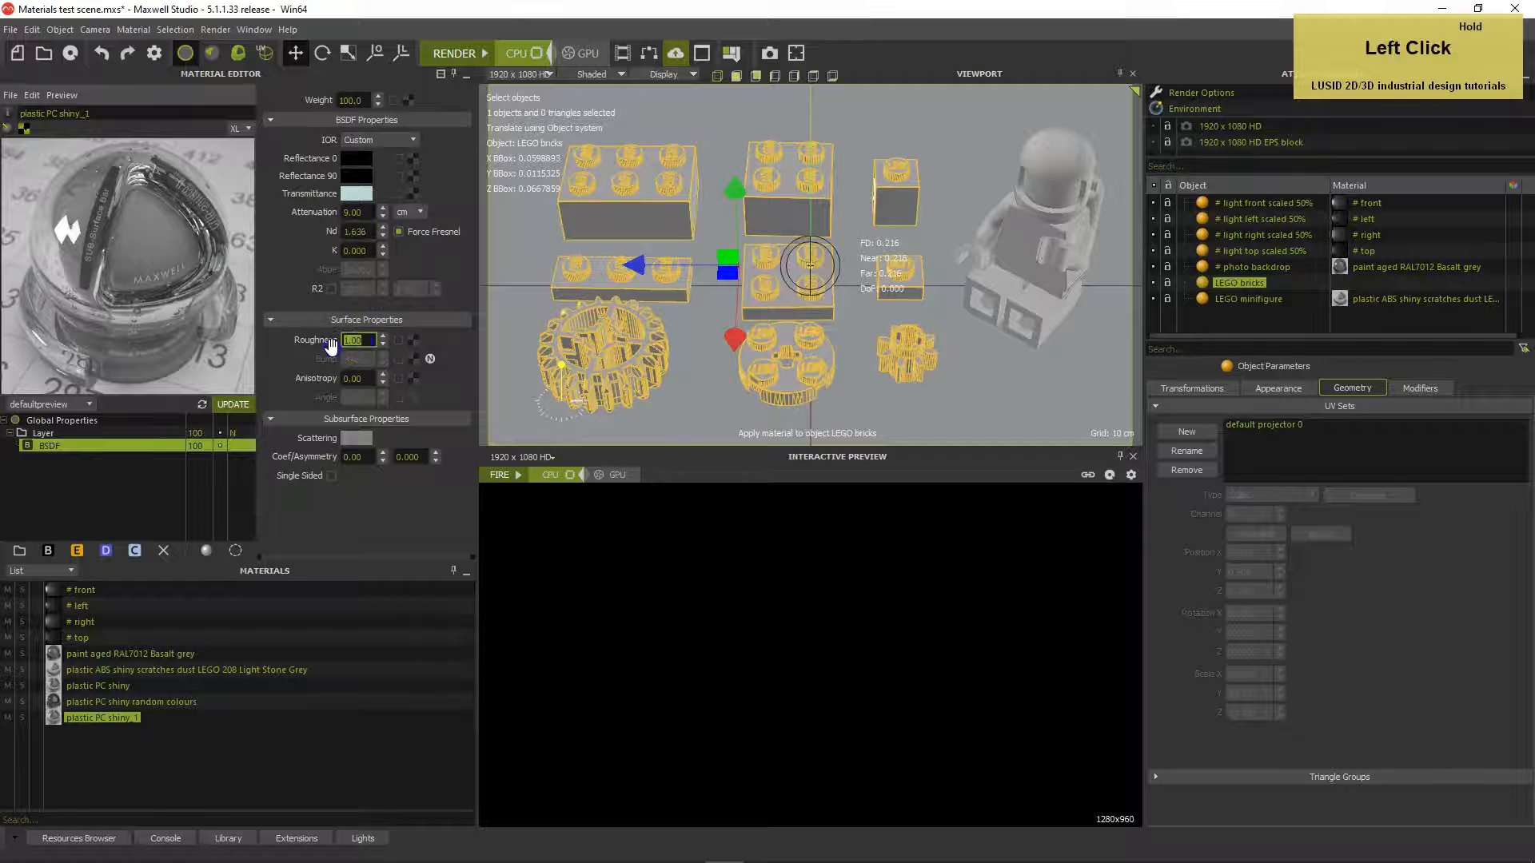
text(5)
key(Return)
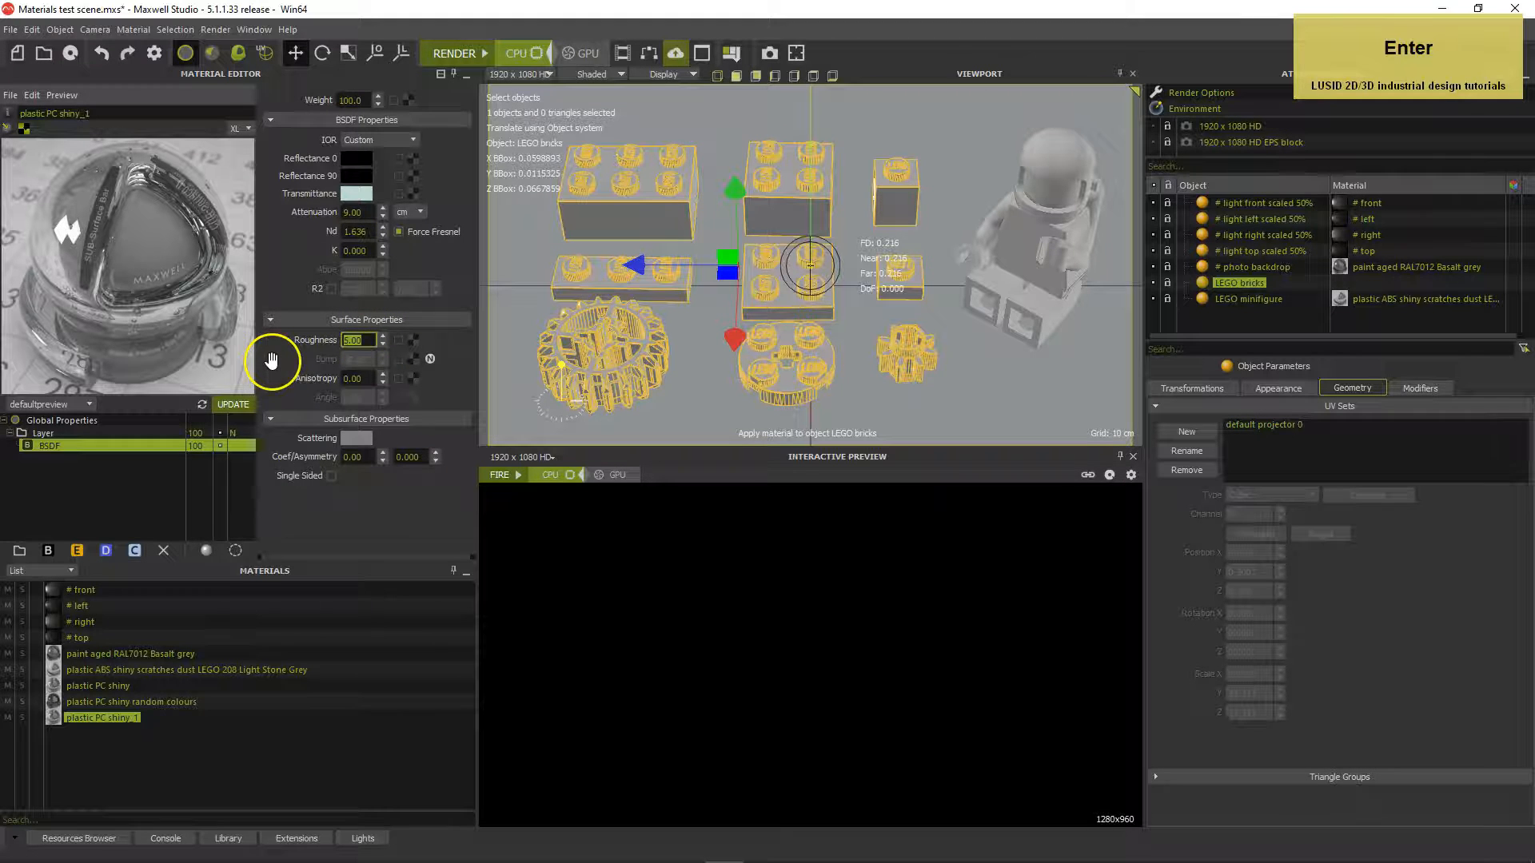
Copy the Dust layer from the ABS LEGO material
click(155, 669)
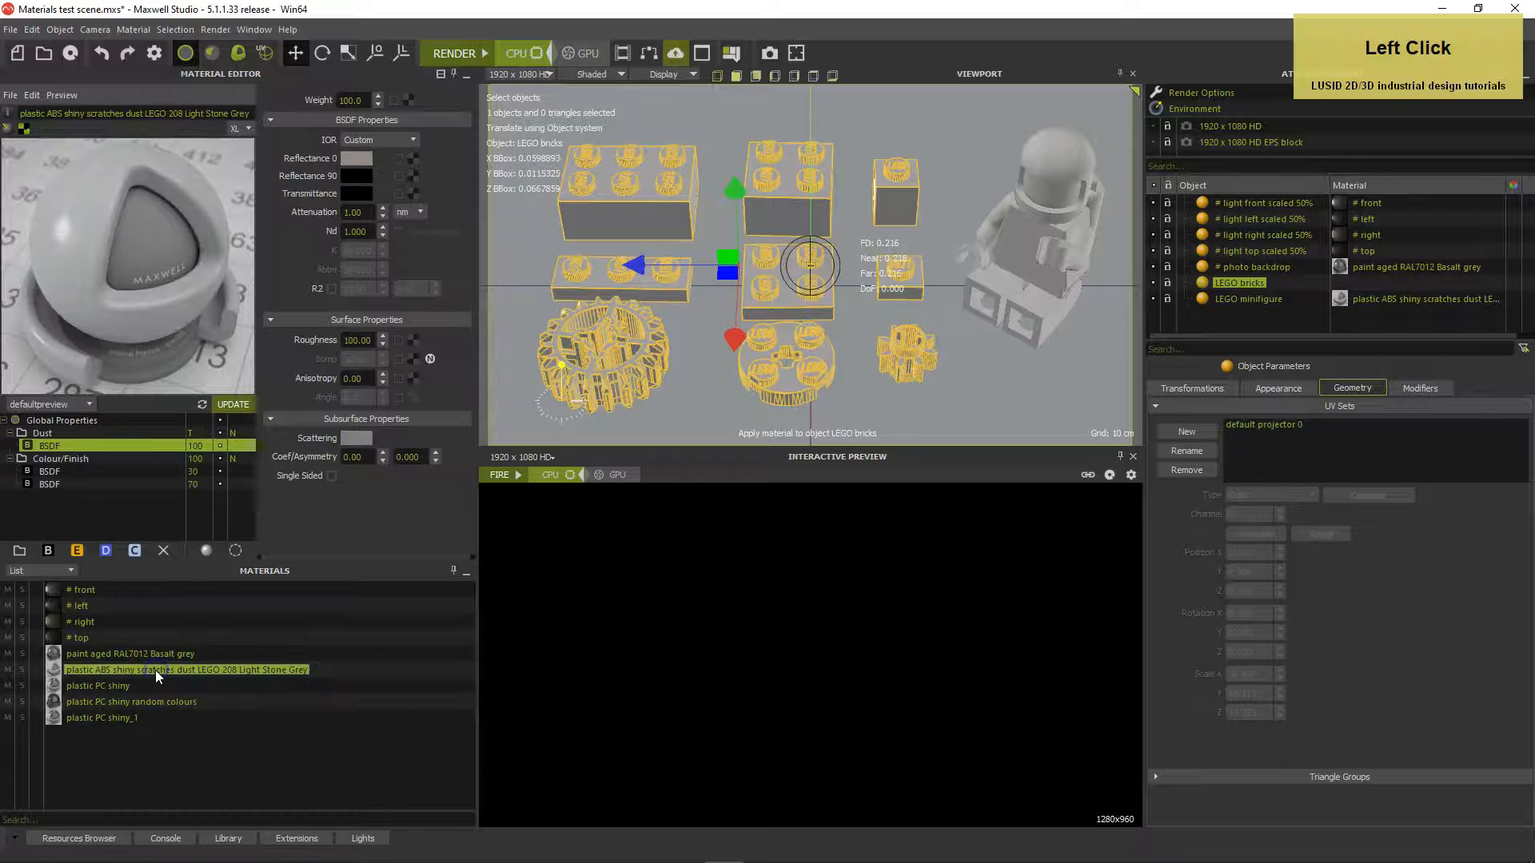
click(46, 431)
right_click(46, 432)
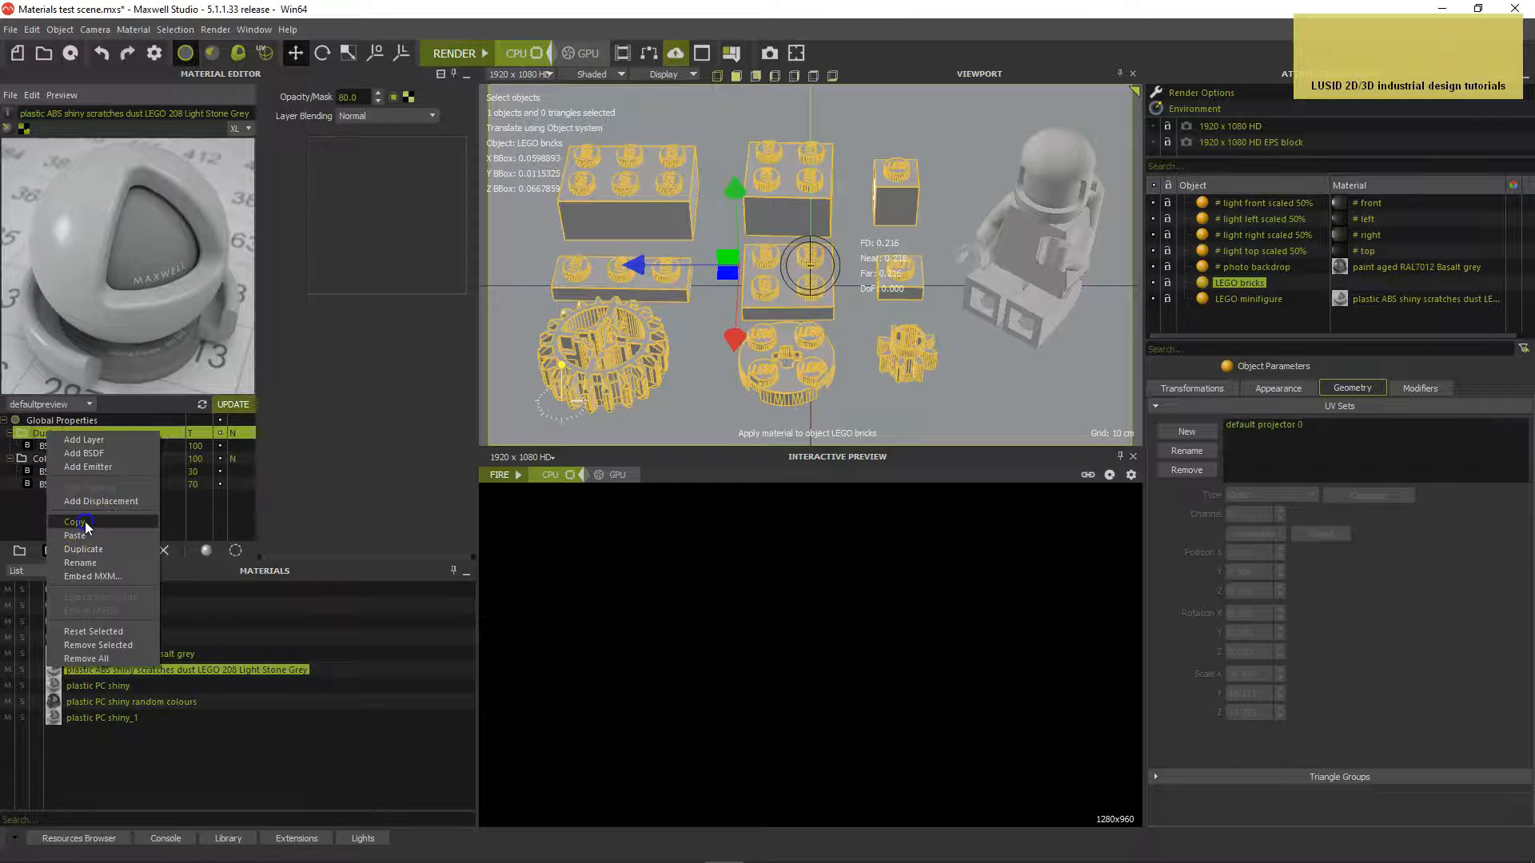
click(85, 524)
Paste the Dust layer into plastic PC shiny_1 and move it above the original layer
click(111, 717)
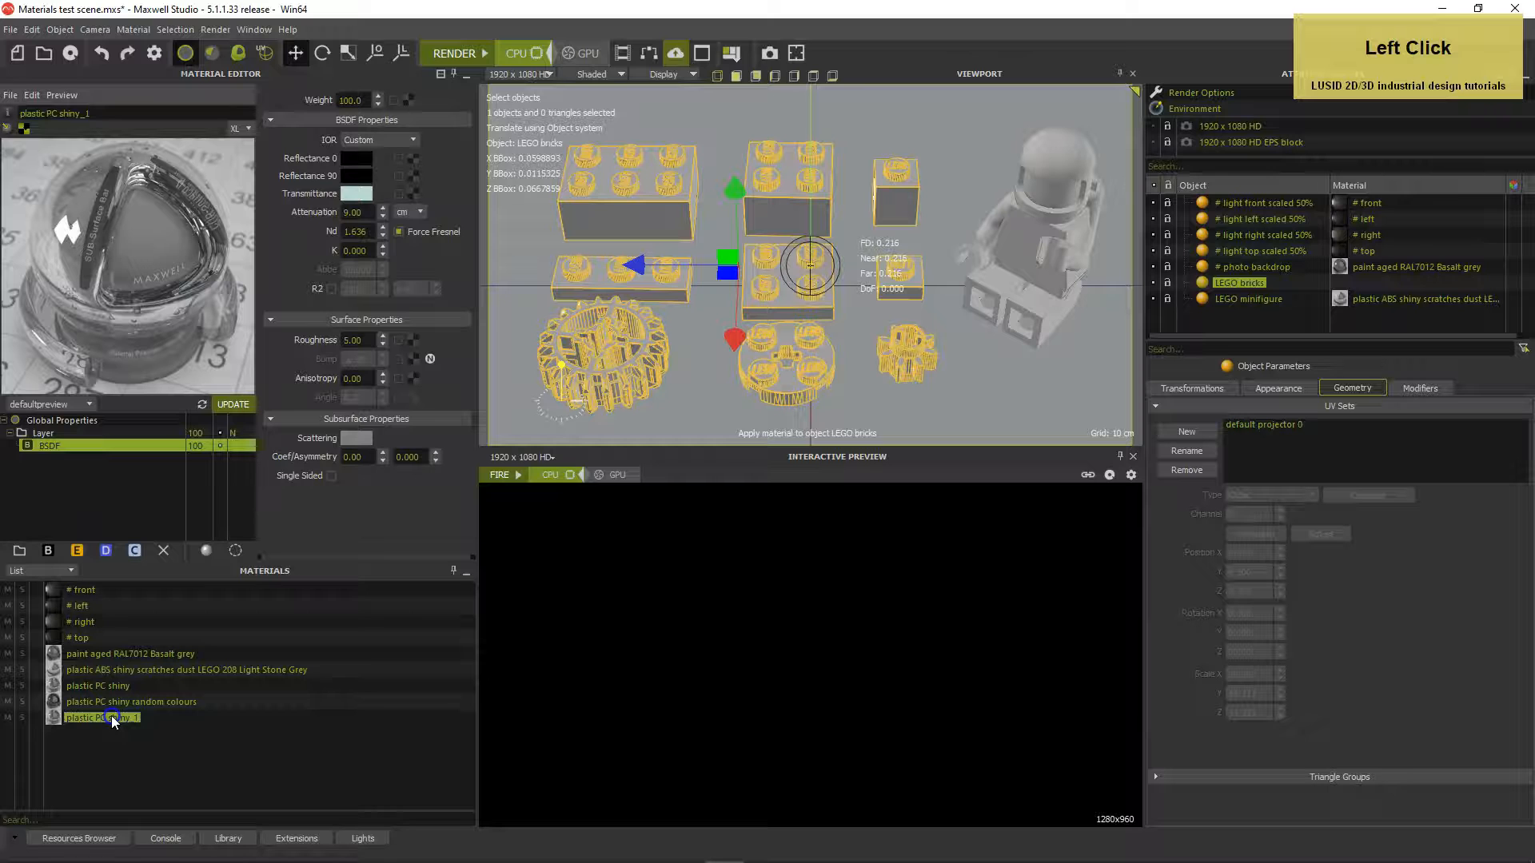
right_click(38, 435)
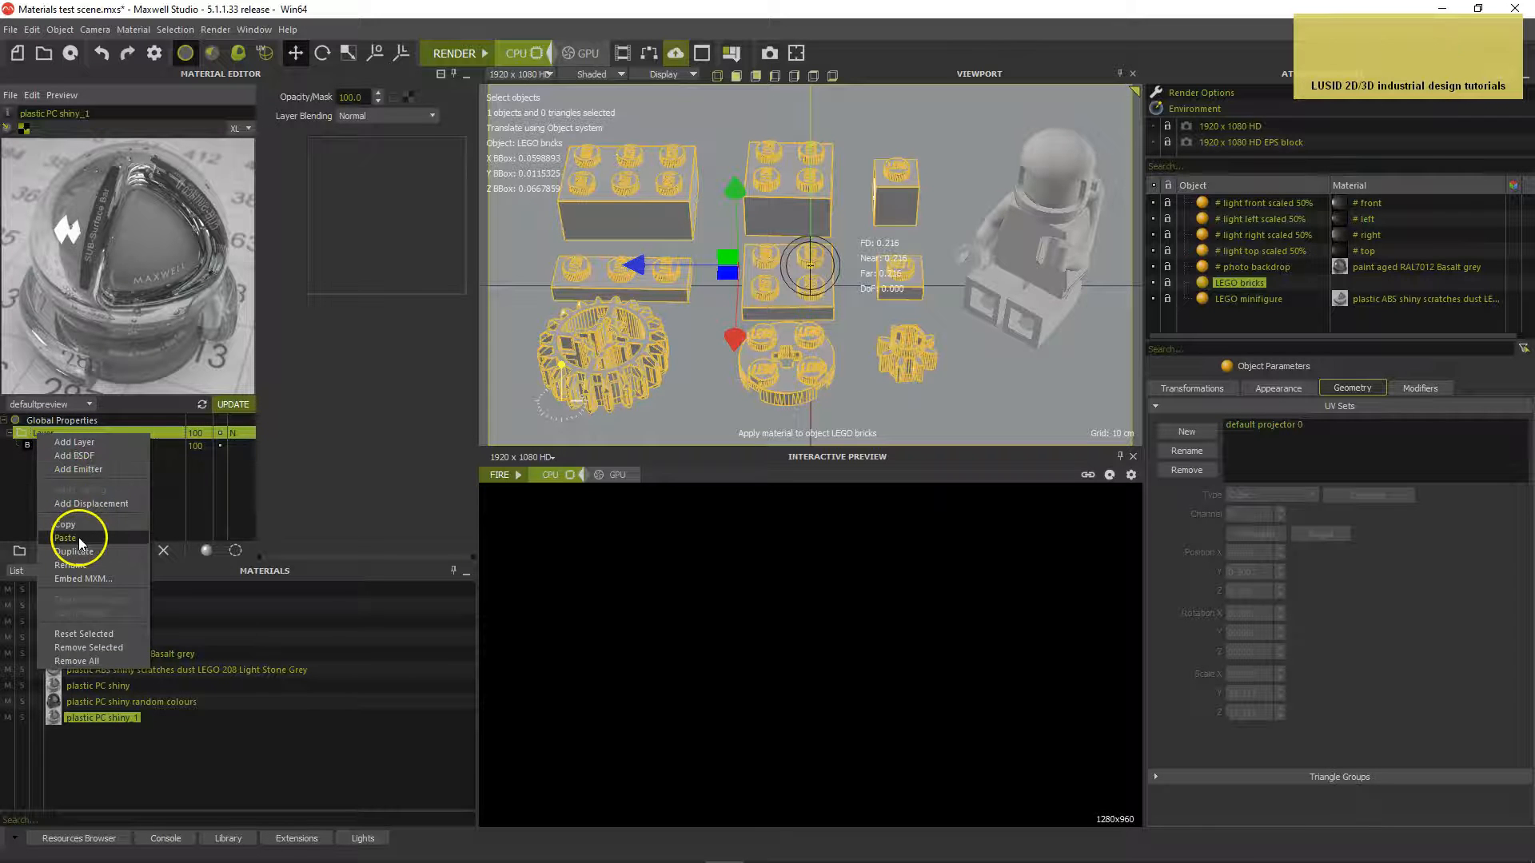
click(76, 537)
click(24, 461)
drag(24, 460, 22, 432)
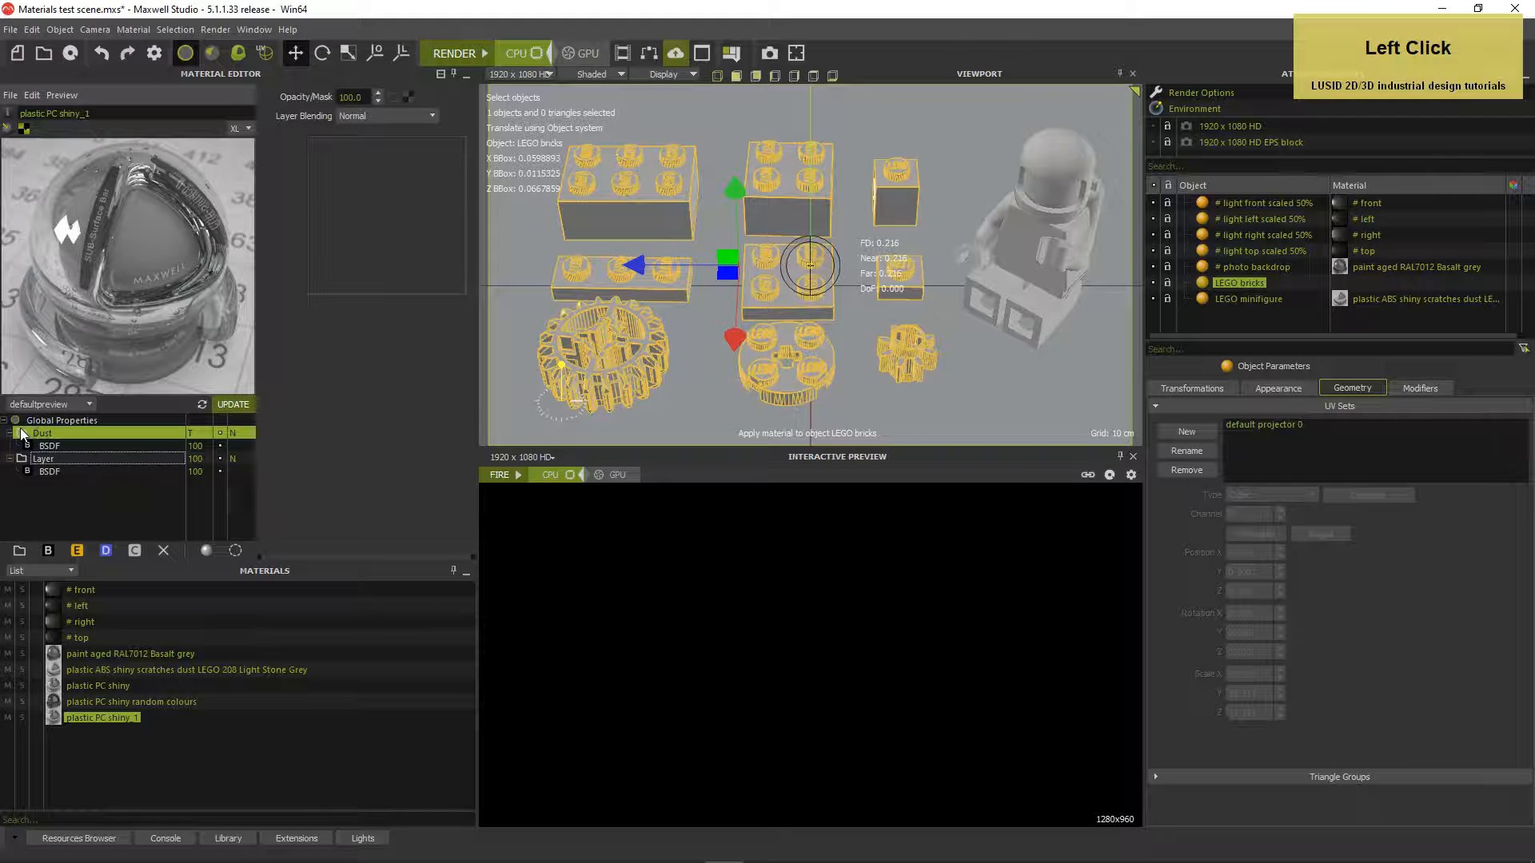
click(67, 445)
click(67, 433)
Tile the Dust opacity mask texture 2 × 2 in Relative units and reuse it as Global Bump
click(408, 96)
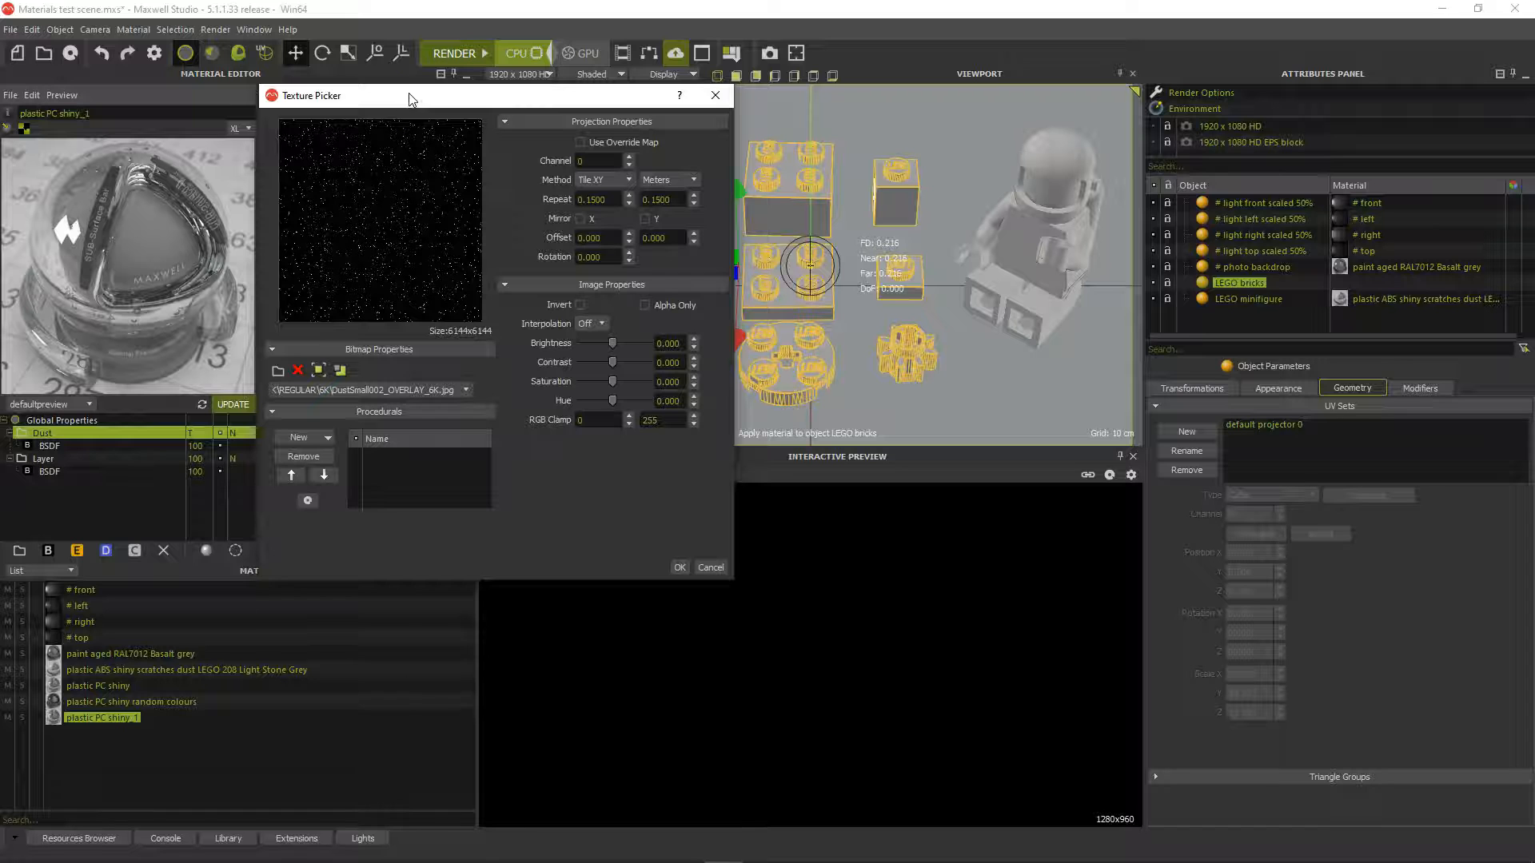
click(651, 180)
click(659, 193)
click(615, 199)
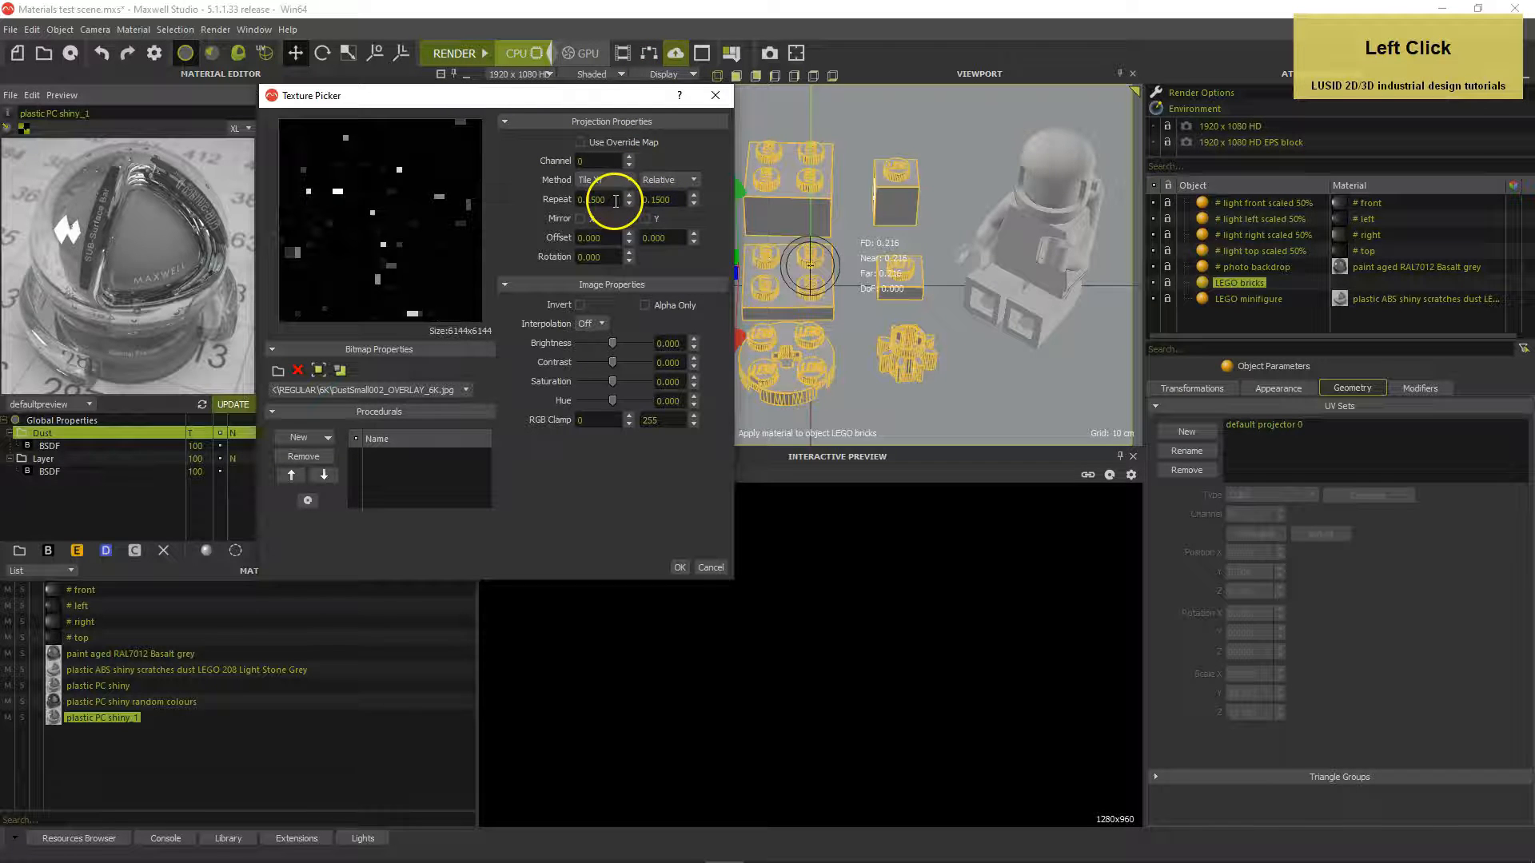
drag(615, 200, 555, 200)
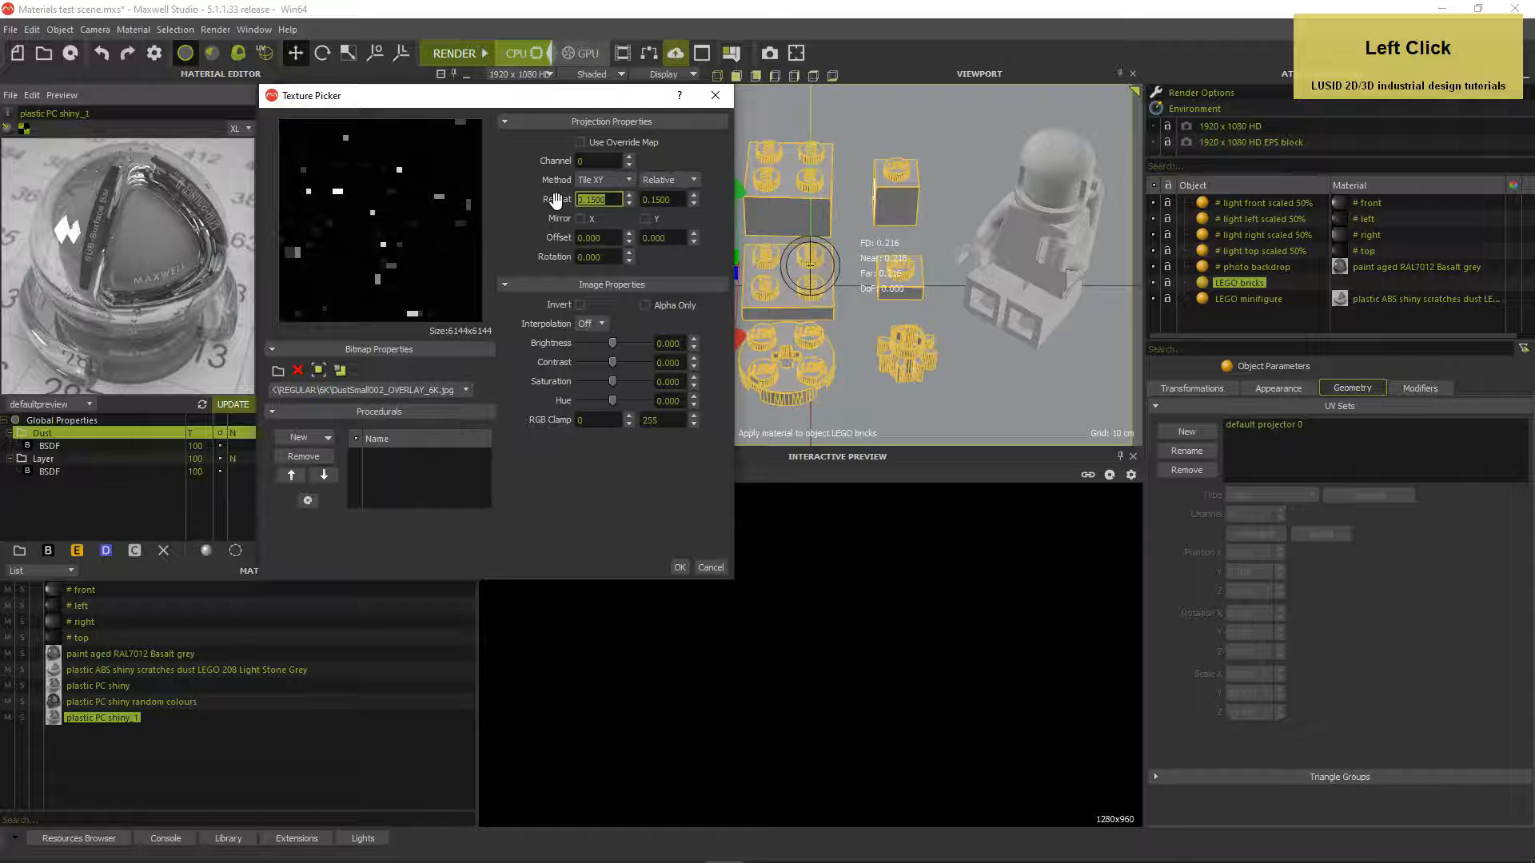
text(2)
click(672, 200)
text(2)
key(Tab)
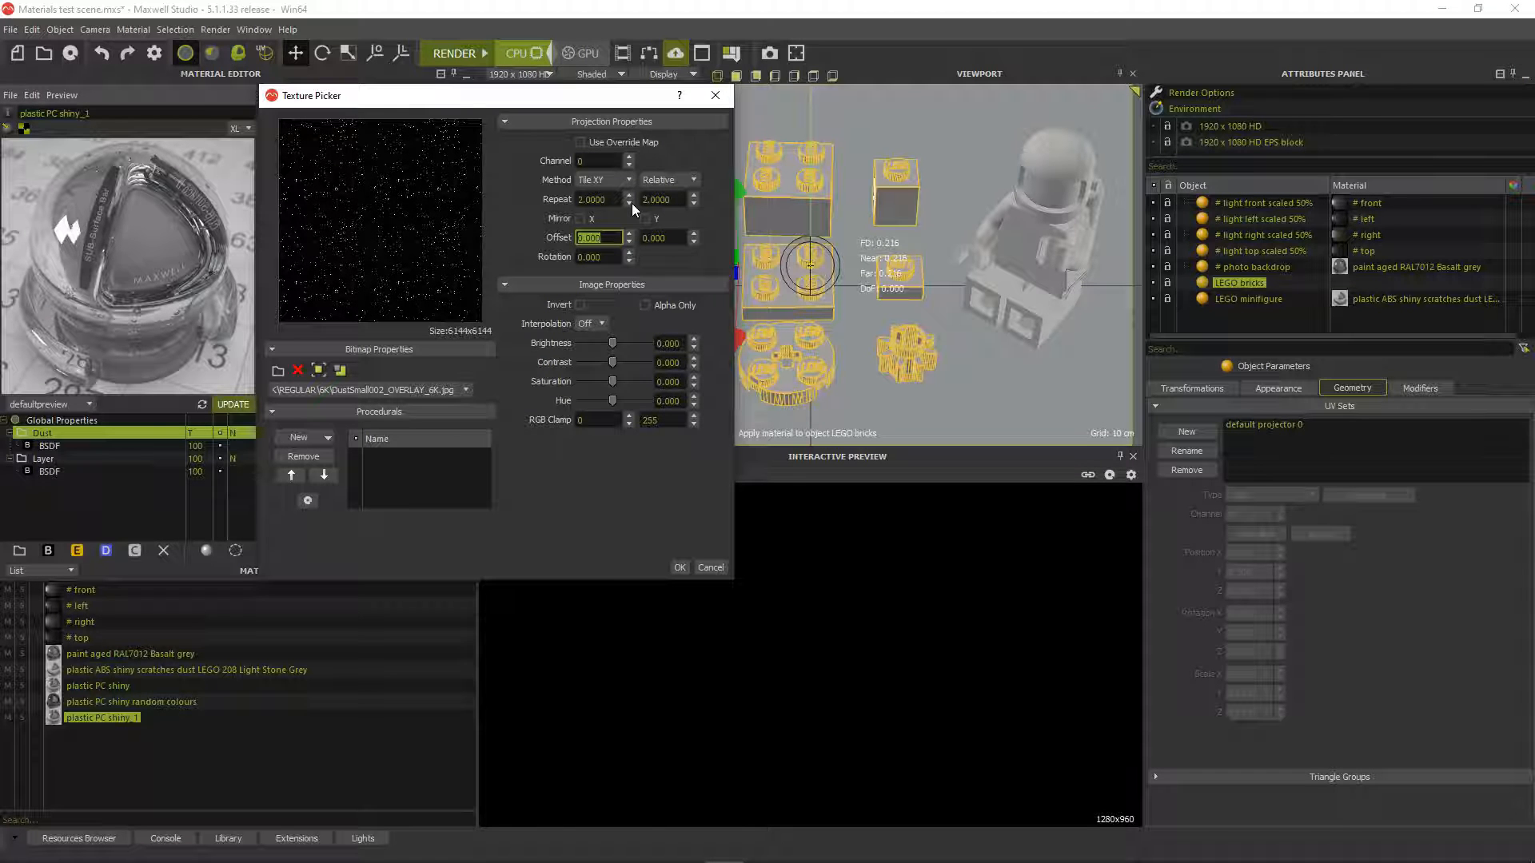
click(680, 567)
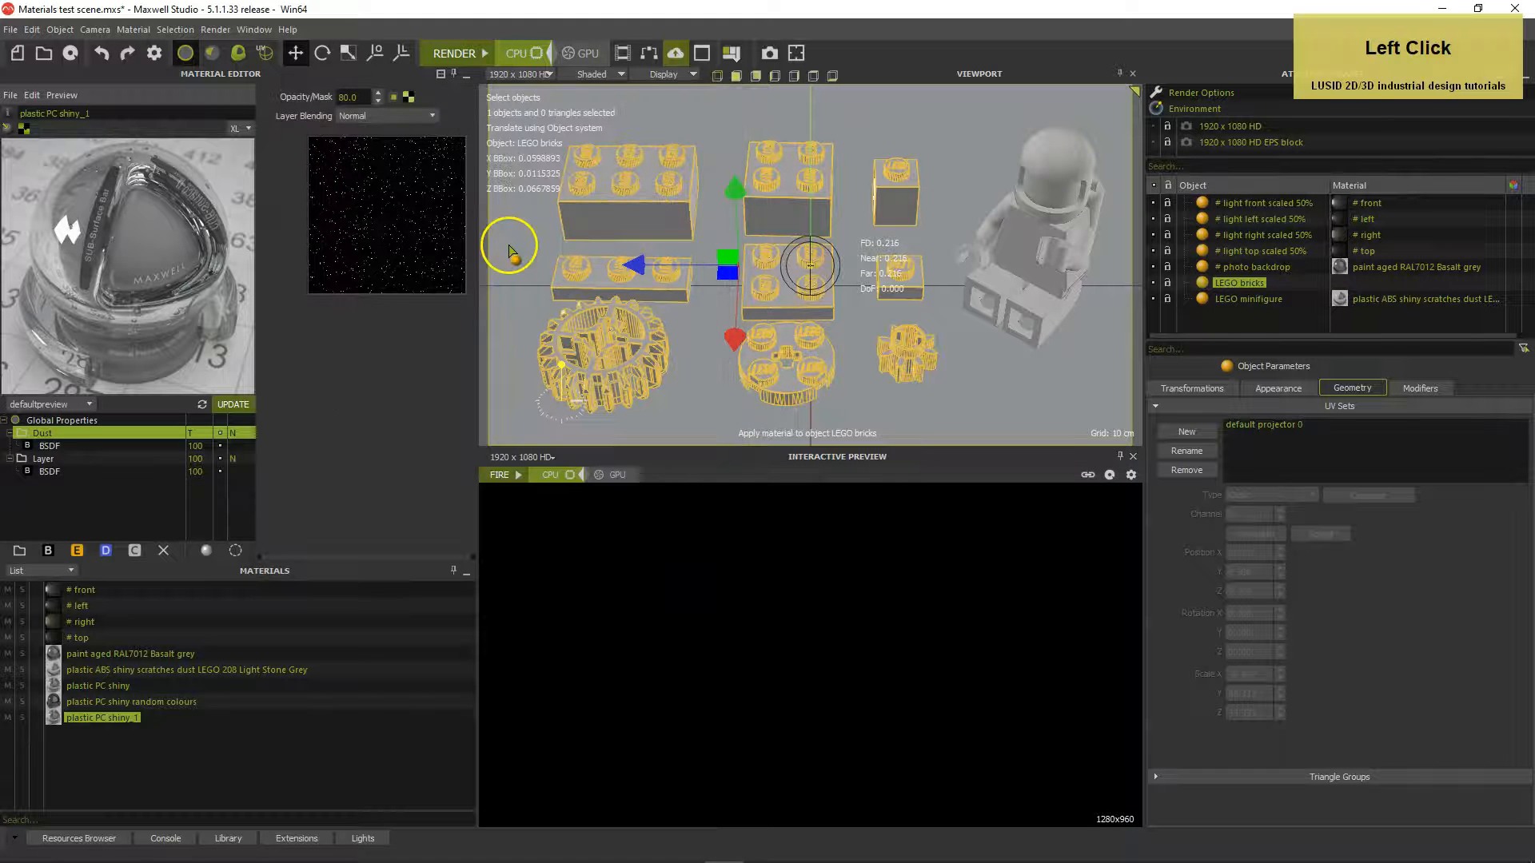
drag(409, 98, 403, 134)
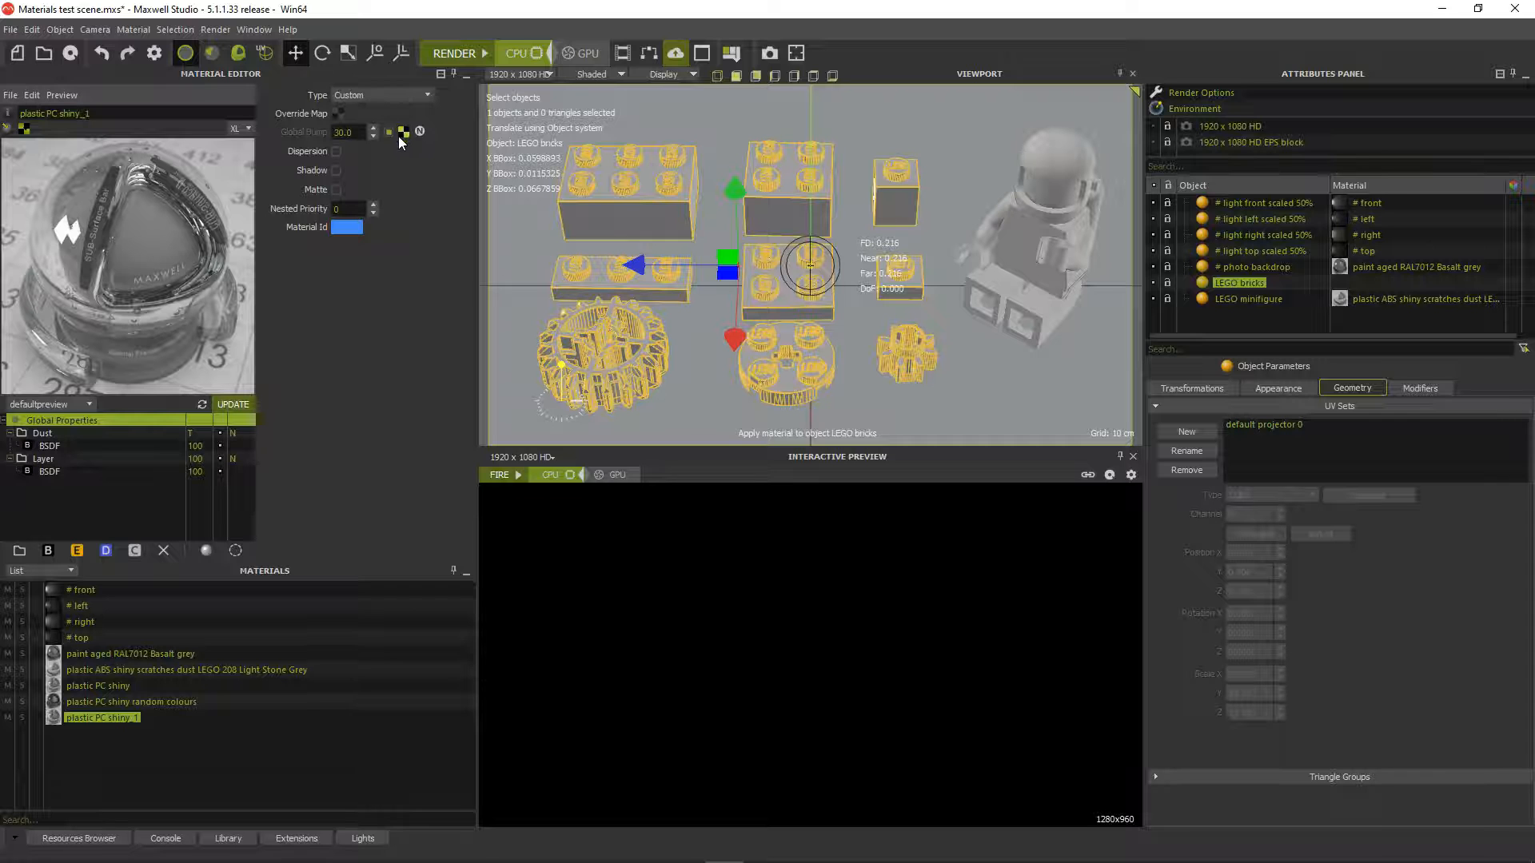
Set Global Bump to 3.0 and re-render the material preview
click(344, 133)
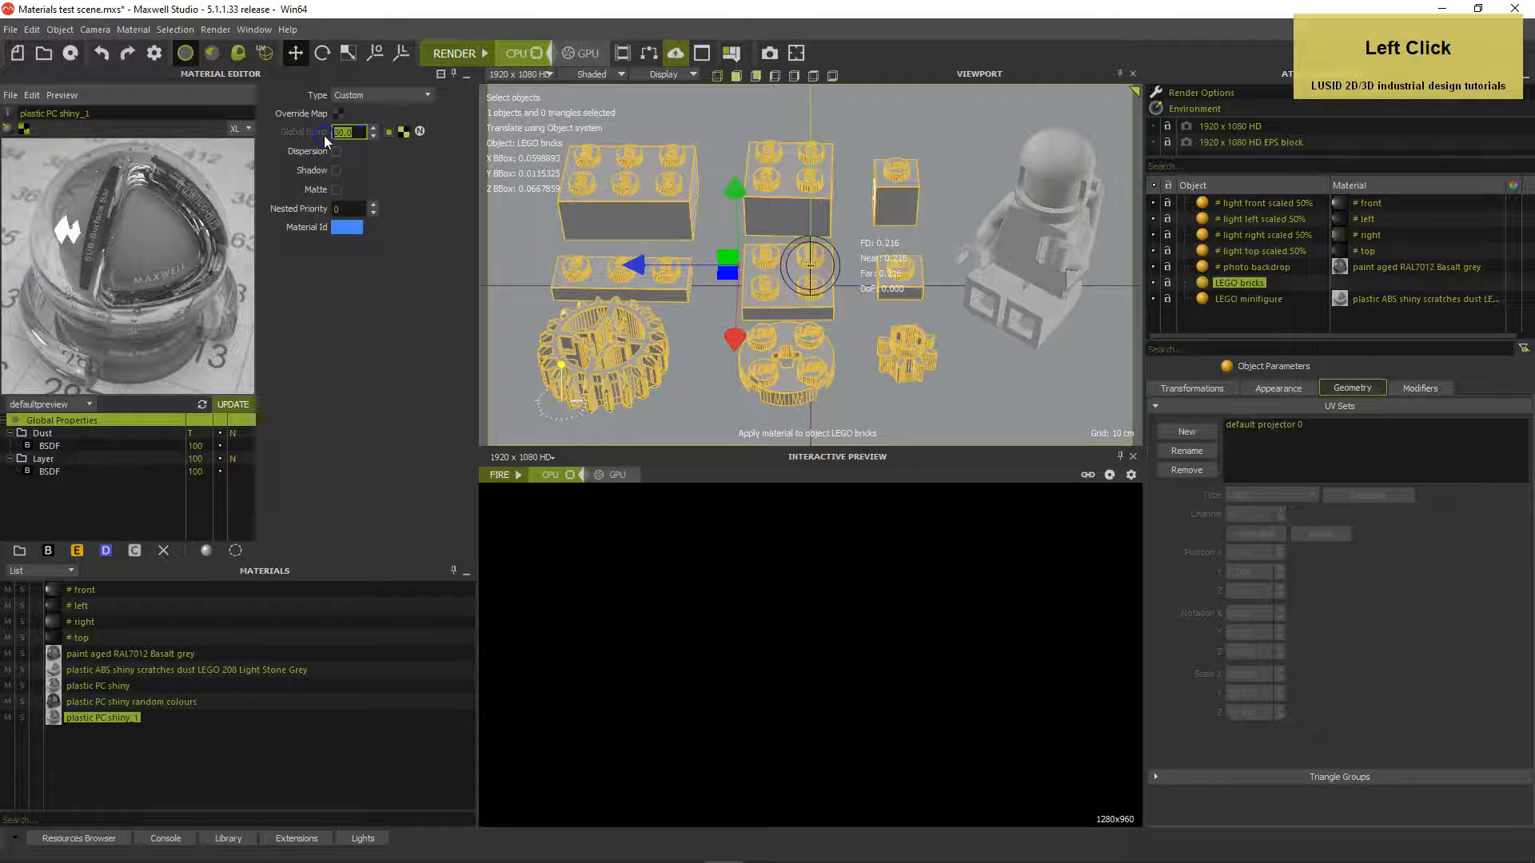
text(3)
key(Return)
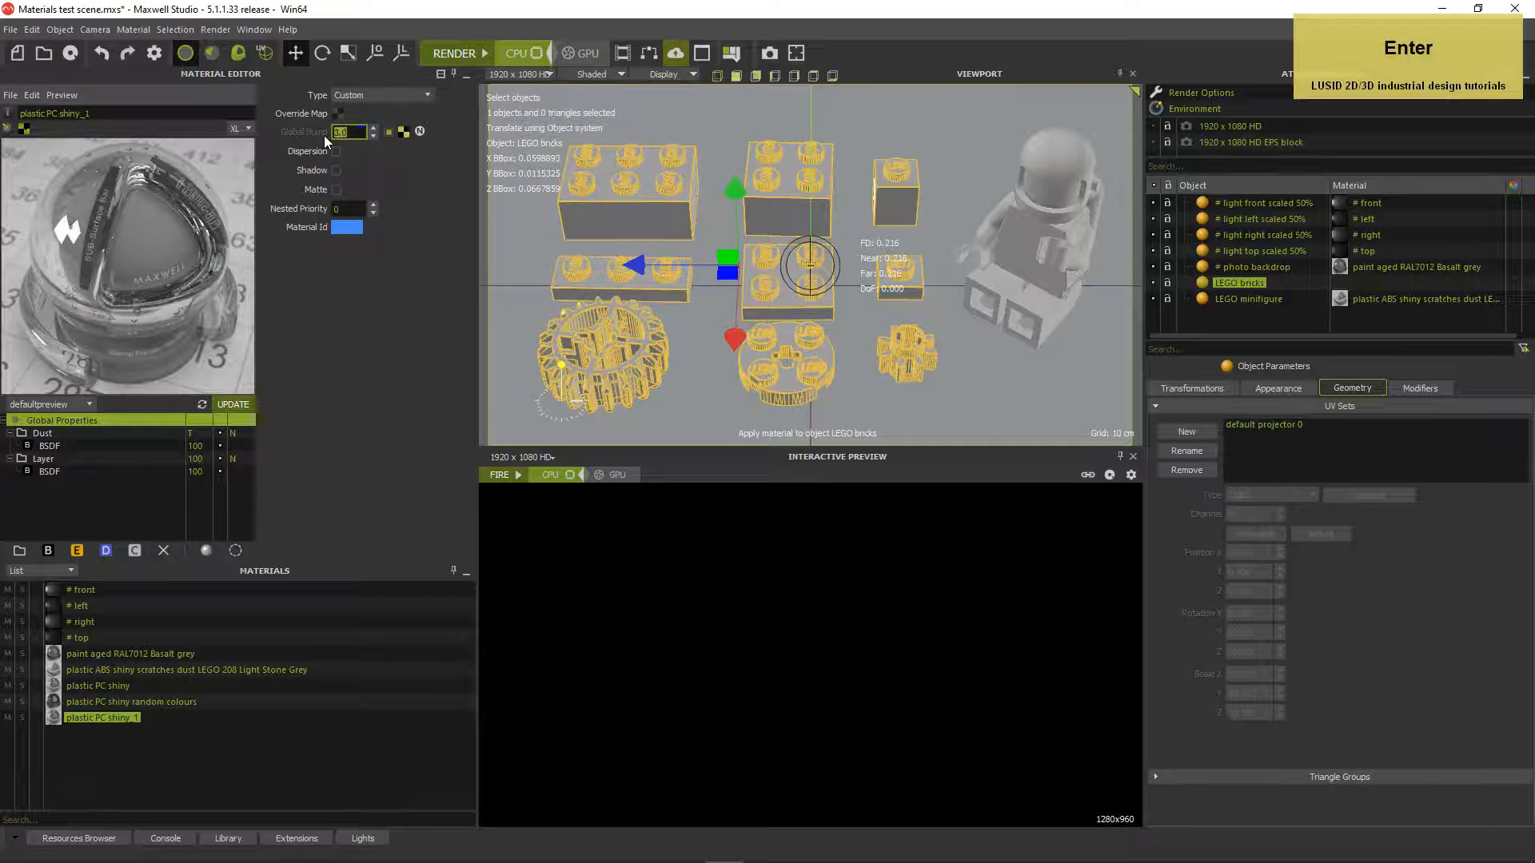
click(344, 297)
click(228, 406)
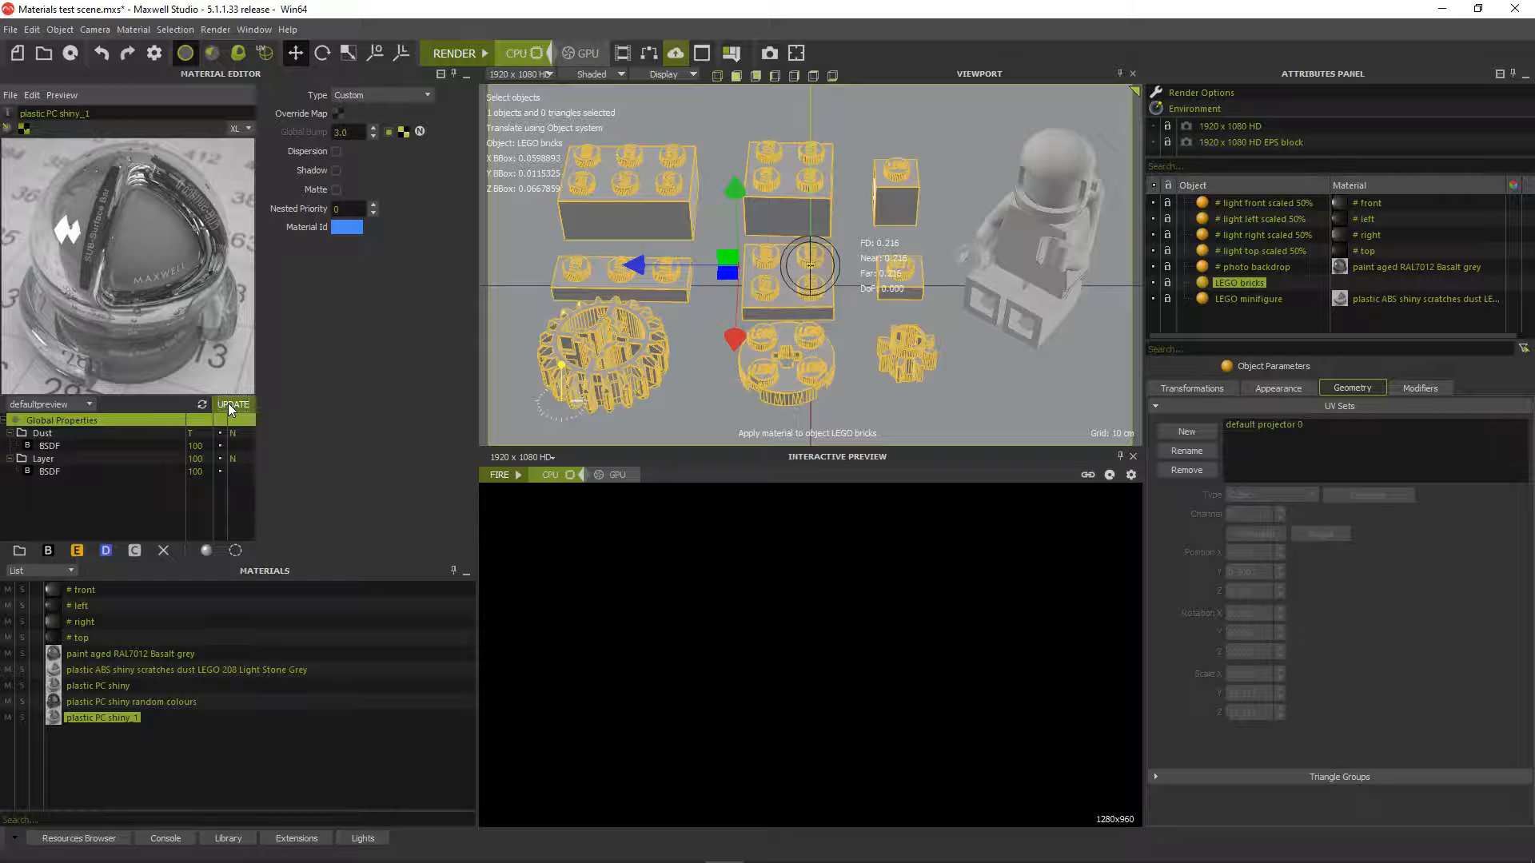
click(228, 403)
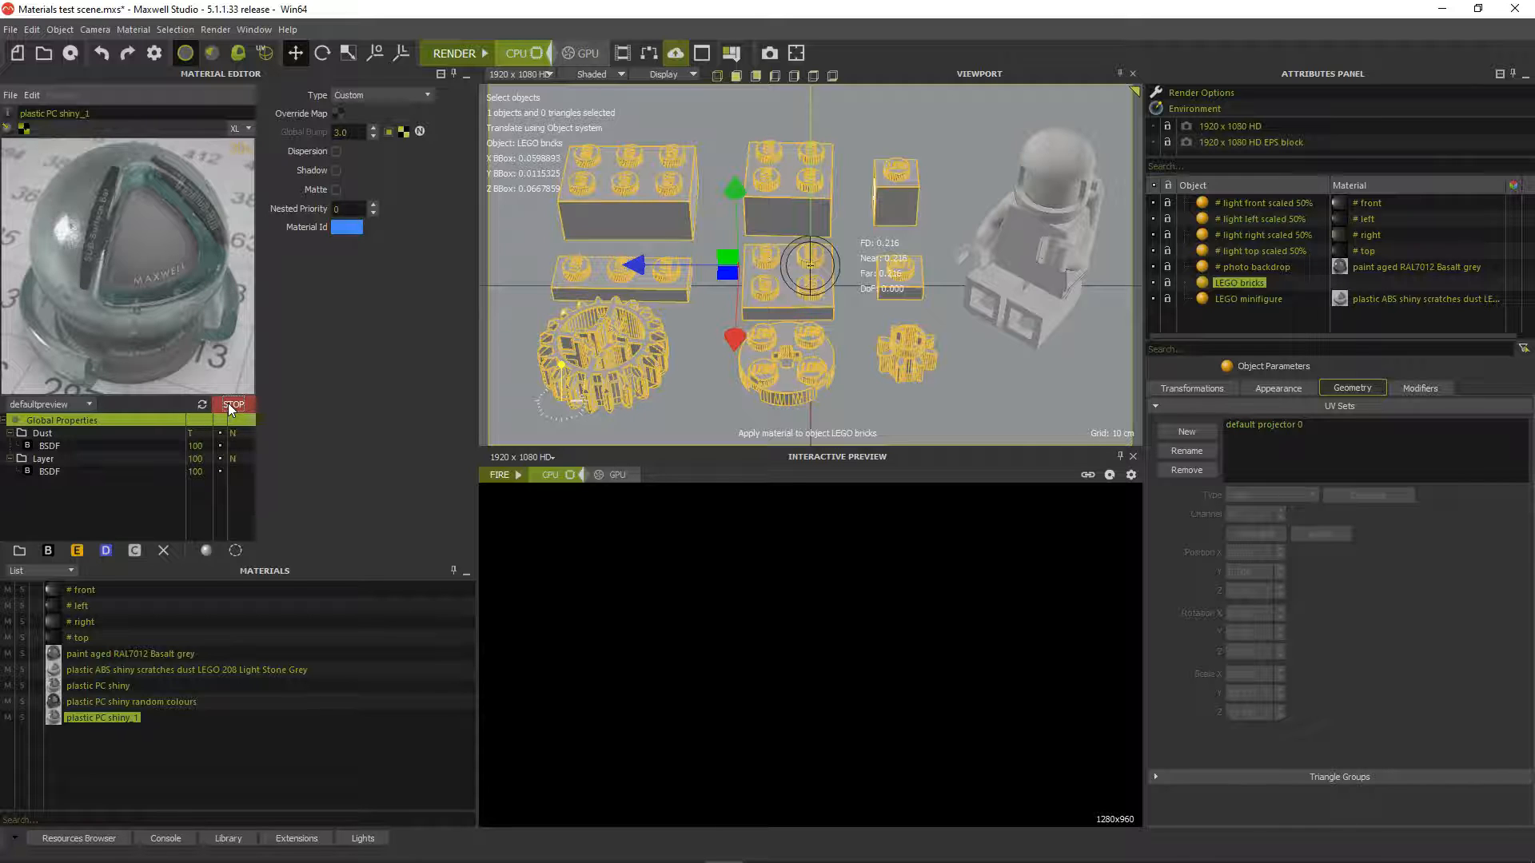
click(228, 402)
Tile the Global Bump dust texture at 0.1 × 0.1 metres and lower its brightness to -30
click(403, 132)
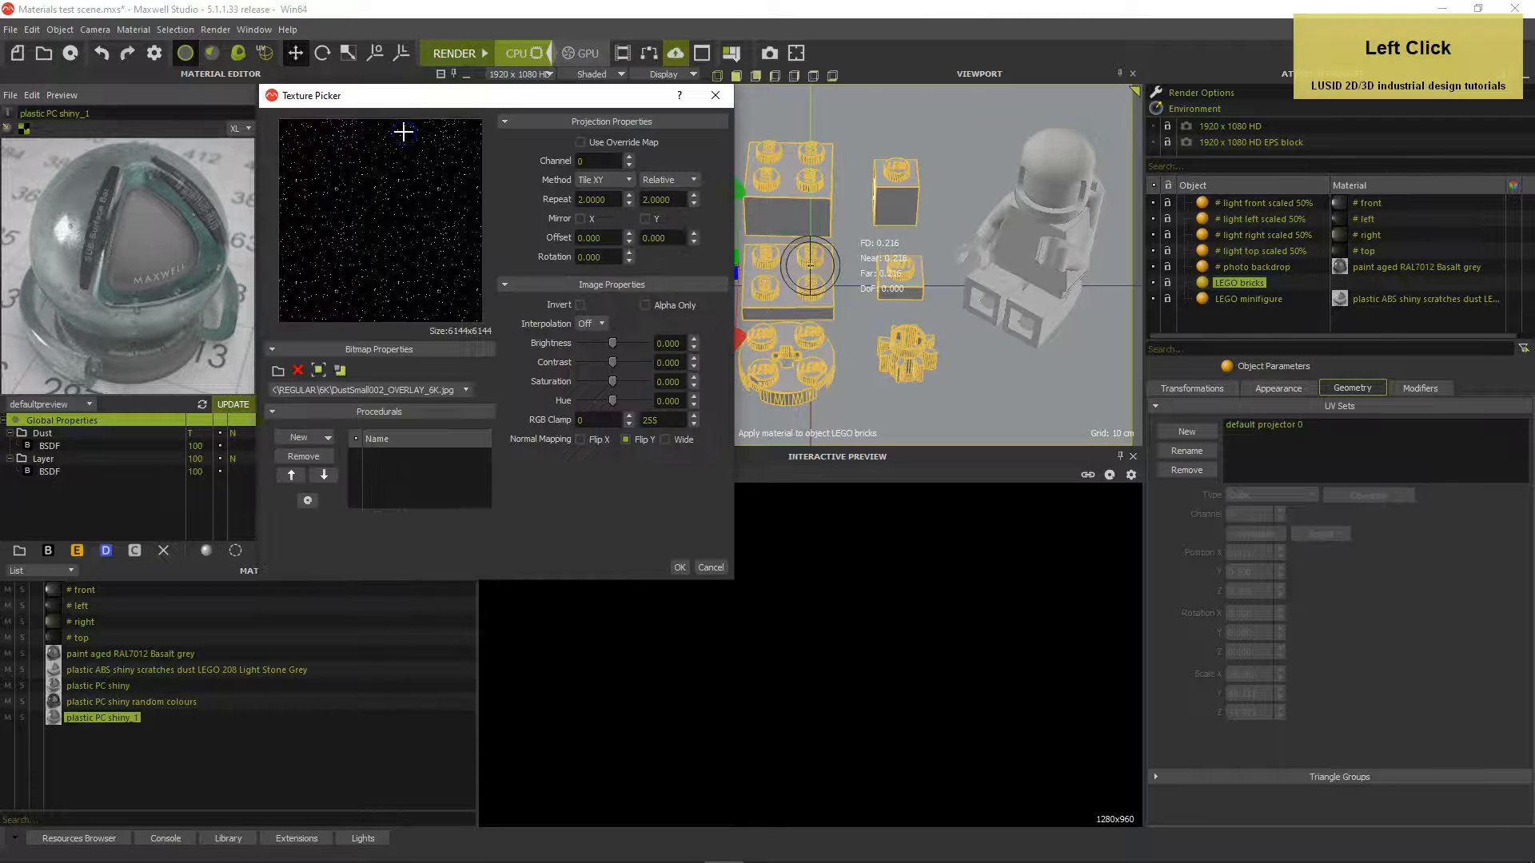
click(339, 371)
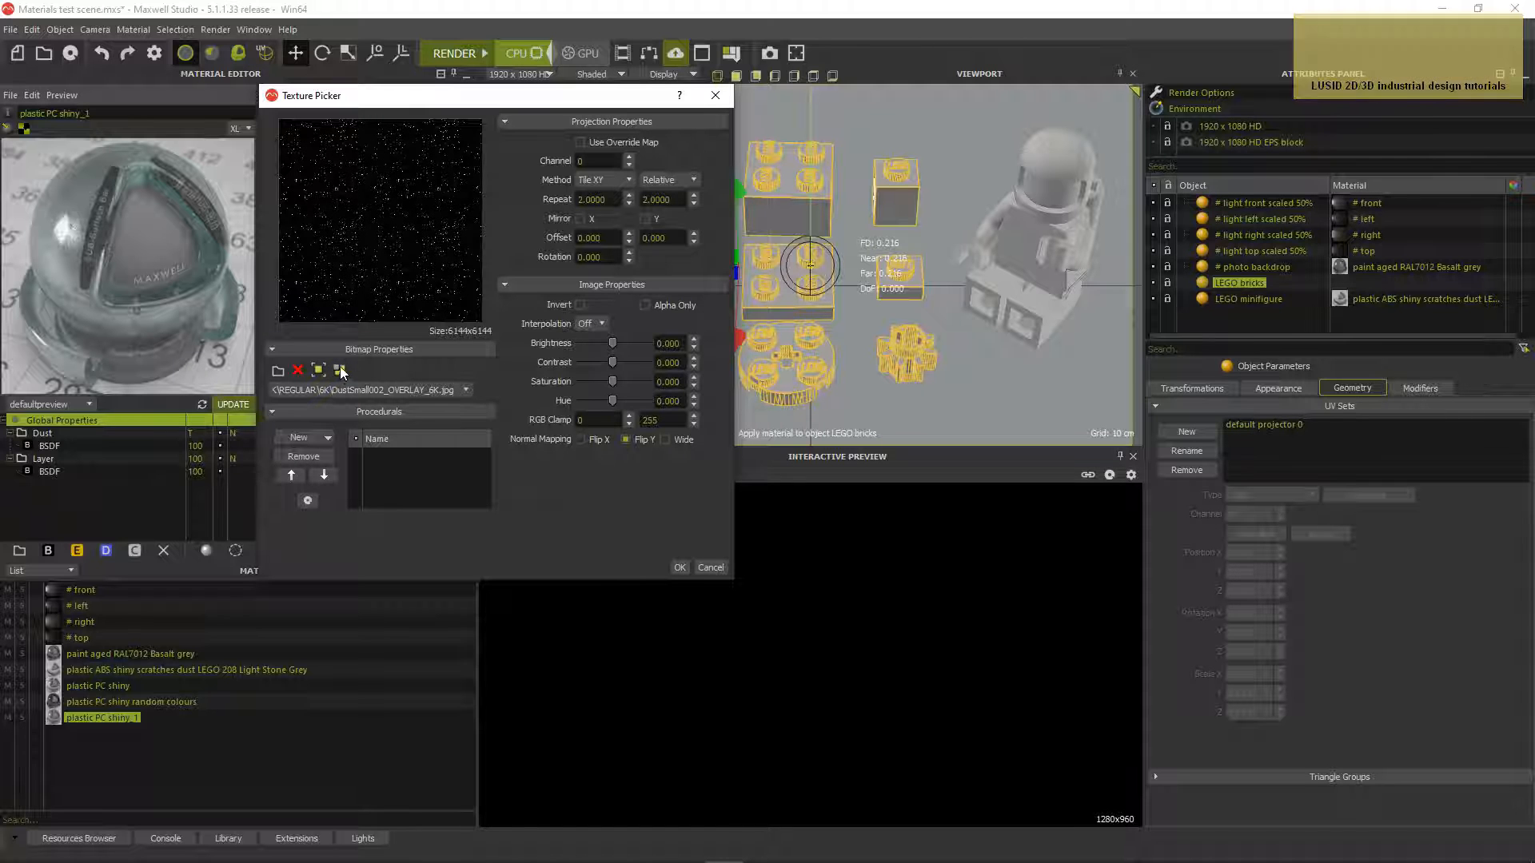
click(340, 371)
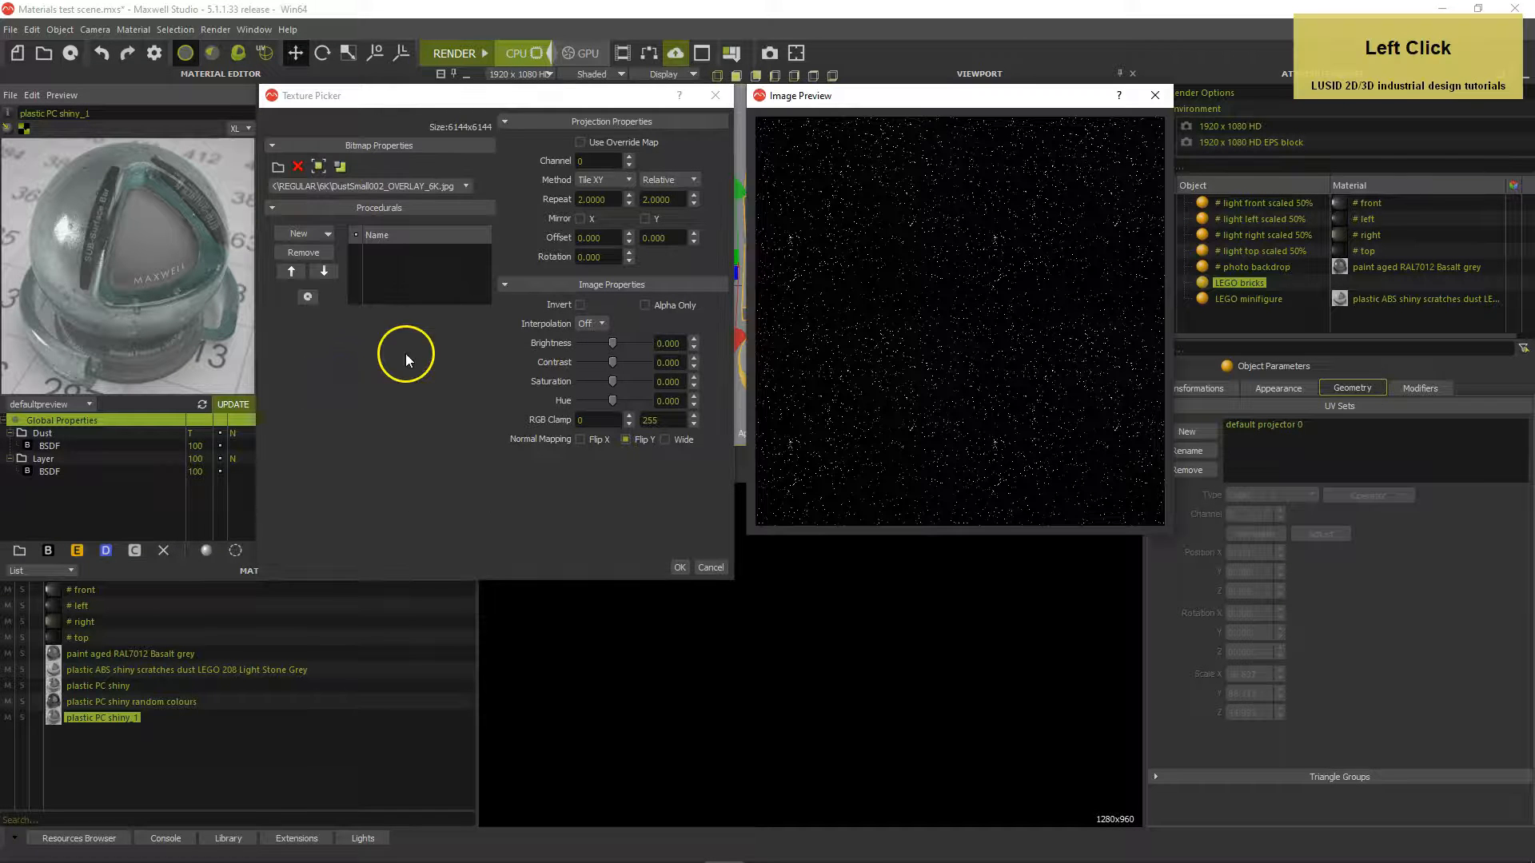
click(657, 181)
click(669, 202)
double_click(587, 200)
text(0.1)
key(Tab)
text(0.1)
key(Tab)
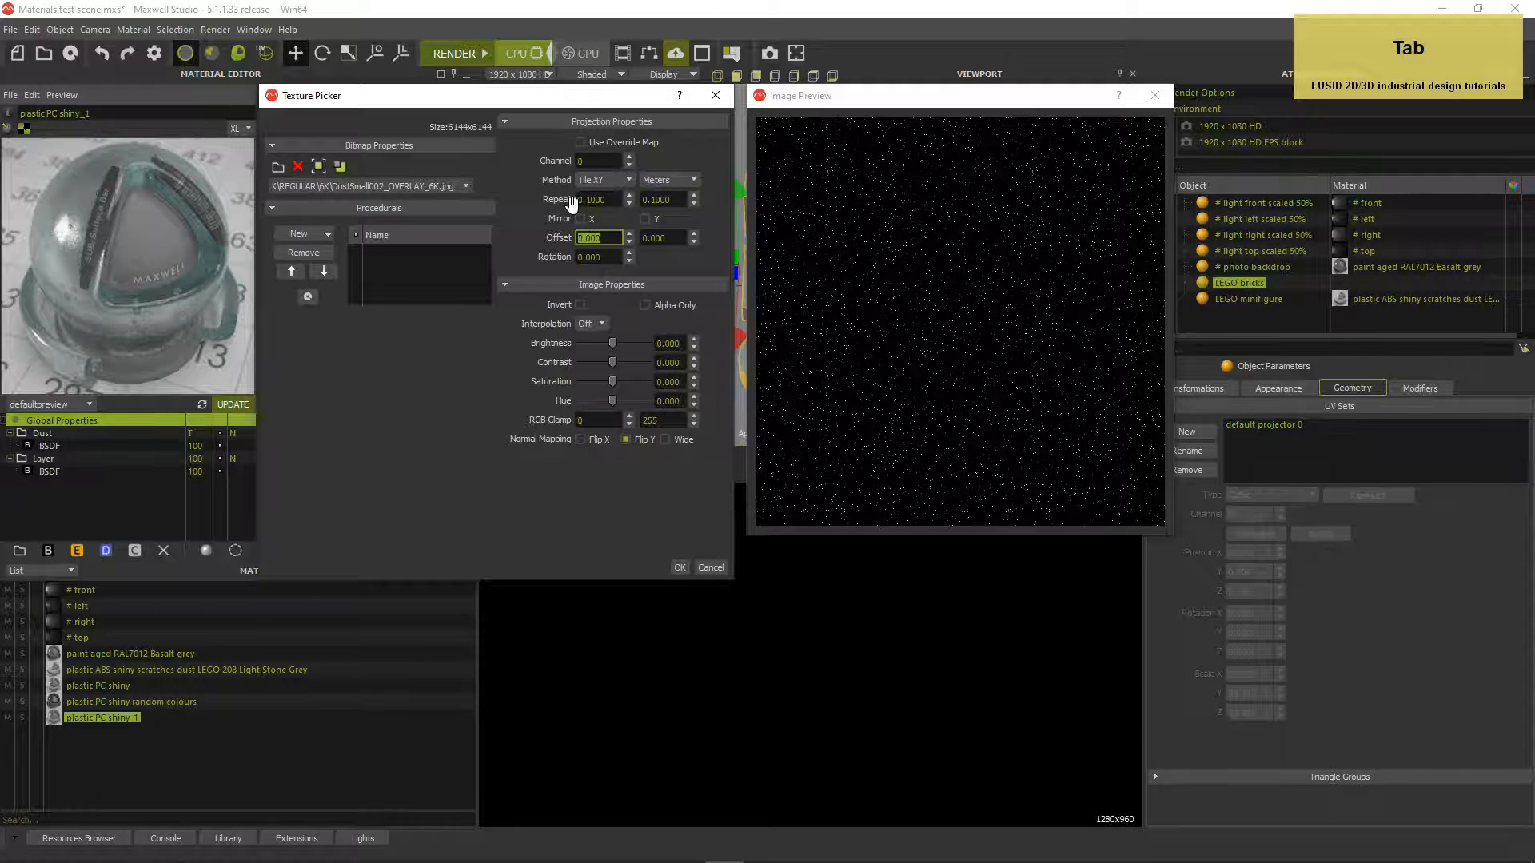
click(670, 343)
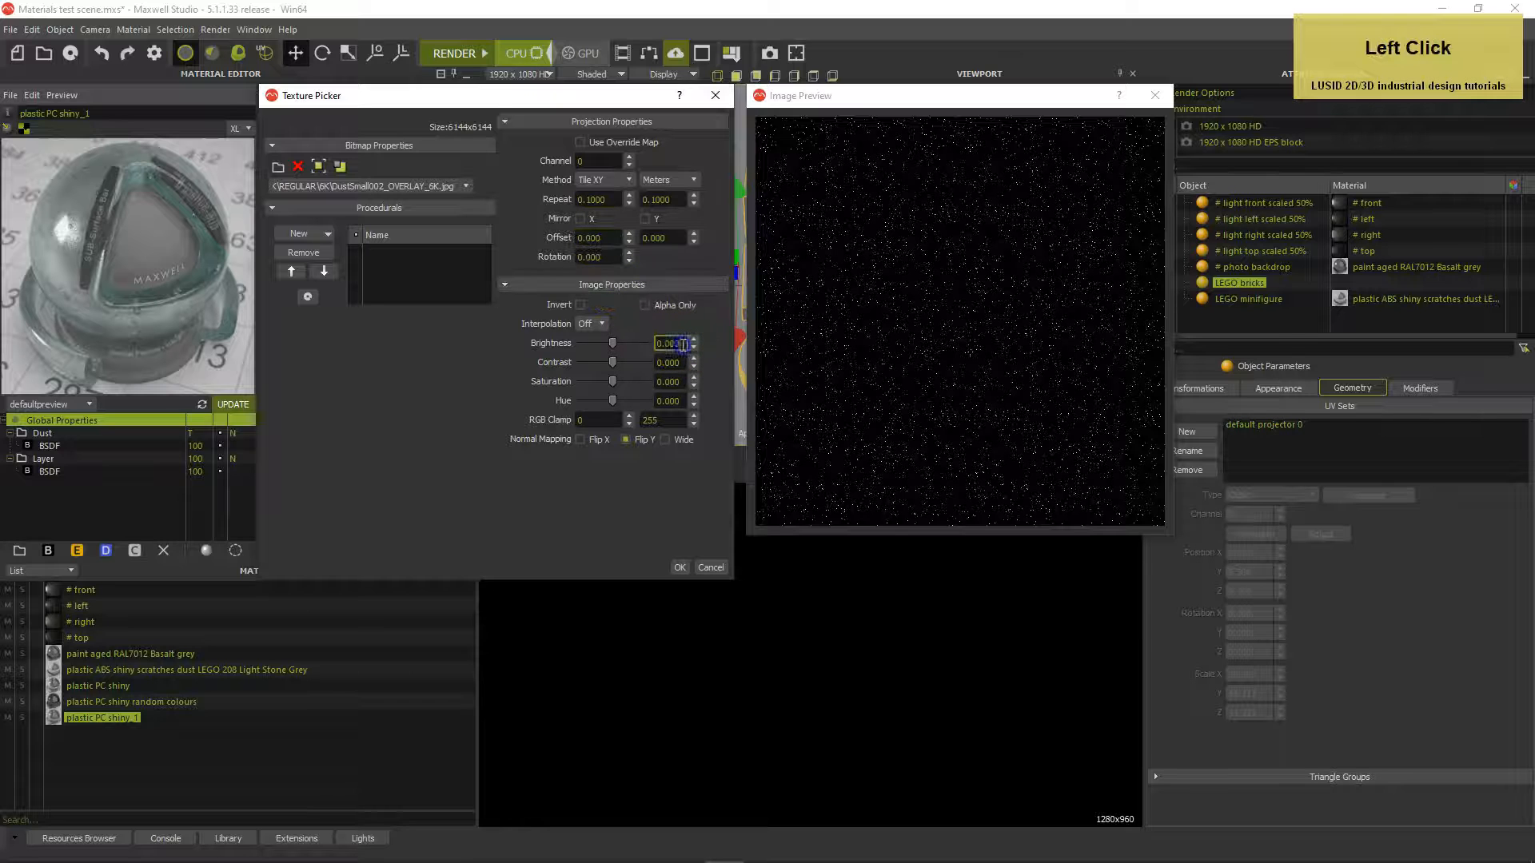
text(-30)
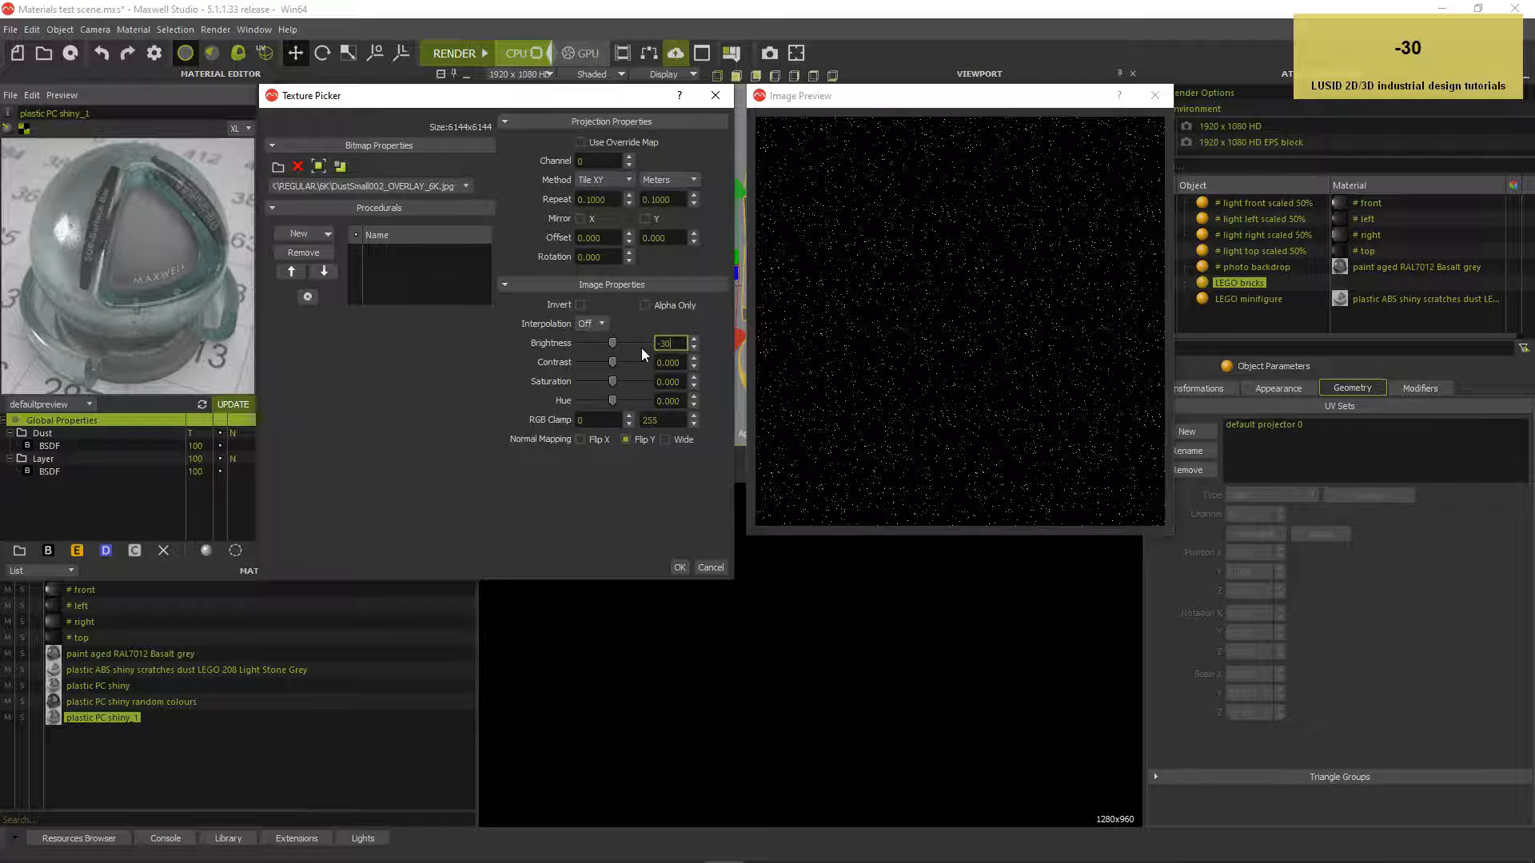
key(Tab)
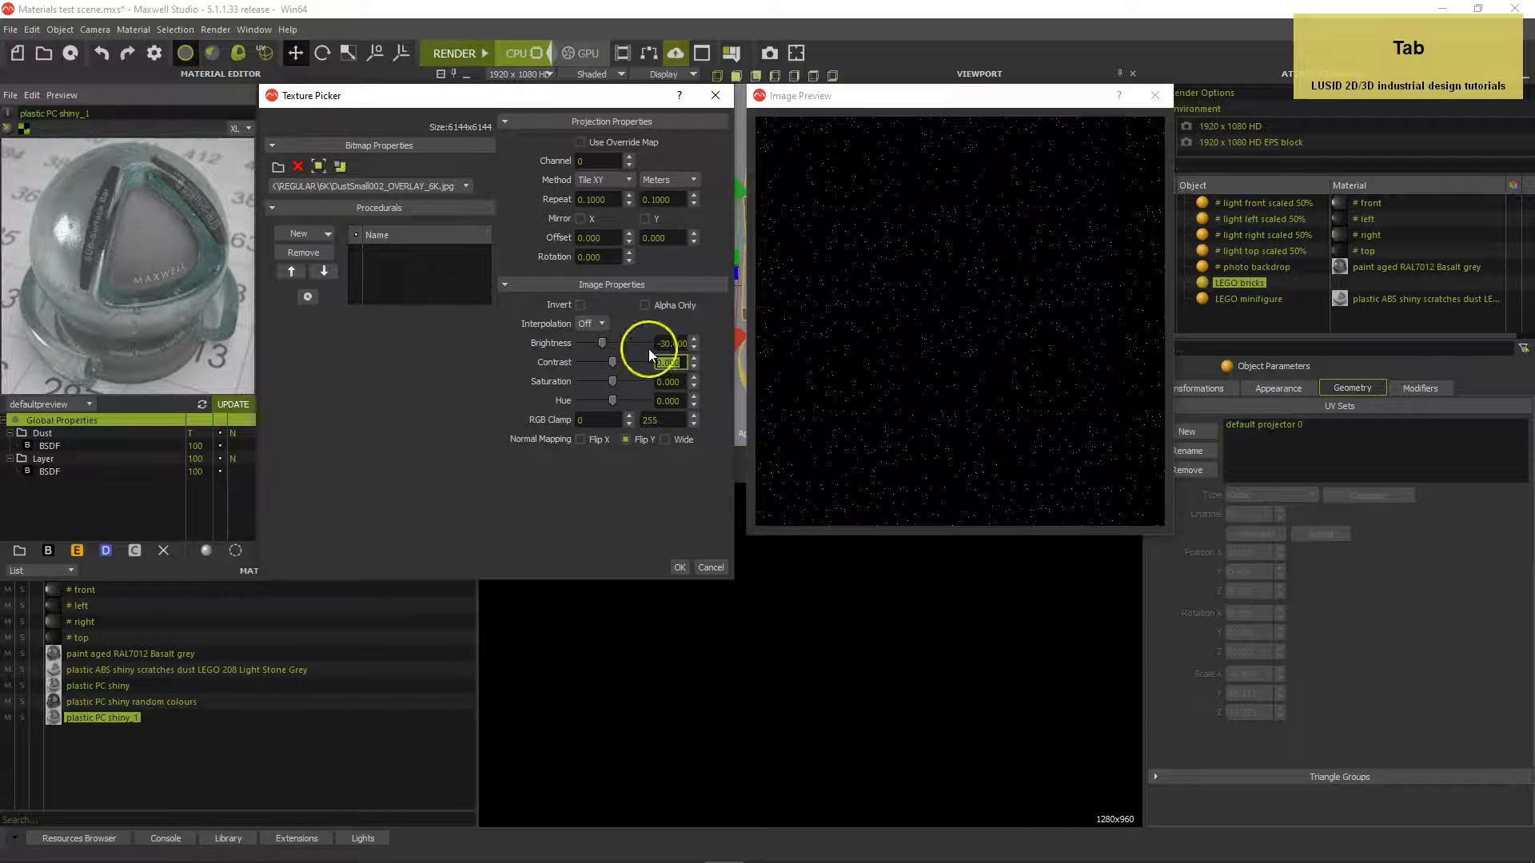
click(680, 567)
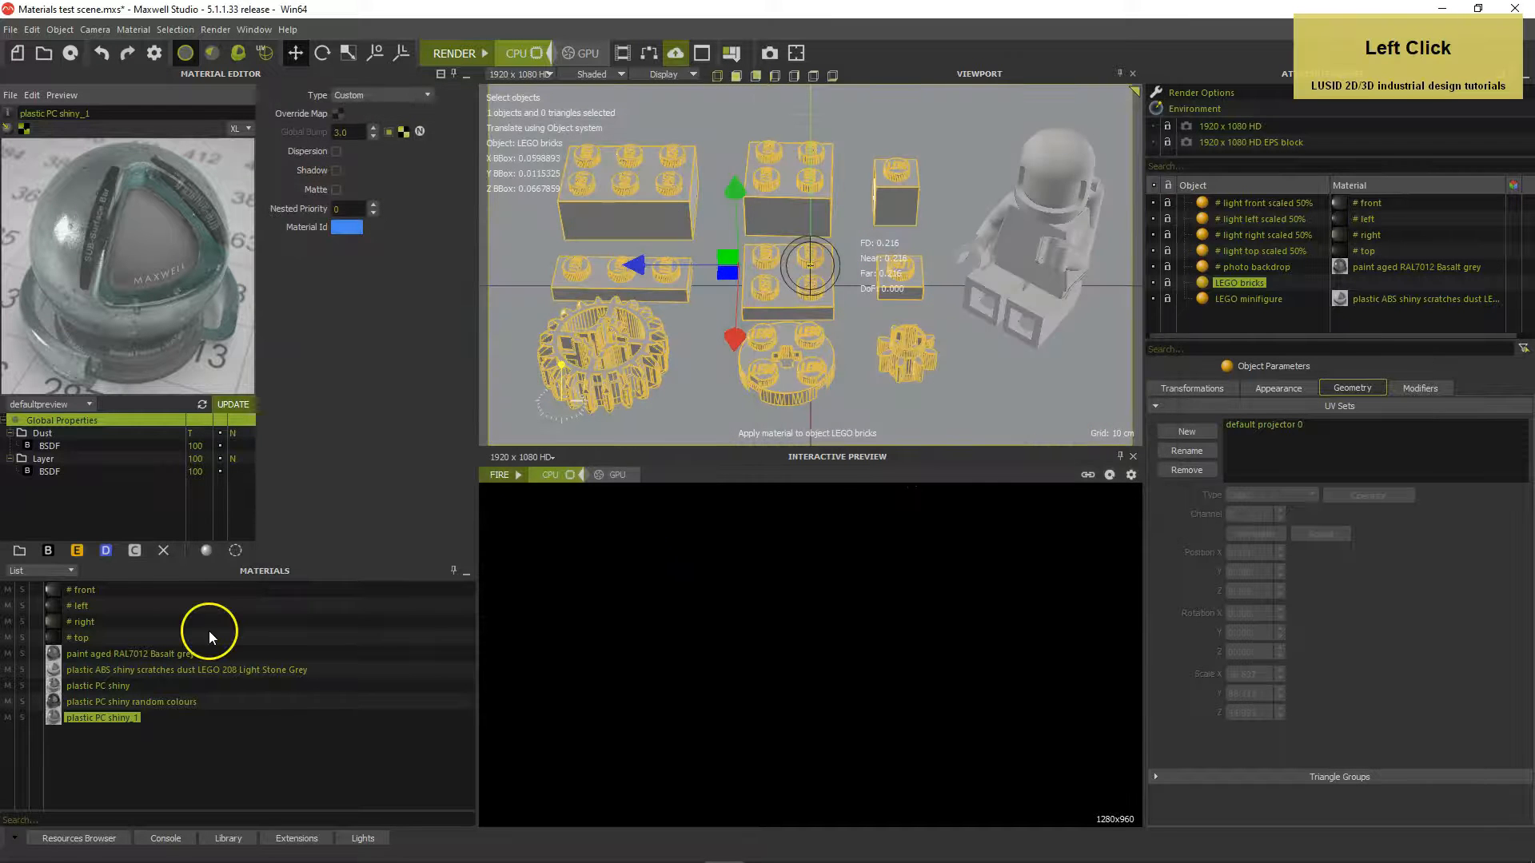
Give the Dust layer's mask texture 0.1 × 0.1 metre tiling and brightness -30
click(137, 432)
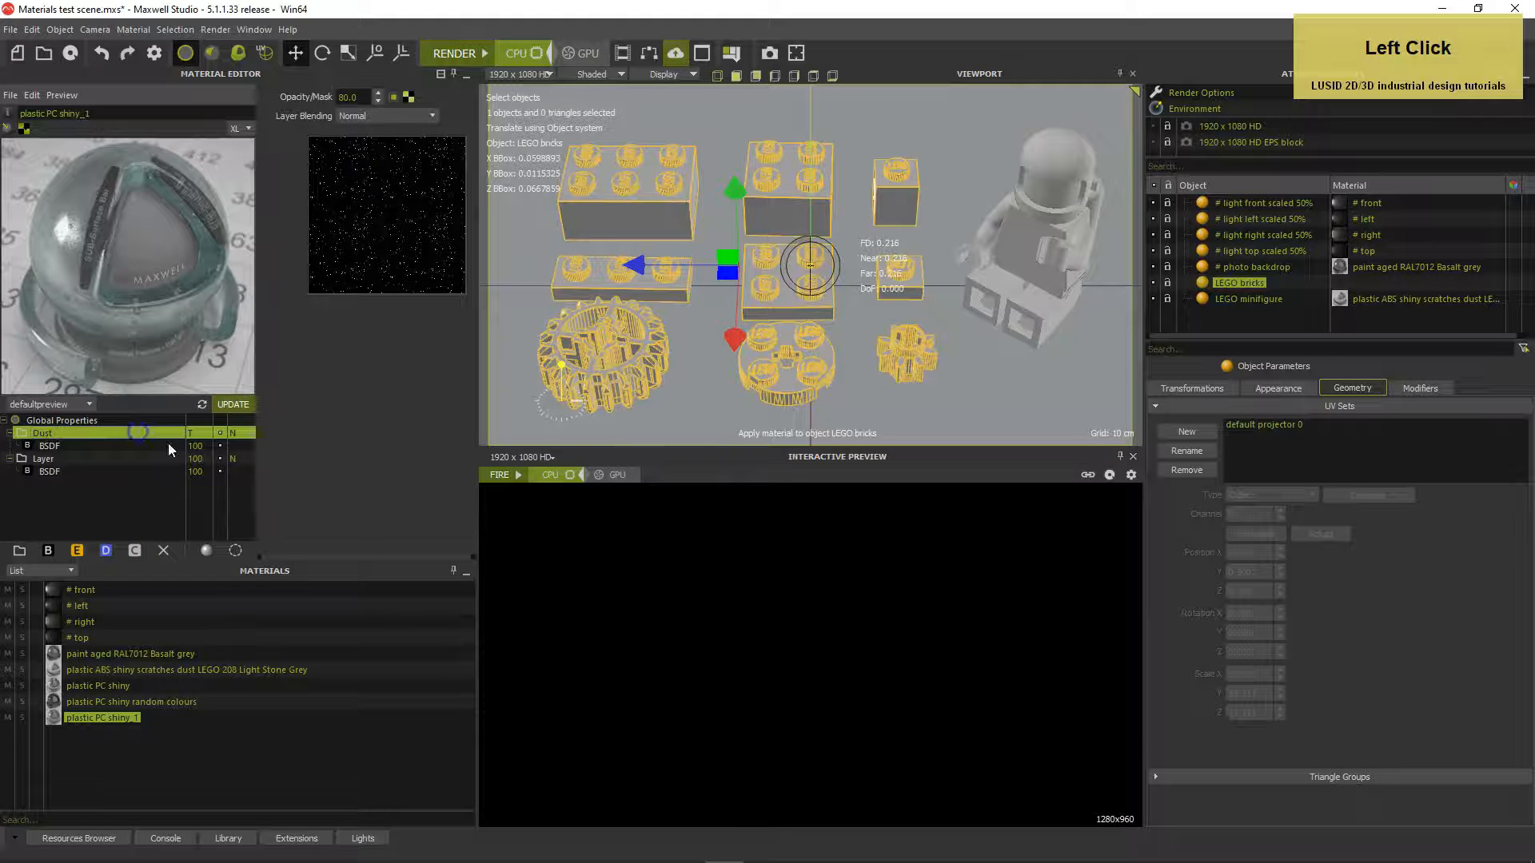
click(405, 101)
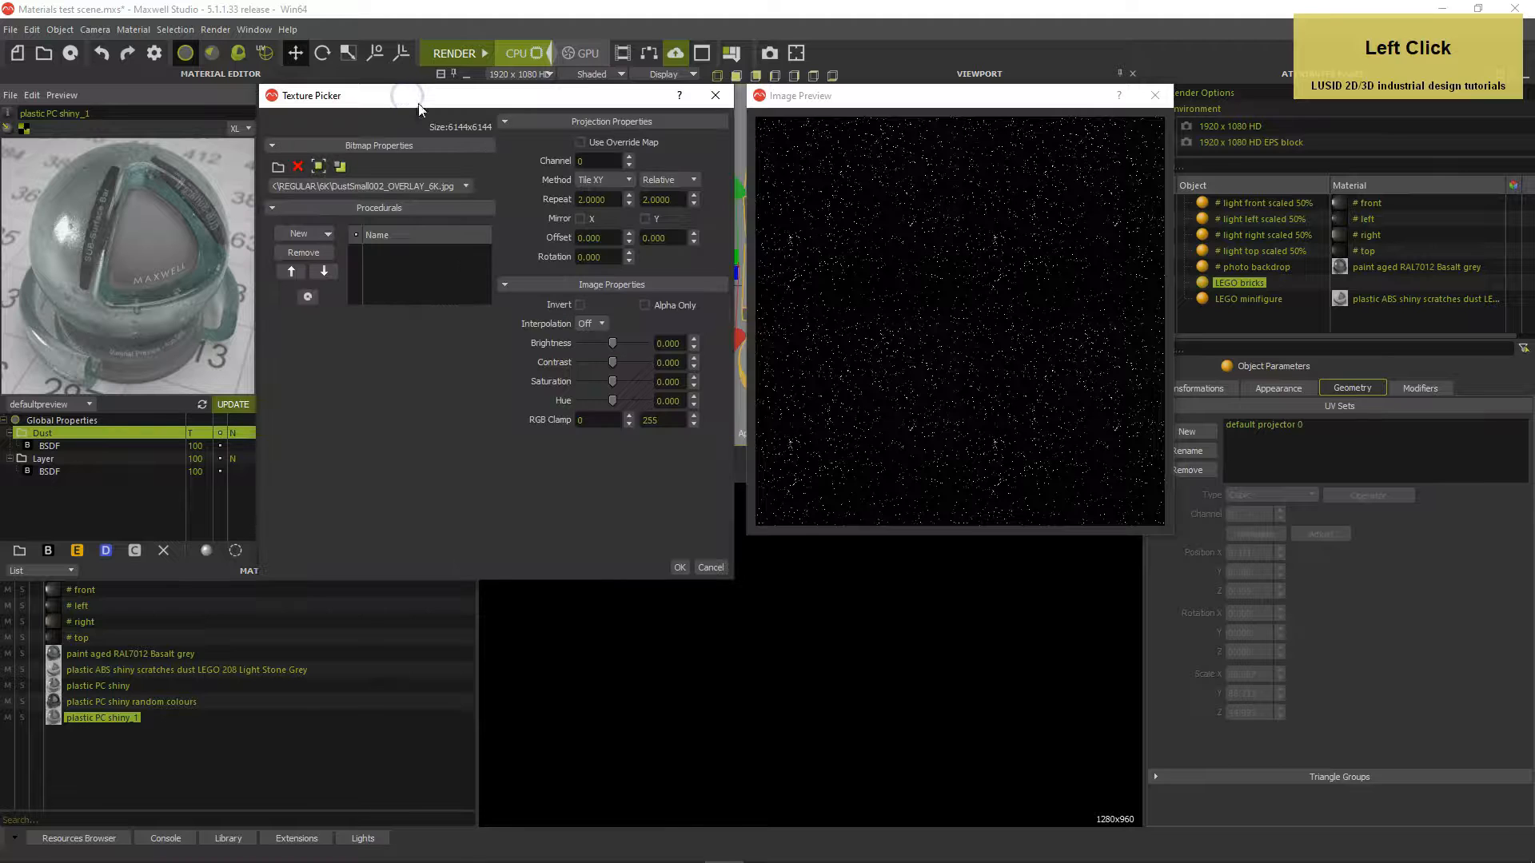
click(1154, 95)
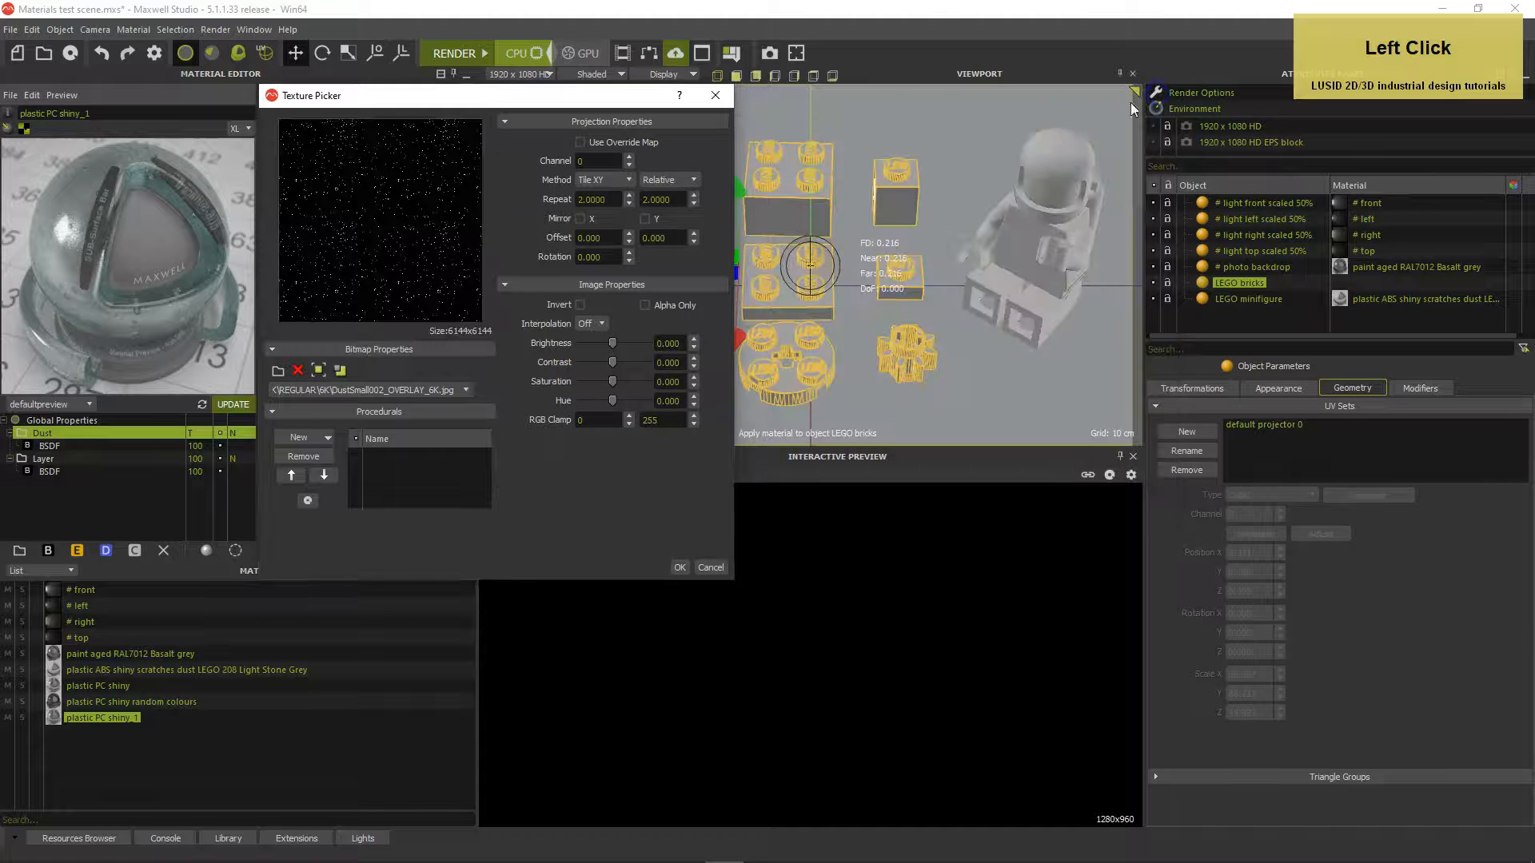
click(657, 179)
click(656, 204)
click(563, 201)
text(0.1)
key(Tab)
text(0.1)
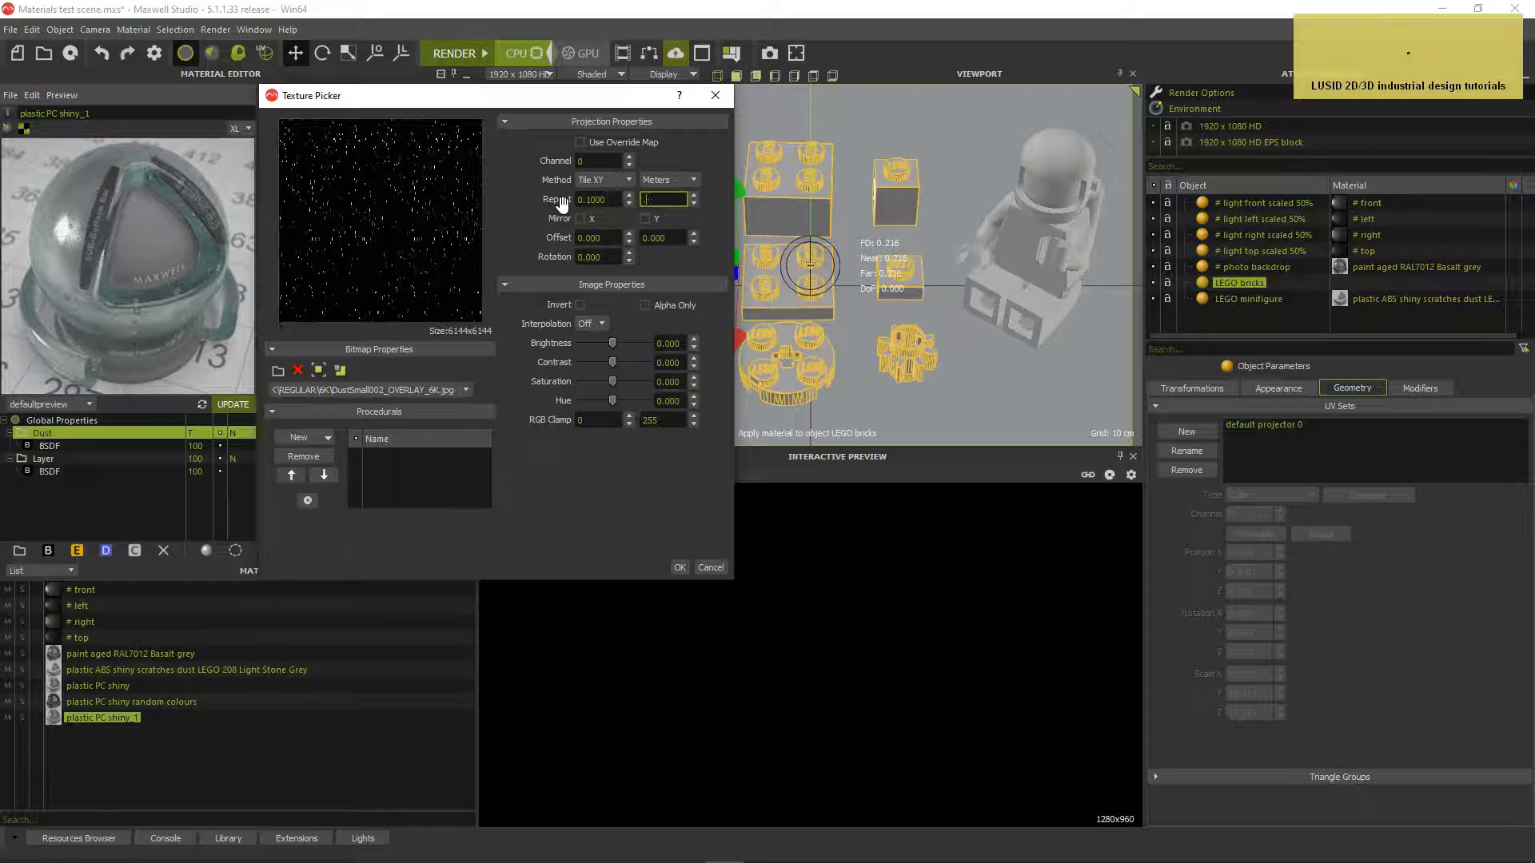
key(Tab)
click(671, 343)
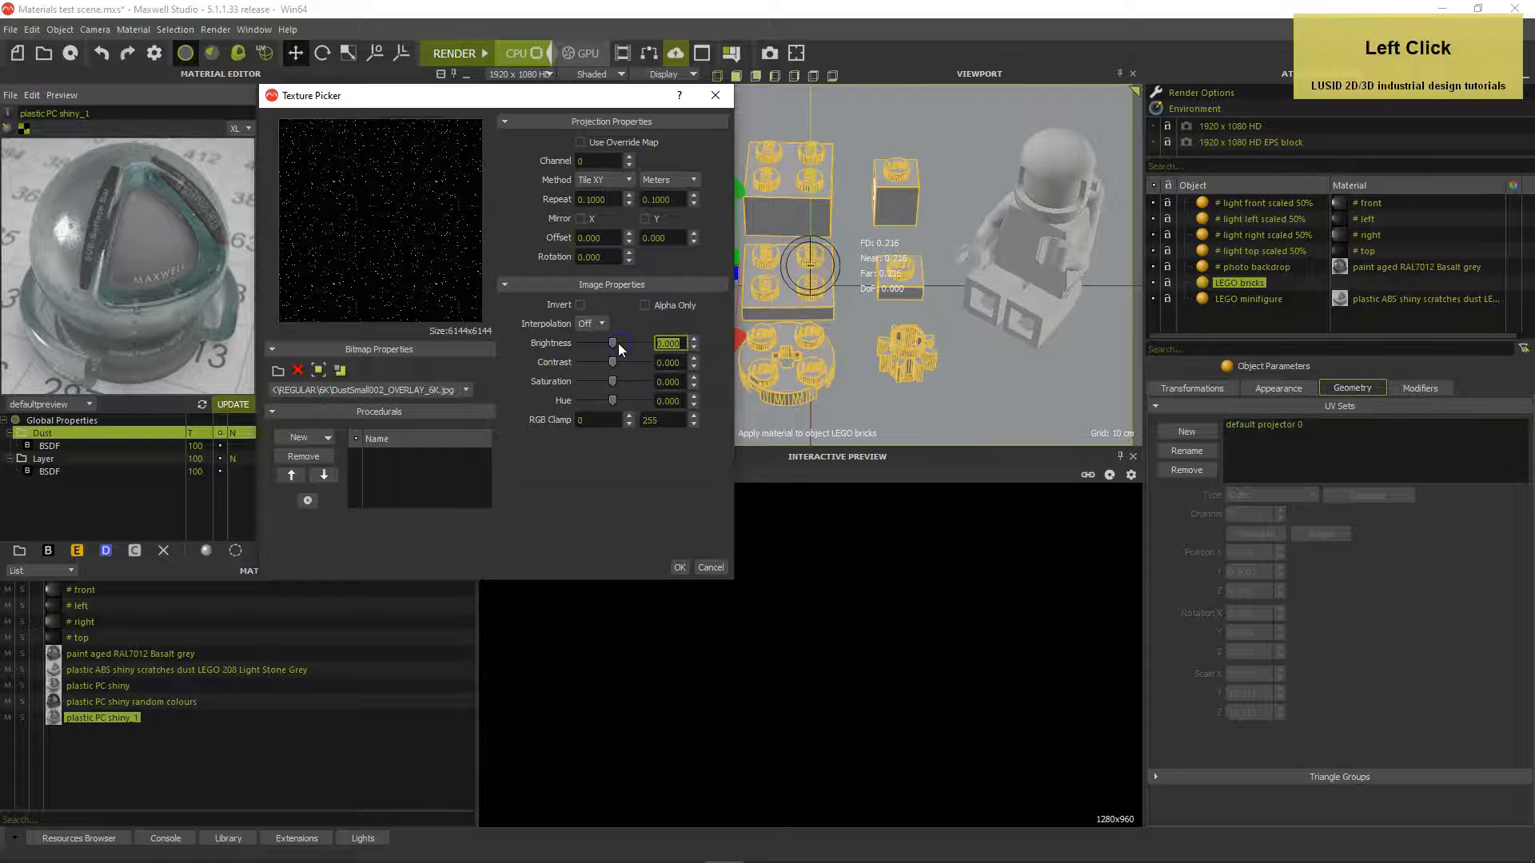
text(-30)
key(Tab)
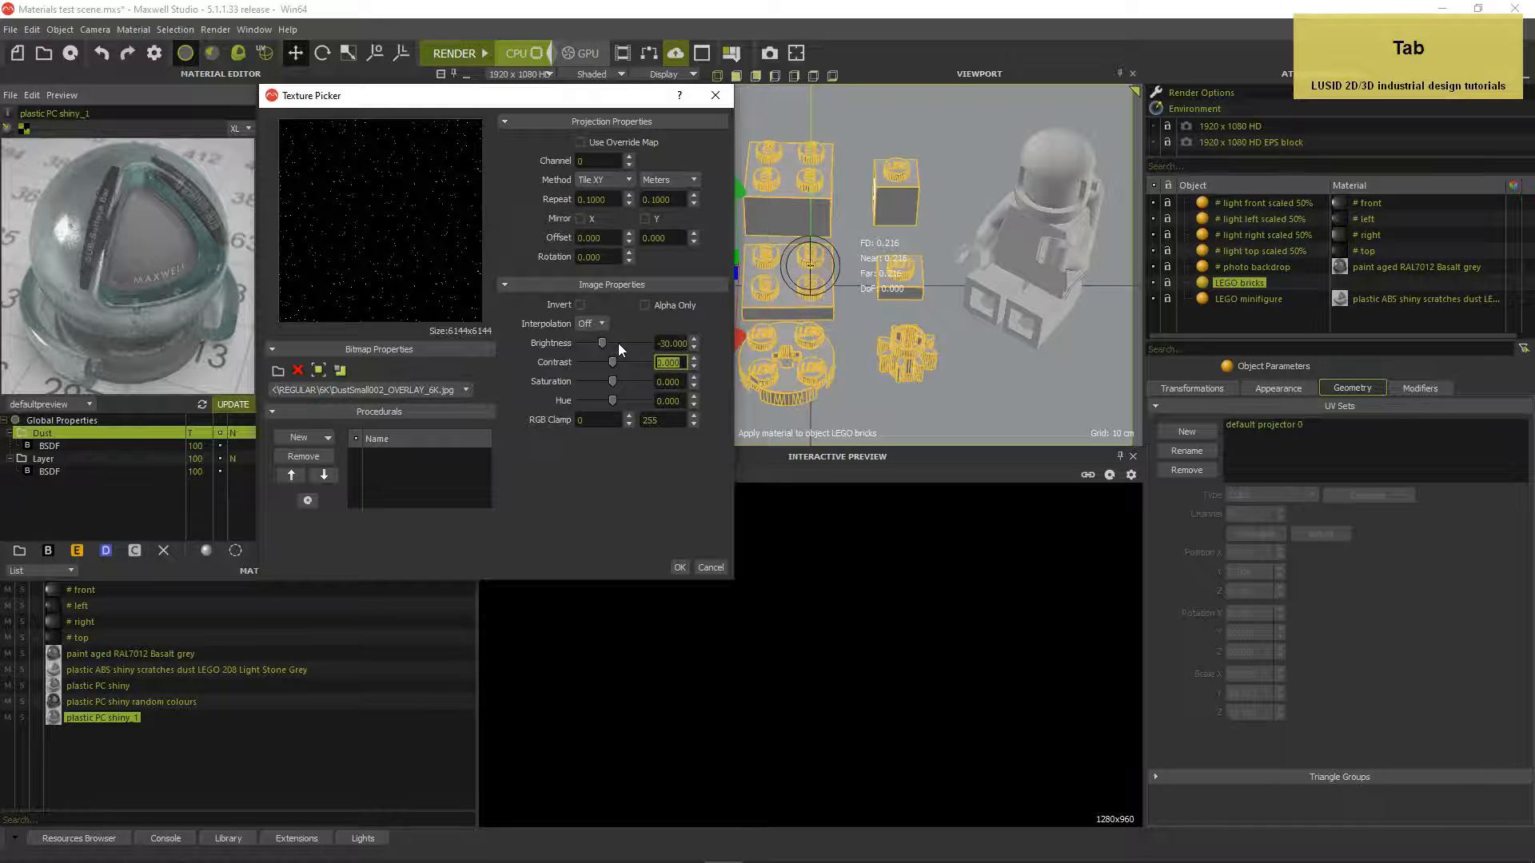
click(678, 566)
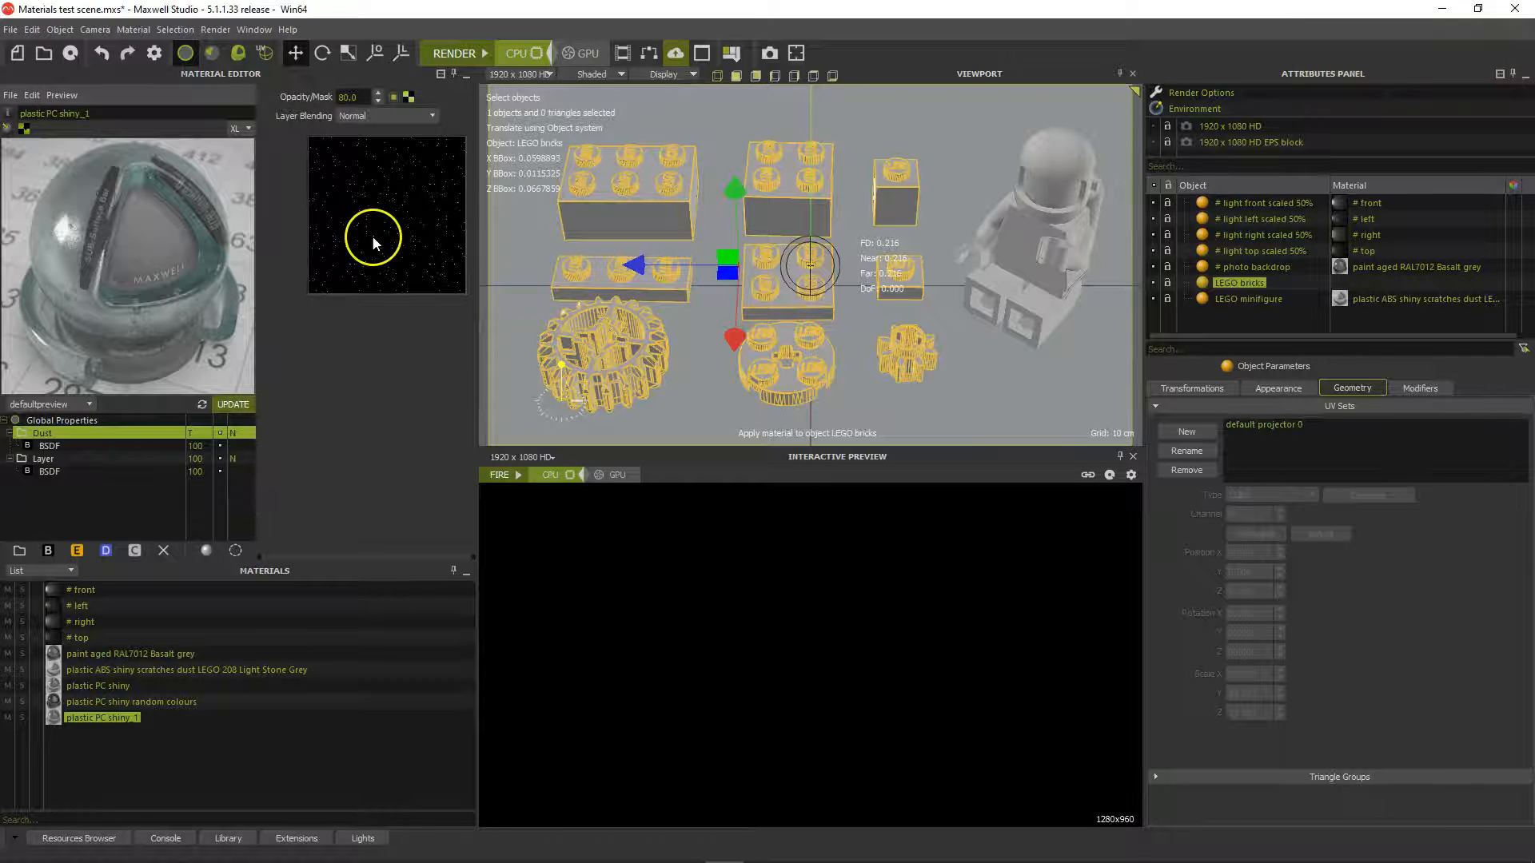
Lower the material's Global Bump to 0.3
click(147, 417)
click(343, 131)
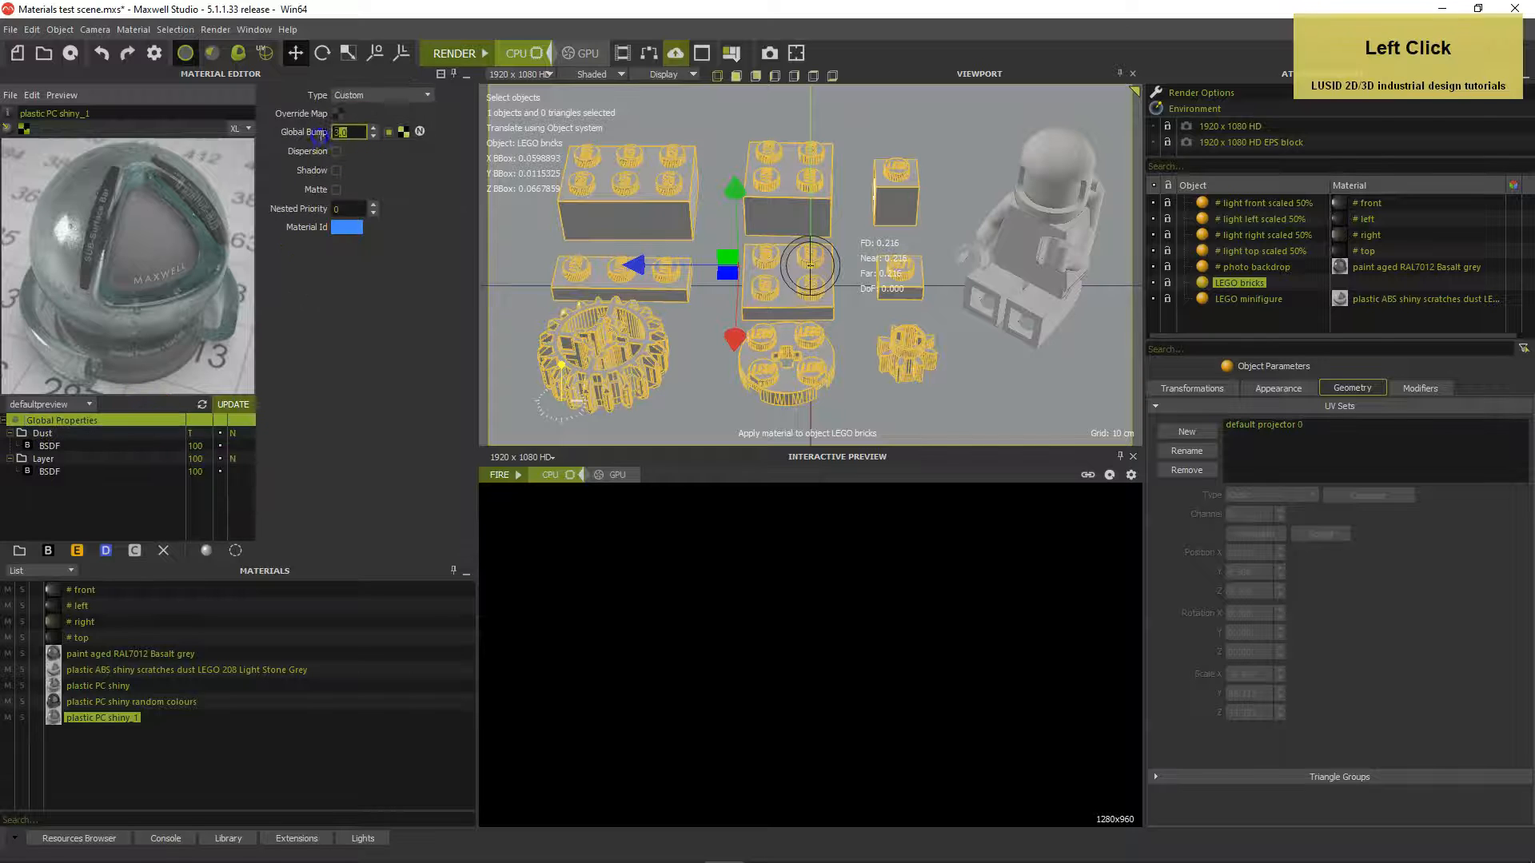
key(BackSpace)
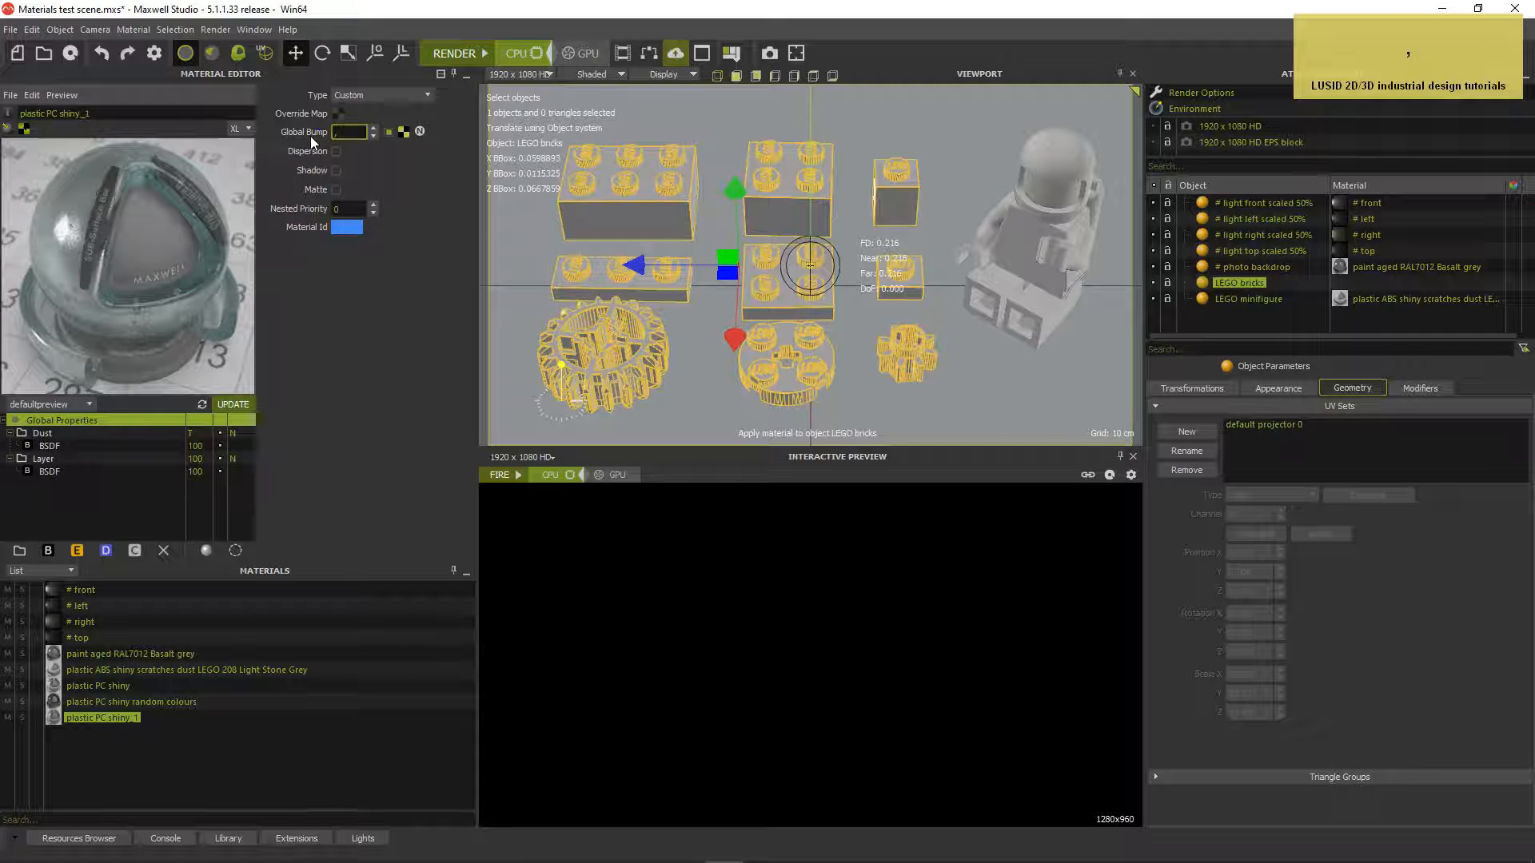
text(.3)
key(Return)
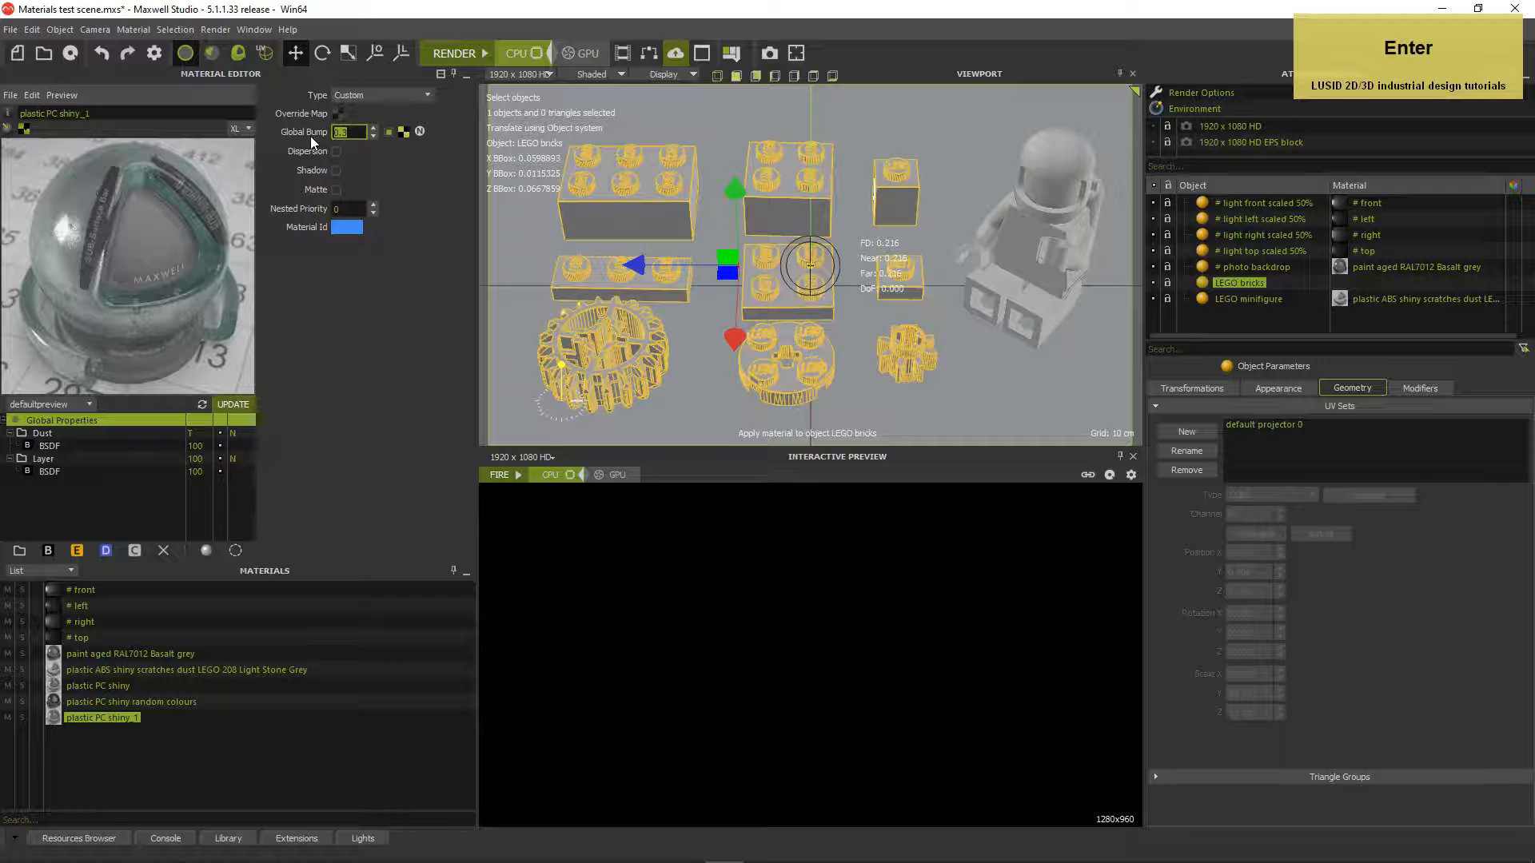
Set the base layer BSDF attenuation to 4.50
click(167, 471)
click(334, 210)
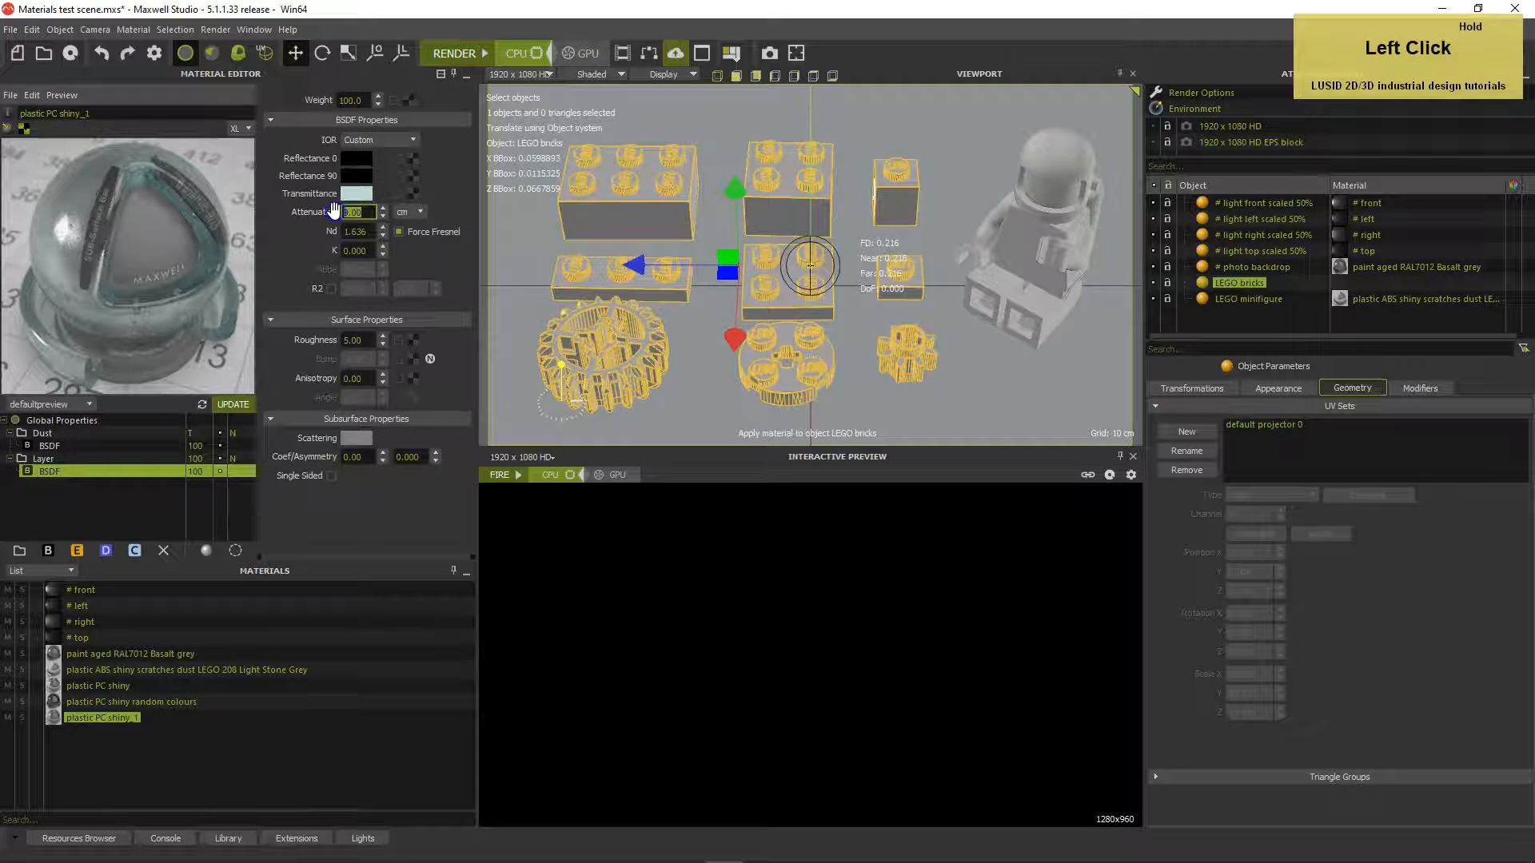
text(4.5)
key(Return)
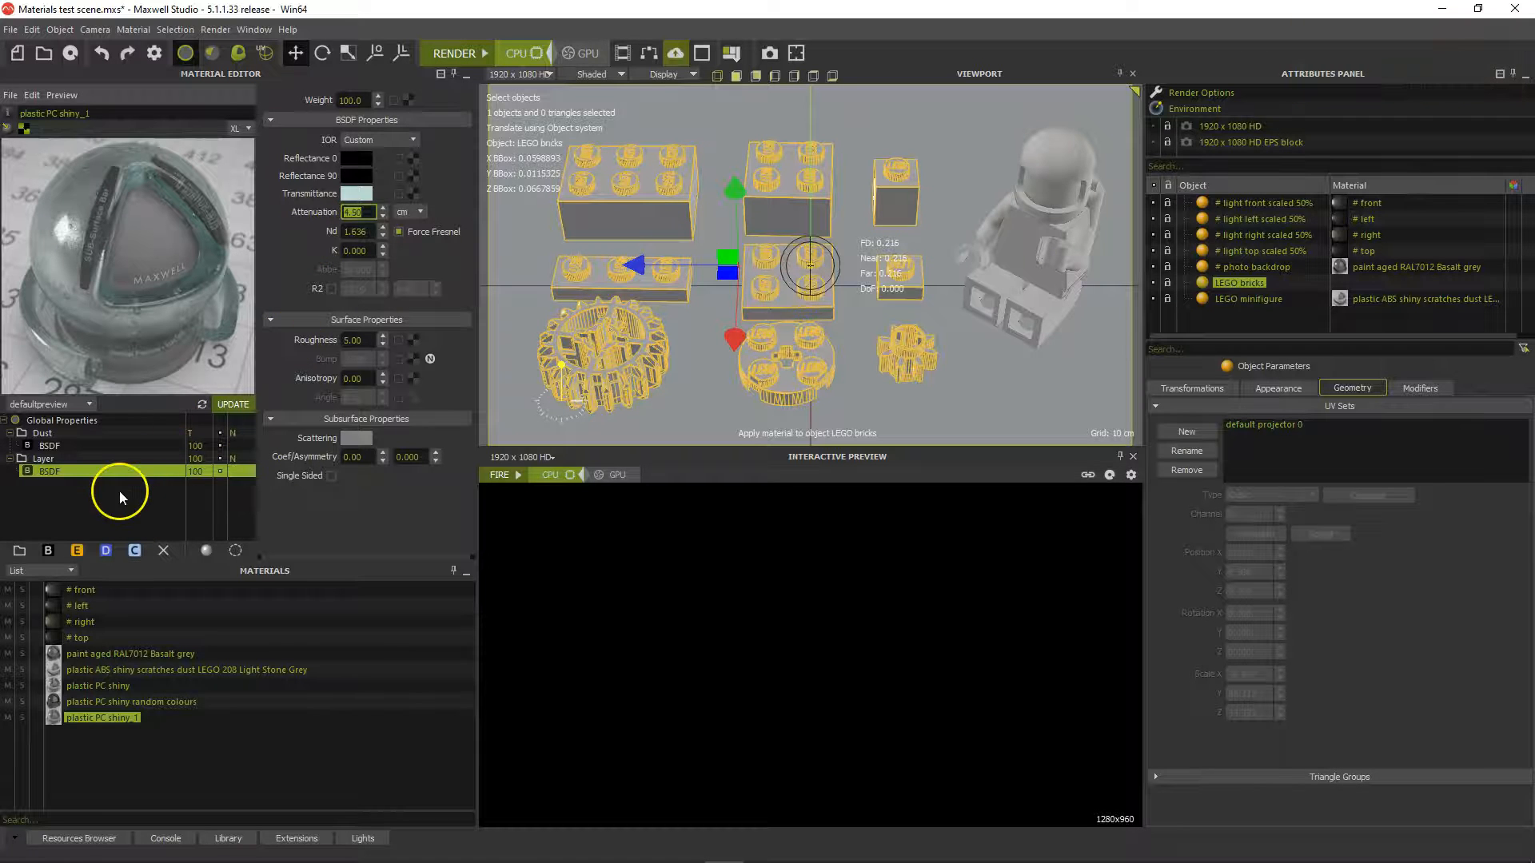
click(107, 113)
Rename the material to 'plastic PET shiny_dust'
drag(107, 115, 51, 122)
text(PE)
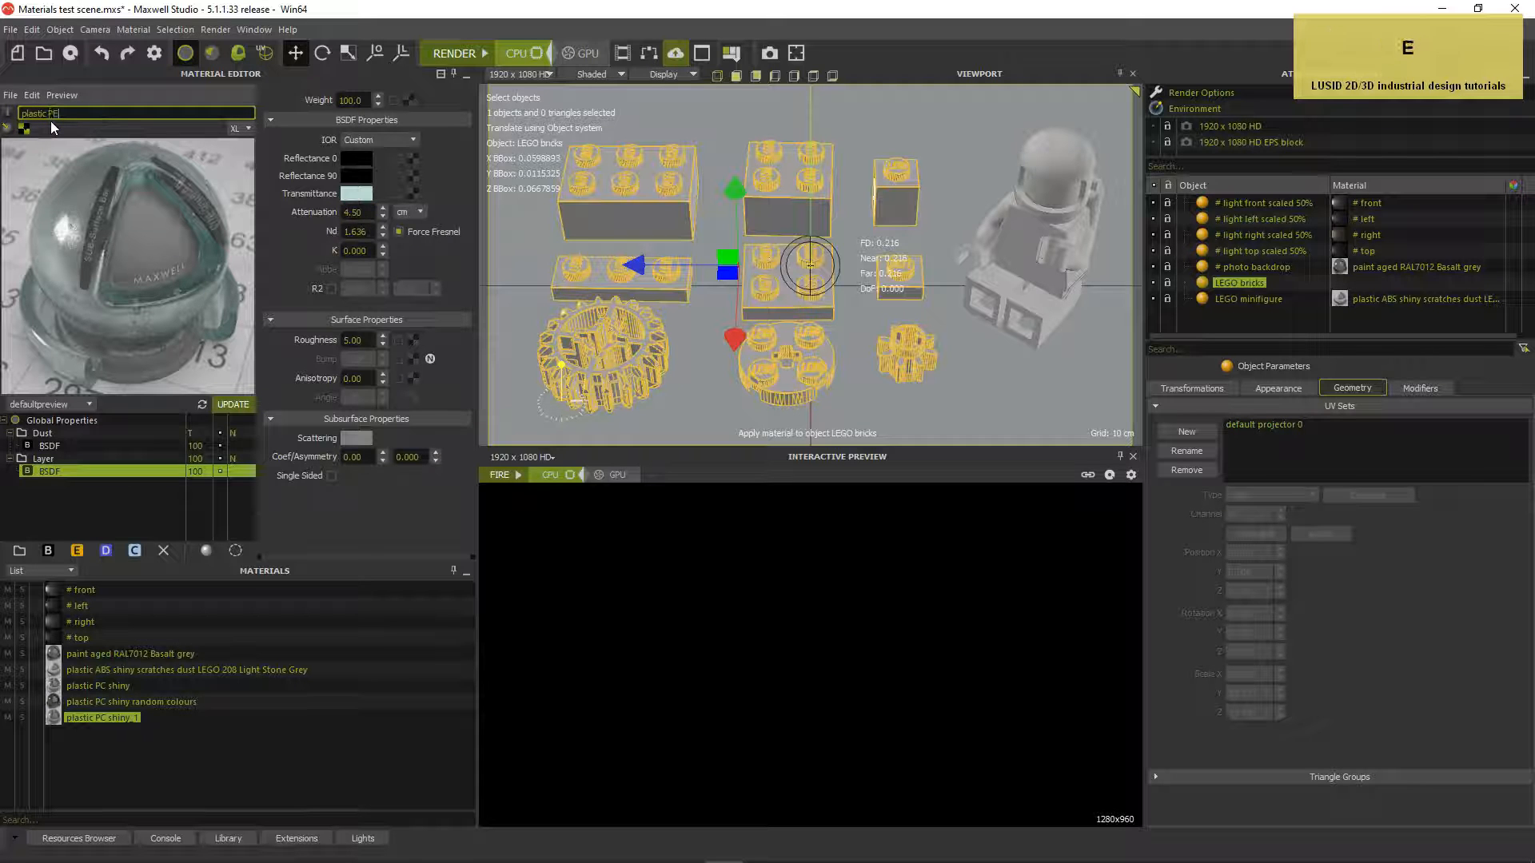
text(T shiny_dust)
key(Return)
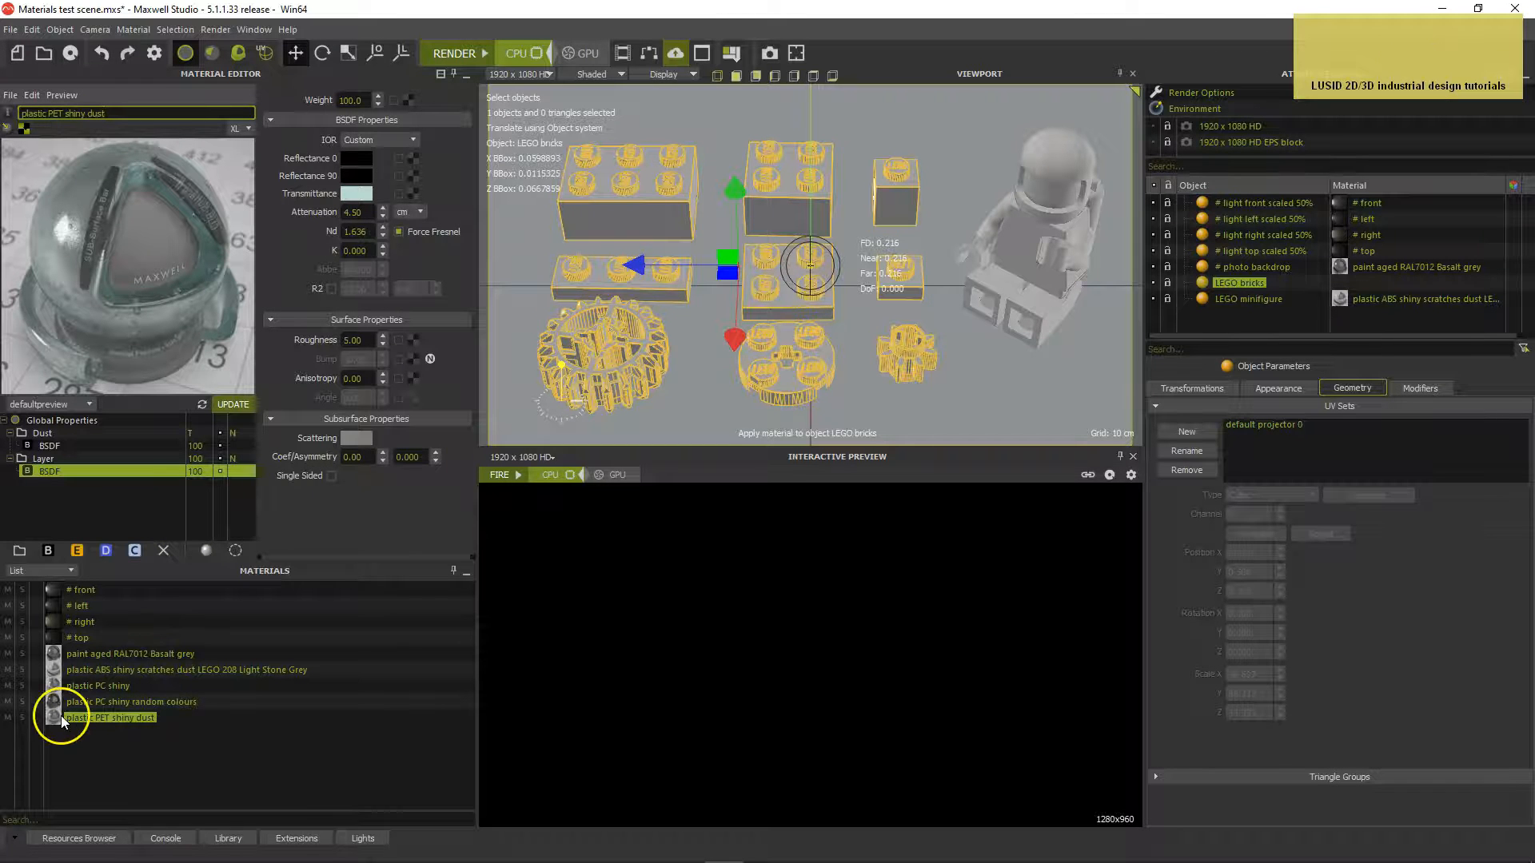
Assign it to the LEGO bricks with default projector 0 normalized, and start rendering
drag(51, 716, 1203, 286)
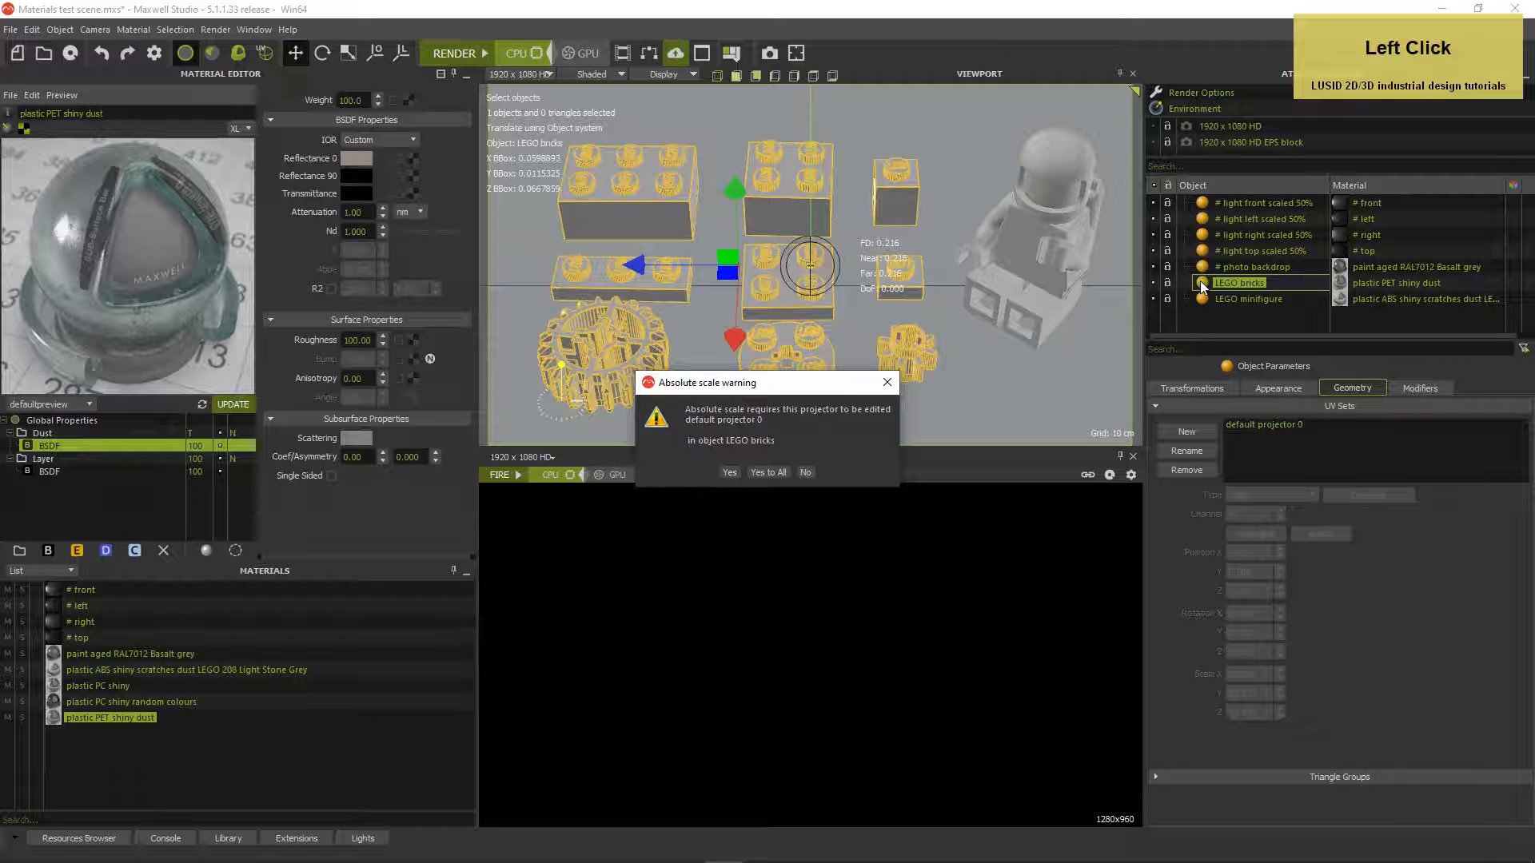
click(1125, 318)
click(729, 472)
click(1199, 472)
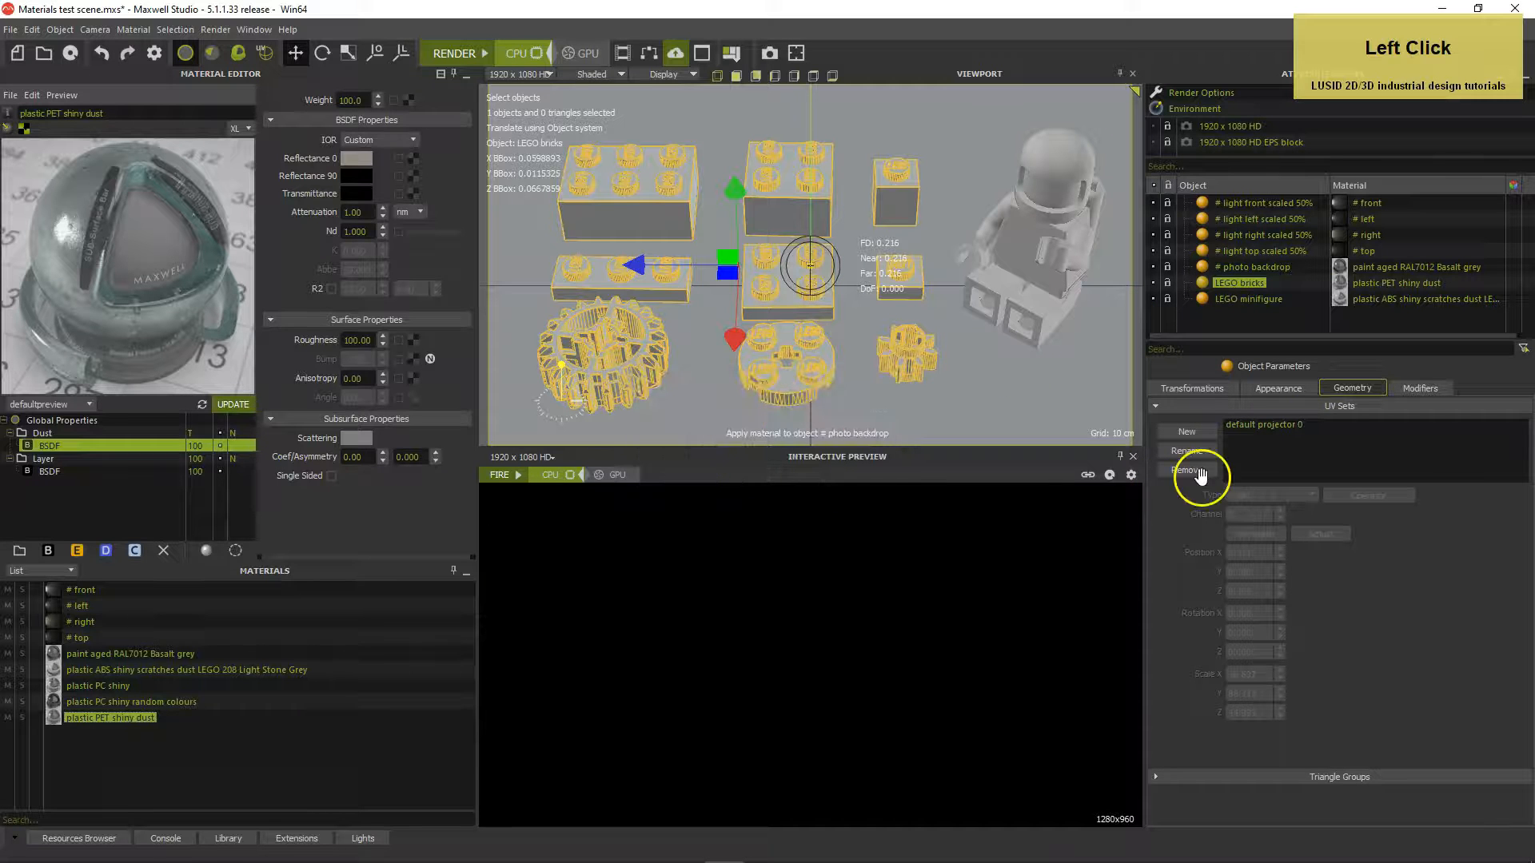
click(1276, 425)
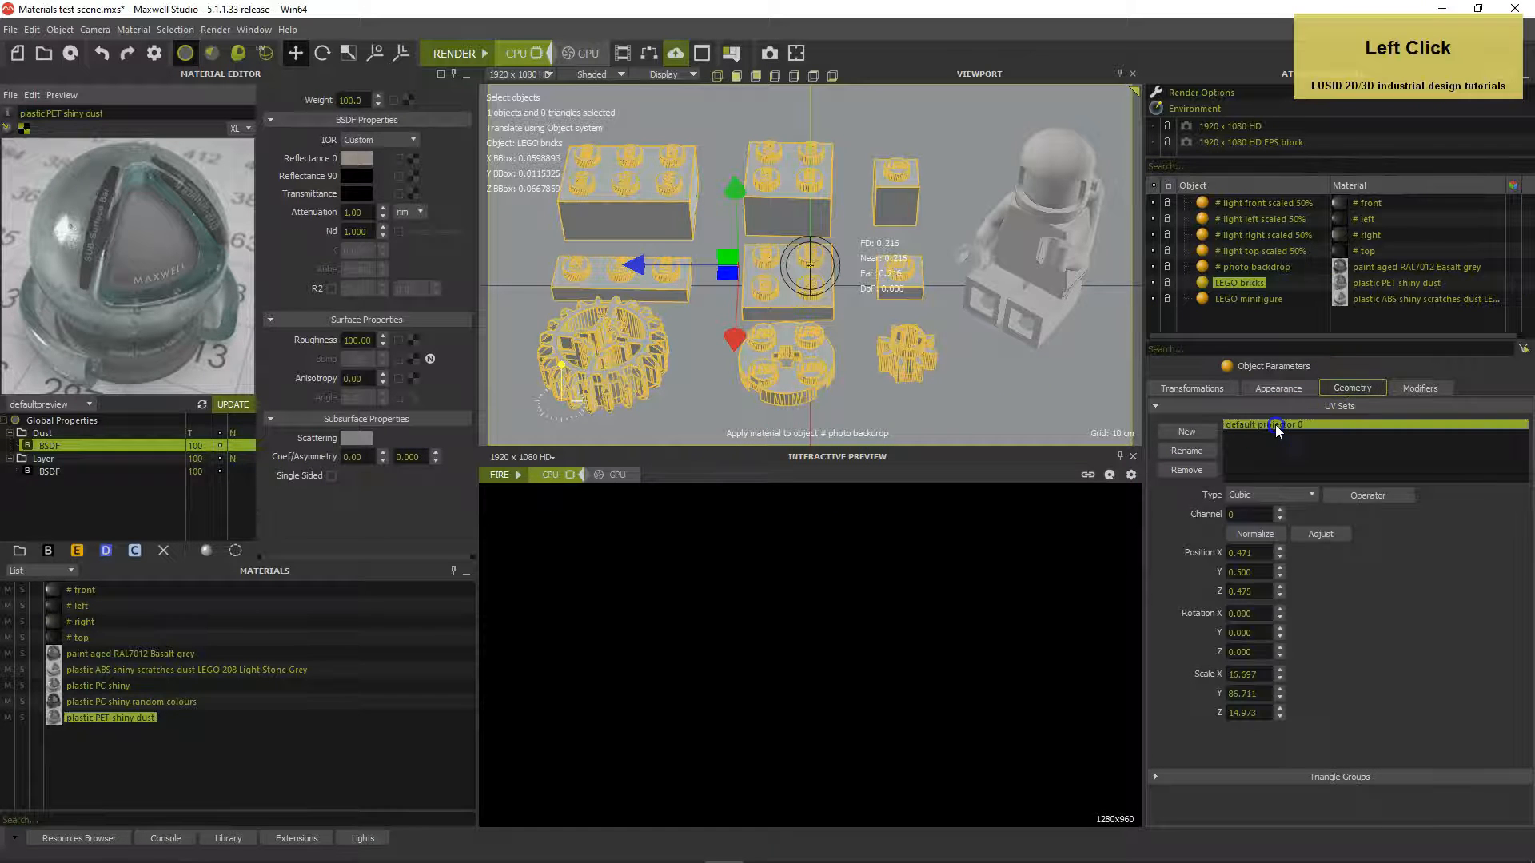
click(1261, 496)
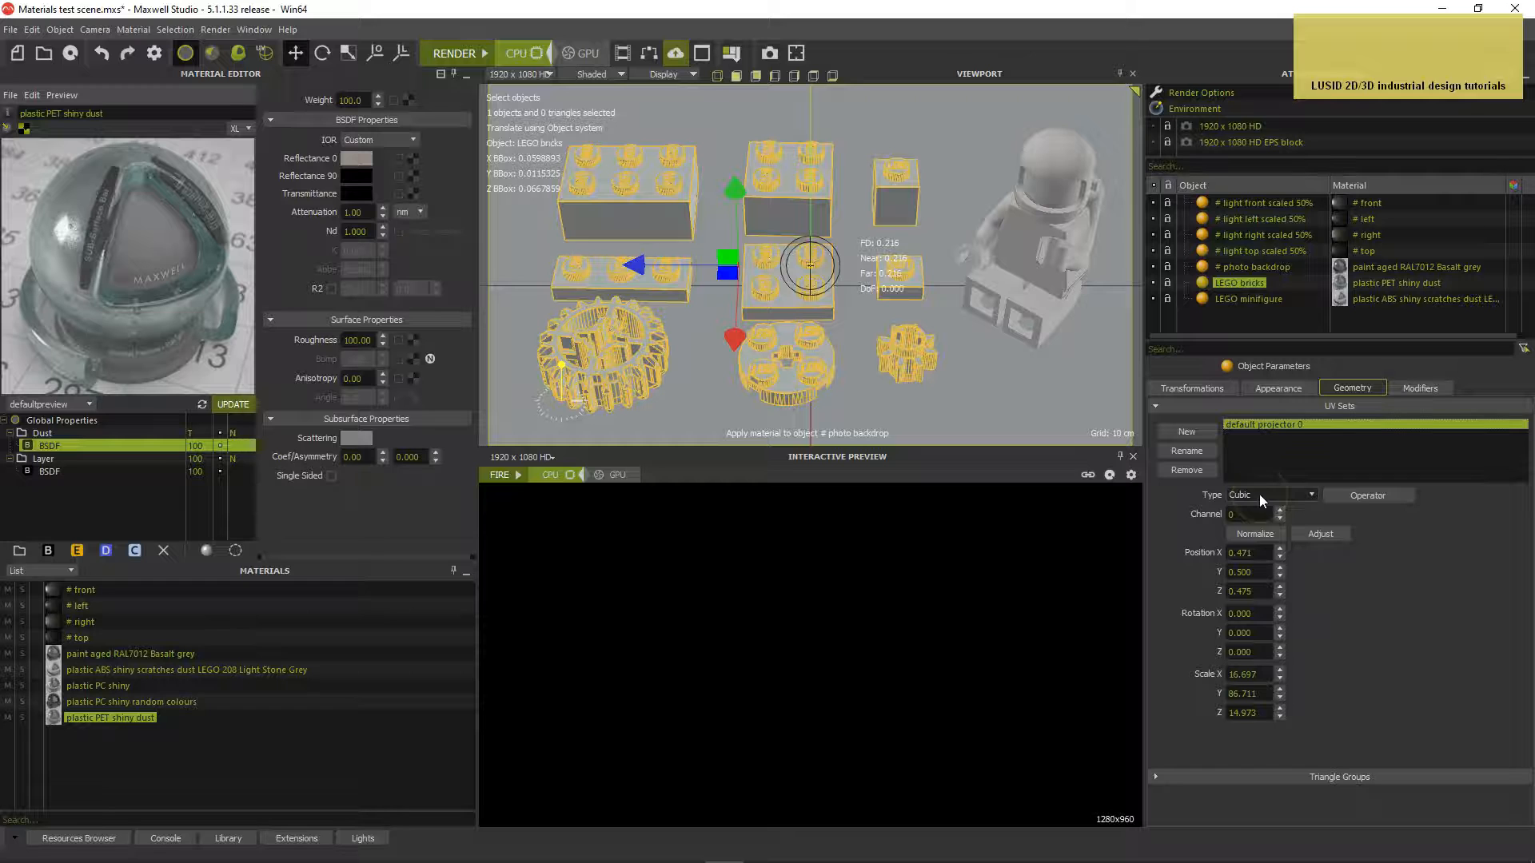
click(1254, 533)
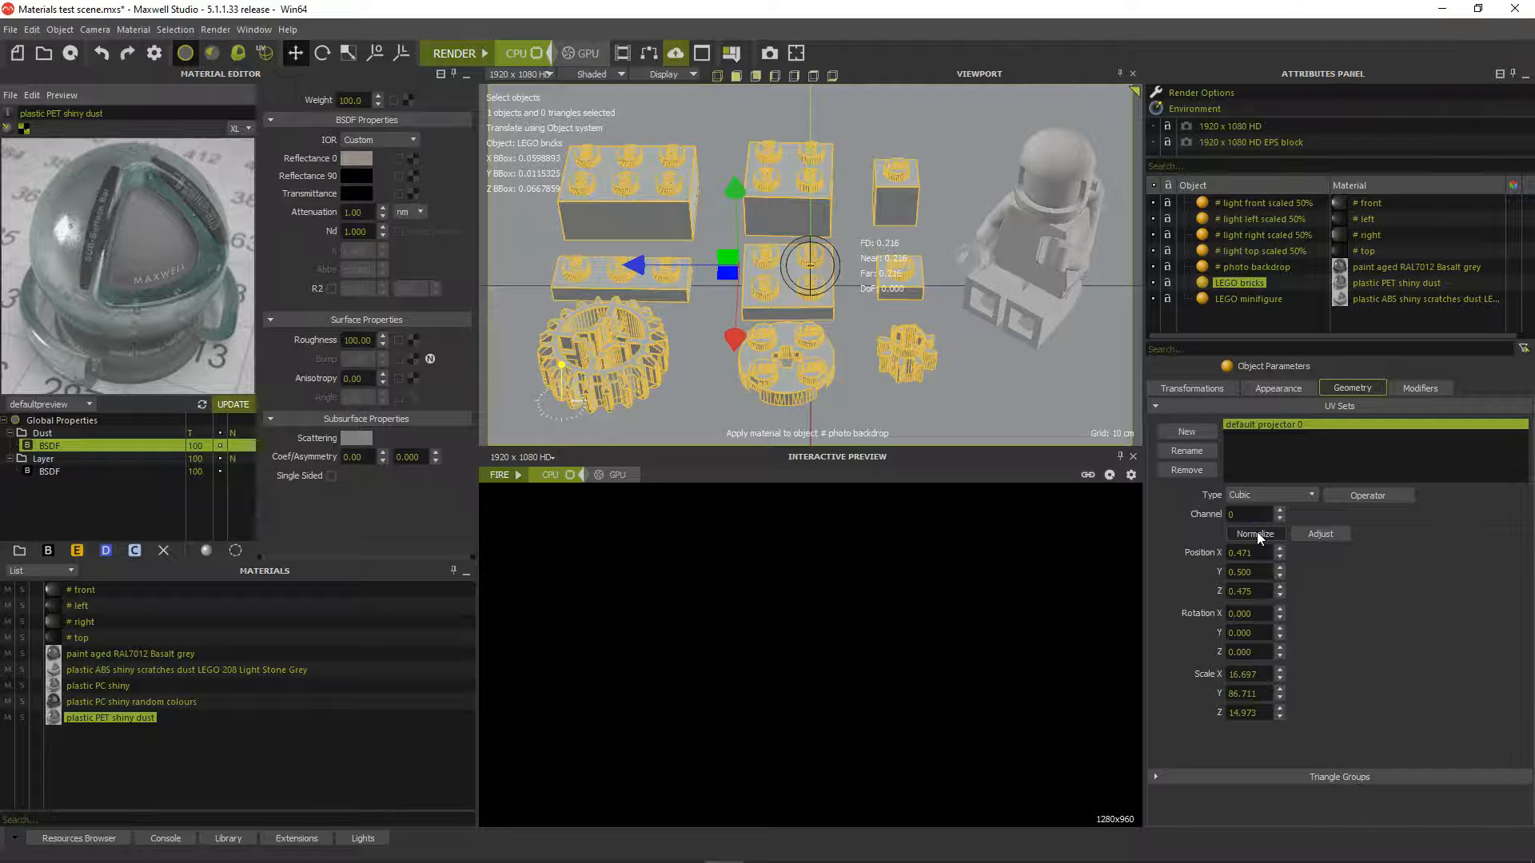
click(451, 52)
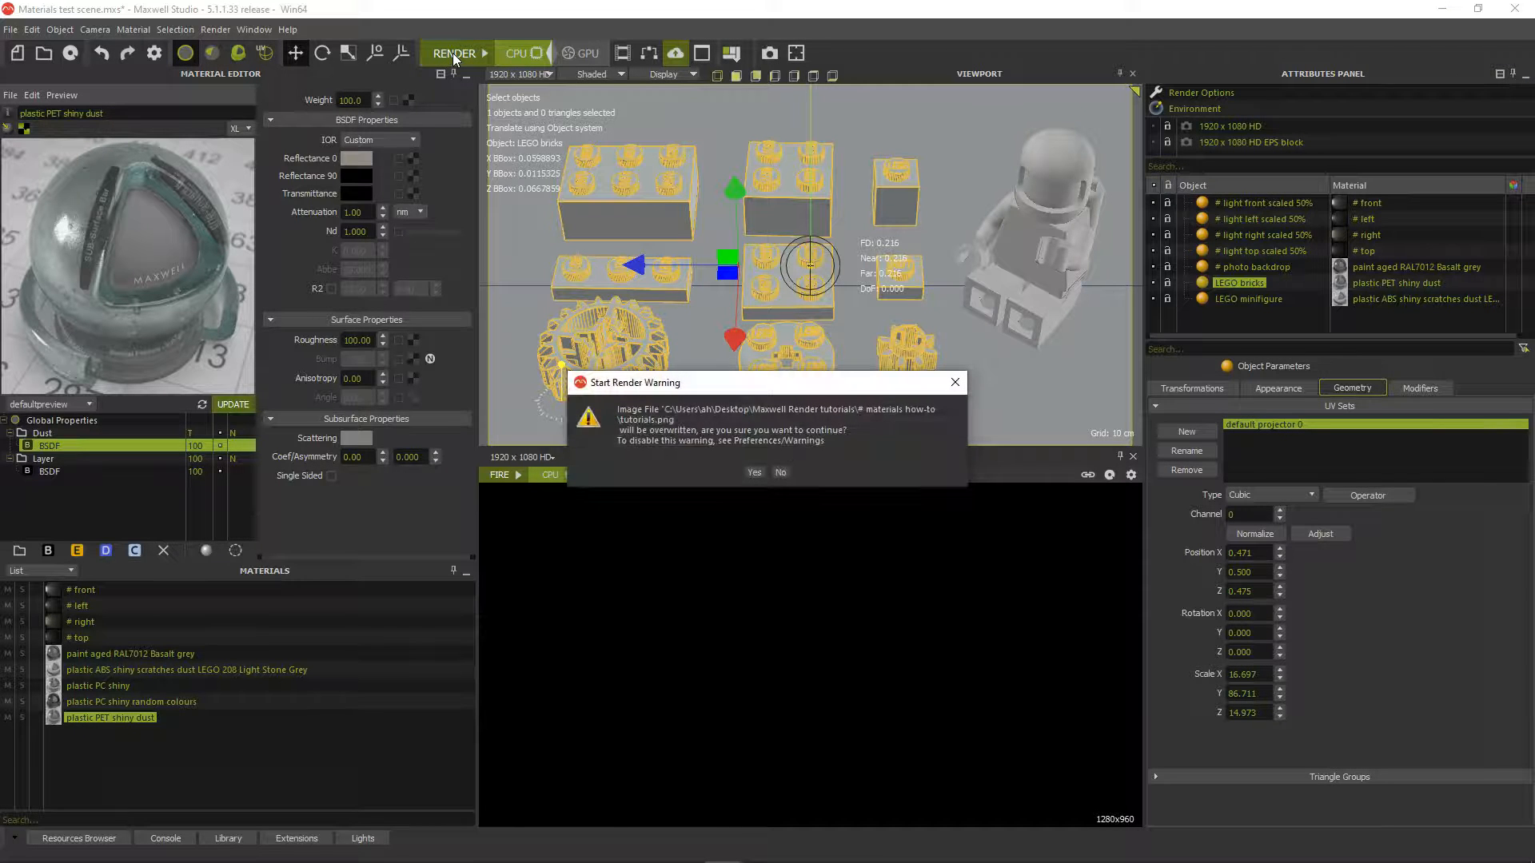
Confirm overwriting the output image and let the scene render
key(Return)
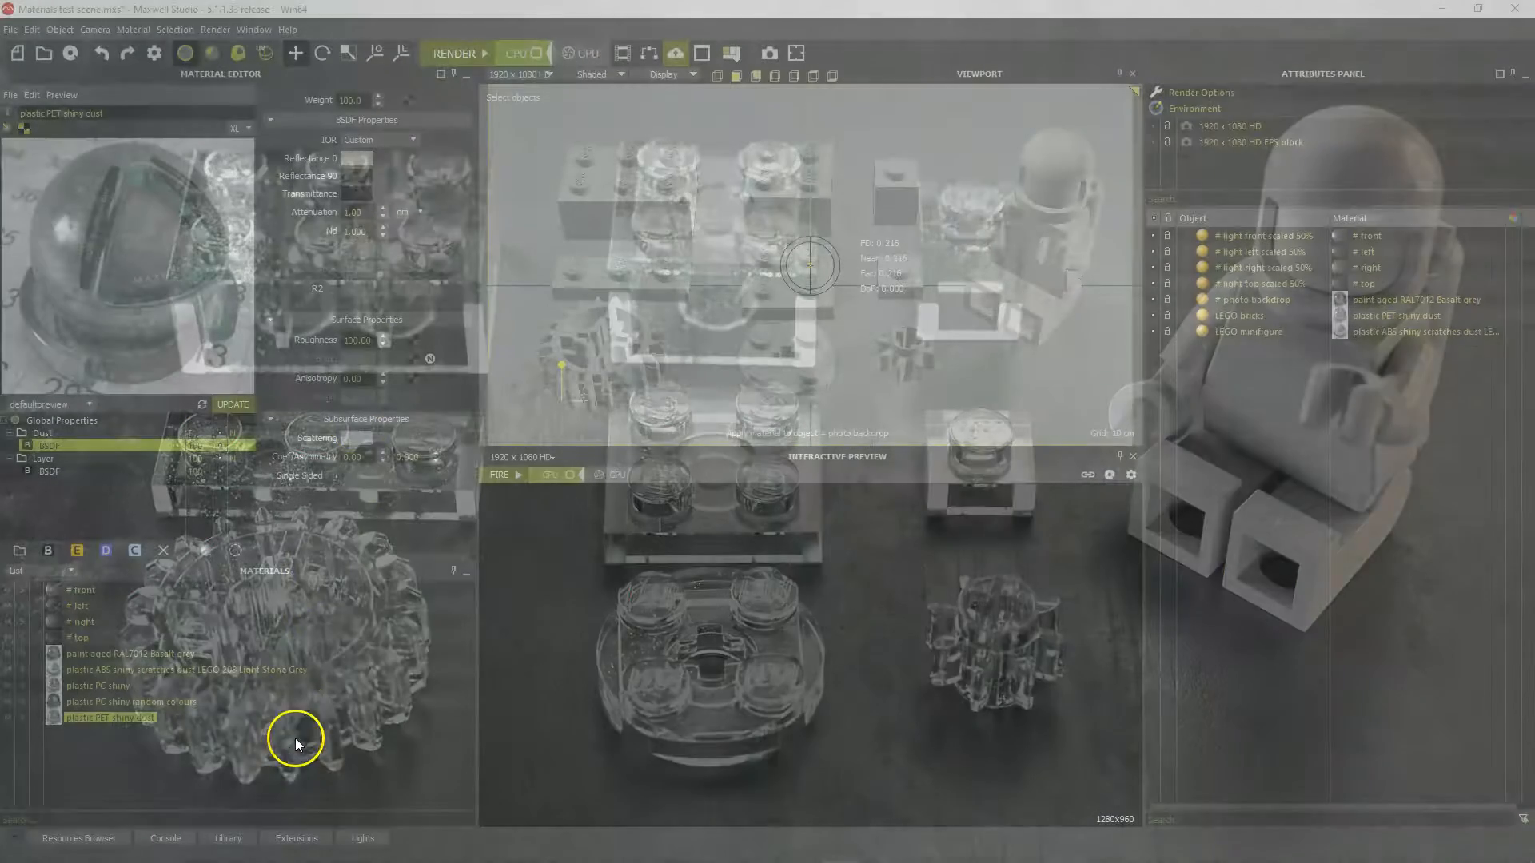
Create a new custom material with Reflectance 0 set to HSV 43/57/145
right_click(285, 752)
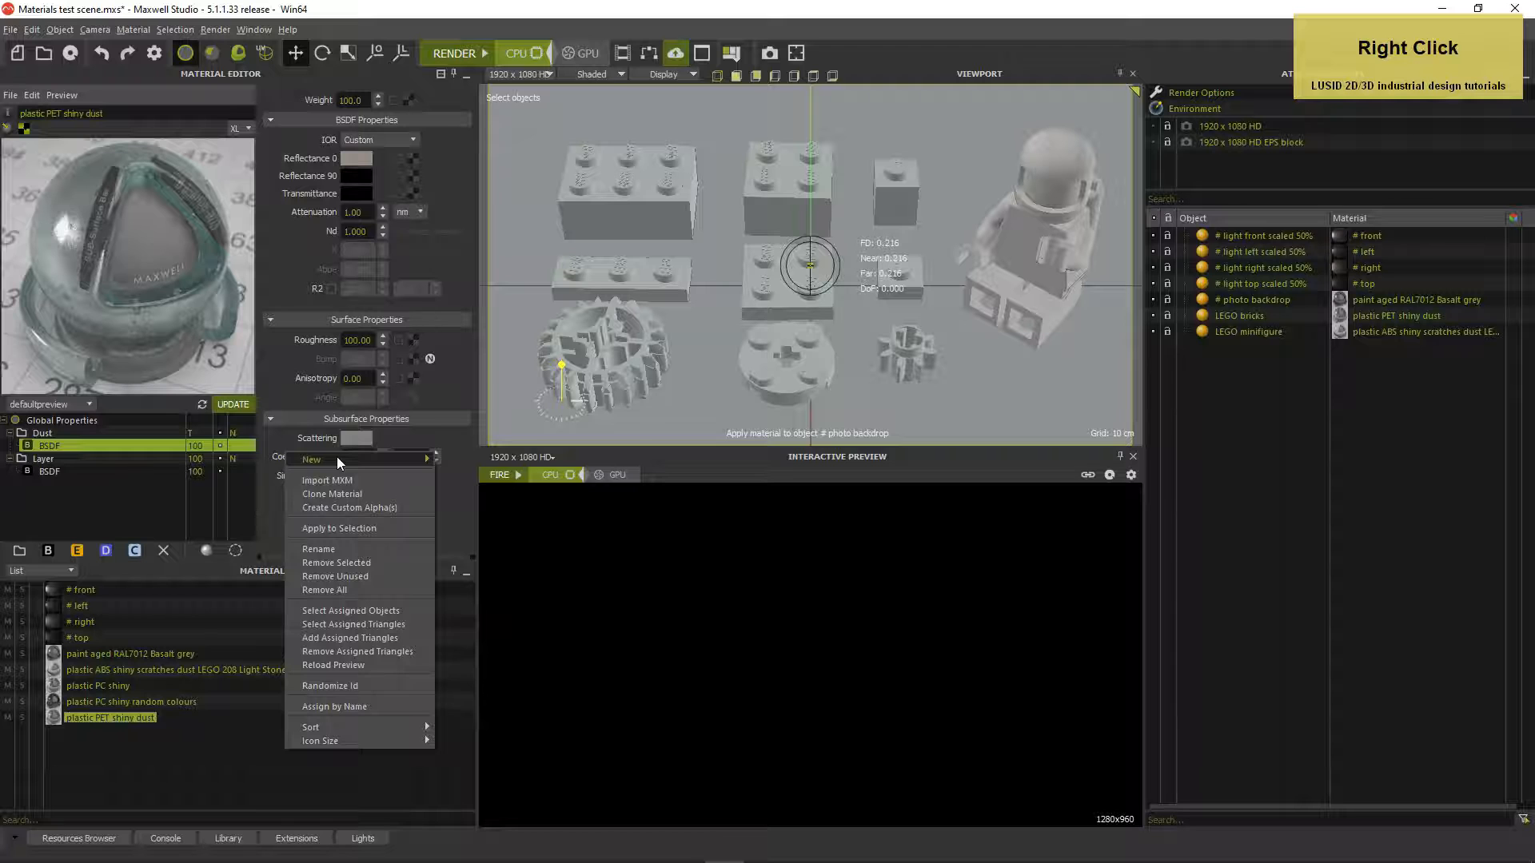
click(338, 457)
click(464, 461)
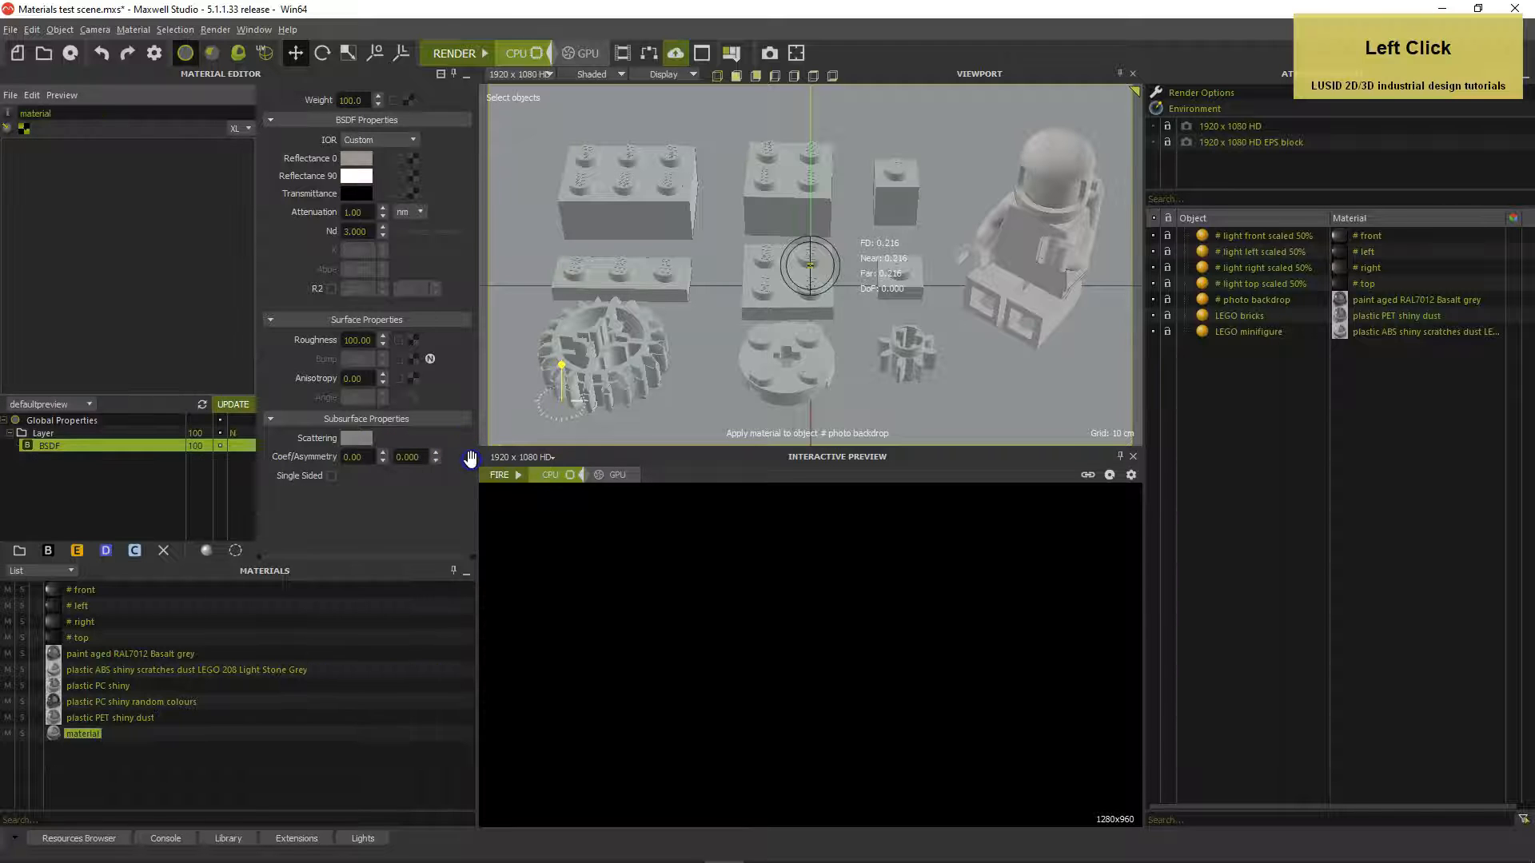
click(356, 157)
click(441, 367)
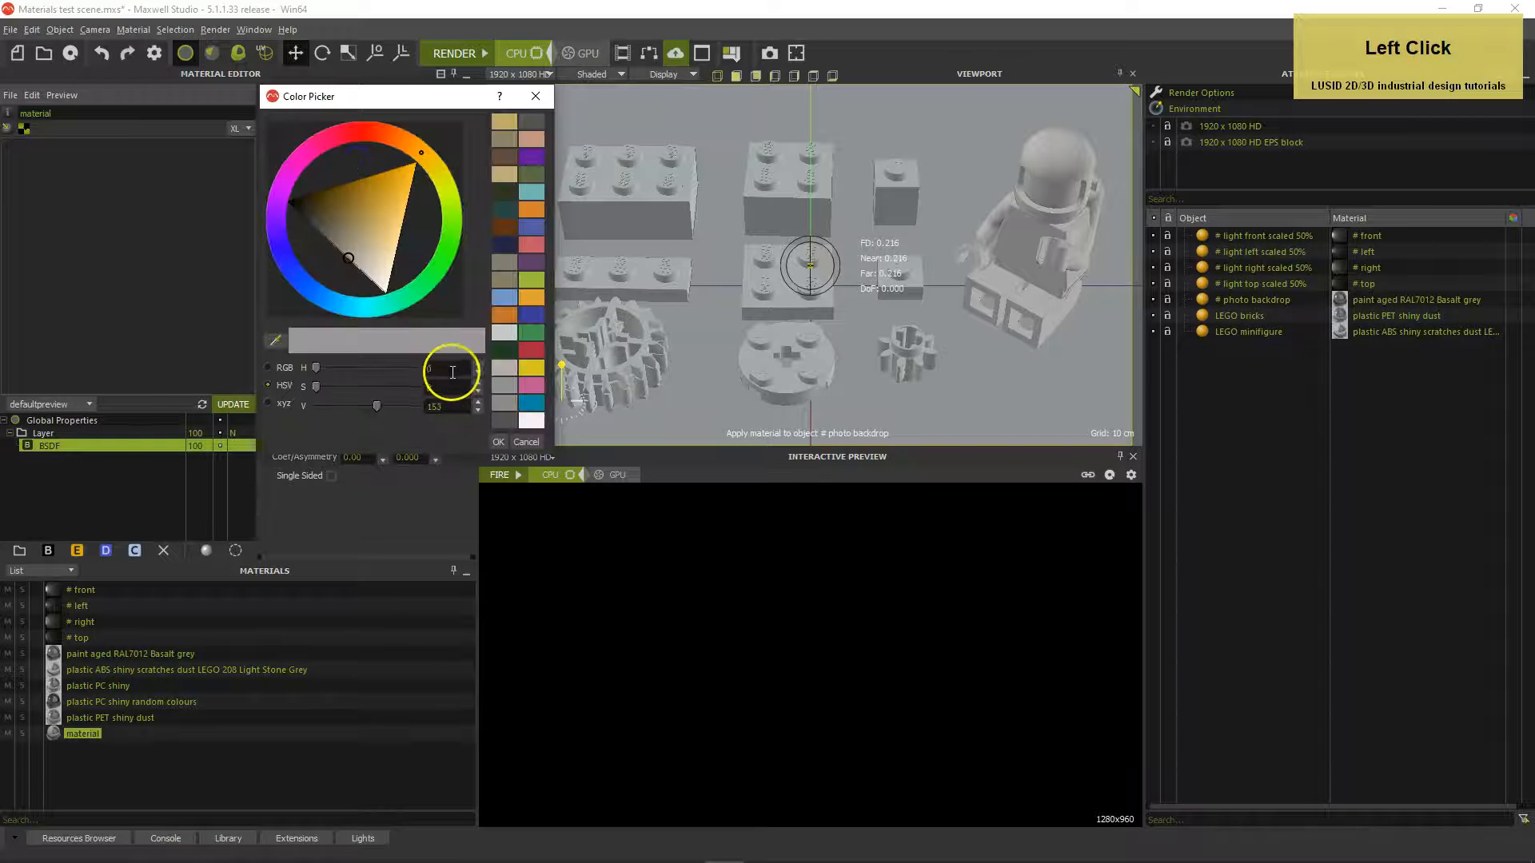
text(43)
key(Tab)
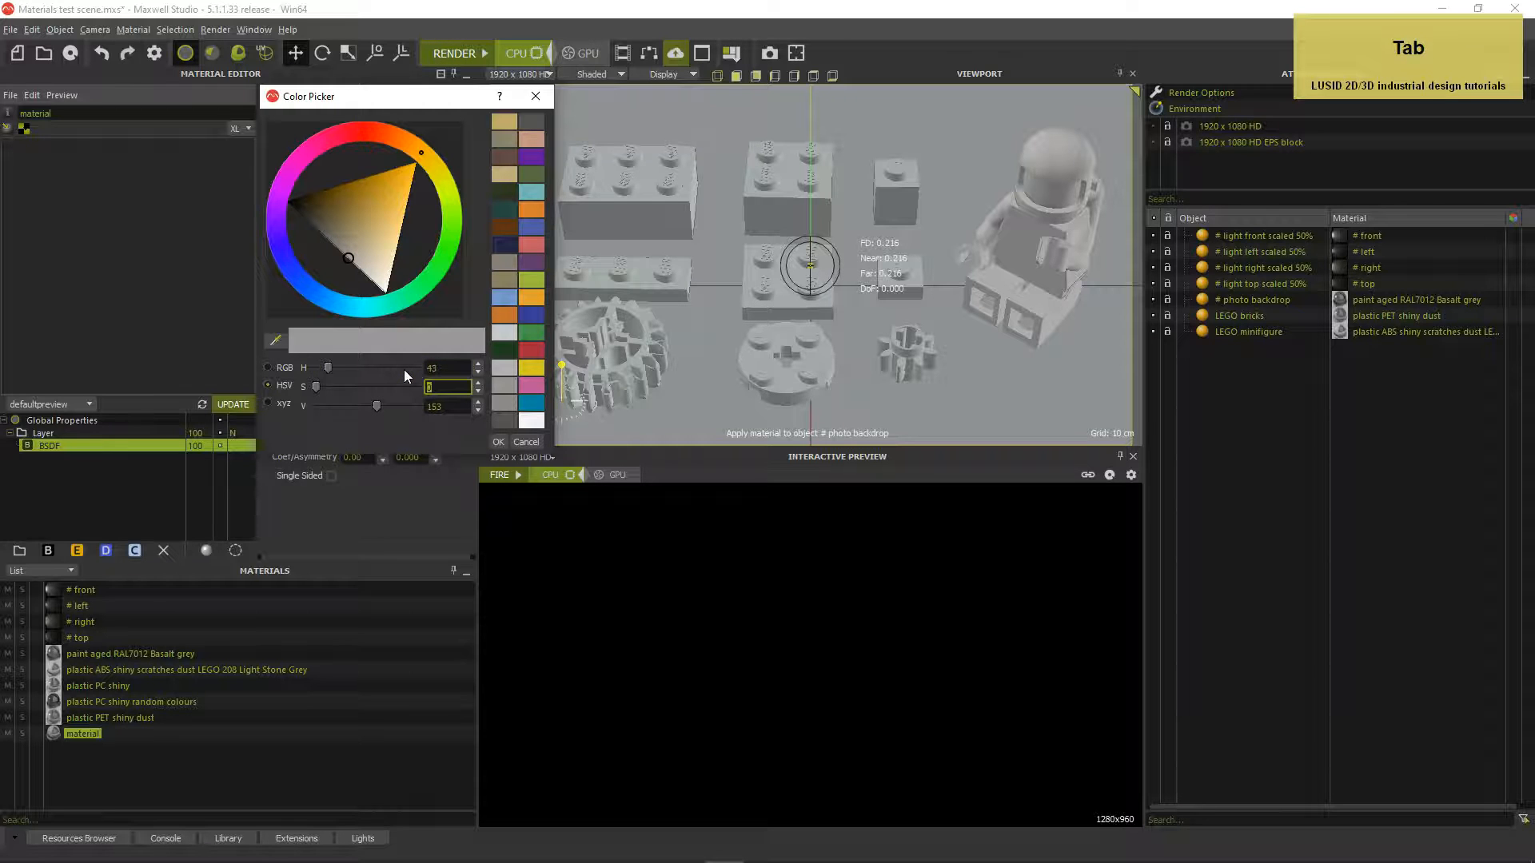
text(57)
key(Tab)
text(145)
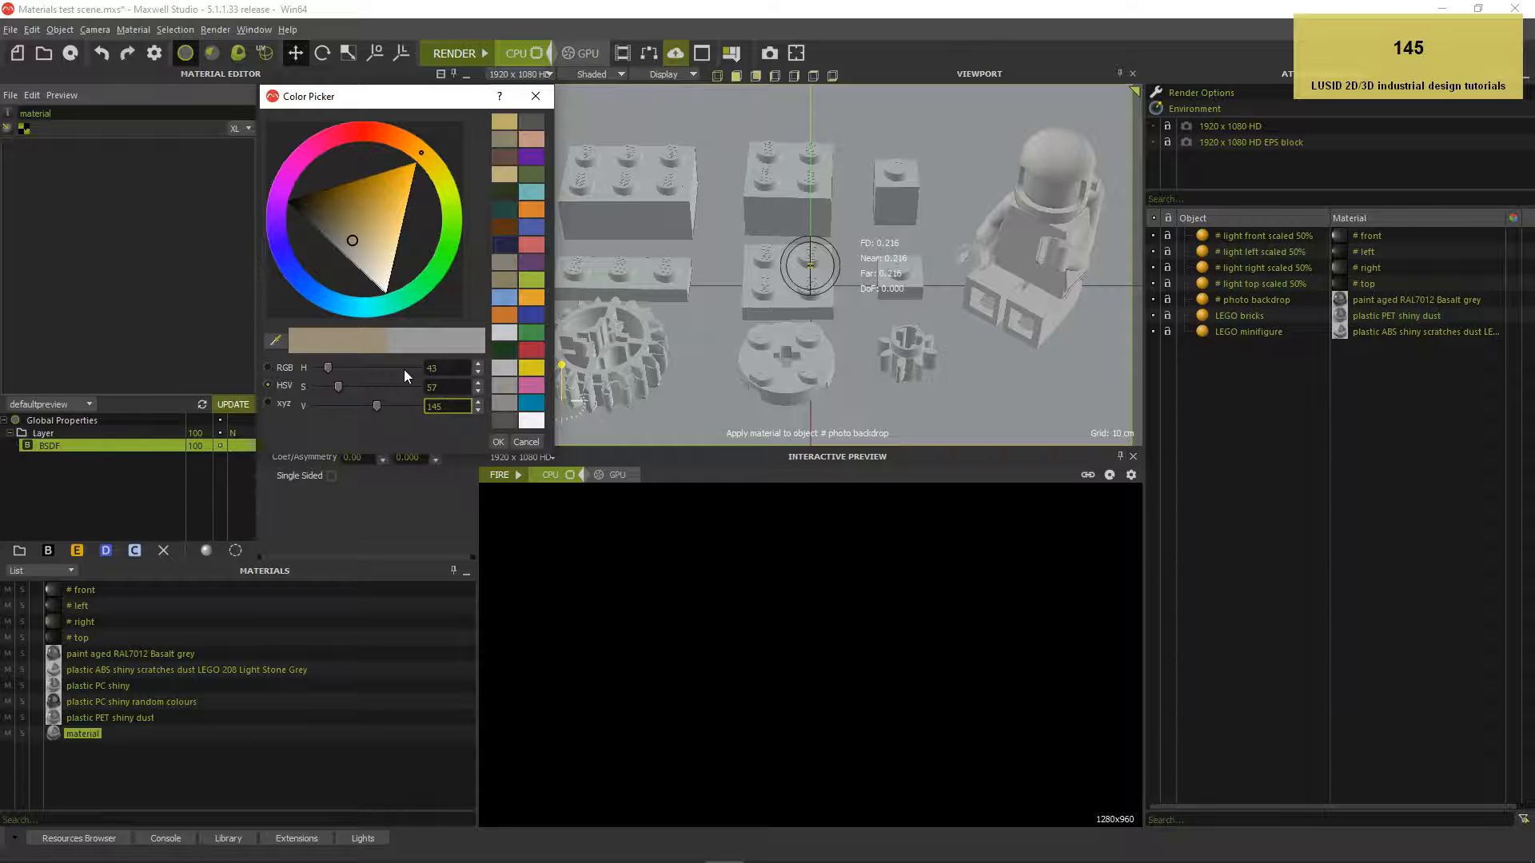
key(Tab)
click(498, 441)
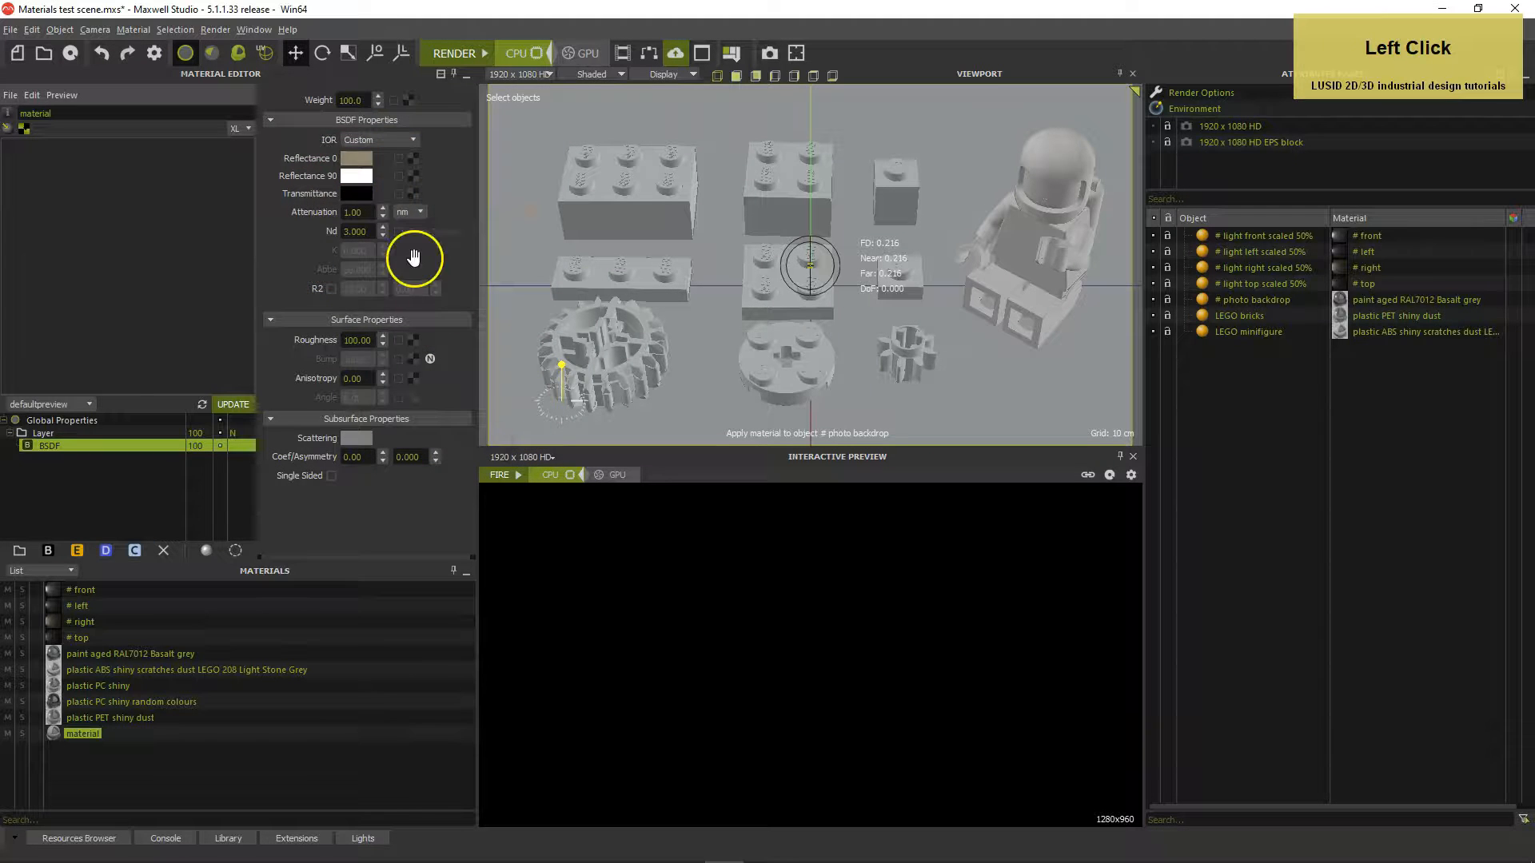
Copy black into Reflectance 90 and set Transmittance to HSV 43/103/171
drag(358, 195, 357, 177)
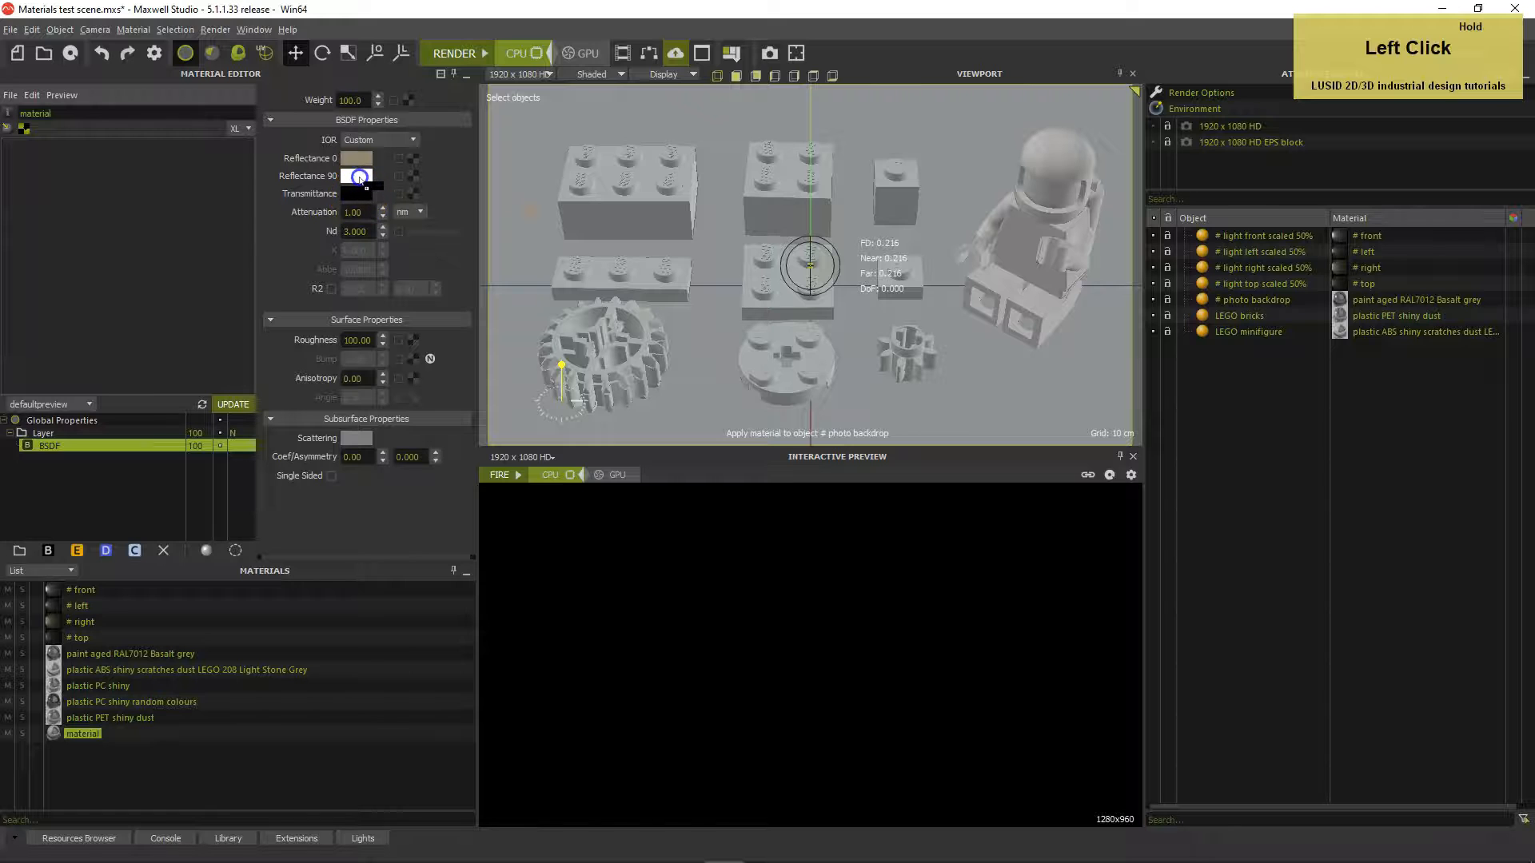
click(361, 195)
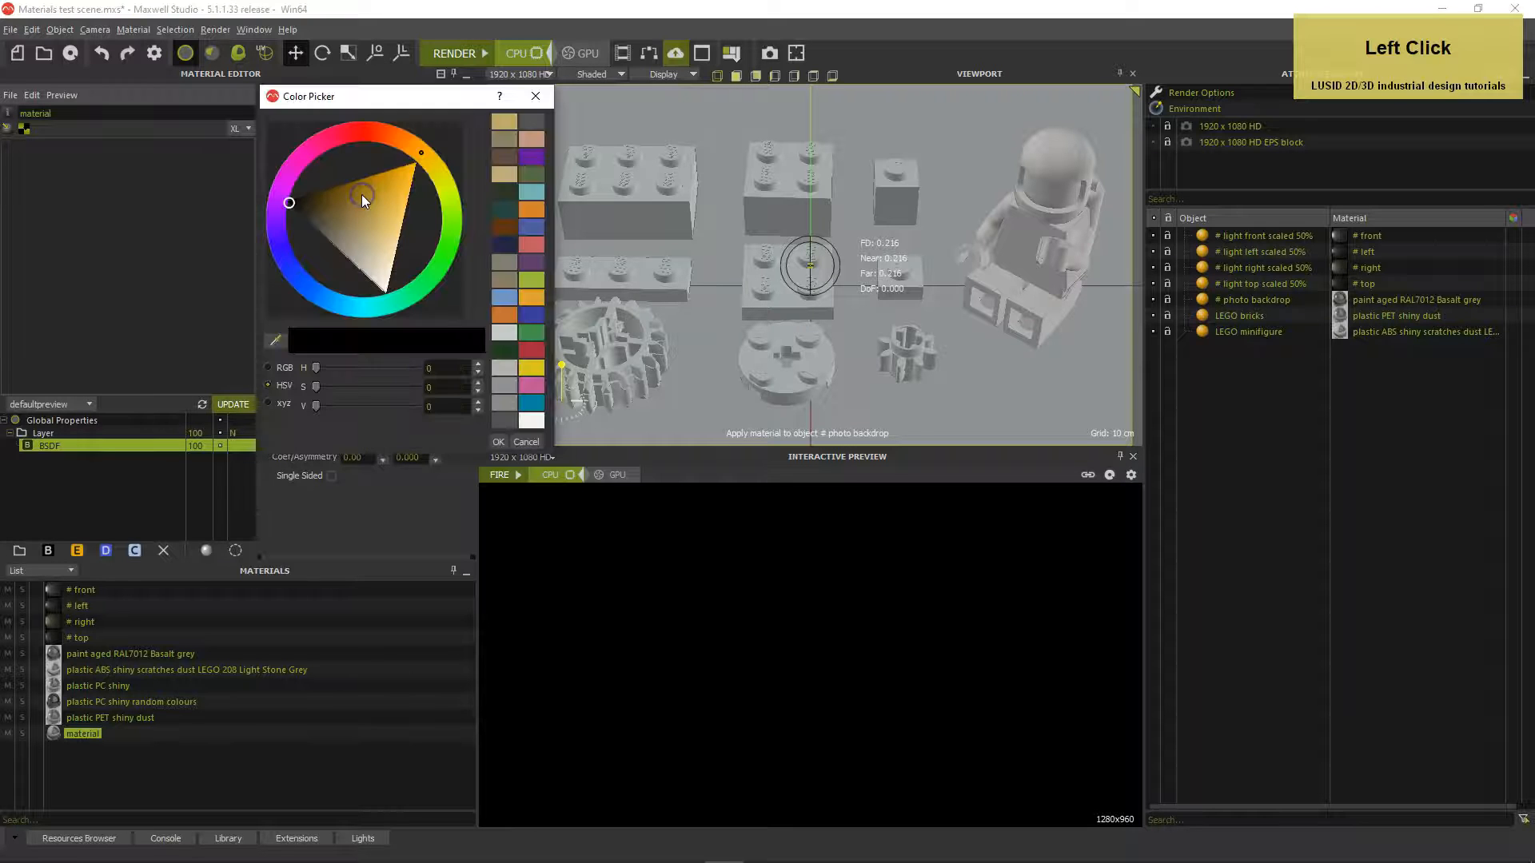
click(430, 368)
text(43)
key(Tab)
text(103)
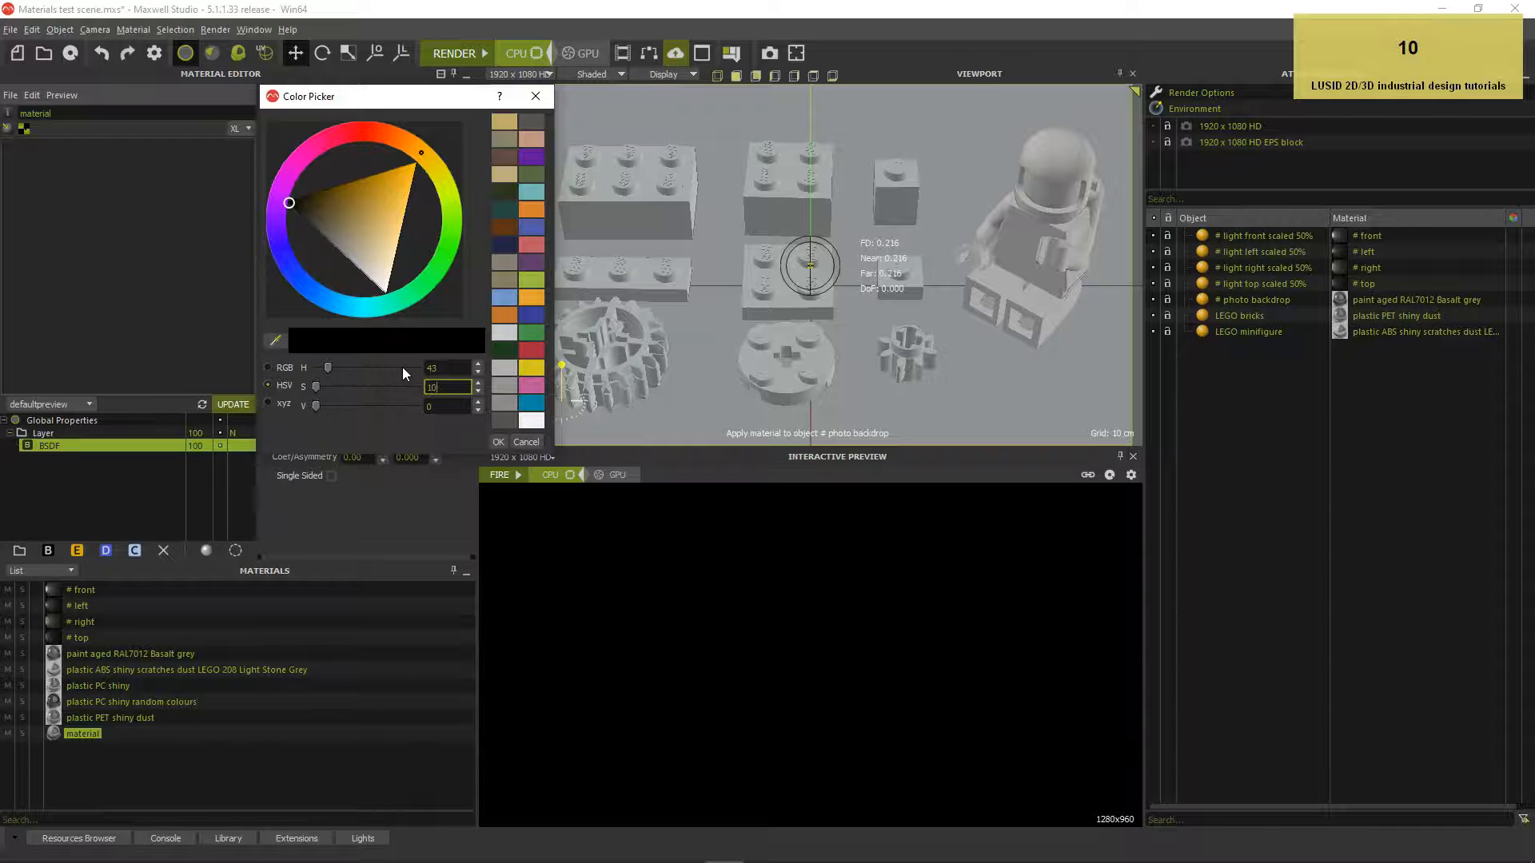
key(Tab)
text(171)
key(Tab)
Apply the tan transmittance colour and set attenuation to 8 cm
click(498, 442)
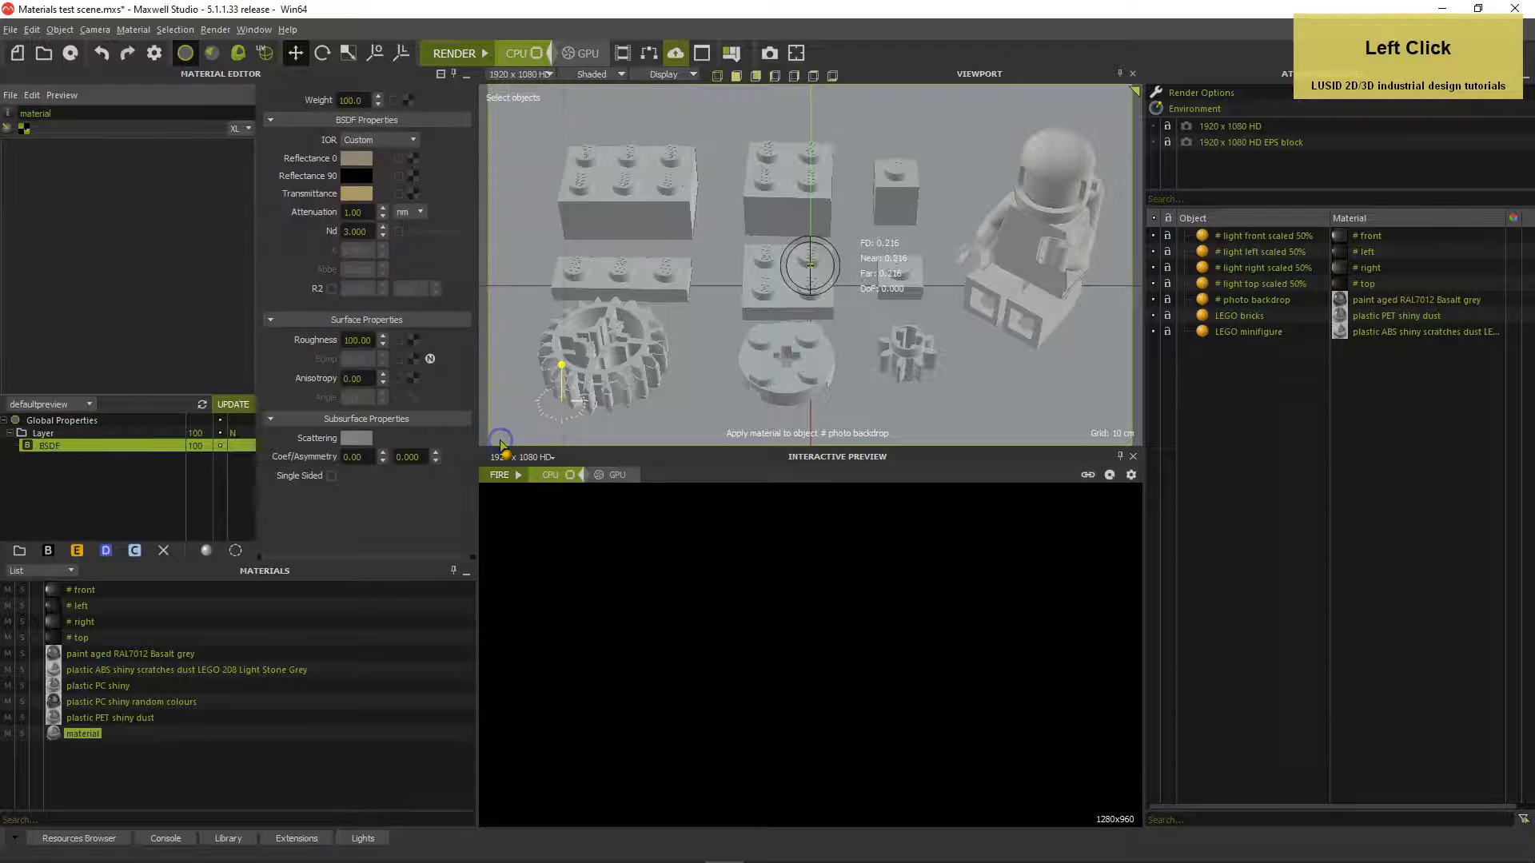
click(367, 212)
text(8)
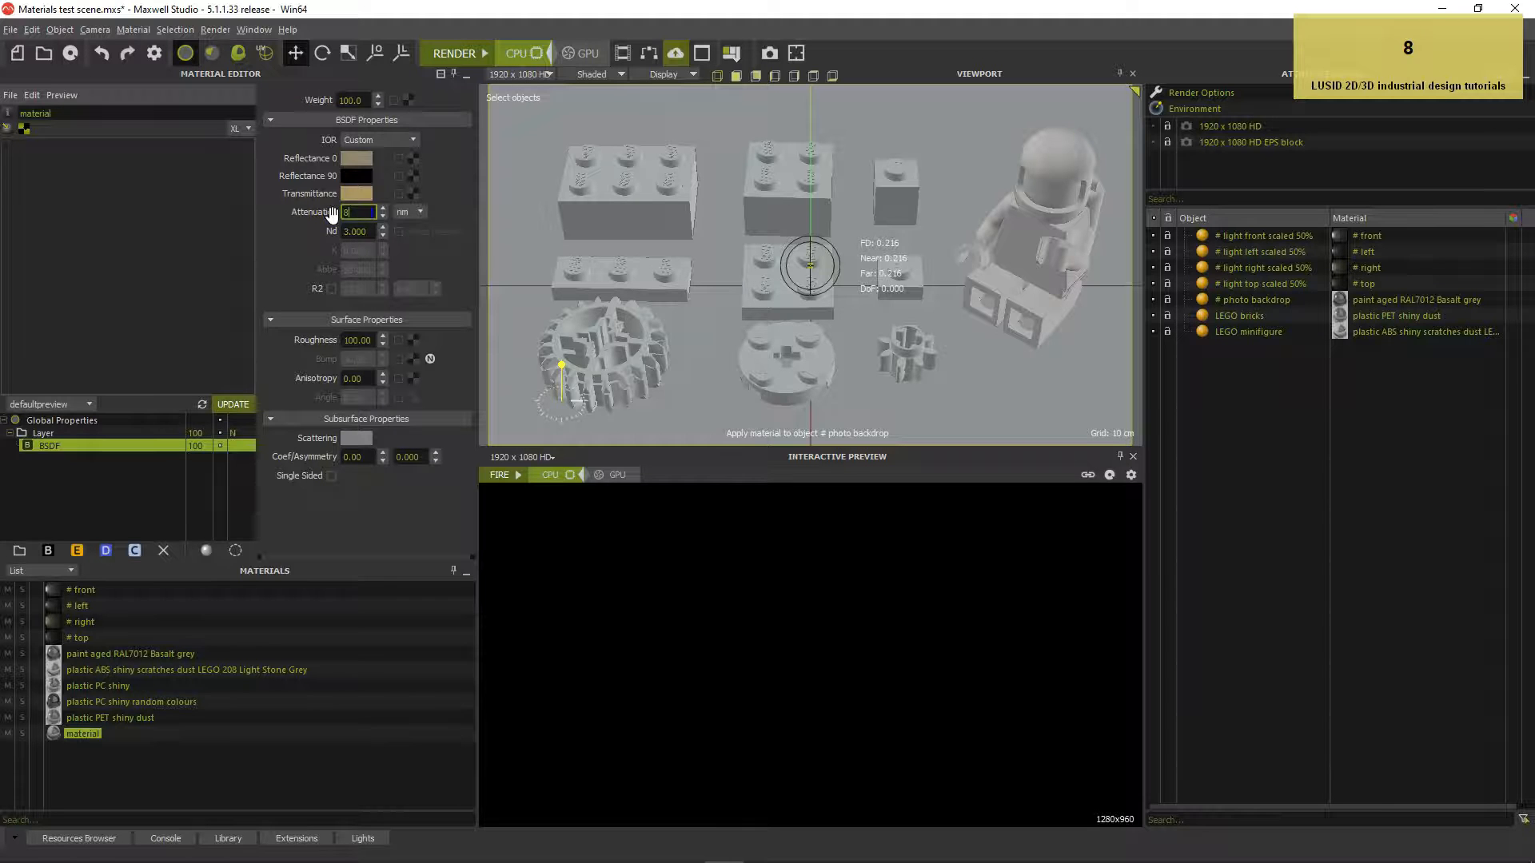
click(410, 212)
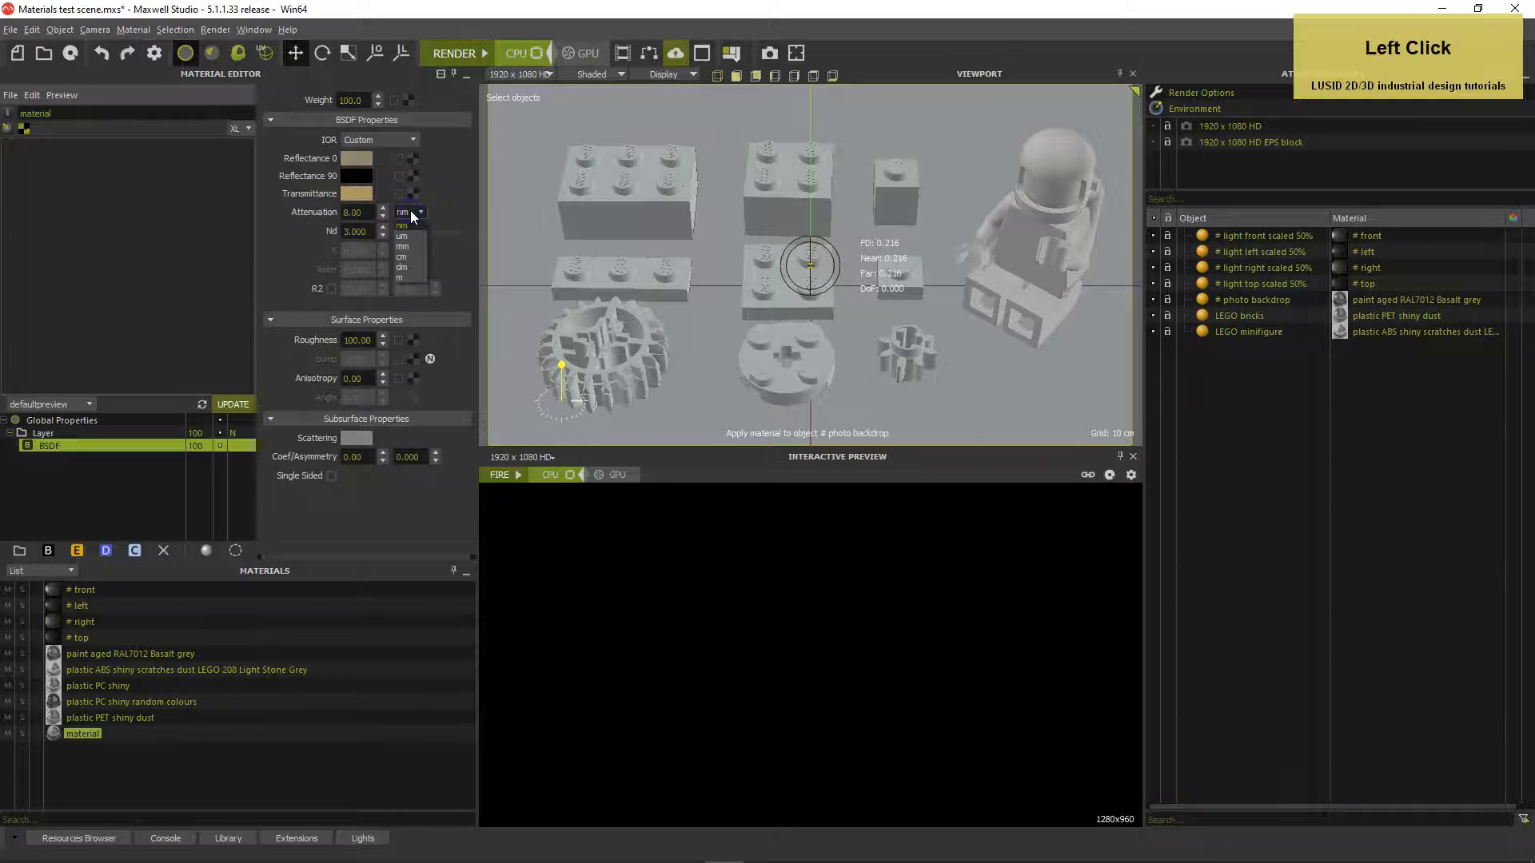
click(411, 256)
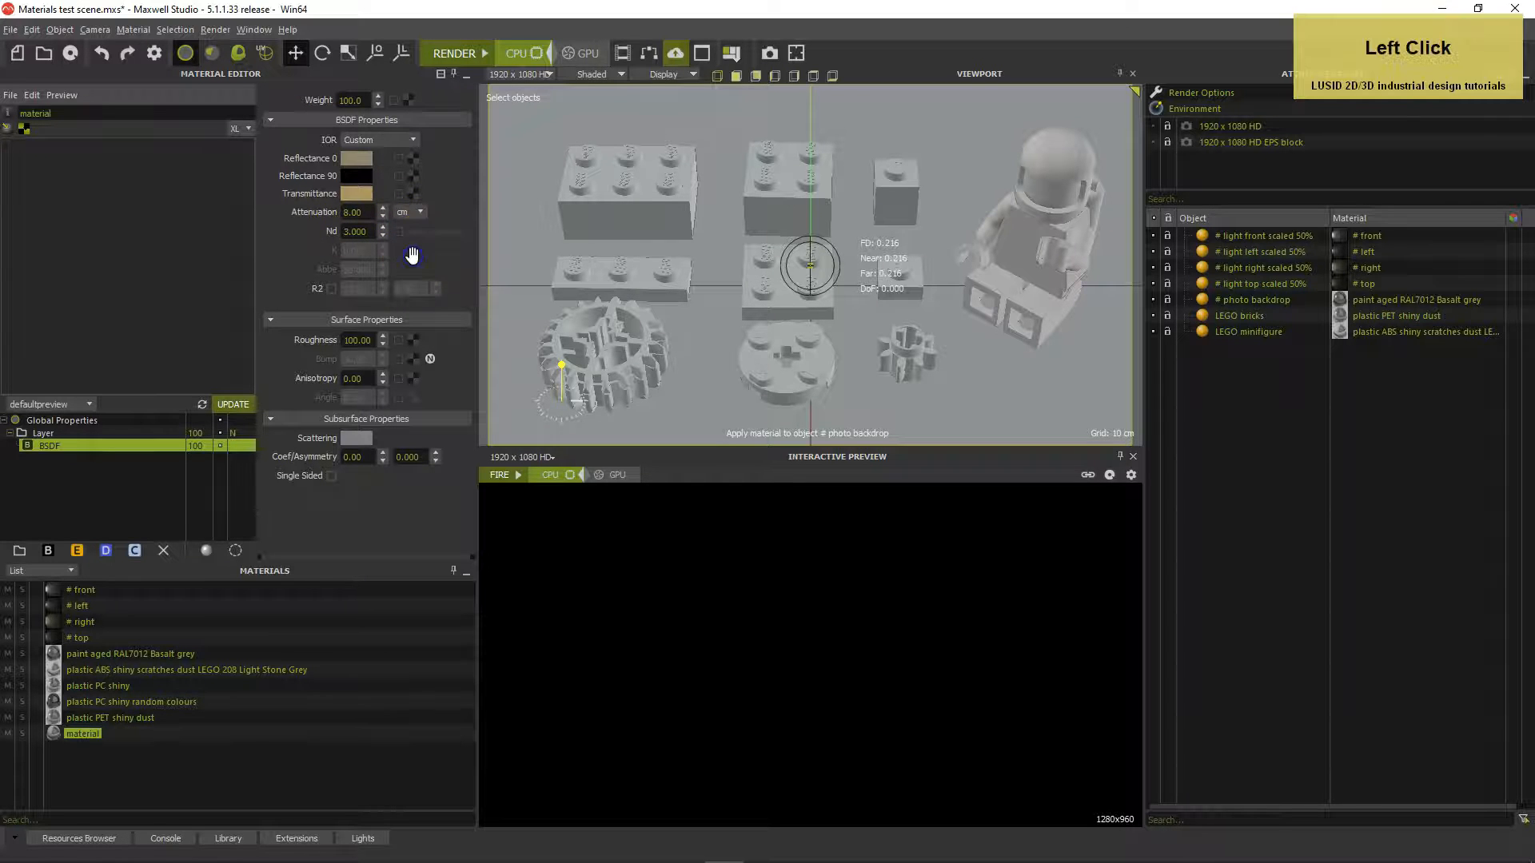
Set roughness 12 and Nd 1.47, enable Force Fresnel, and render the preview
click(375, 339)
text(12)
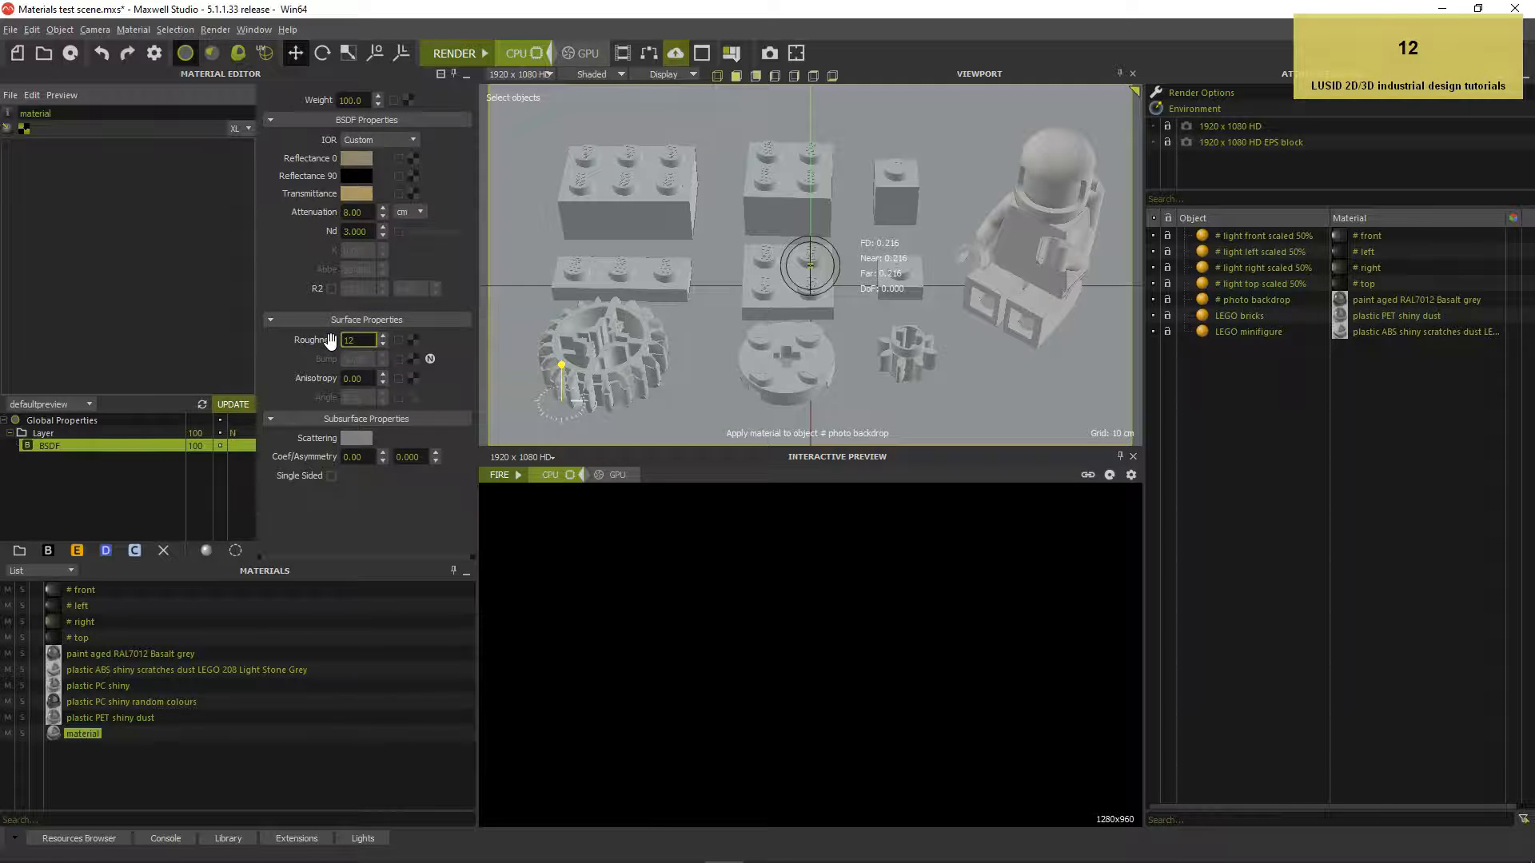
click(359, 231)
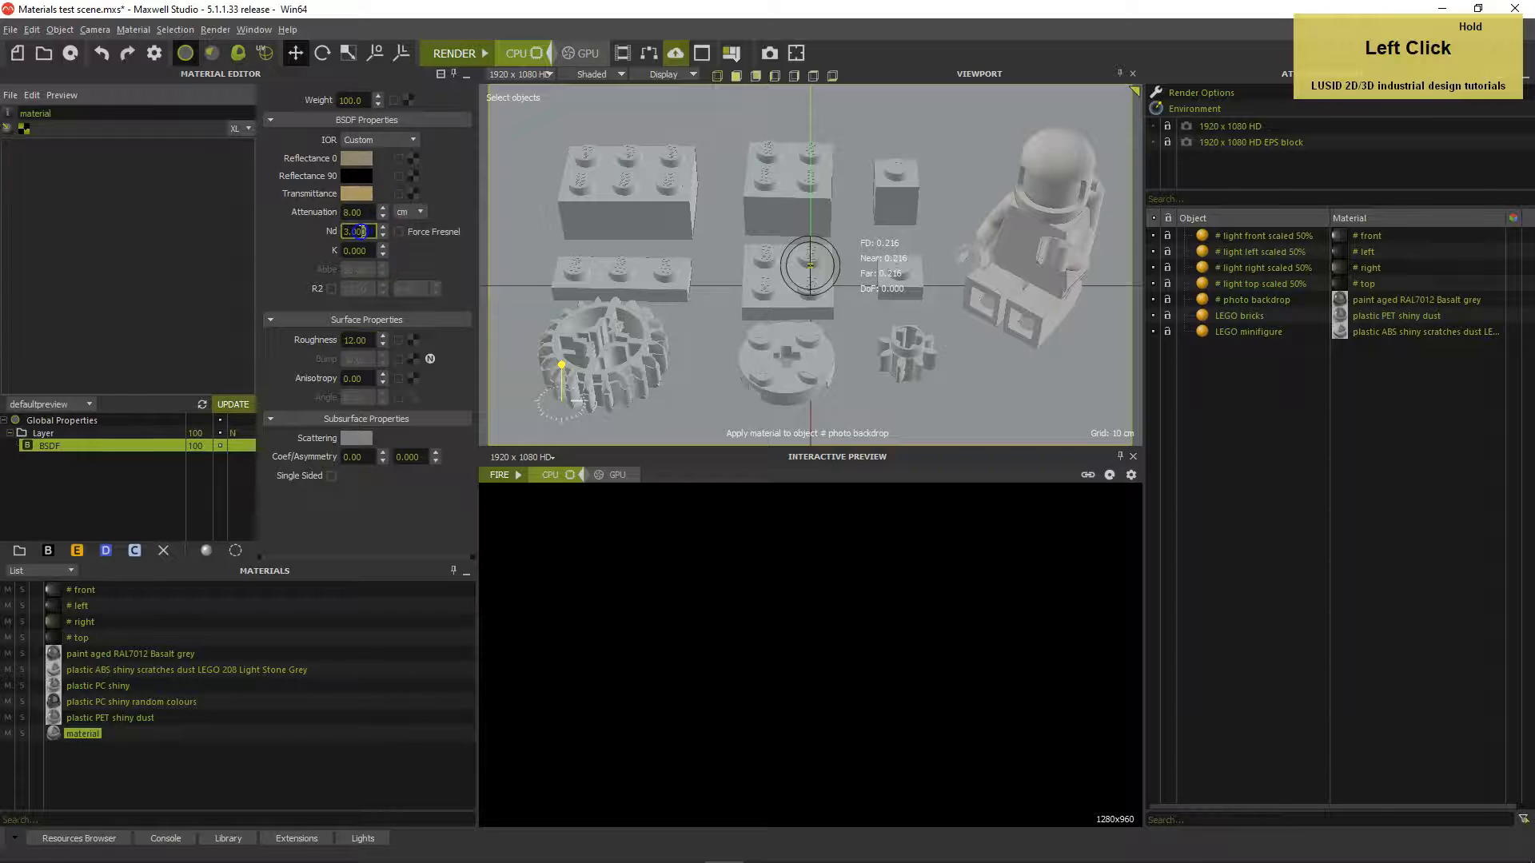
text(1.47)
key(Tab)
click(398, 232)
click(232, 404)
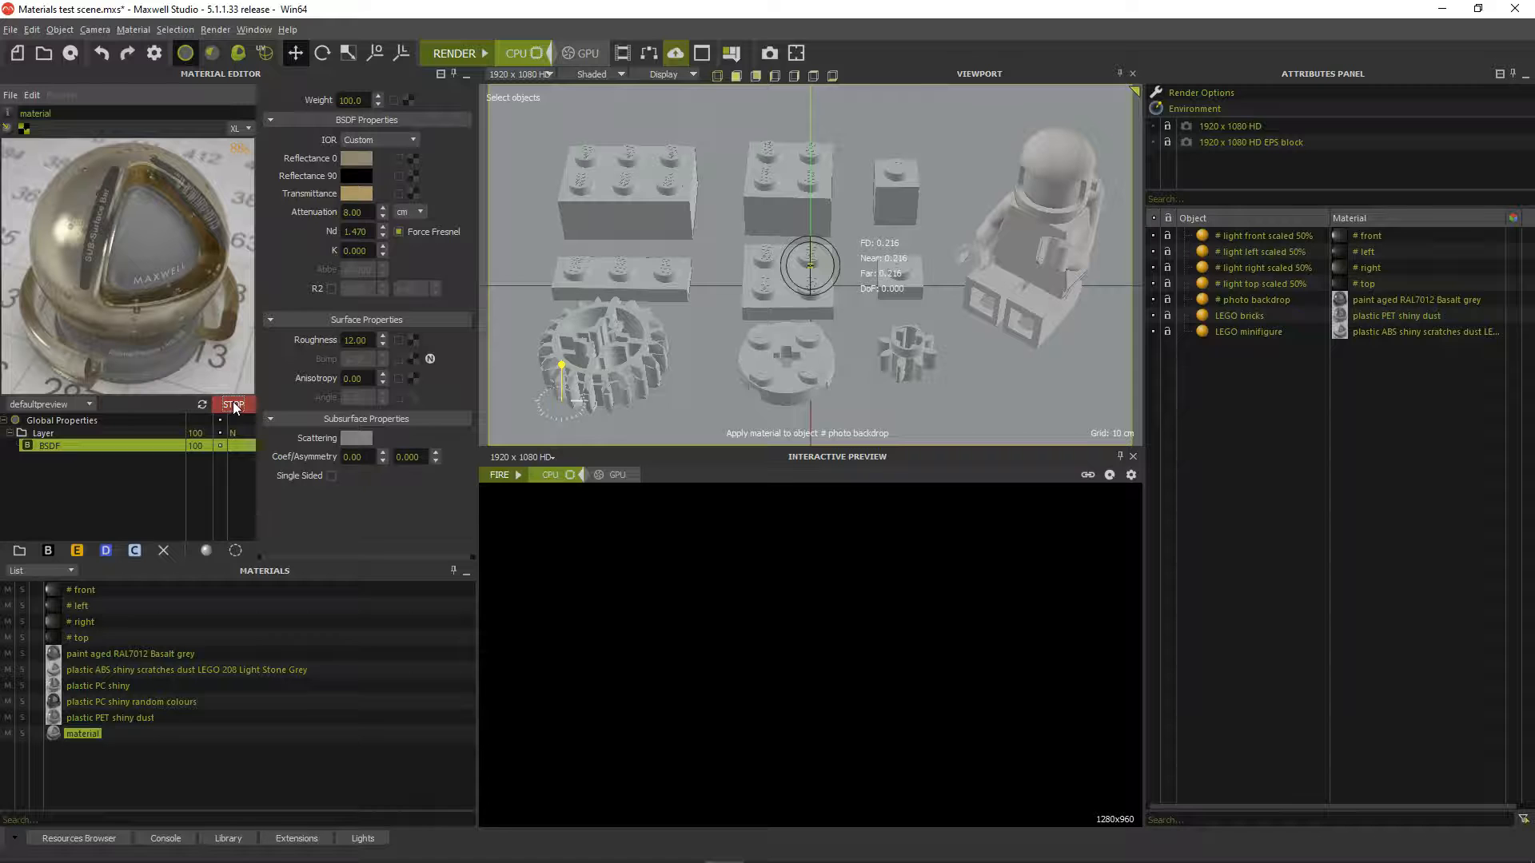
Stop the preview render and set the material's Attenuation to 2
click(234, 406)
click(344, 251)
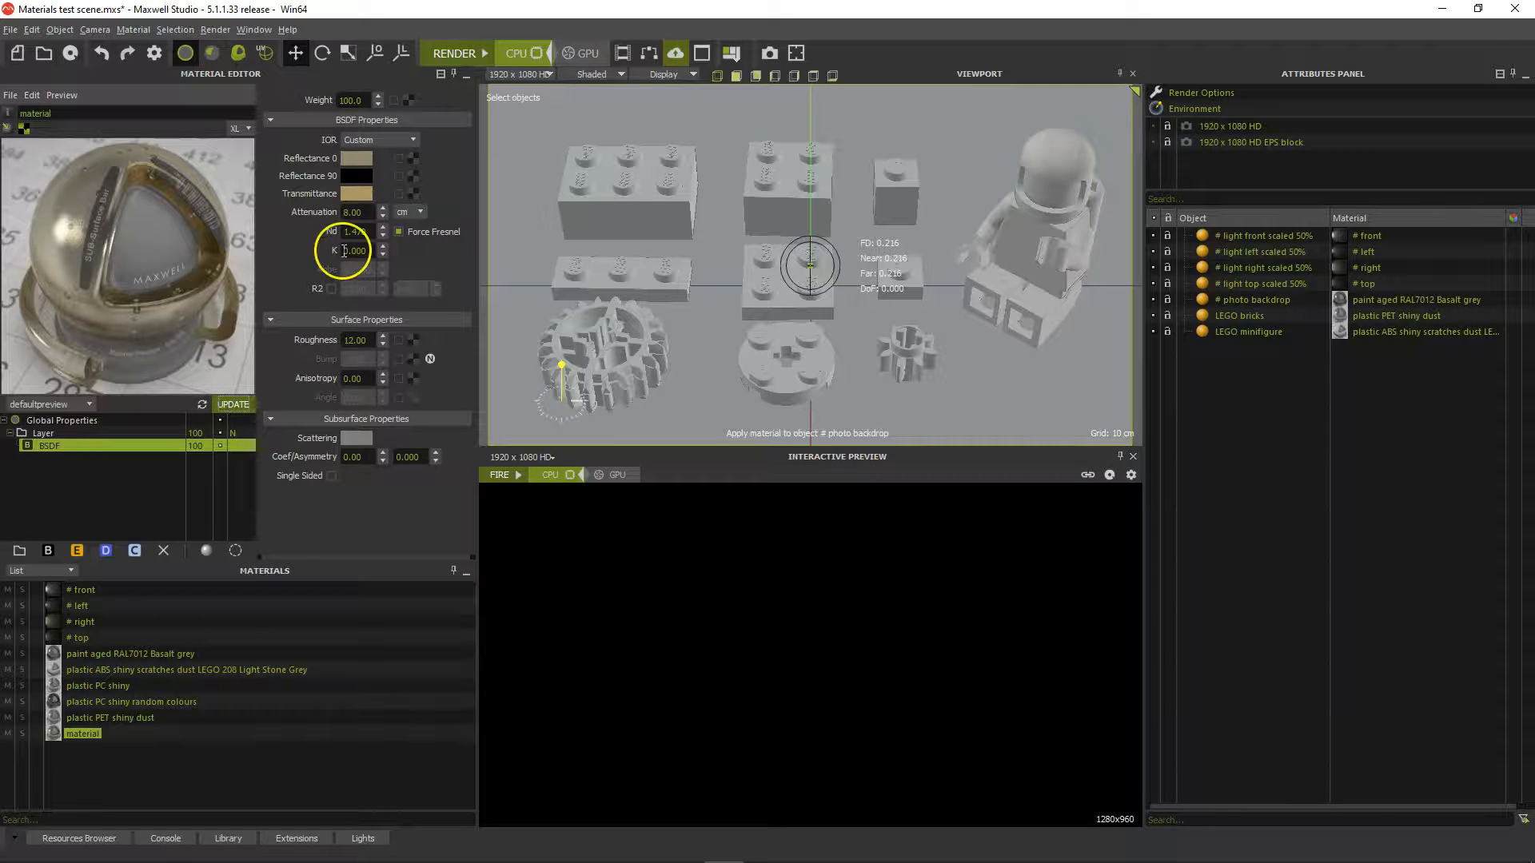
click(348, 212)
text(2)
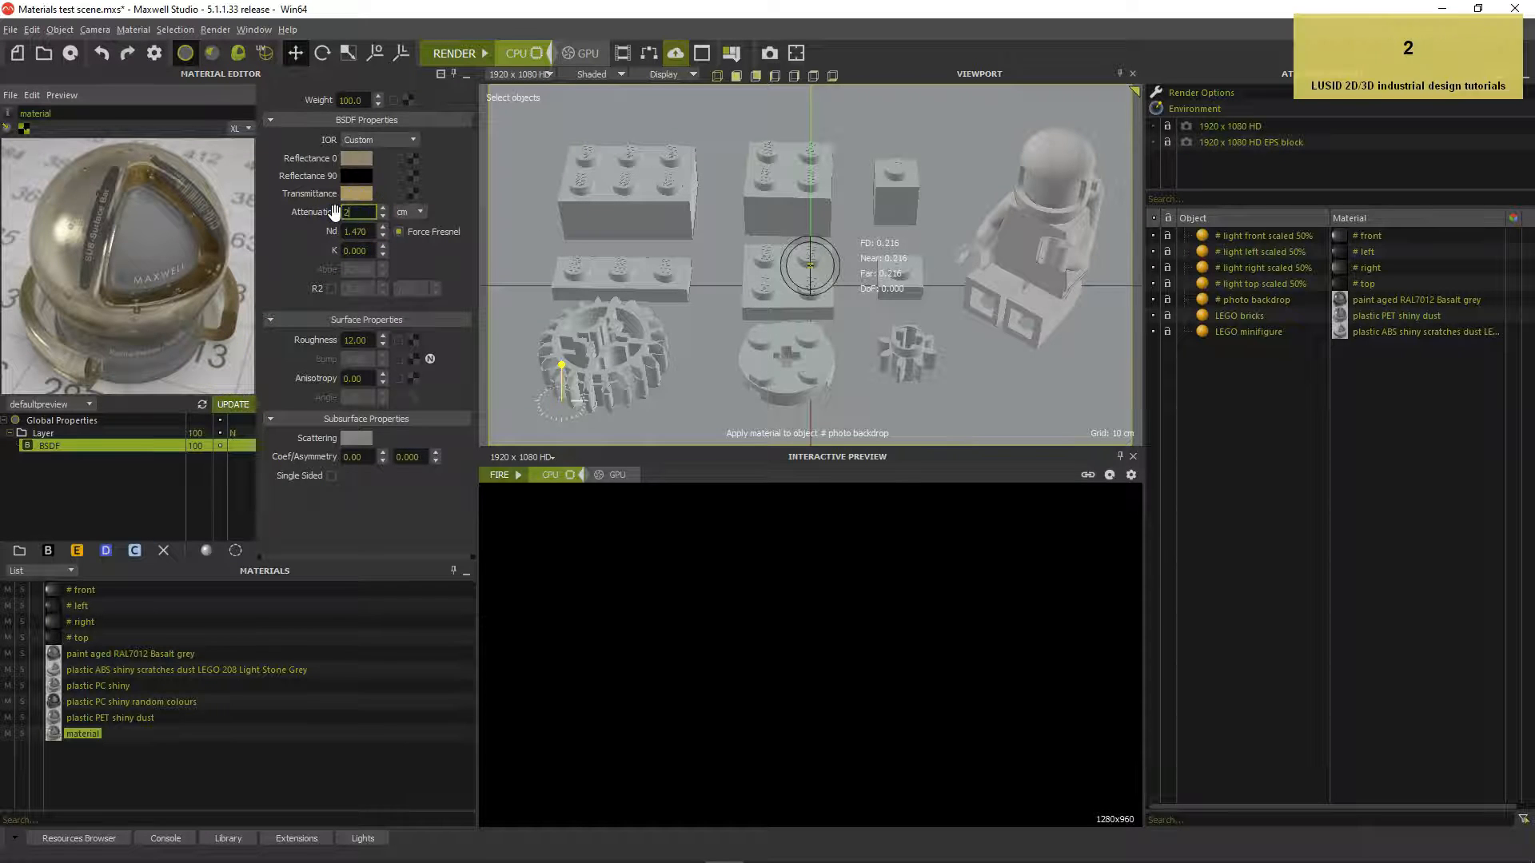
key(Return)
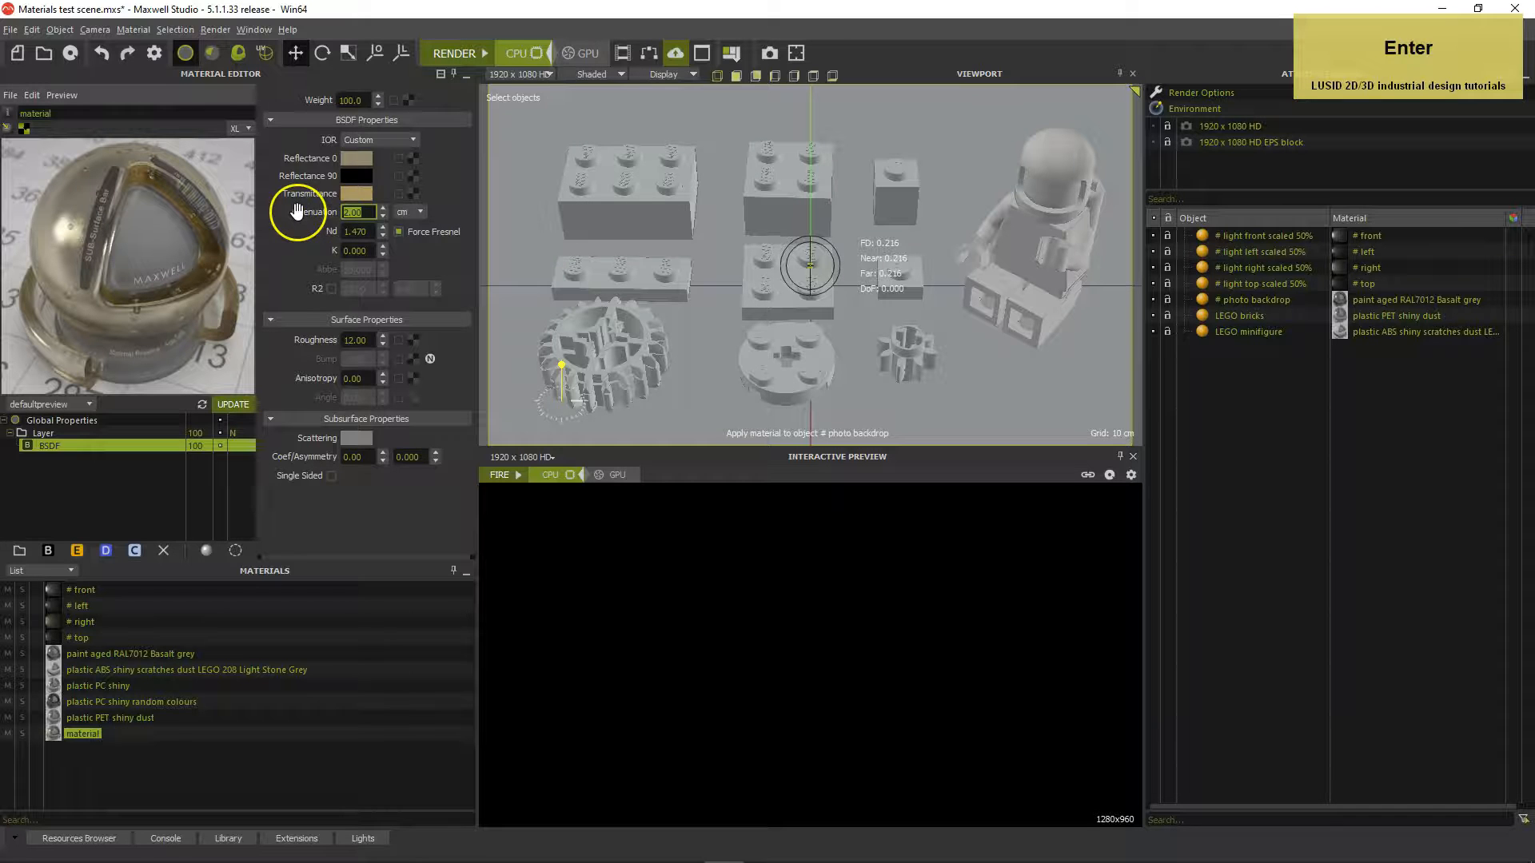
Rename the material to 'plastic CA shiny aged'
click(46, 112)
double_click(45, 111)
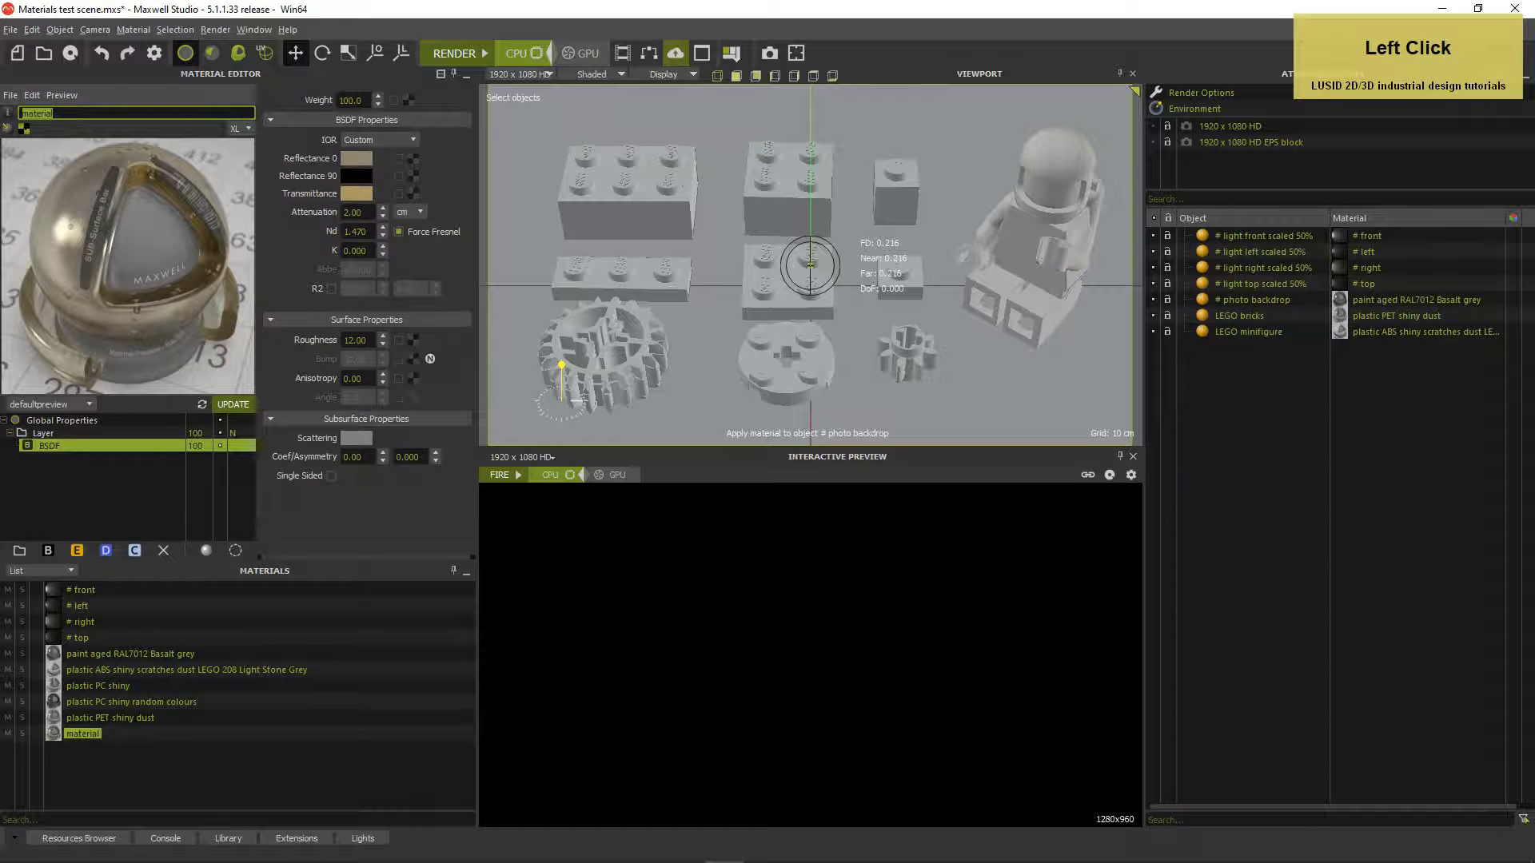
text(plast)
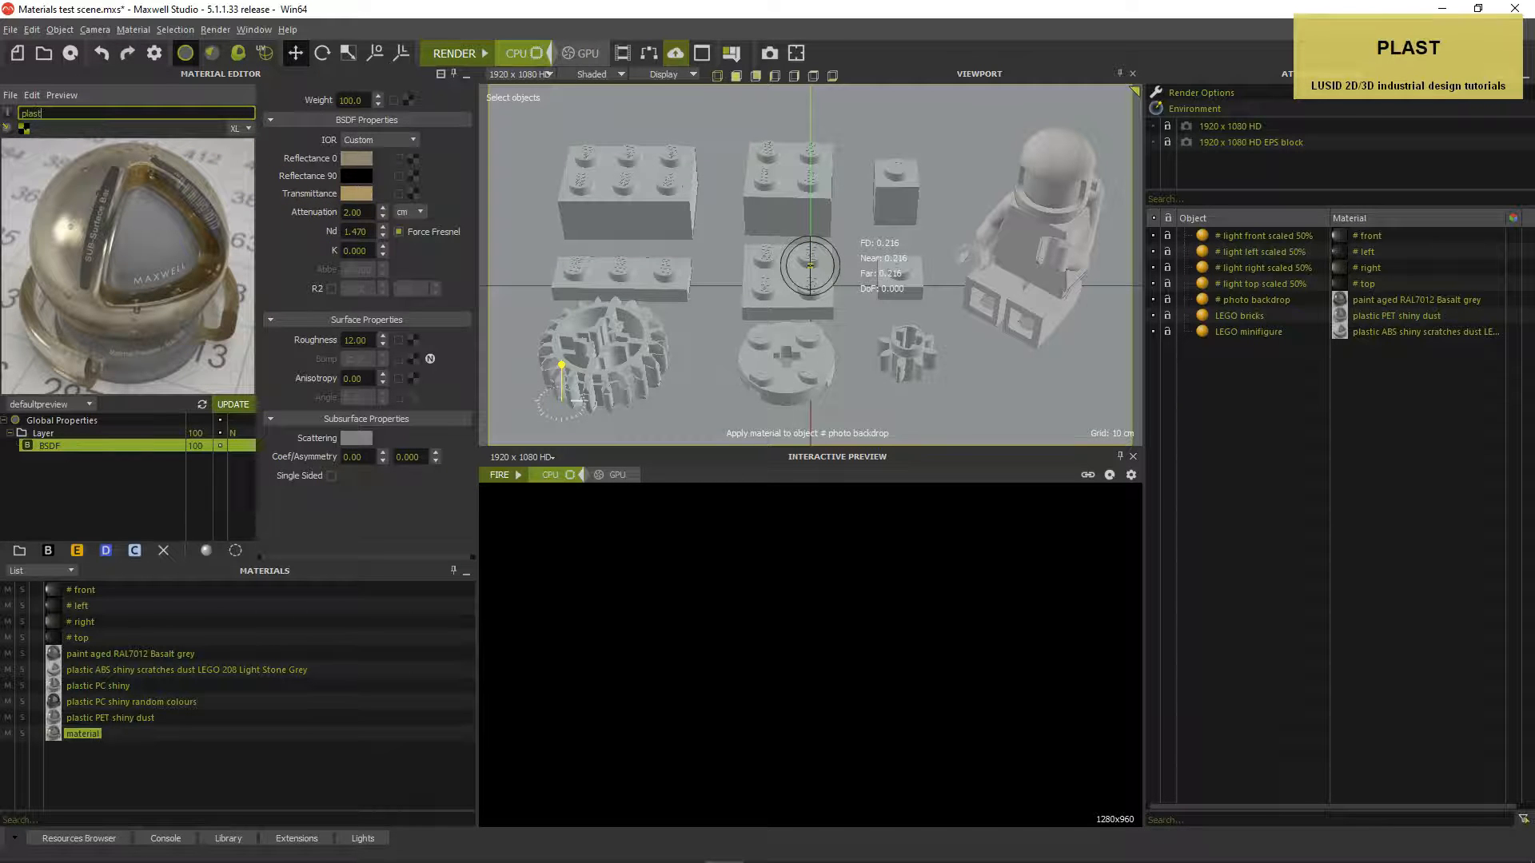
text(ic CA shiny aged)
key(Return)
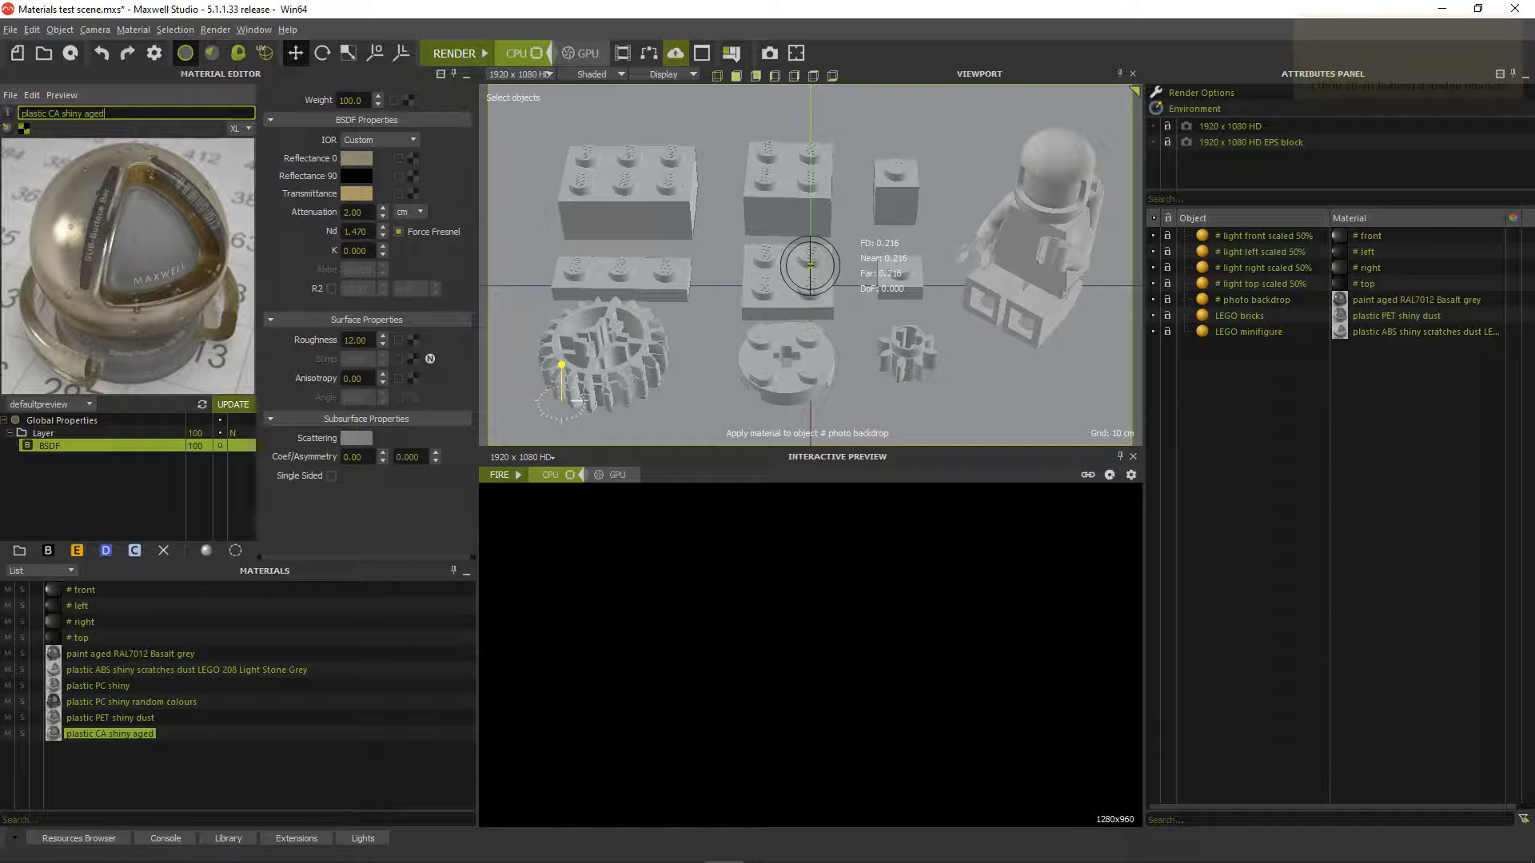
Apply plastic CA shiny aged to the LEGO bricks and render, overwriting the previous image
click(56, 732)
drag(56, 731, 1205, 316)
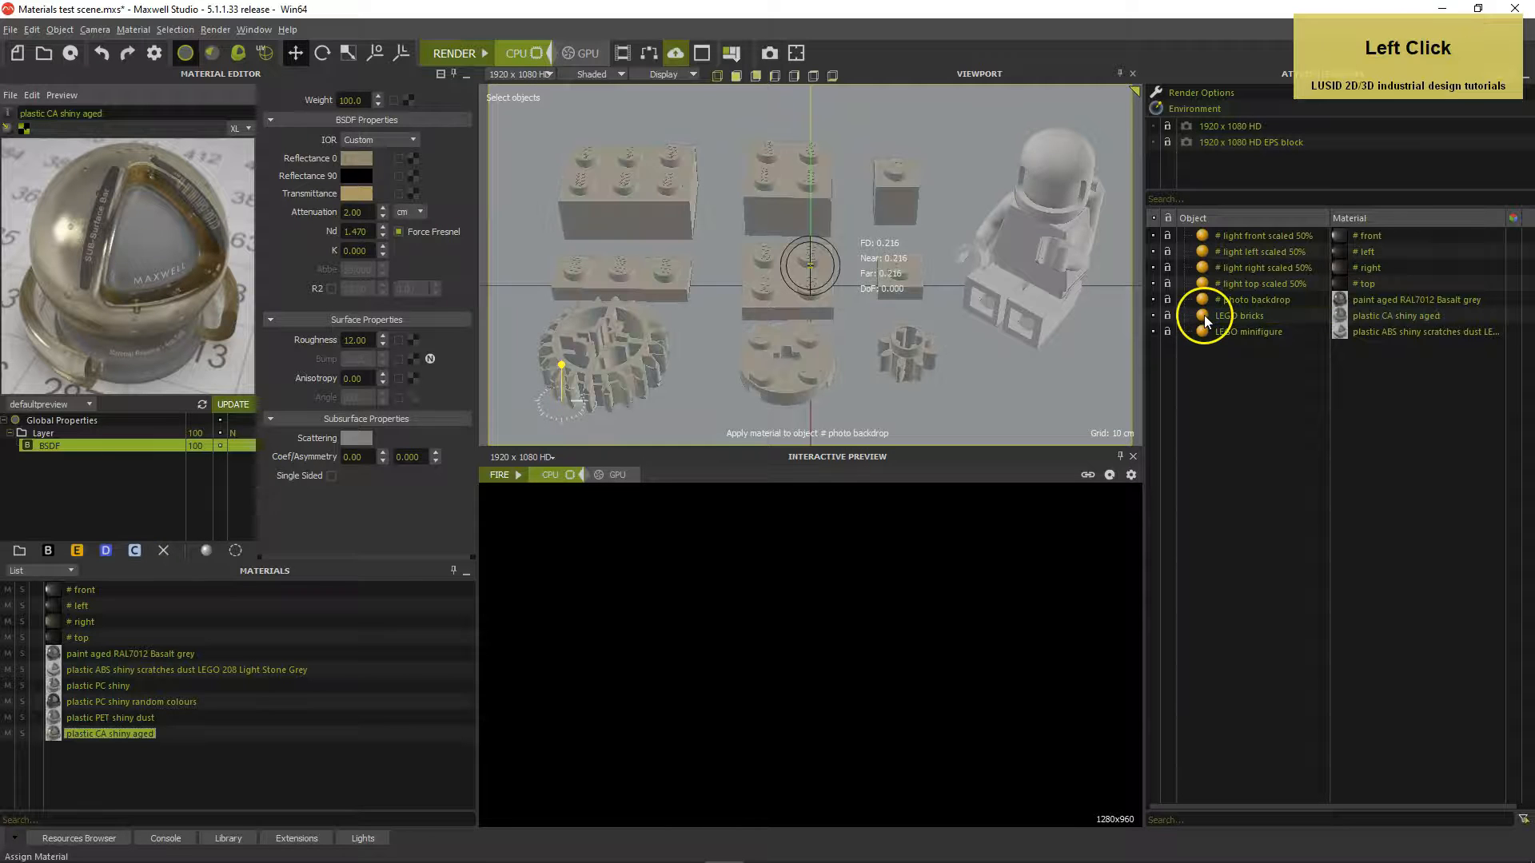
click(453, 56)
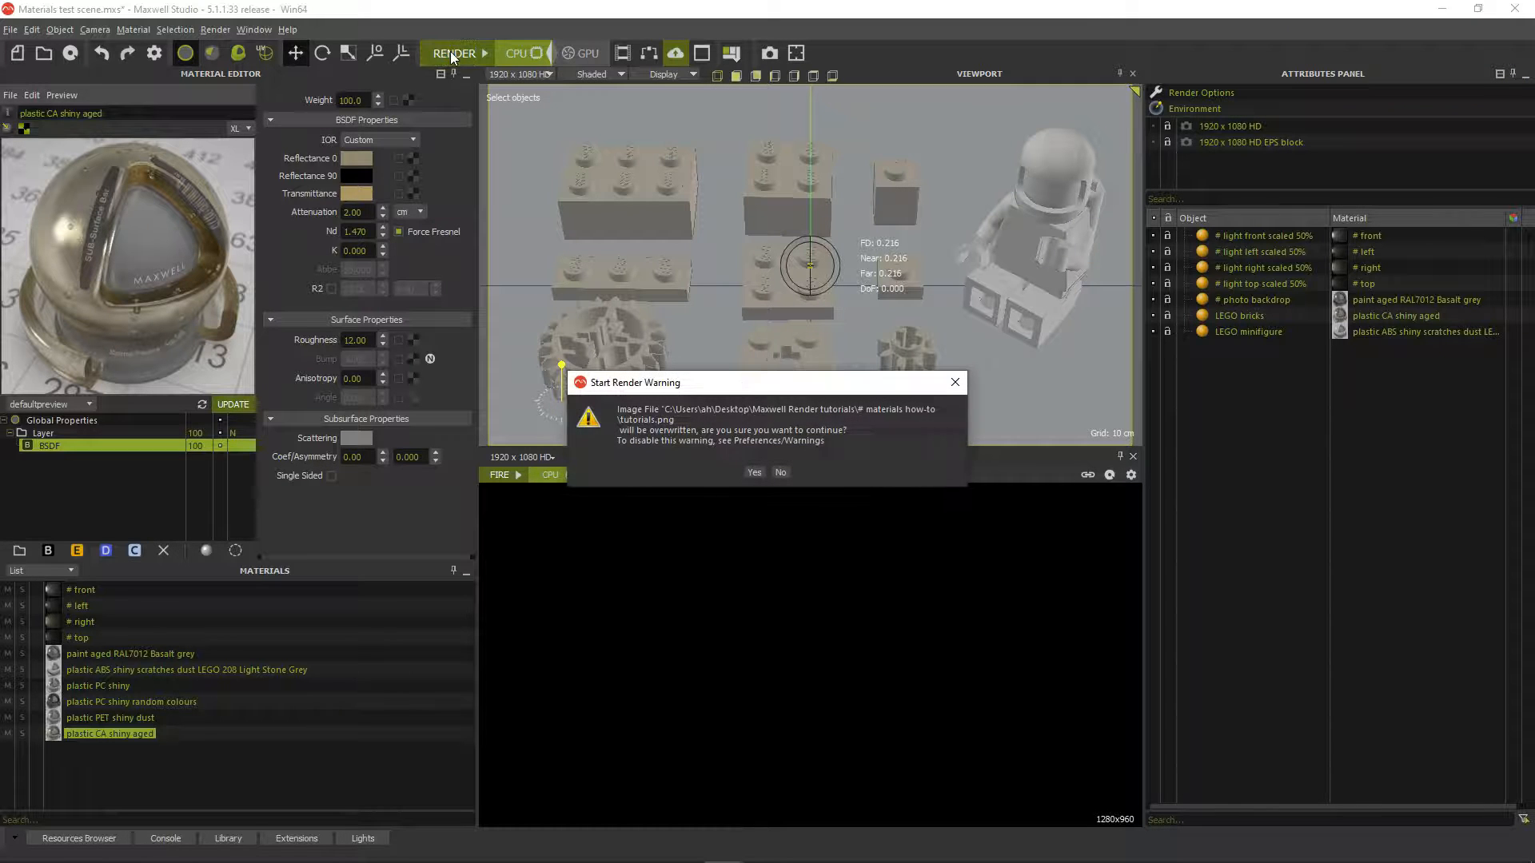
key(Return)
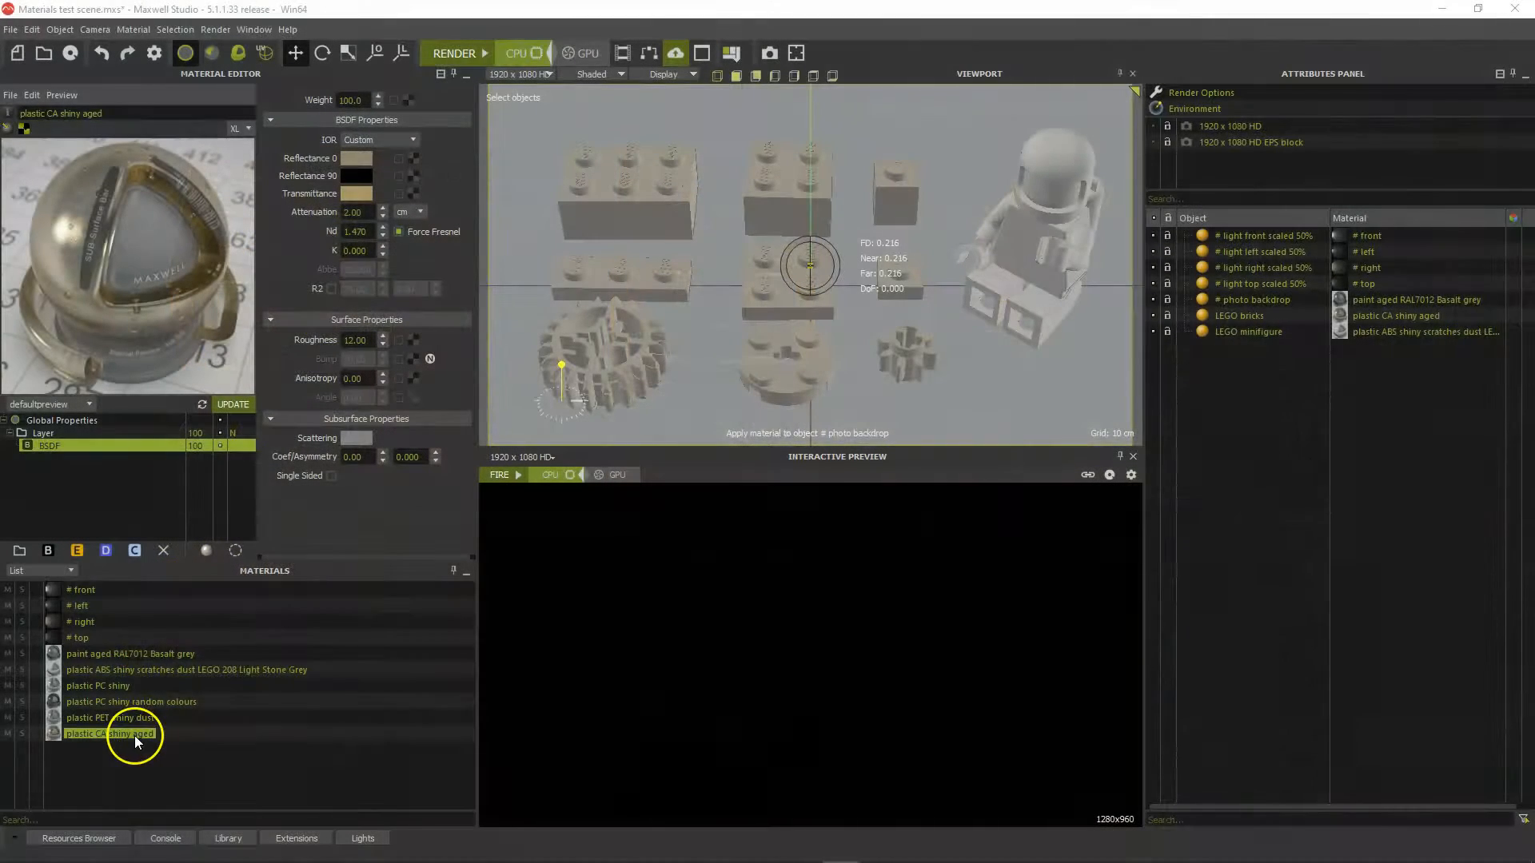
right_click(135, 735)
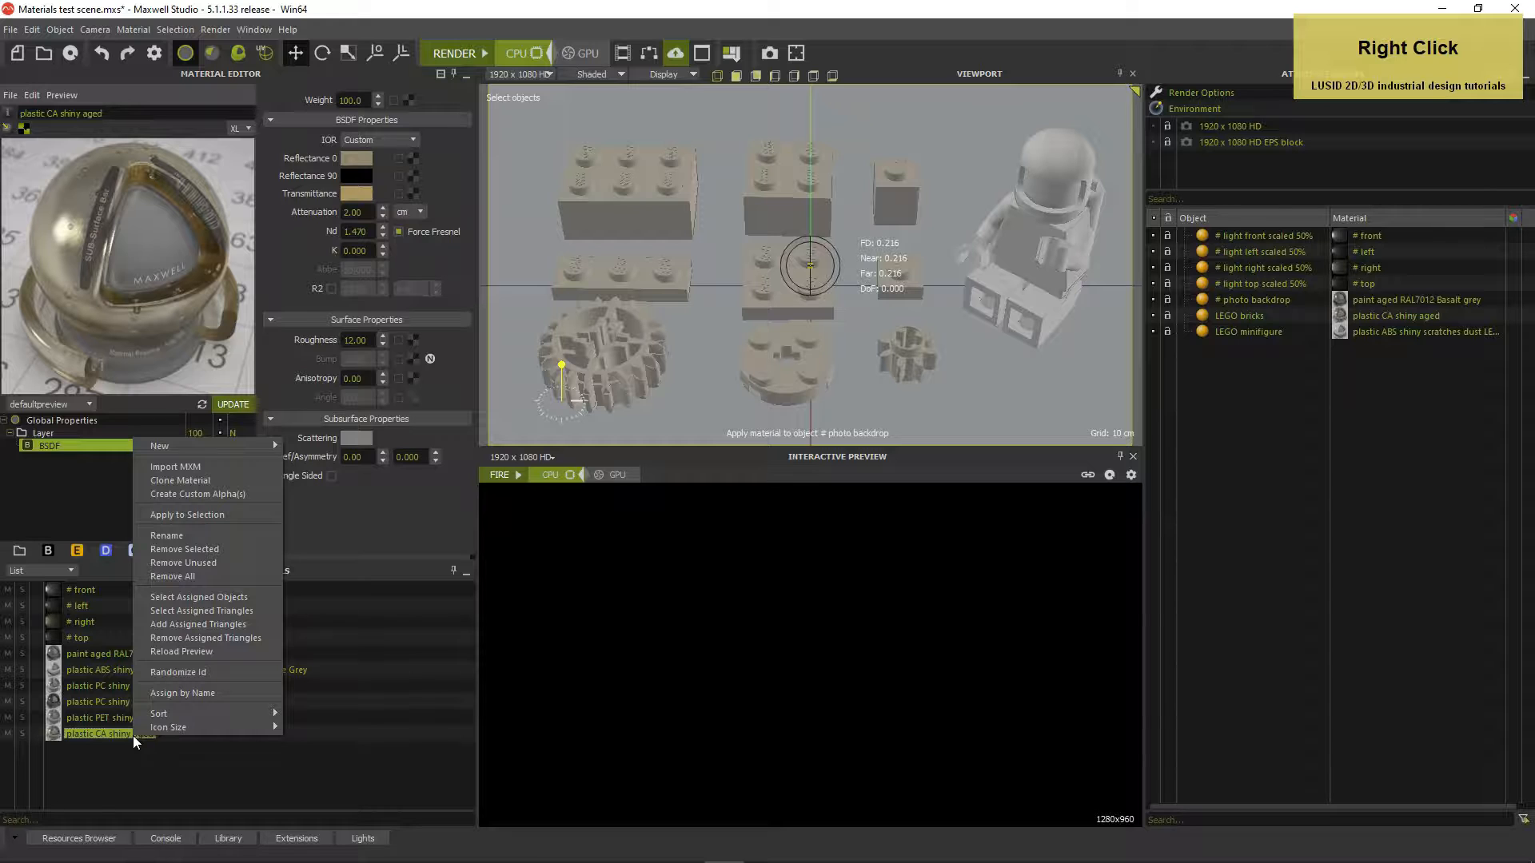
Clone the material and give the plastic CA shiny aged_1 copy an Attenuation of 20
click(174, 480)
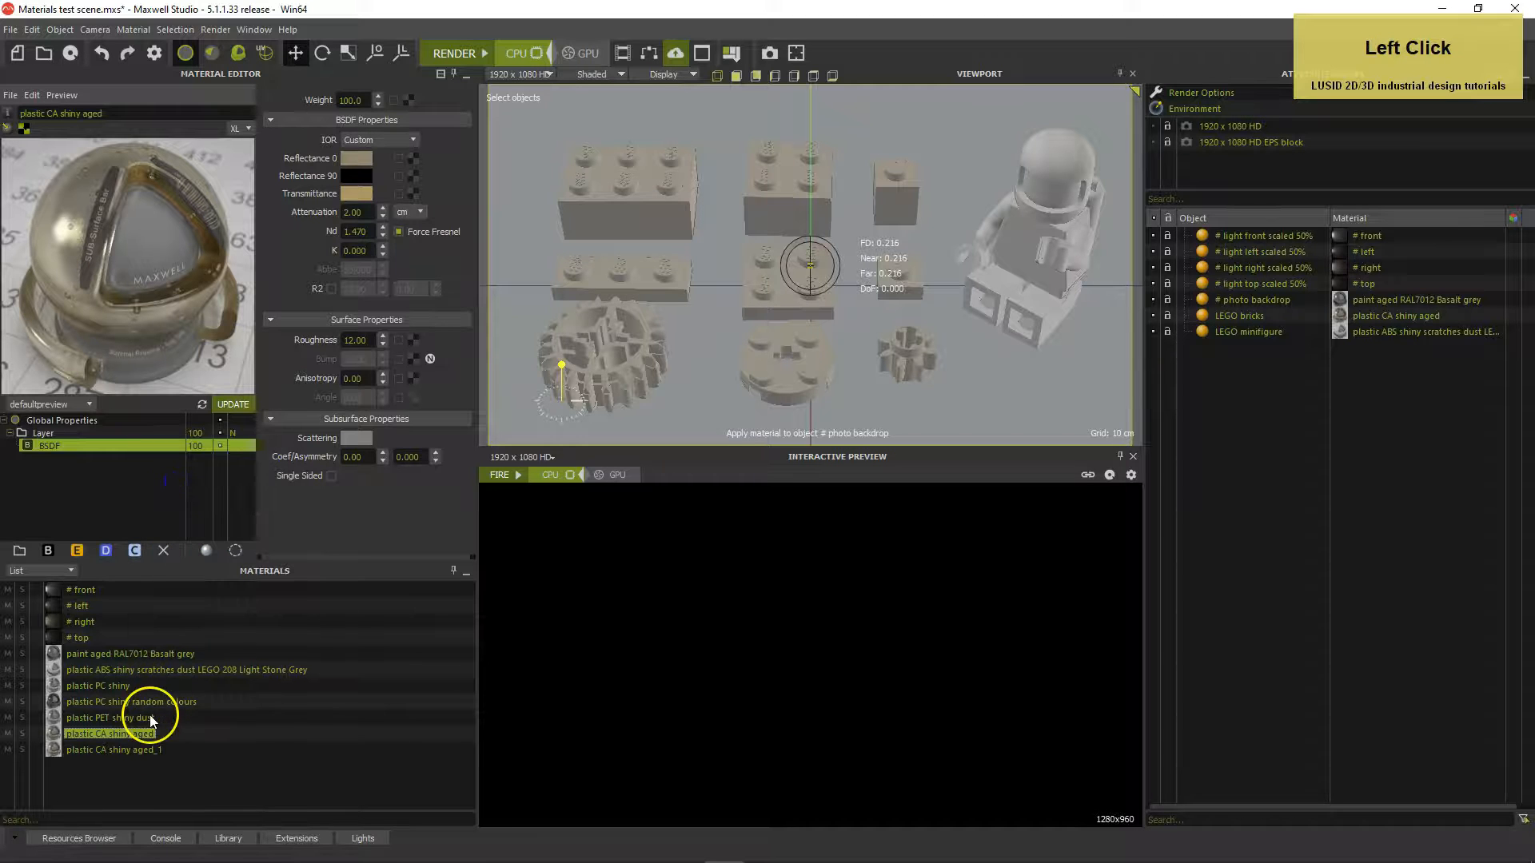
click(137, 749)
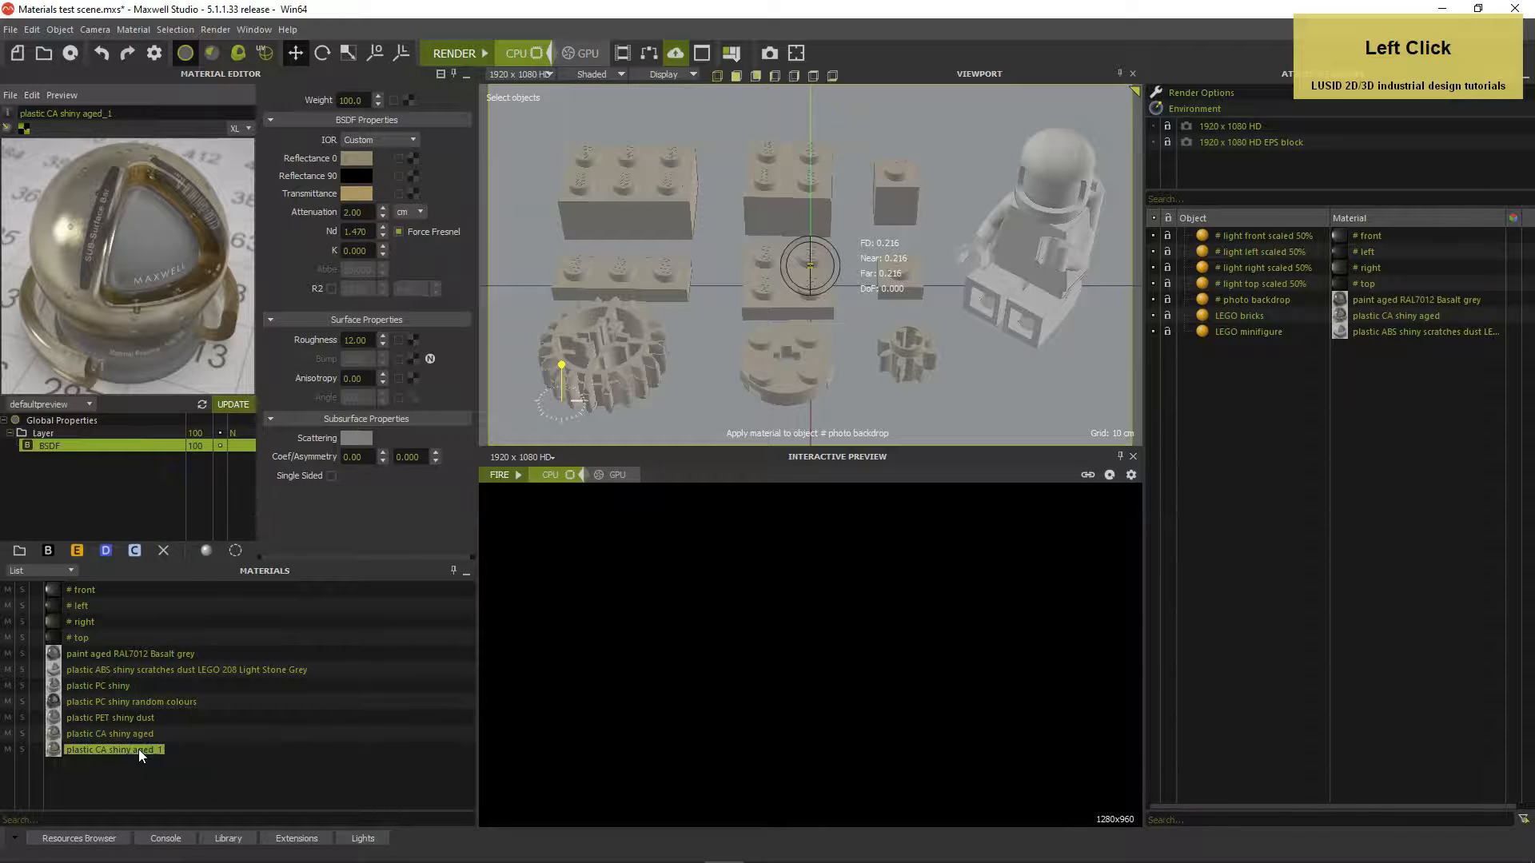
drag(362, 212, 347, 212)
text(20)
key(Return)
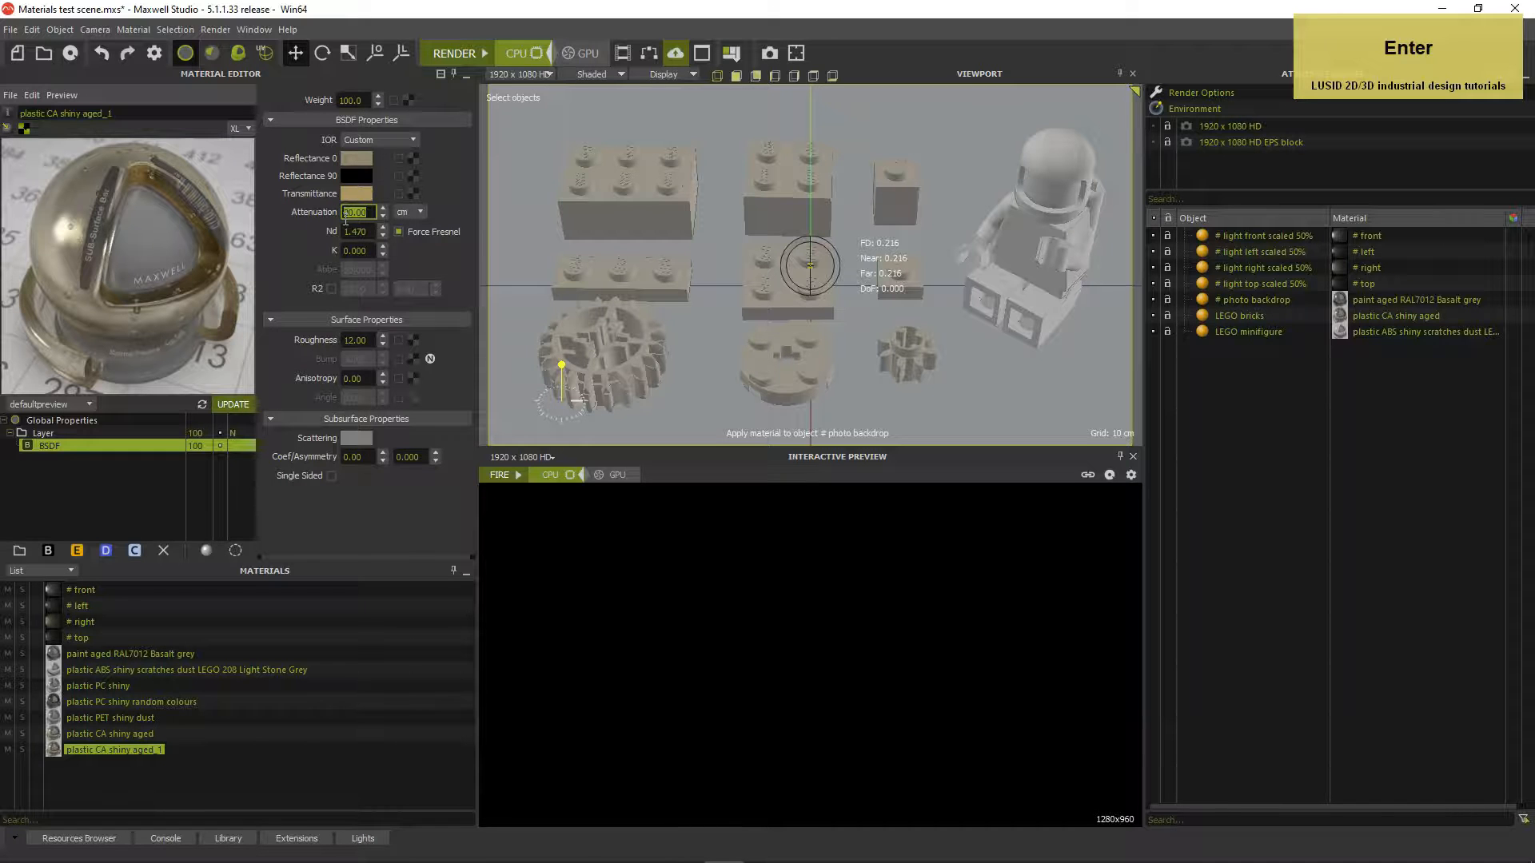
click(410, 193)
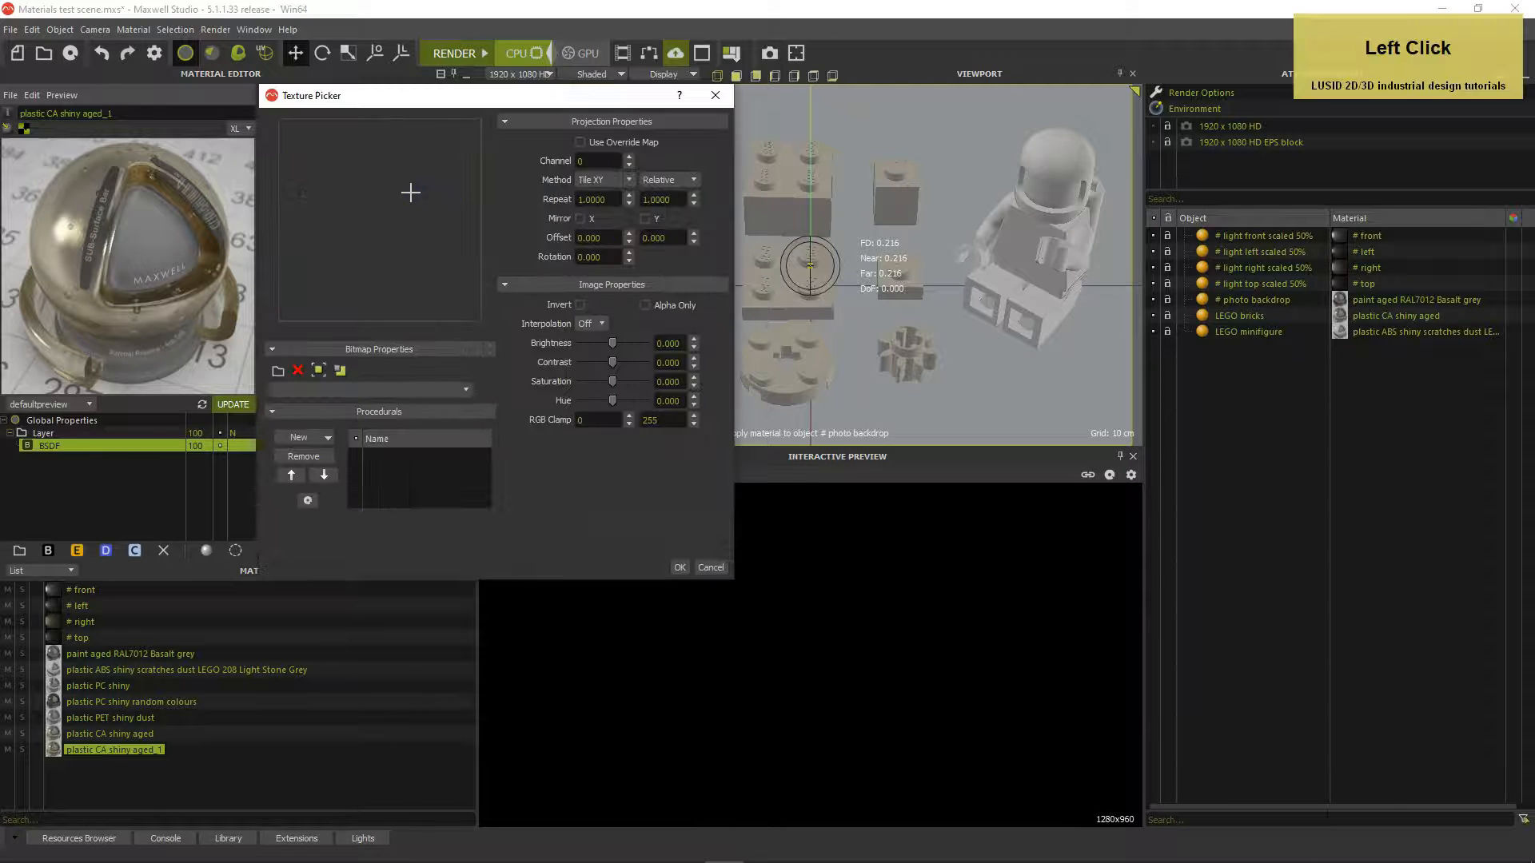
Add a Noise procedural to the transmittance texture, mapped in World coordinates
click(326, 438)
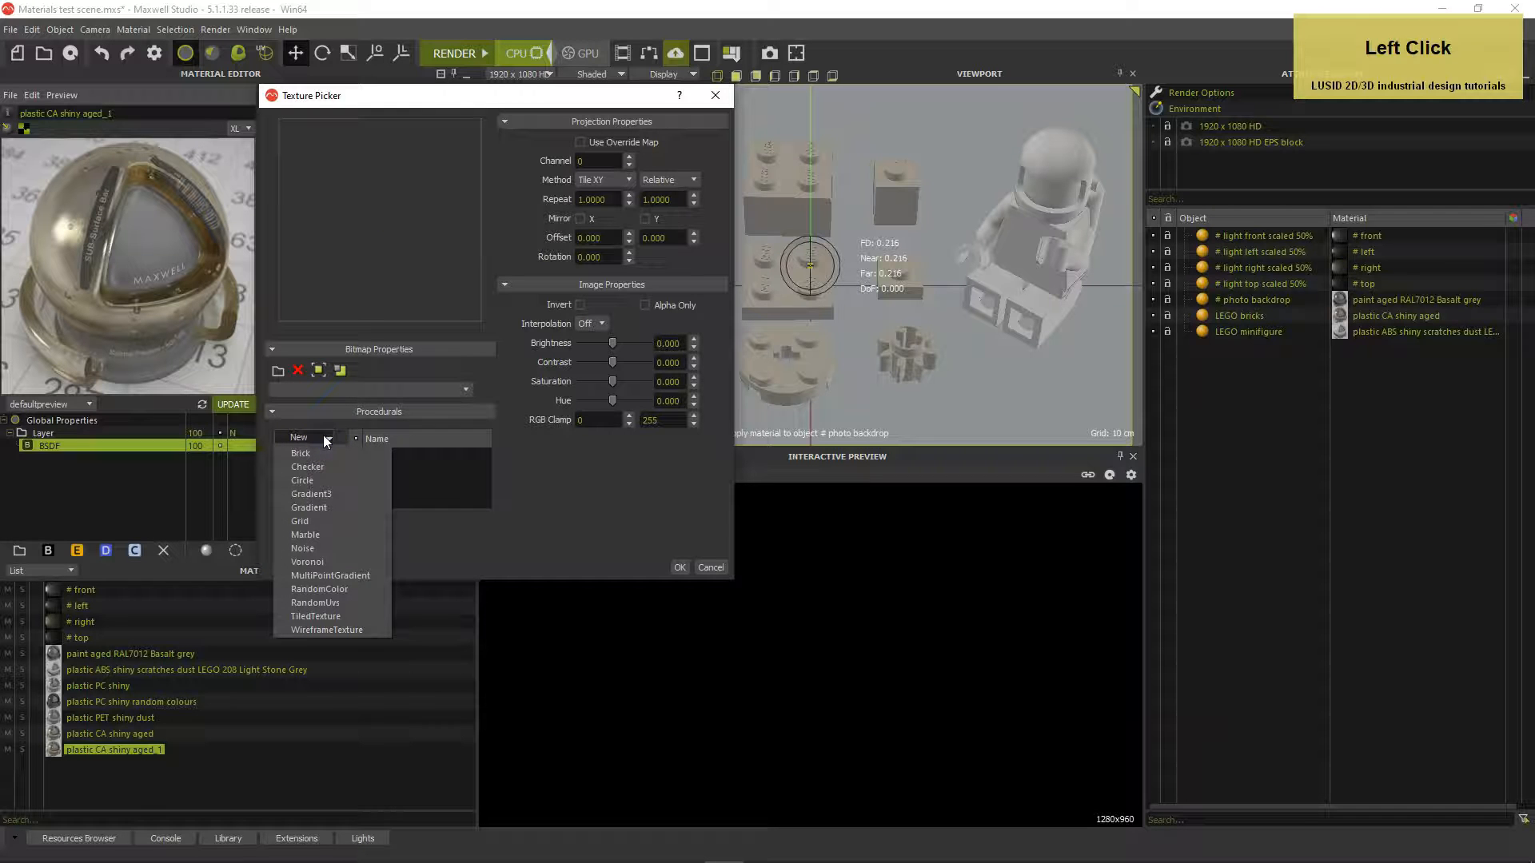
click(310, 549)
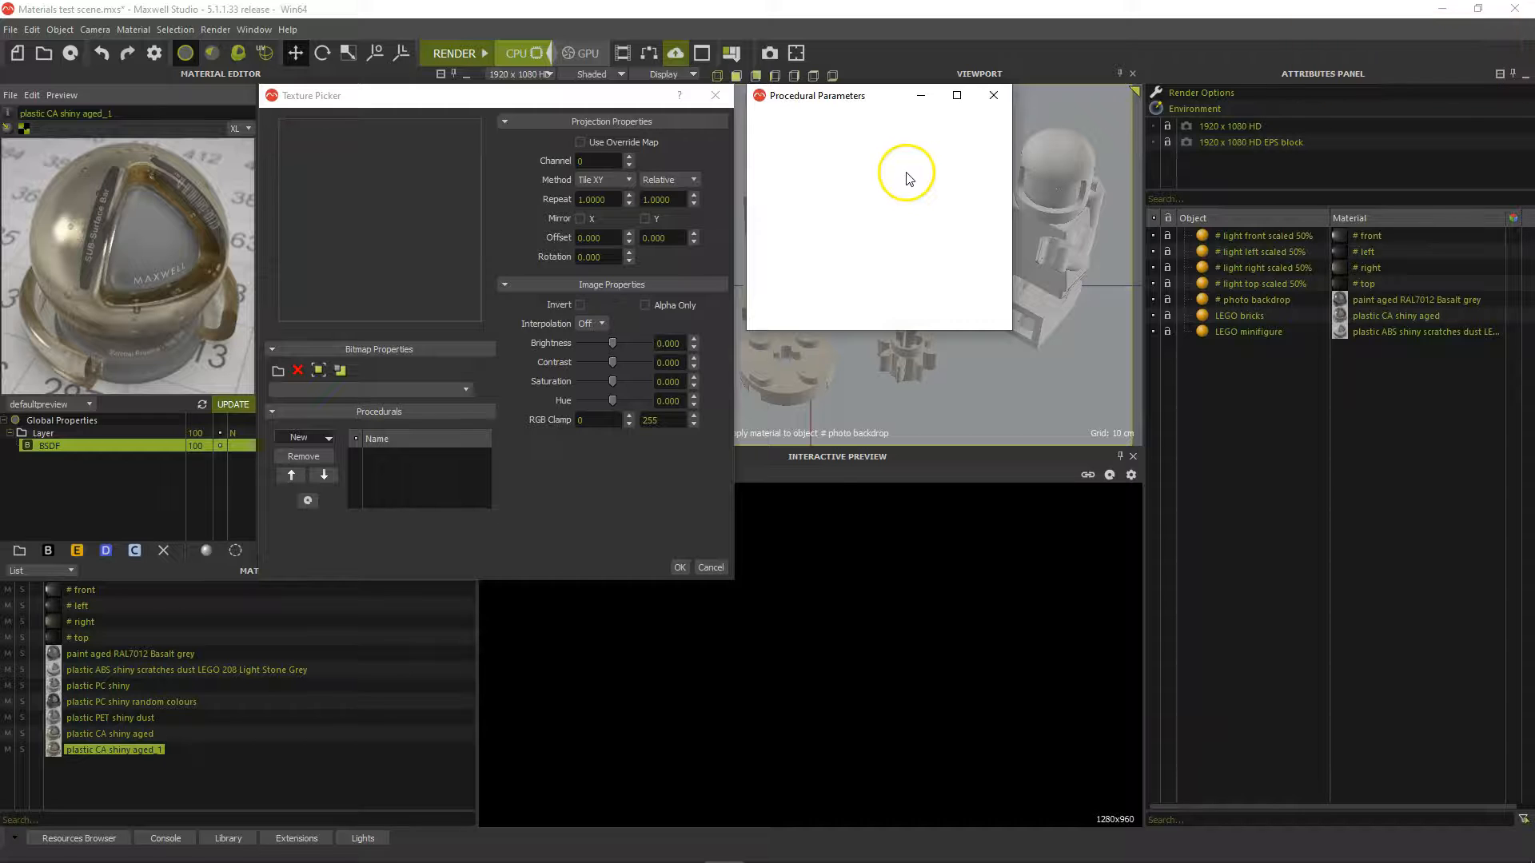
click(858, 94)
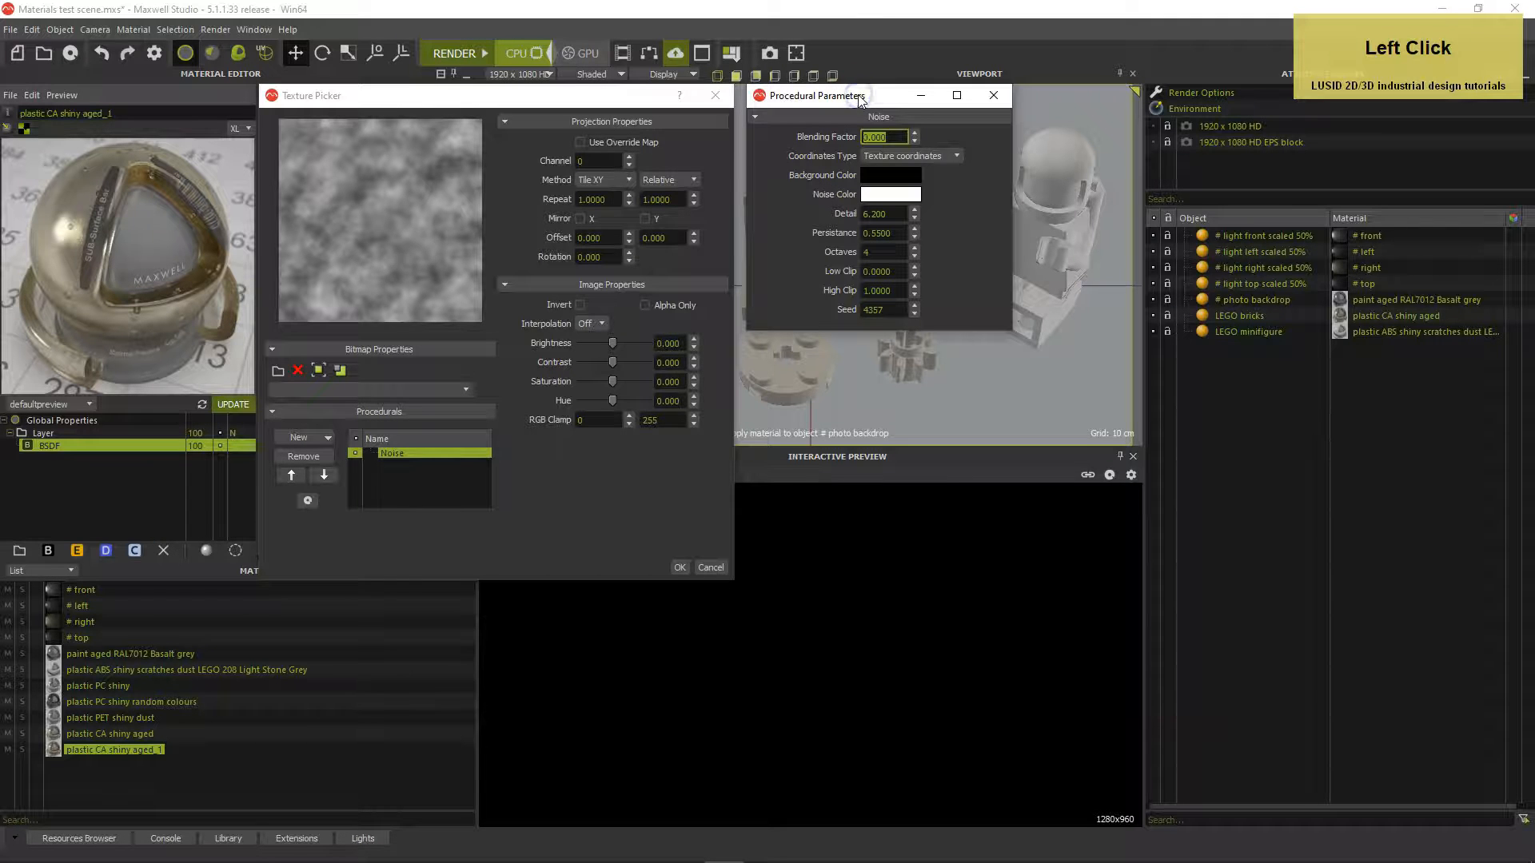
click(900, 152)
click(937, 182)
Set the Noise background colour to tan, HSV 43/103/171
click(891, 175)
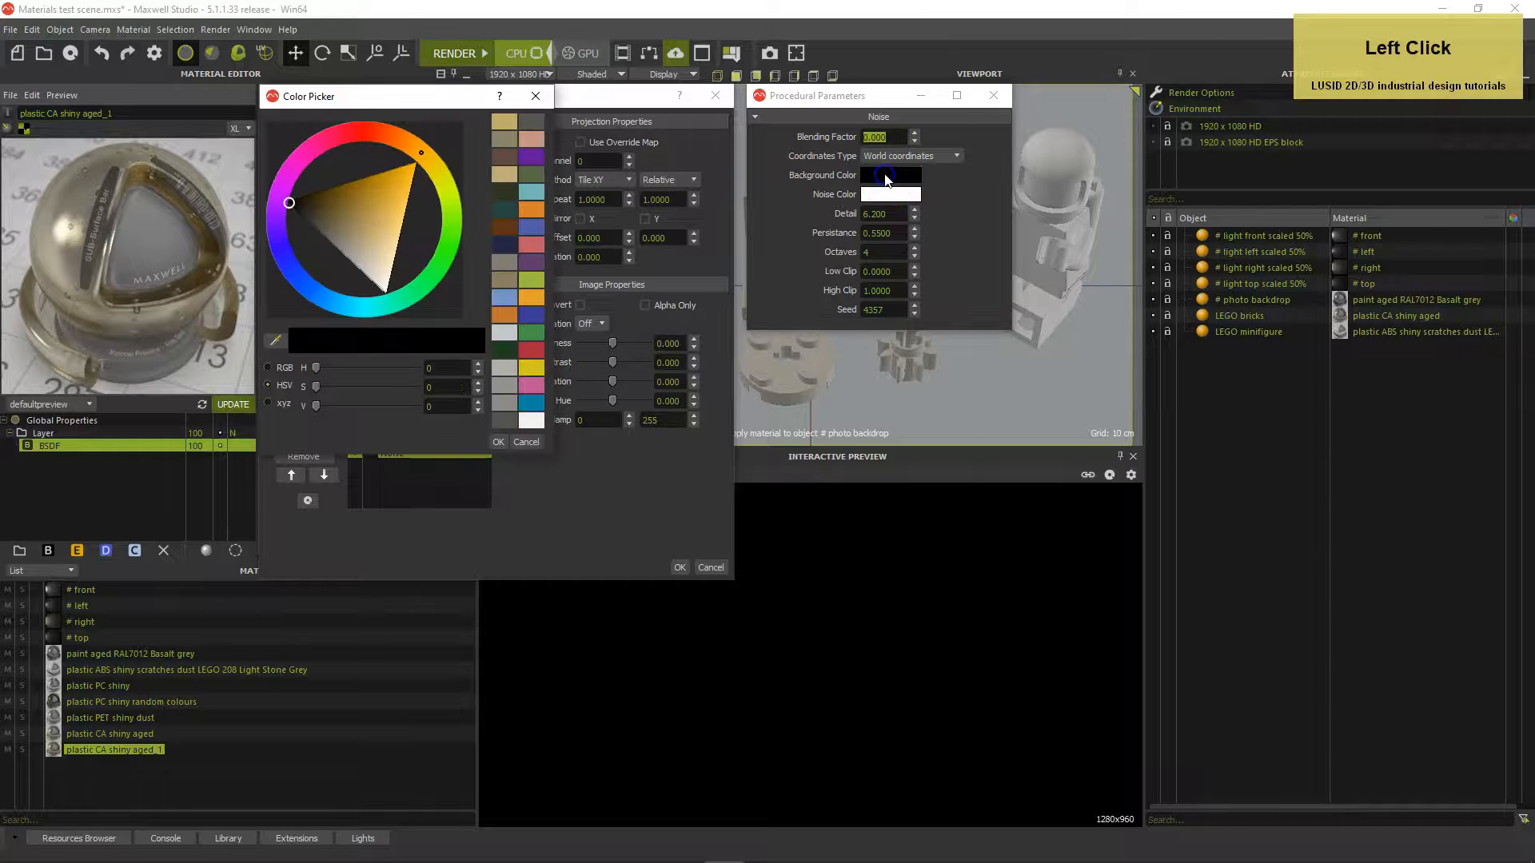
click(445, 367)
text(43)
key(Tab)
text(103)
key(Tab)
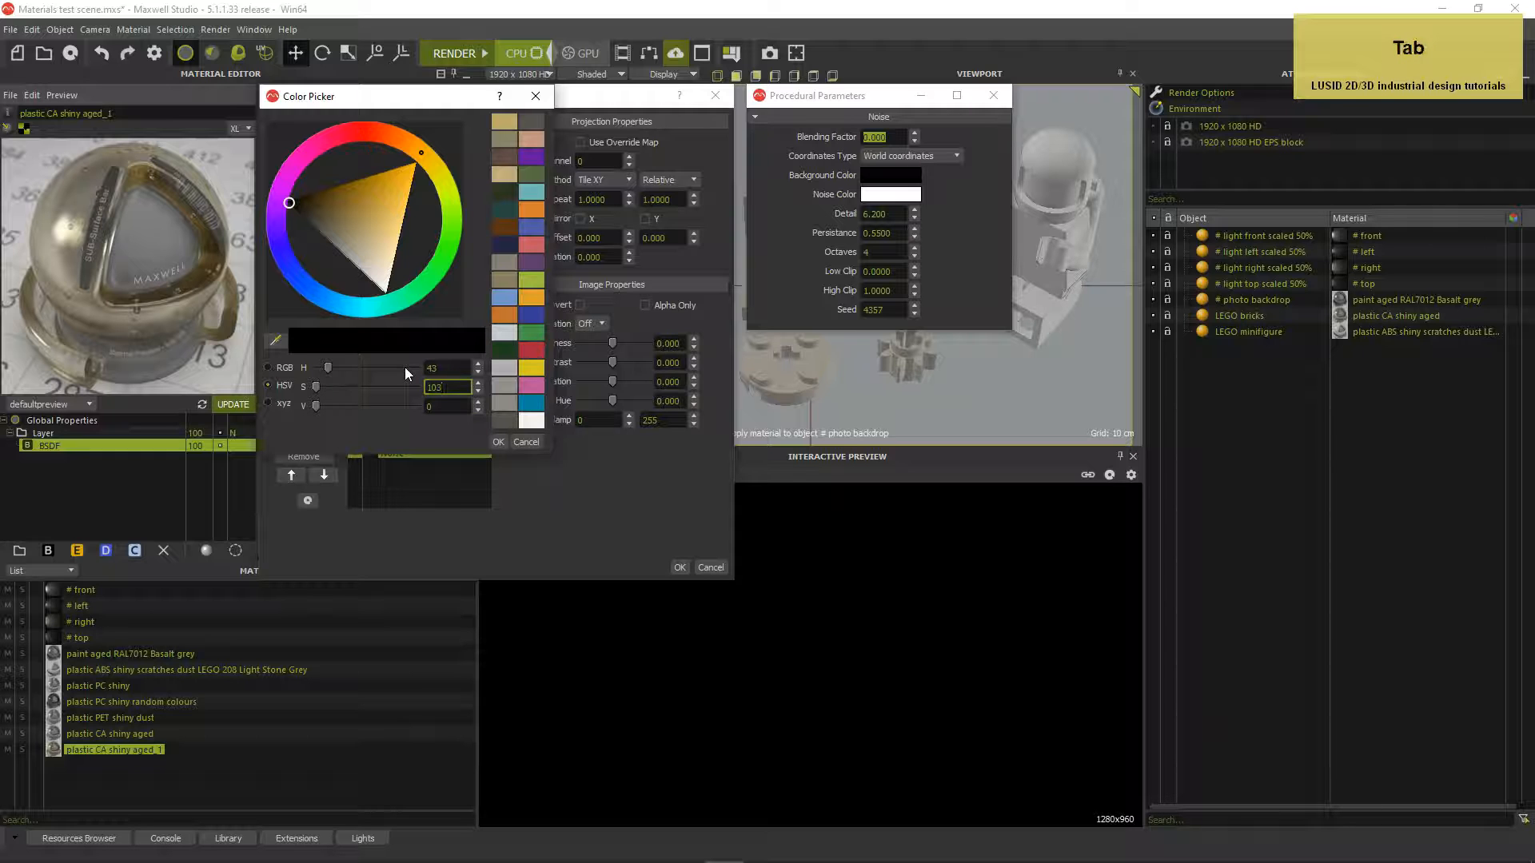
text(171)
key(Tab)
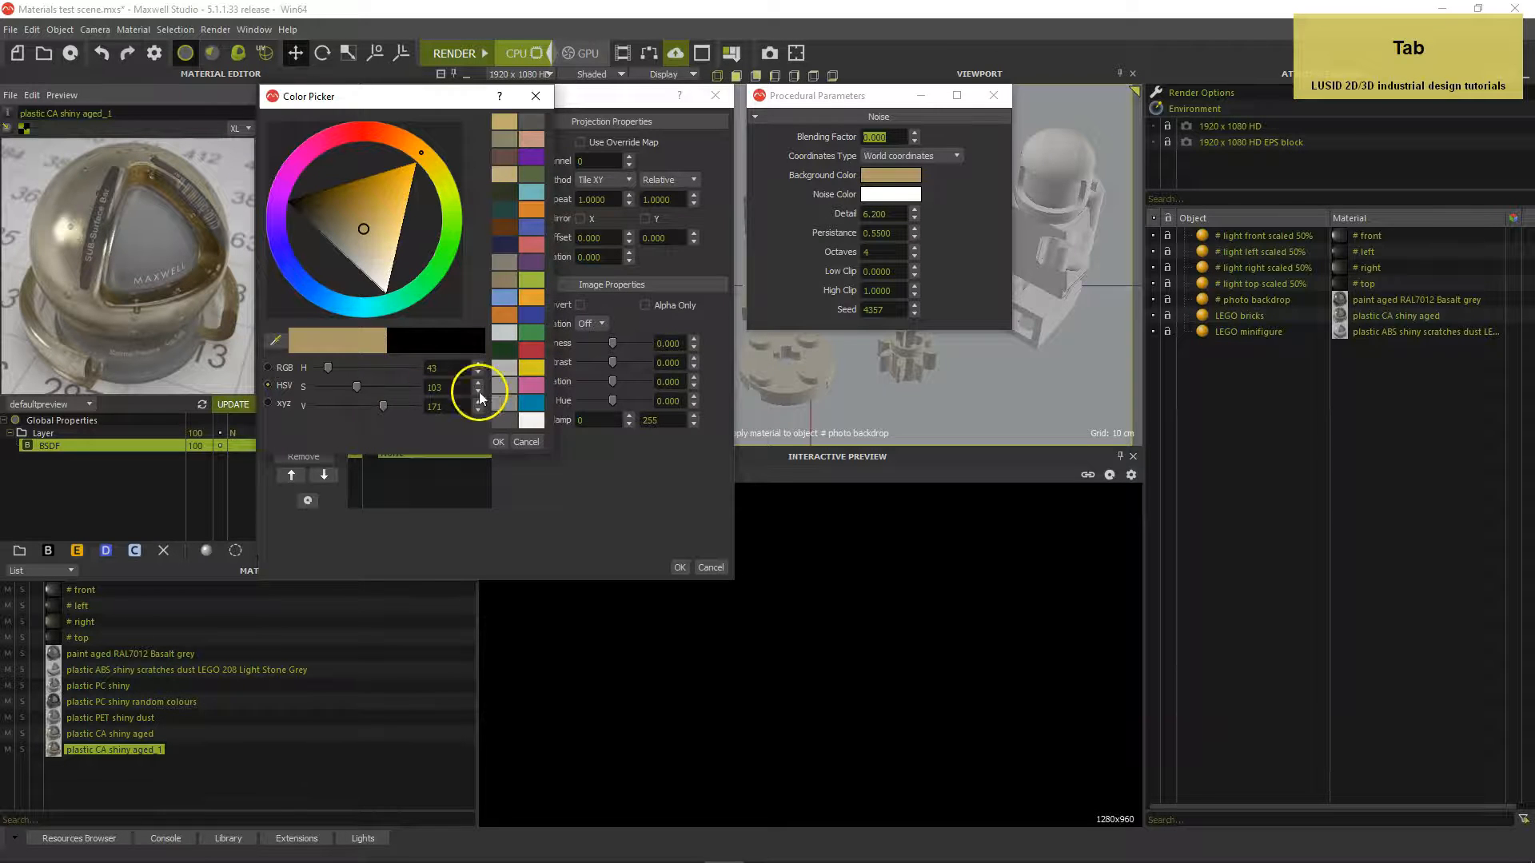
click(498, 441)
Set the Noise colour to dark brown, HSV 43/93/51
click(887, 197)
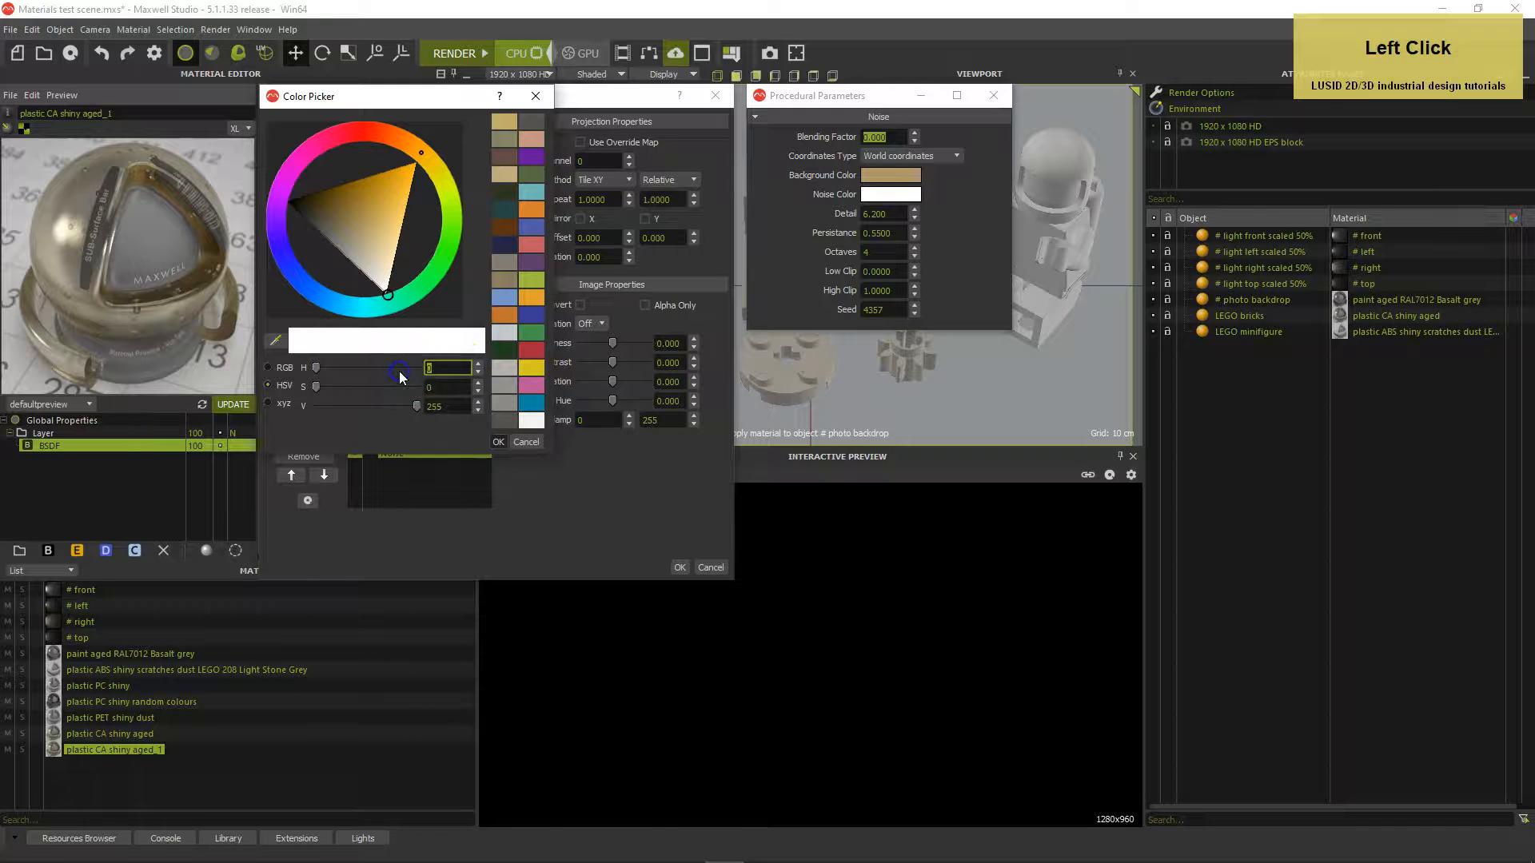
text(43)
key(Tab)
text(93)
key(Tab)
text(51)
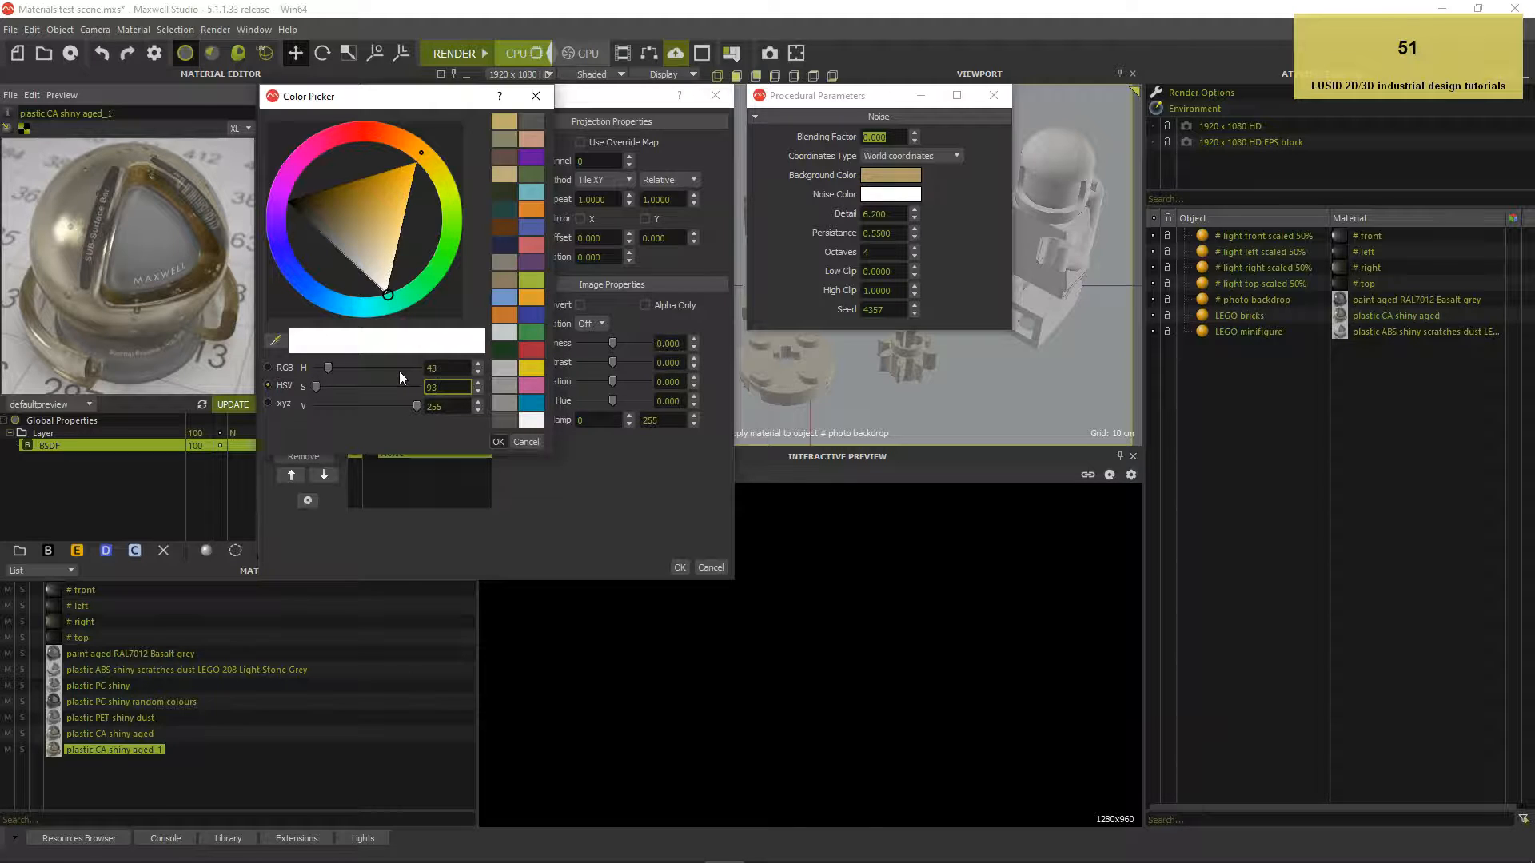
key(Tab)
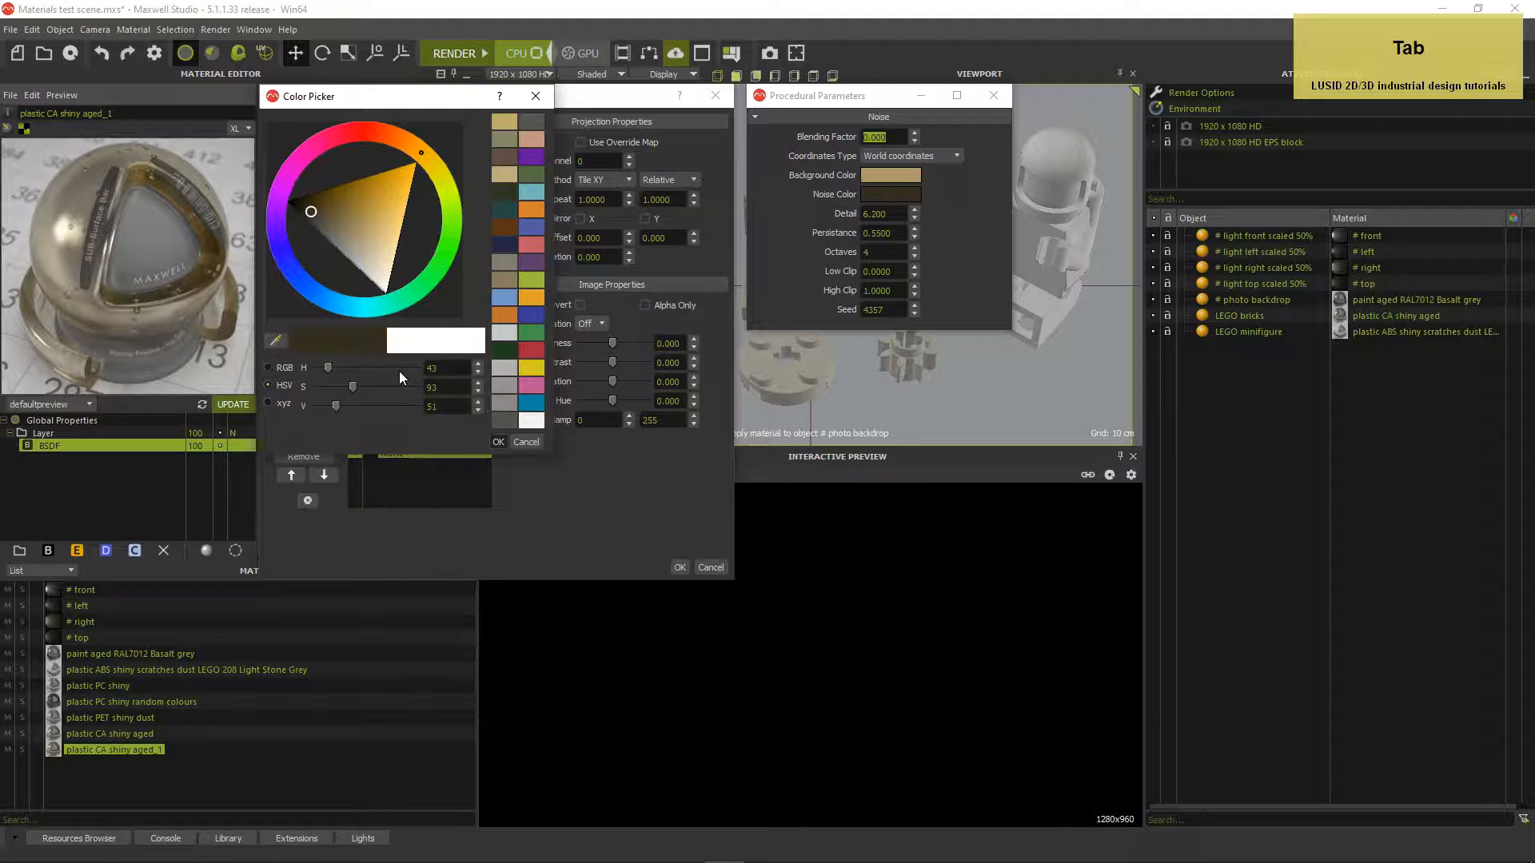
click(679, 568)
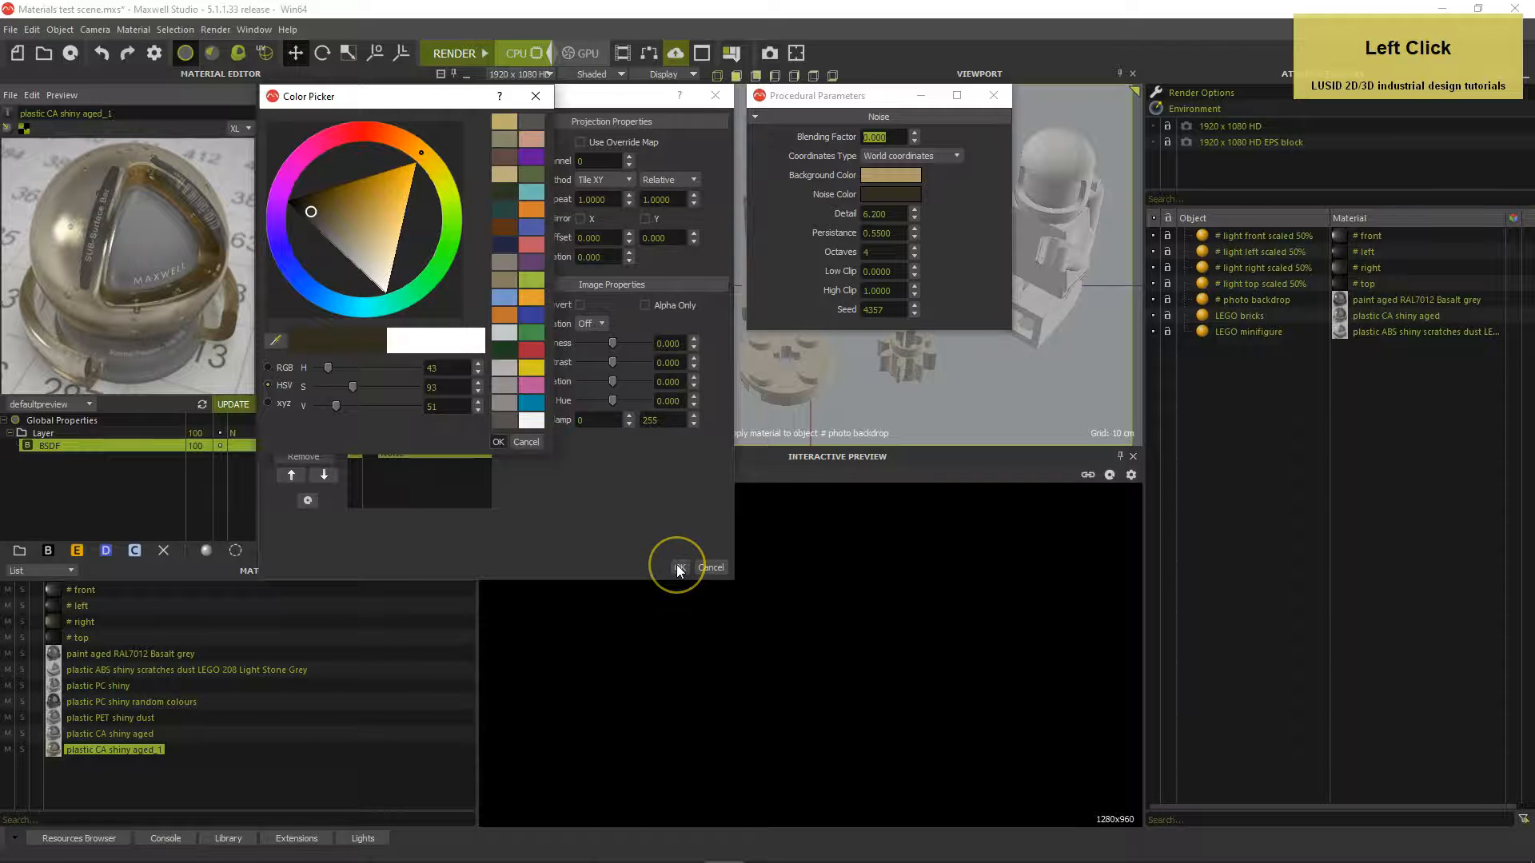
click(497, 442)
Set Noise Detail to 66, Low Clip 0.45, High Clip 0.55, and apply the texture
click(898, 213)
drag(899, 213, 835, 208)
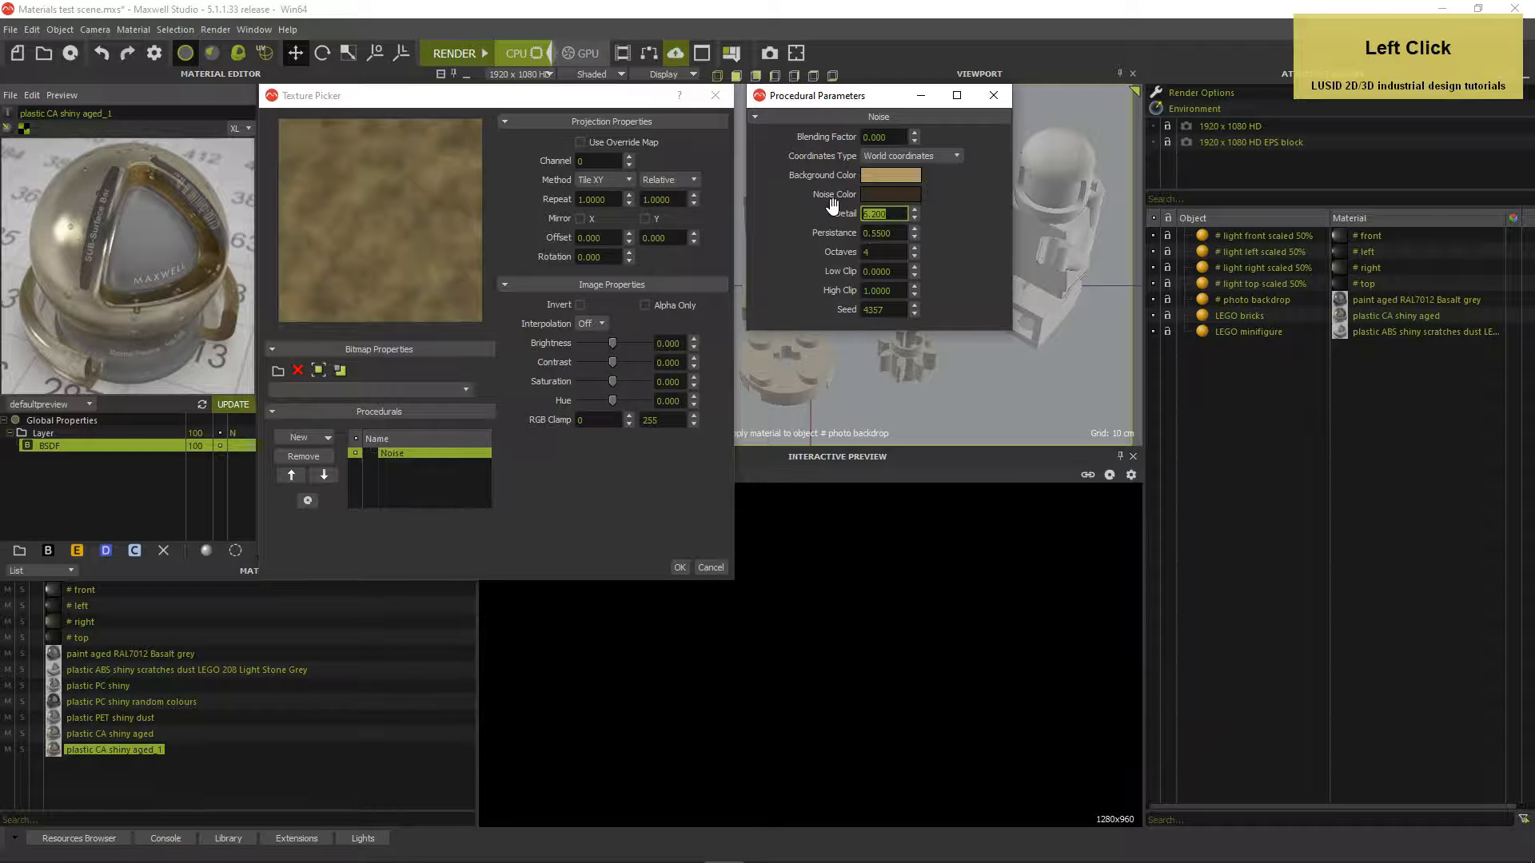
text(66)
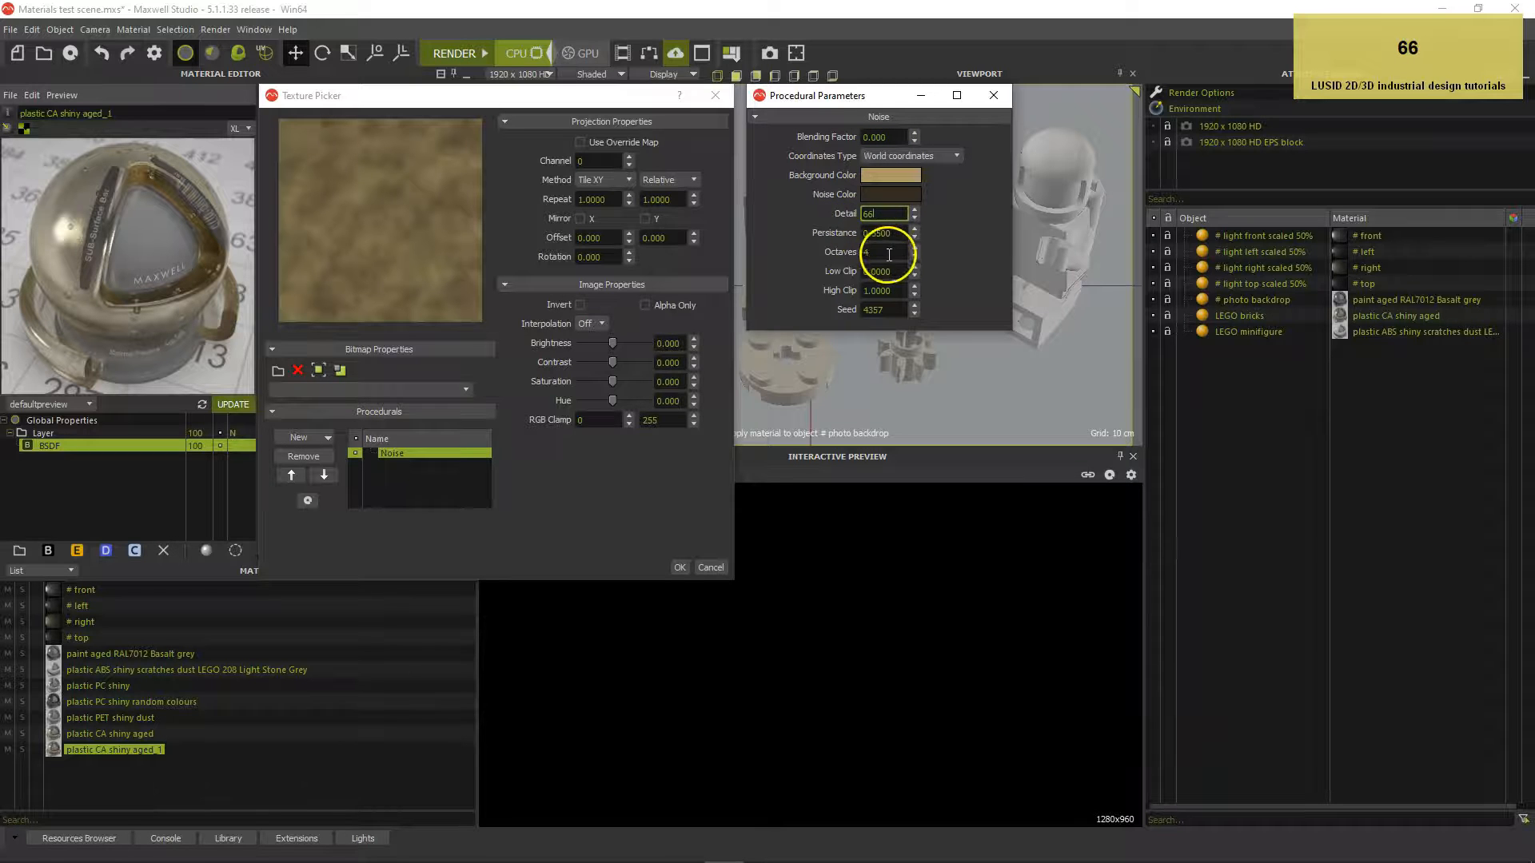
drag(899, 271, 874, 277)
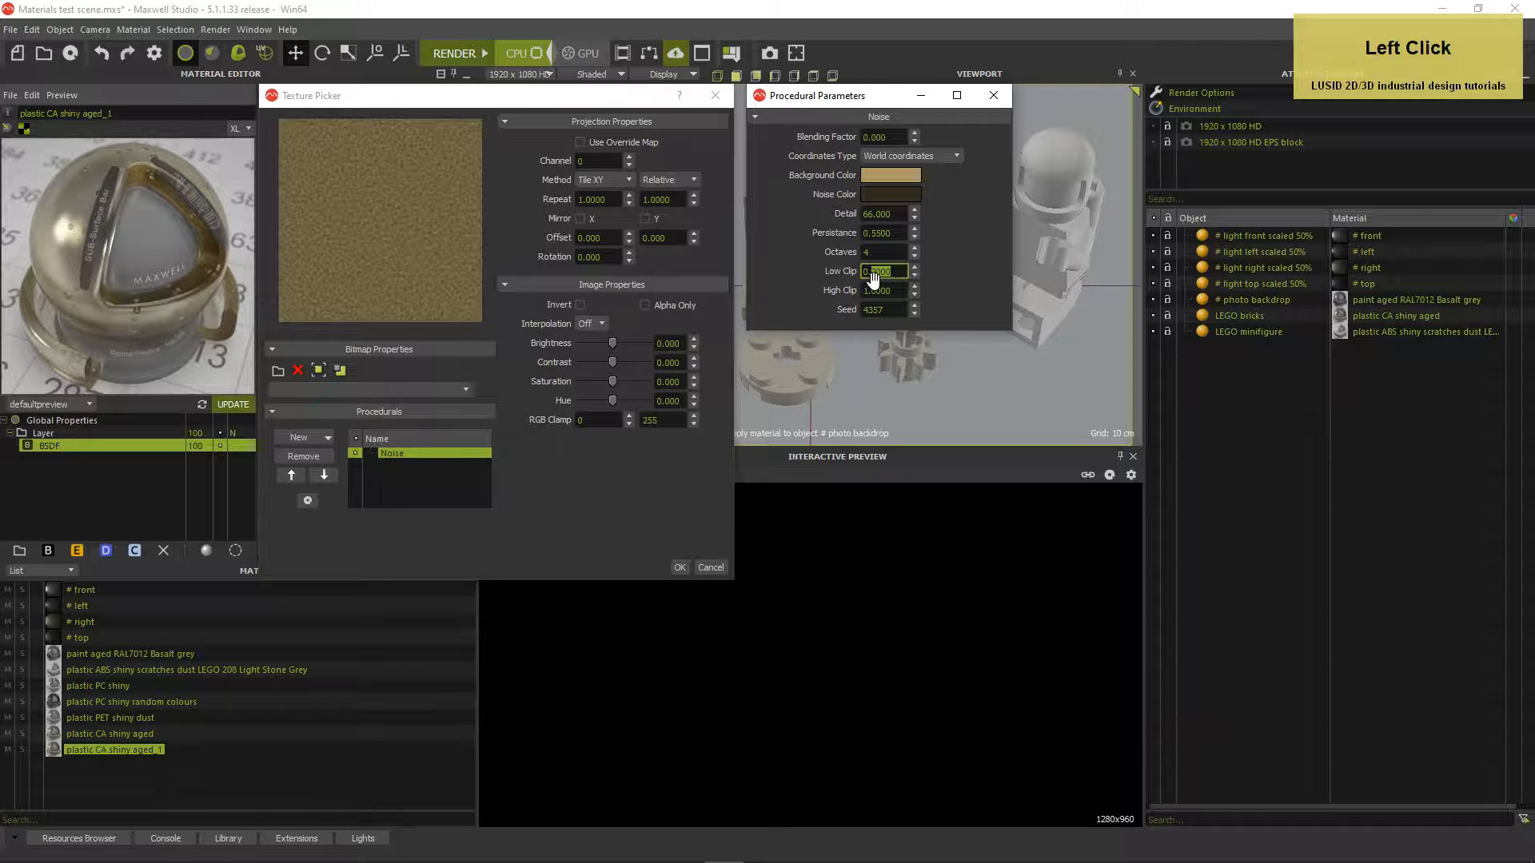
text(45)
key(Return)
click(904, 291)
drag(903, 291, 852, 292)
text(0.55)
key(Tab)
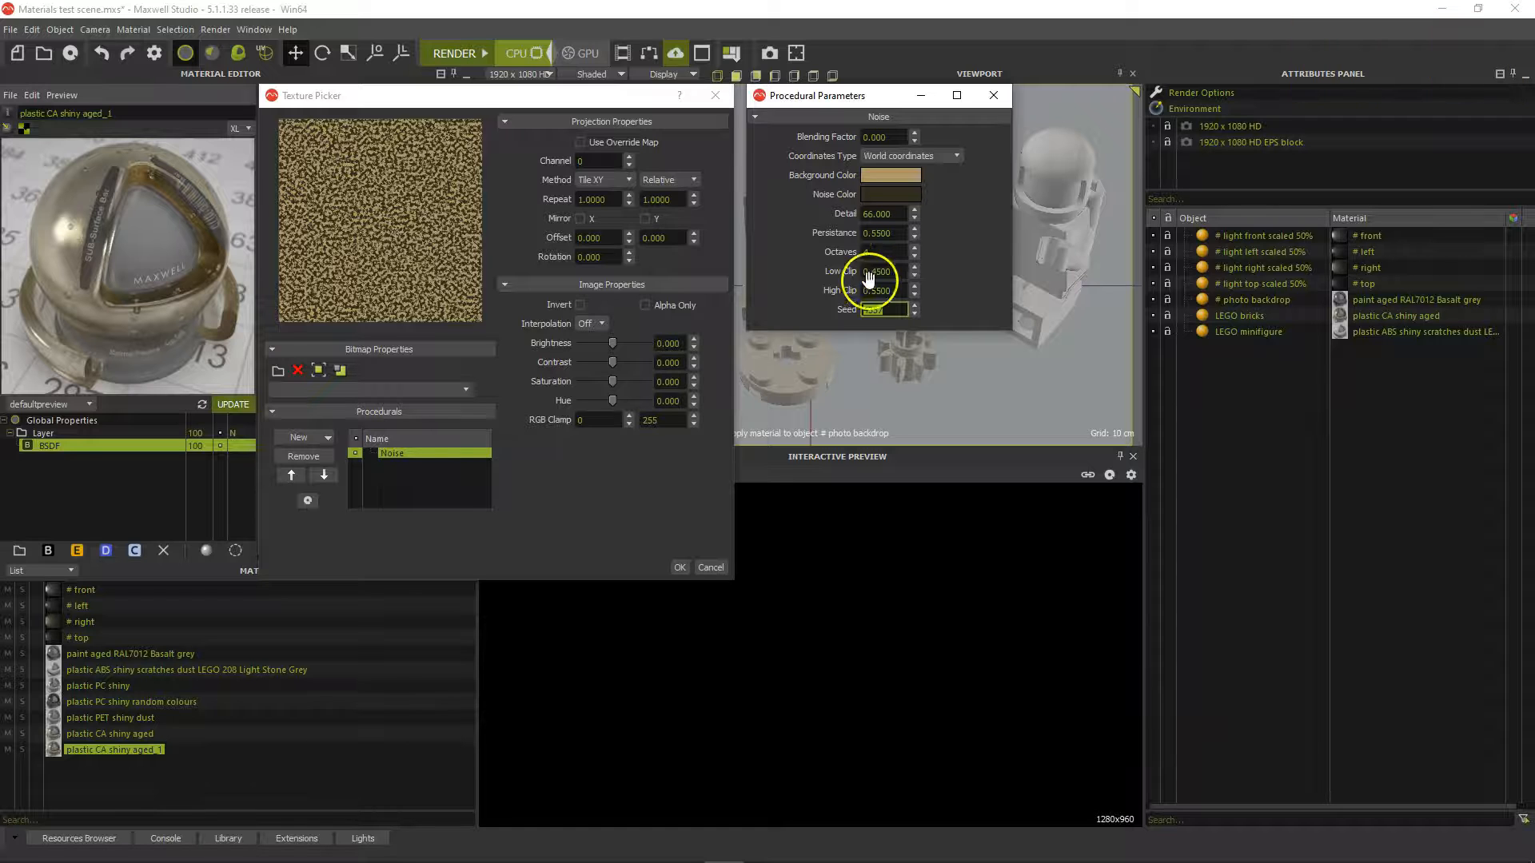
click(679, 567)
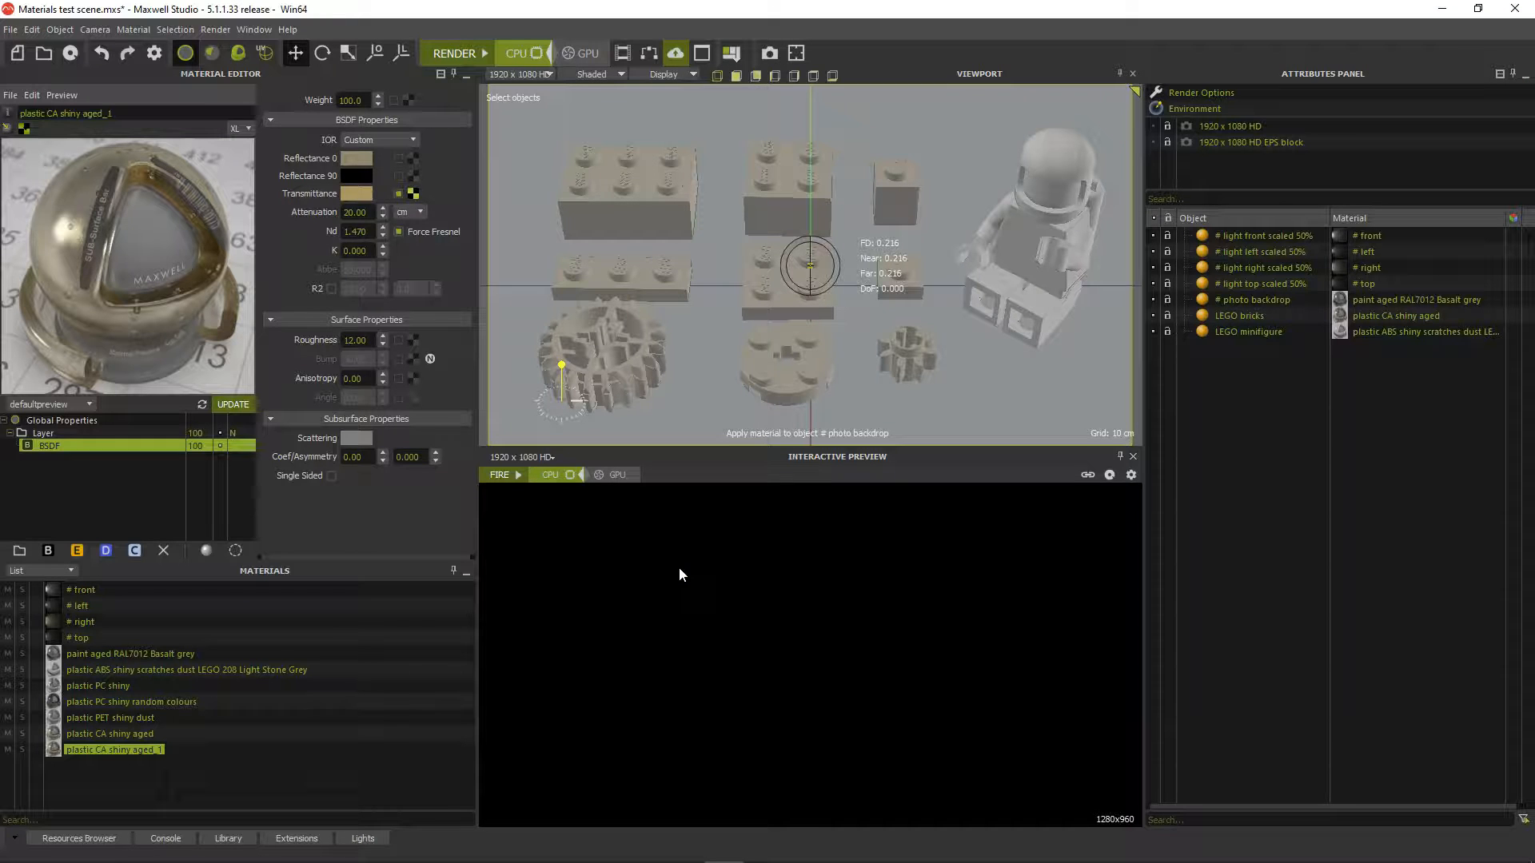
Copy the Noise procedural from the transmittance texture
click(414, 193)
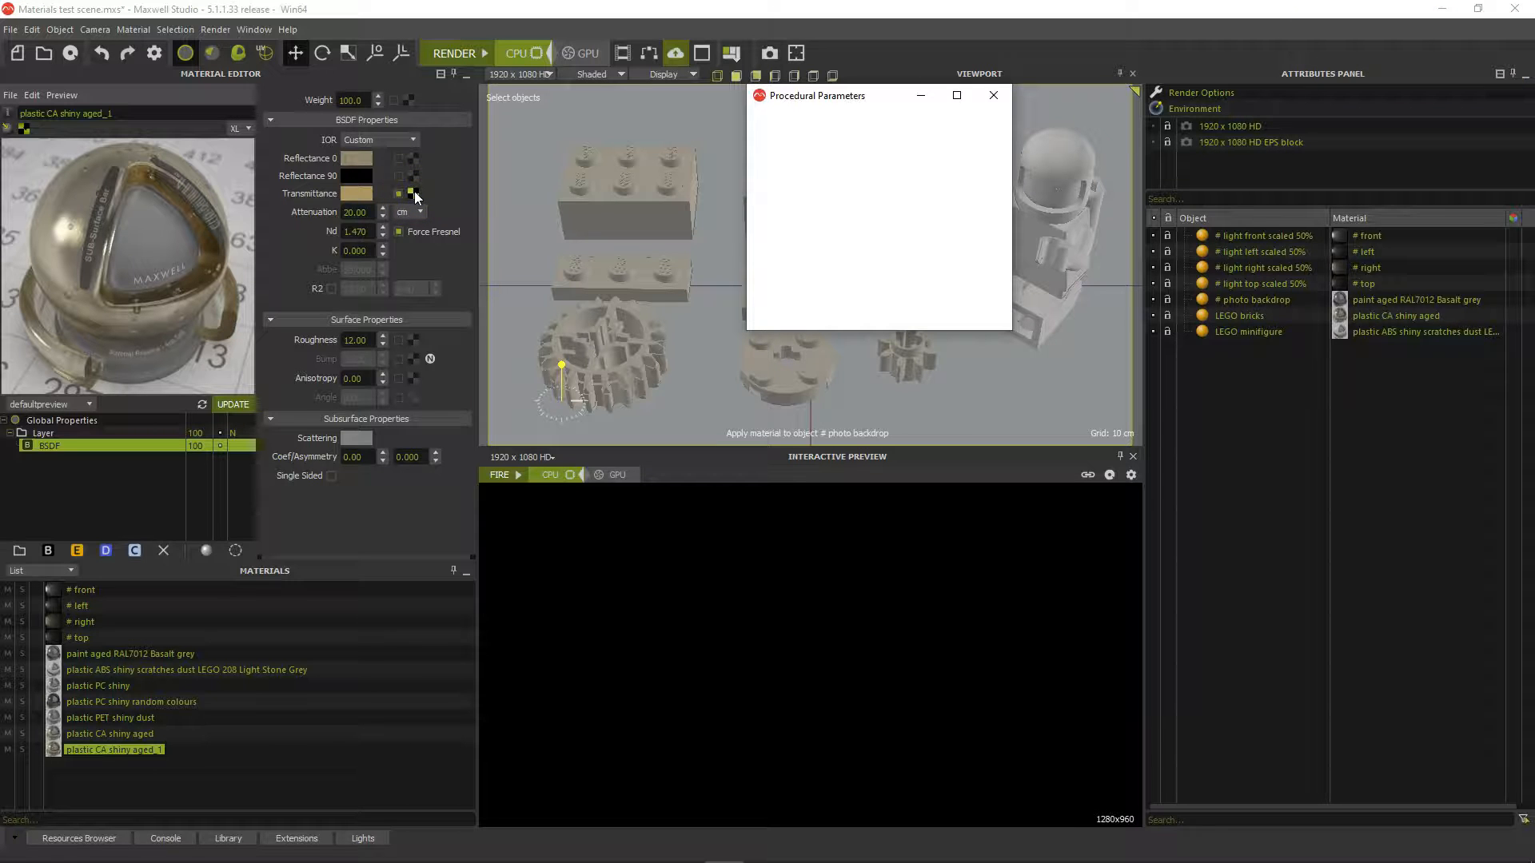
click(425, 454)
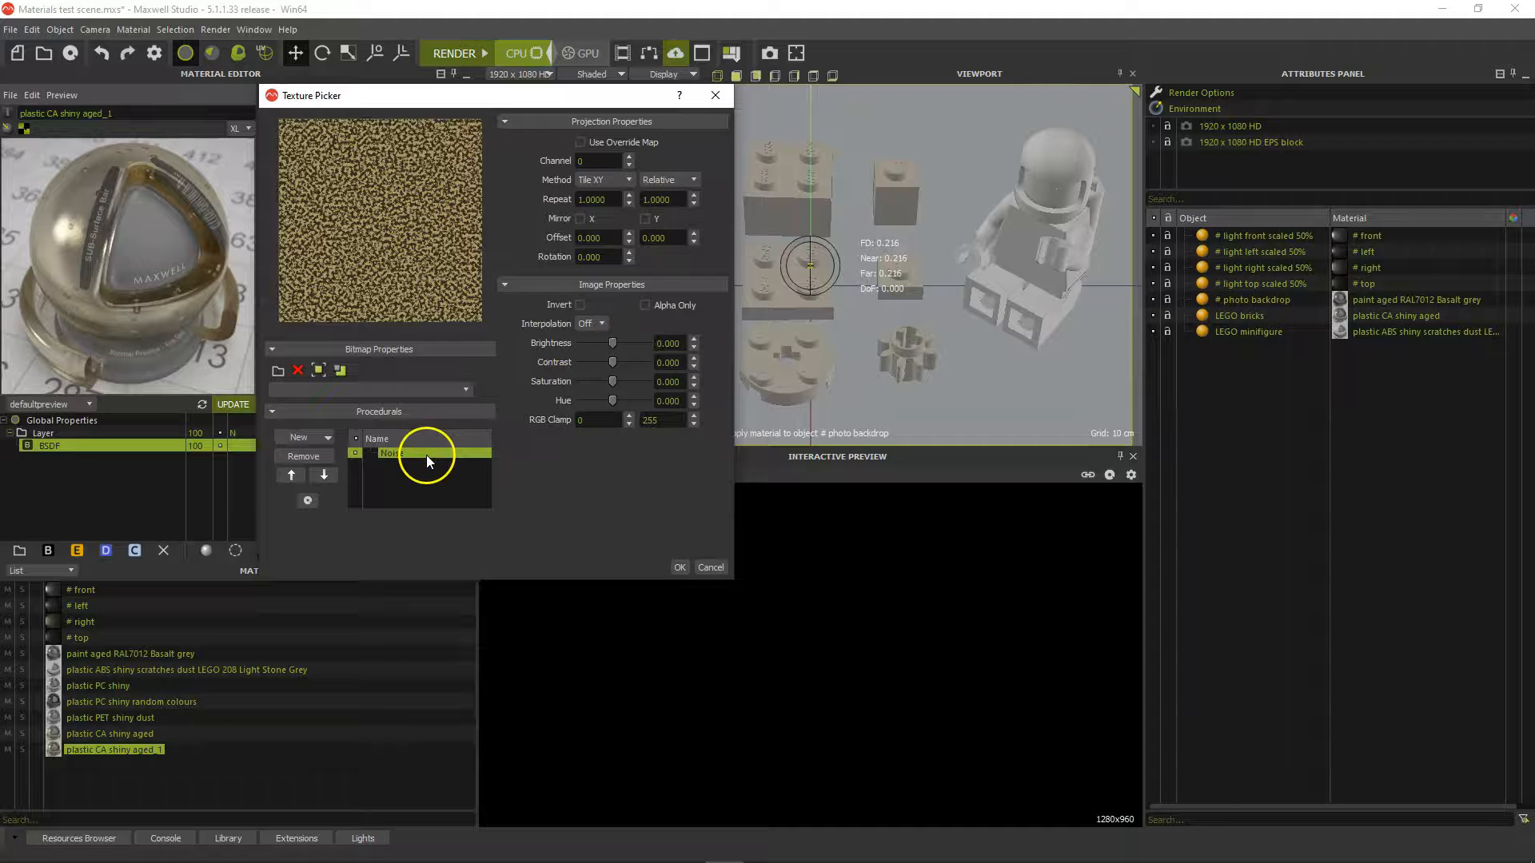
right_click(425, 454)
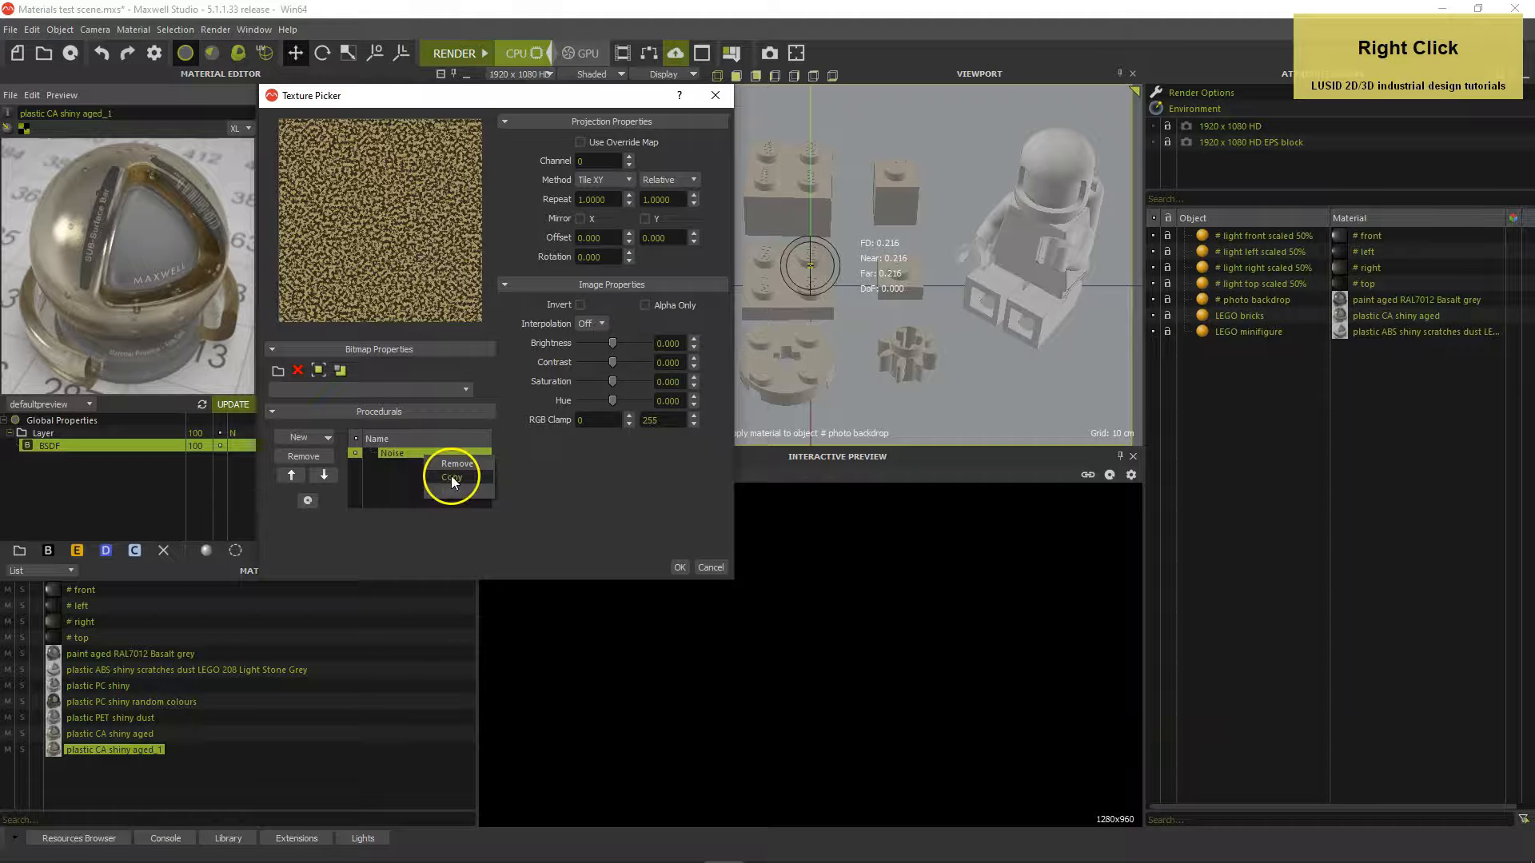
click(451, 477)
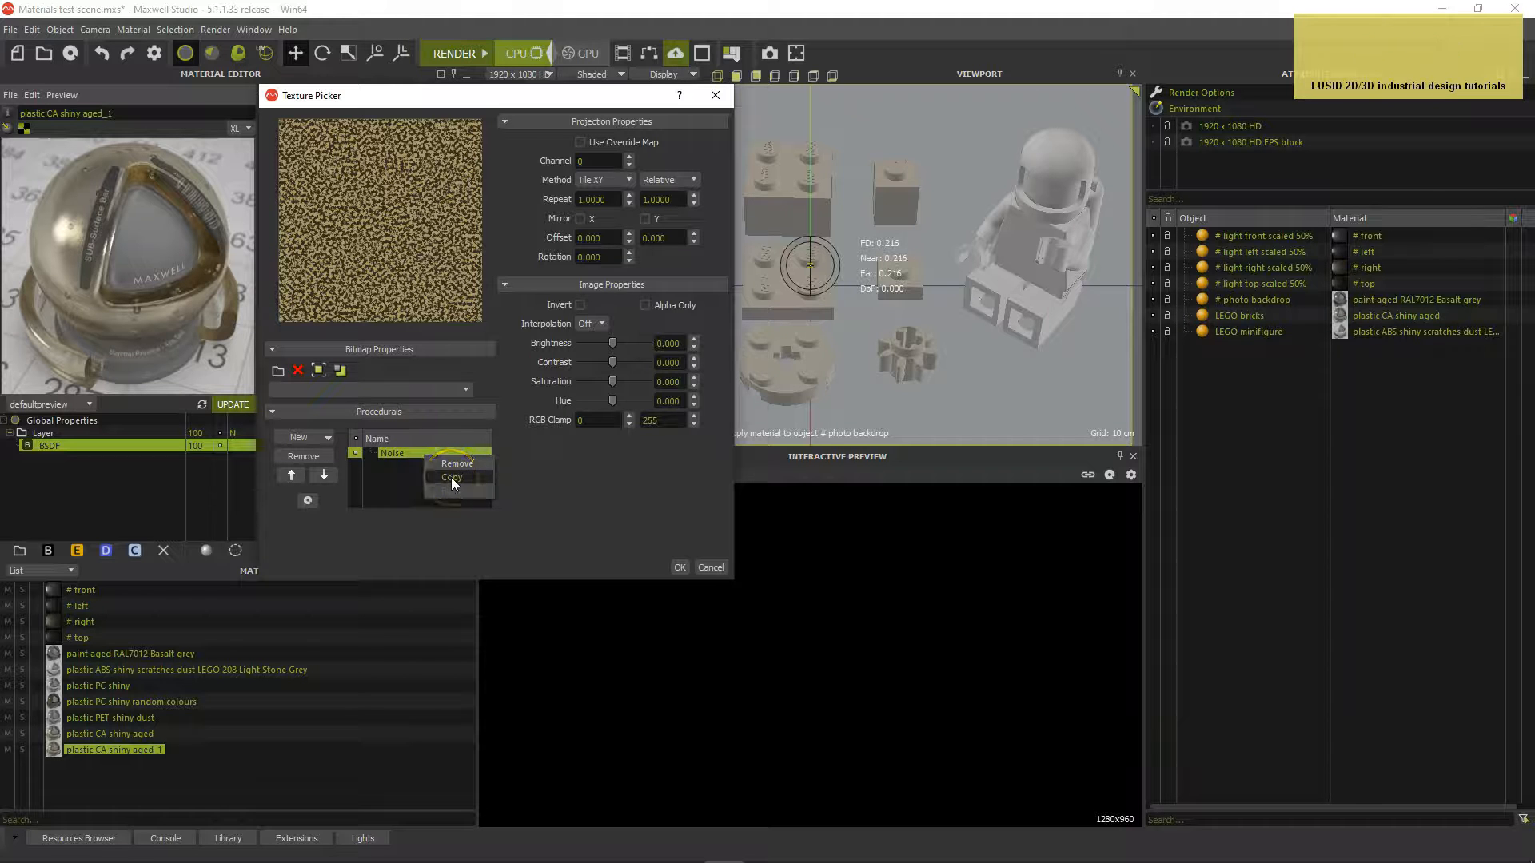
click(678, 567)
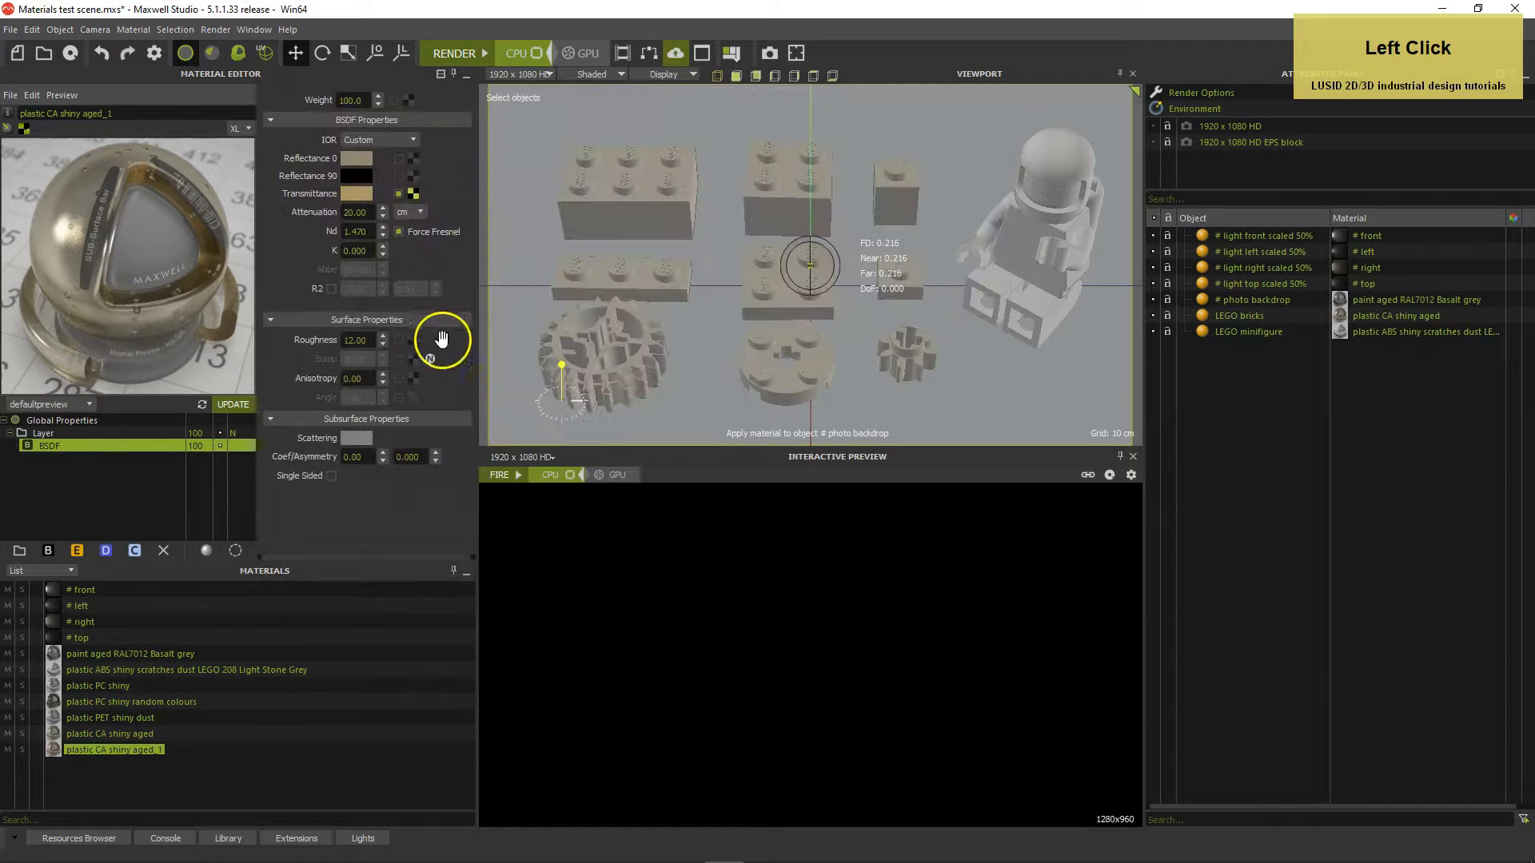
Paste the copied Noise procedural into the Roughness texture
click(414, 341)
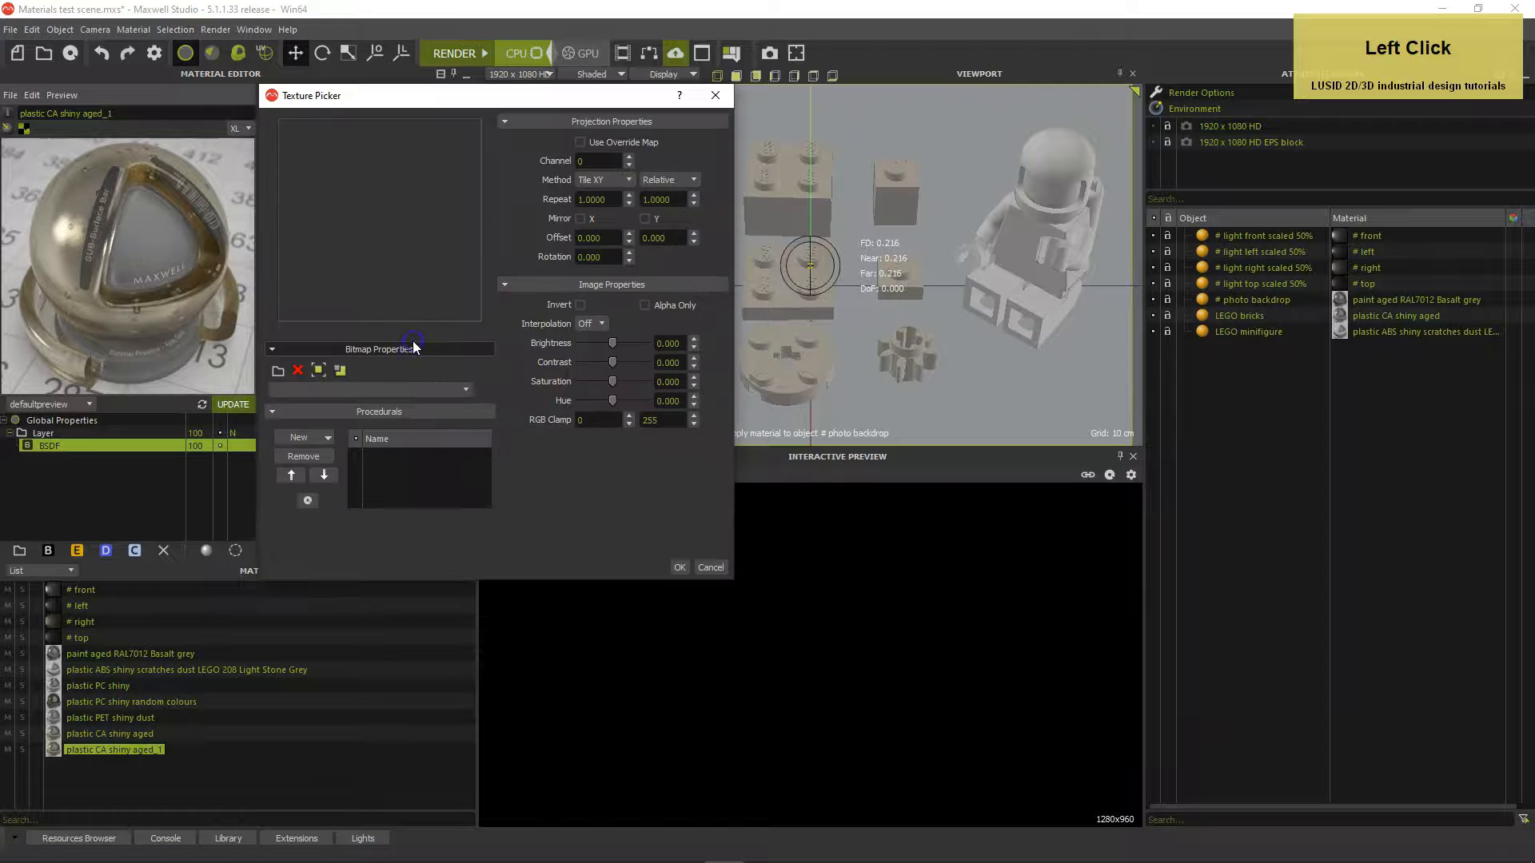
right_click(395, 459)
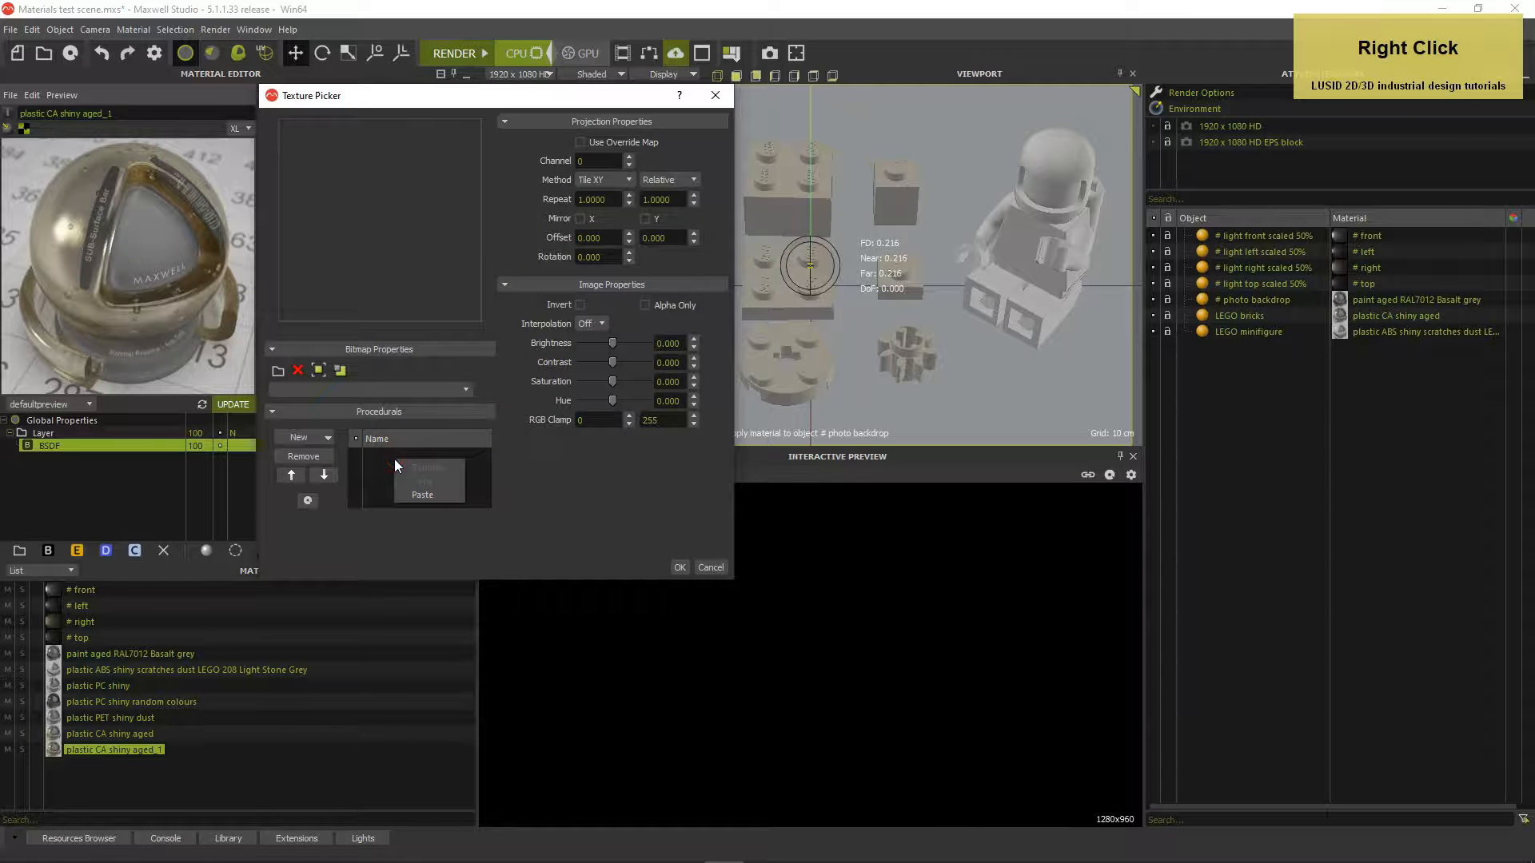
click(414, 492)
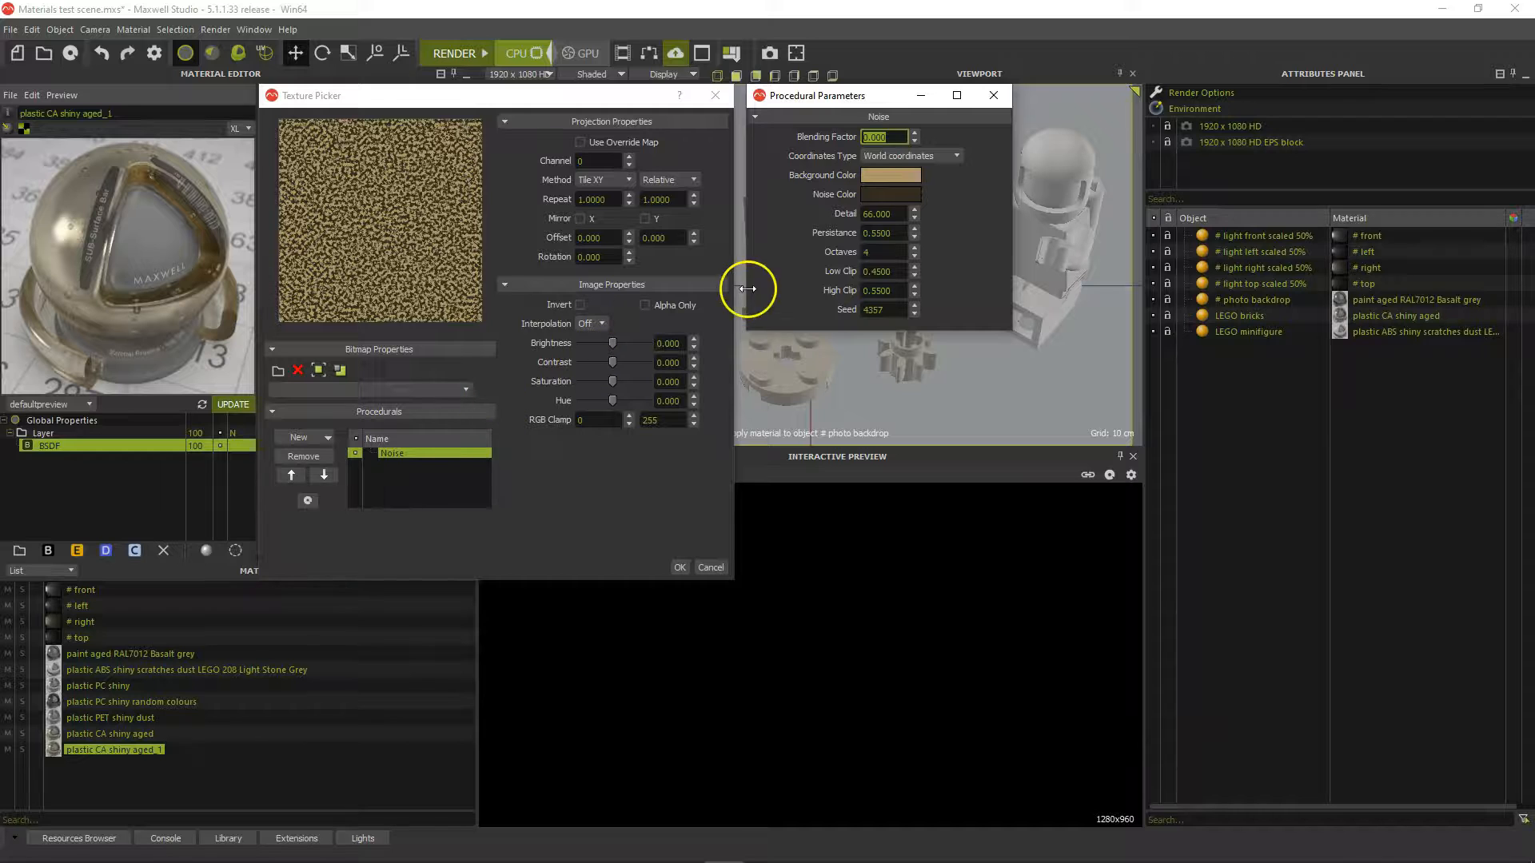
Set the roughness Noise background colour to dark grey, HSV 0/0/33
click(876, 176)
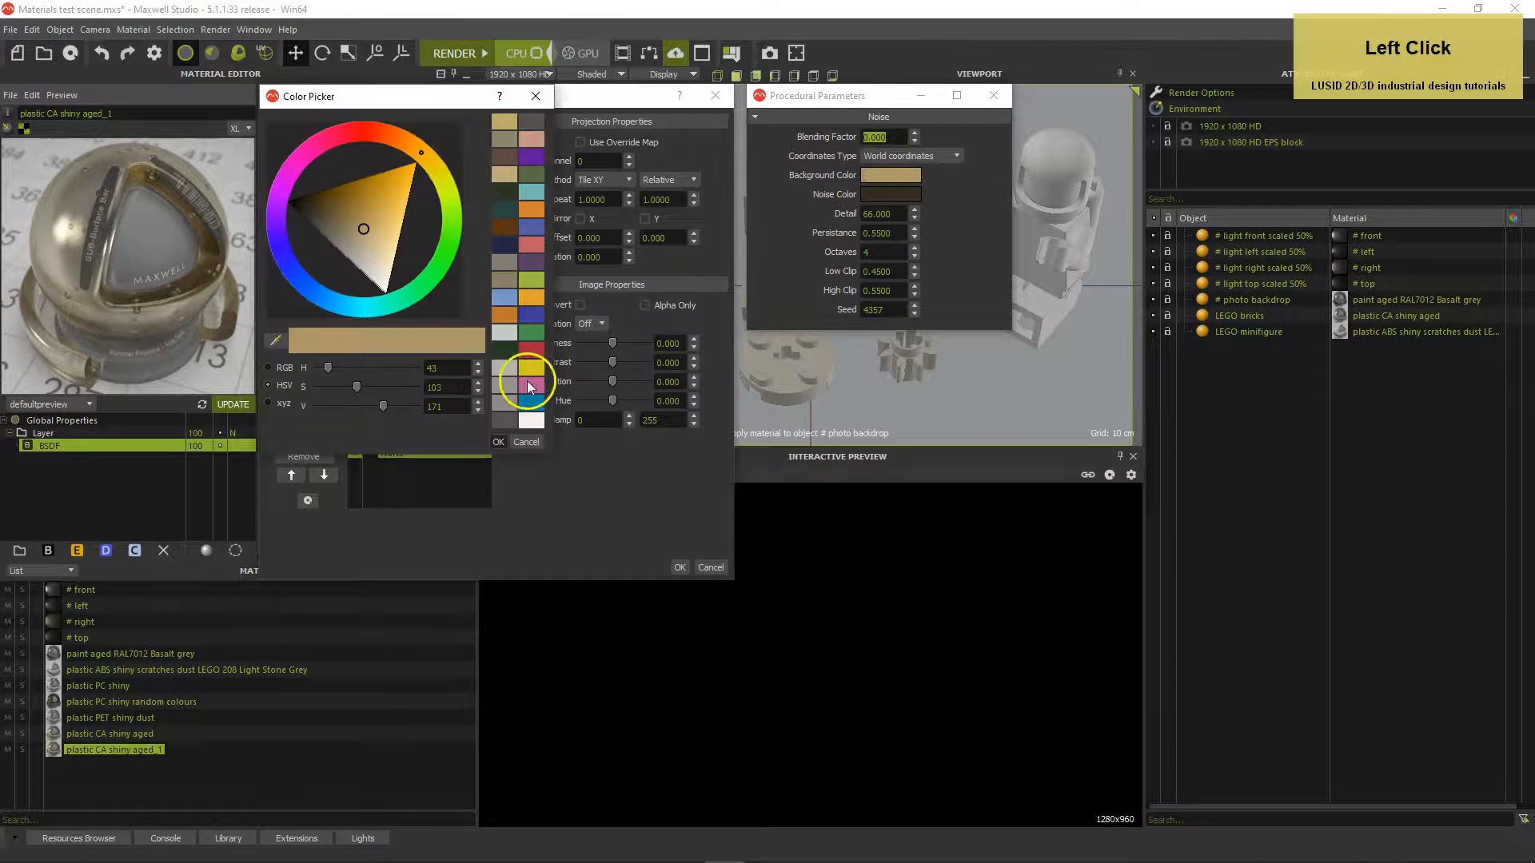
double_click(468, 366)
text(0)
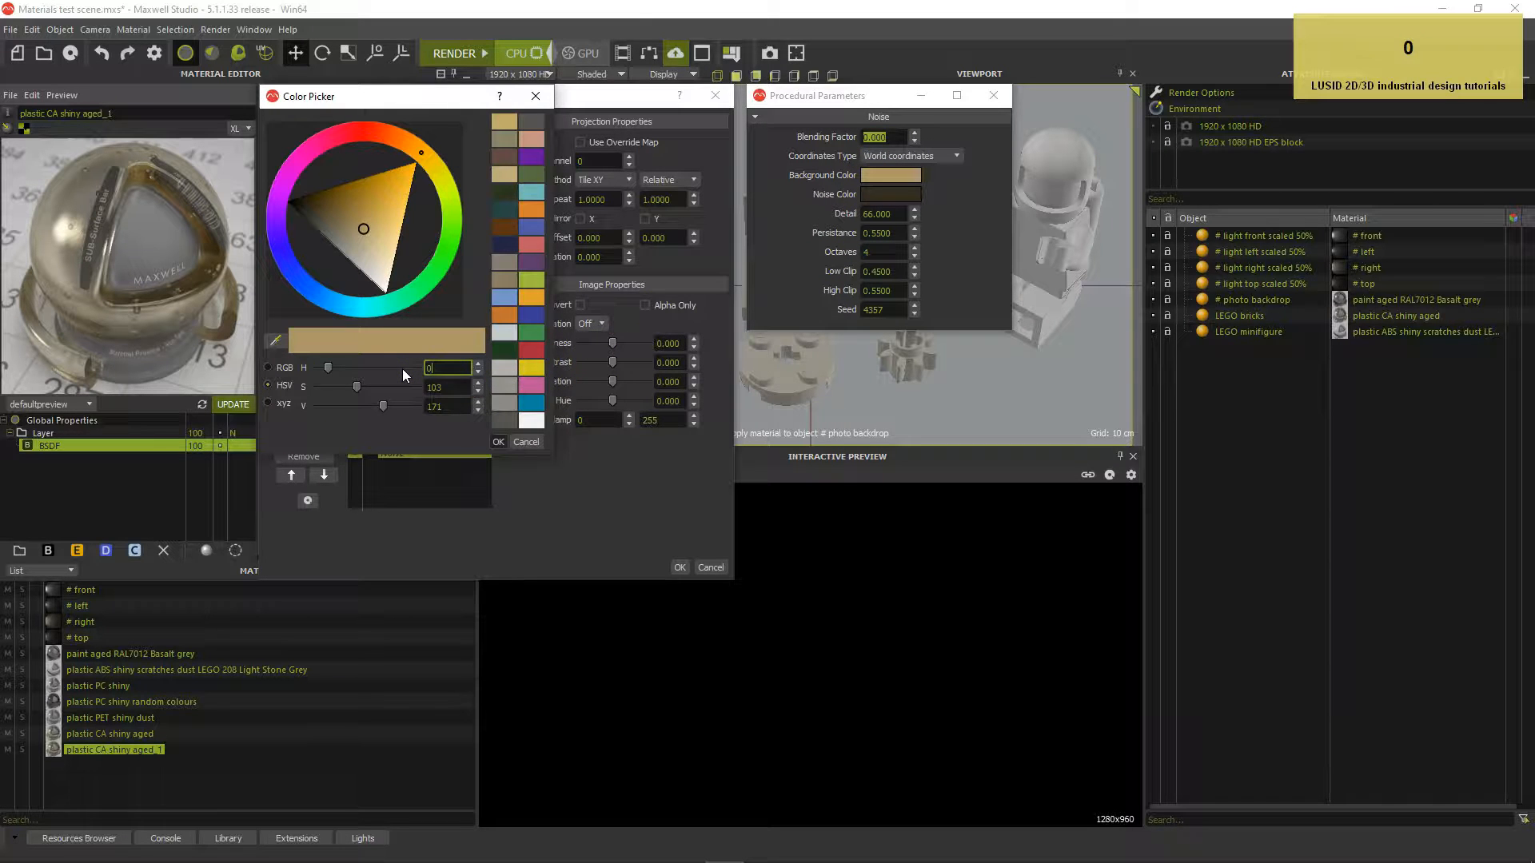
key(Tab)
text(0)
key(Tab)
text(33)
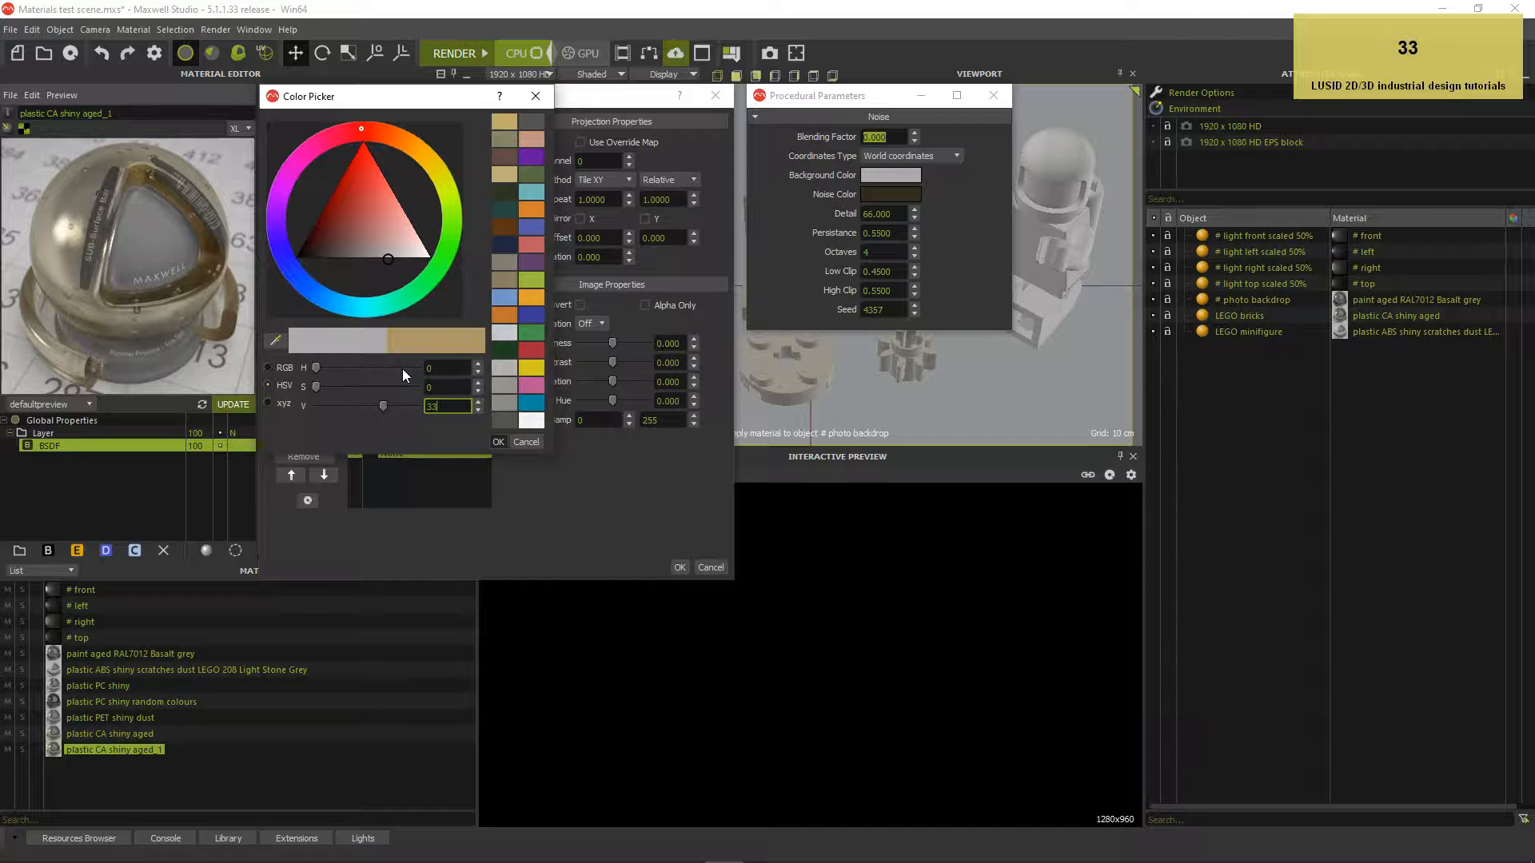
key(Tab)
click(496, 441)
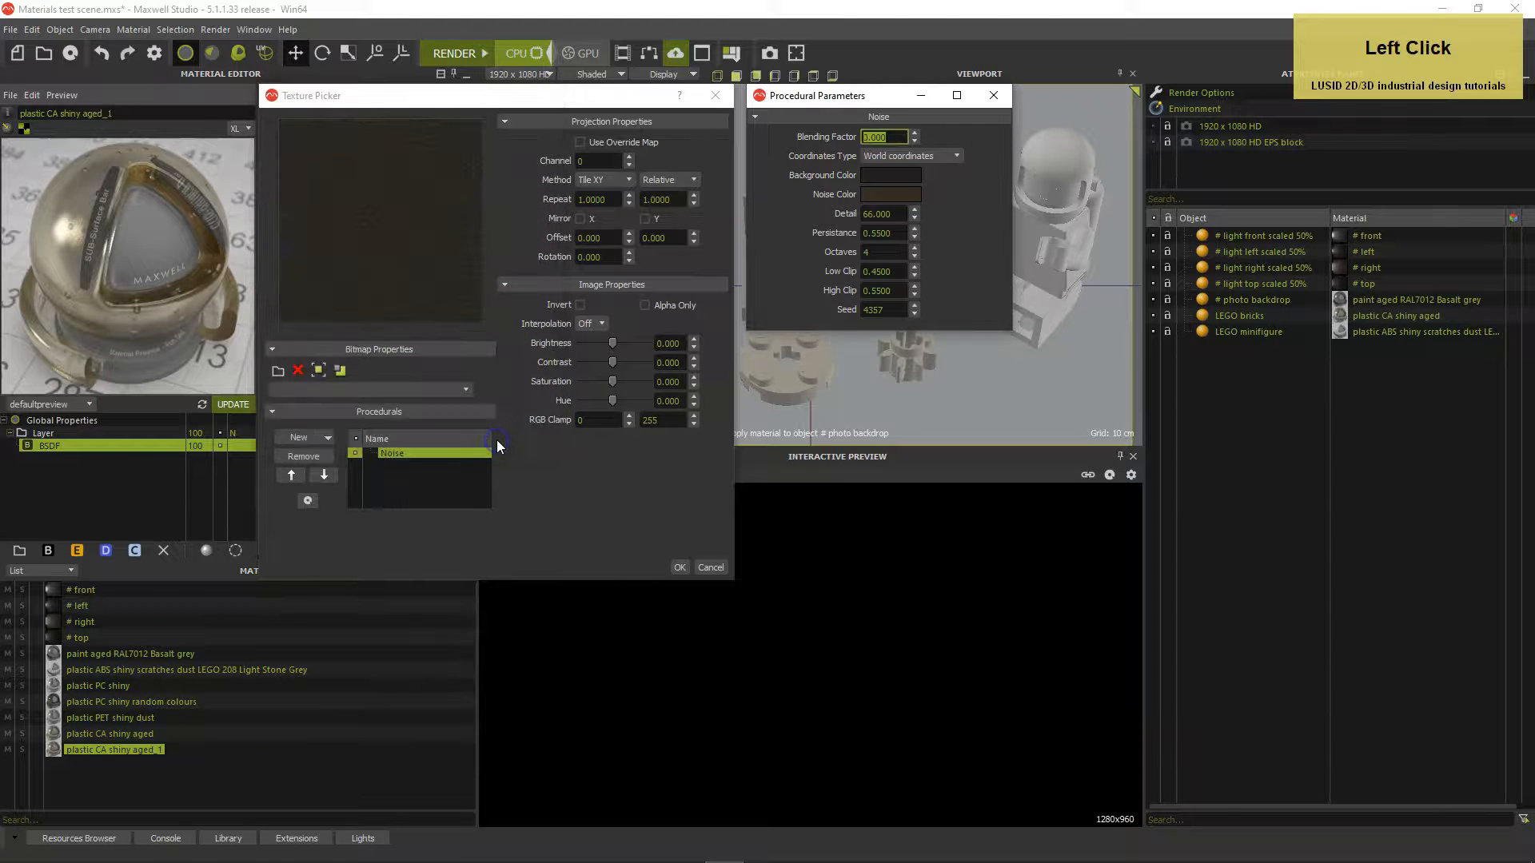
Set the roughness Noise colour to white, HSV 0/0/255, and accept the texture
click(901, 199)
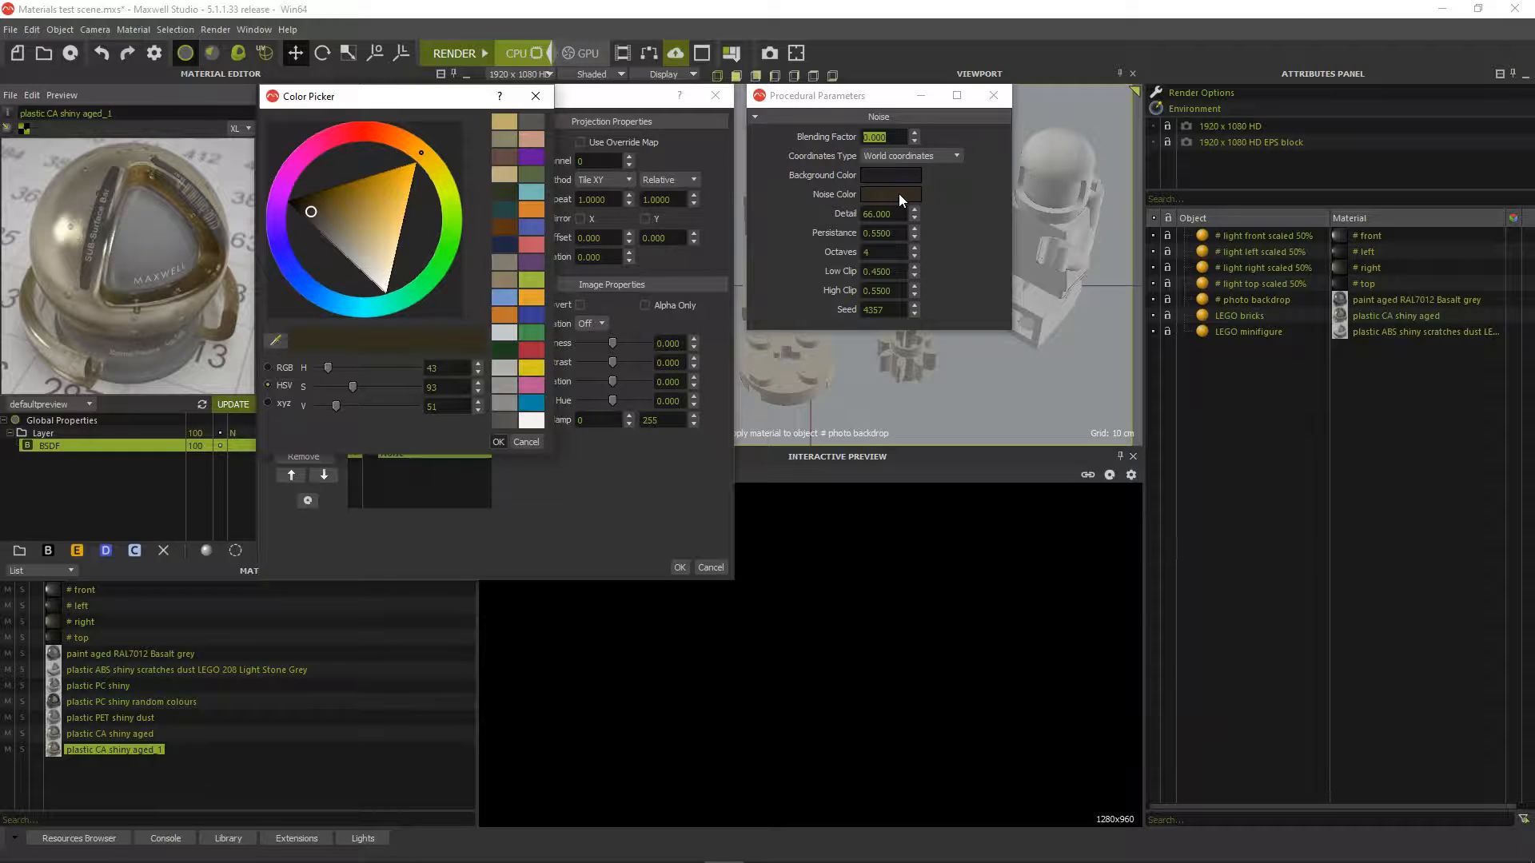
click(409, 372)
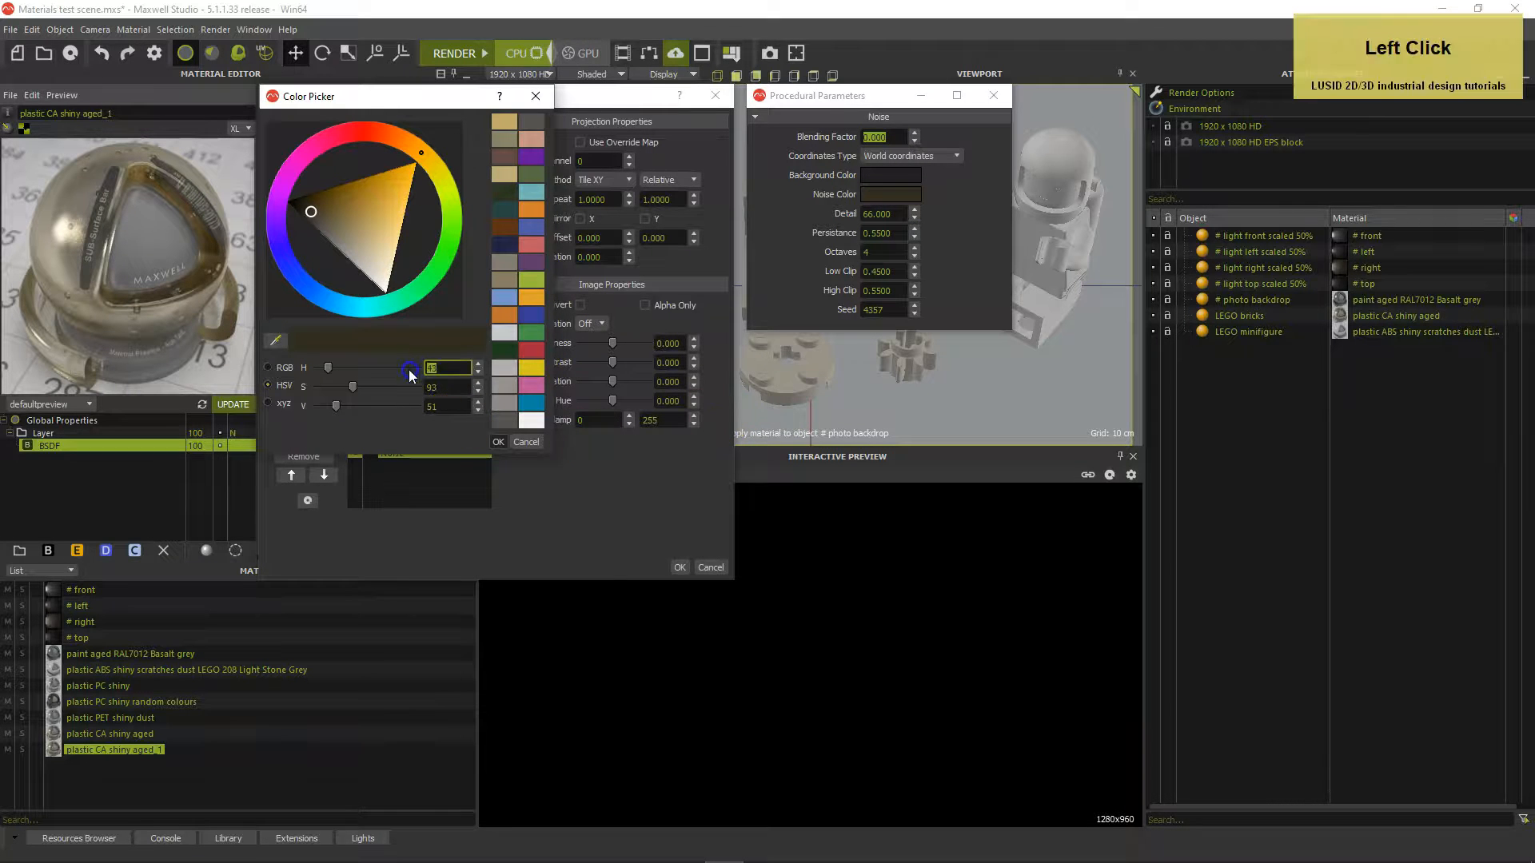
text(0)
key(Tab)
text(0)
key(Tab)
text(255)
key(Tab)
click(450, 411)
click(497, 444)
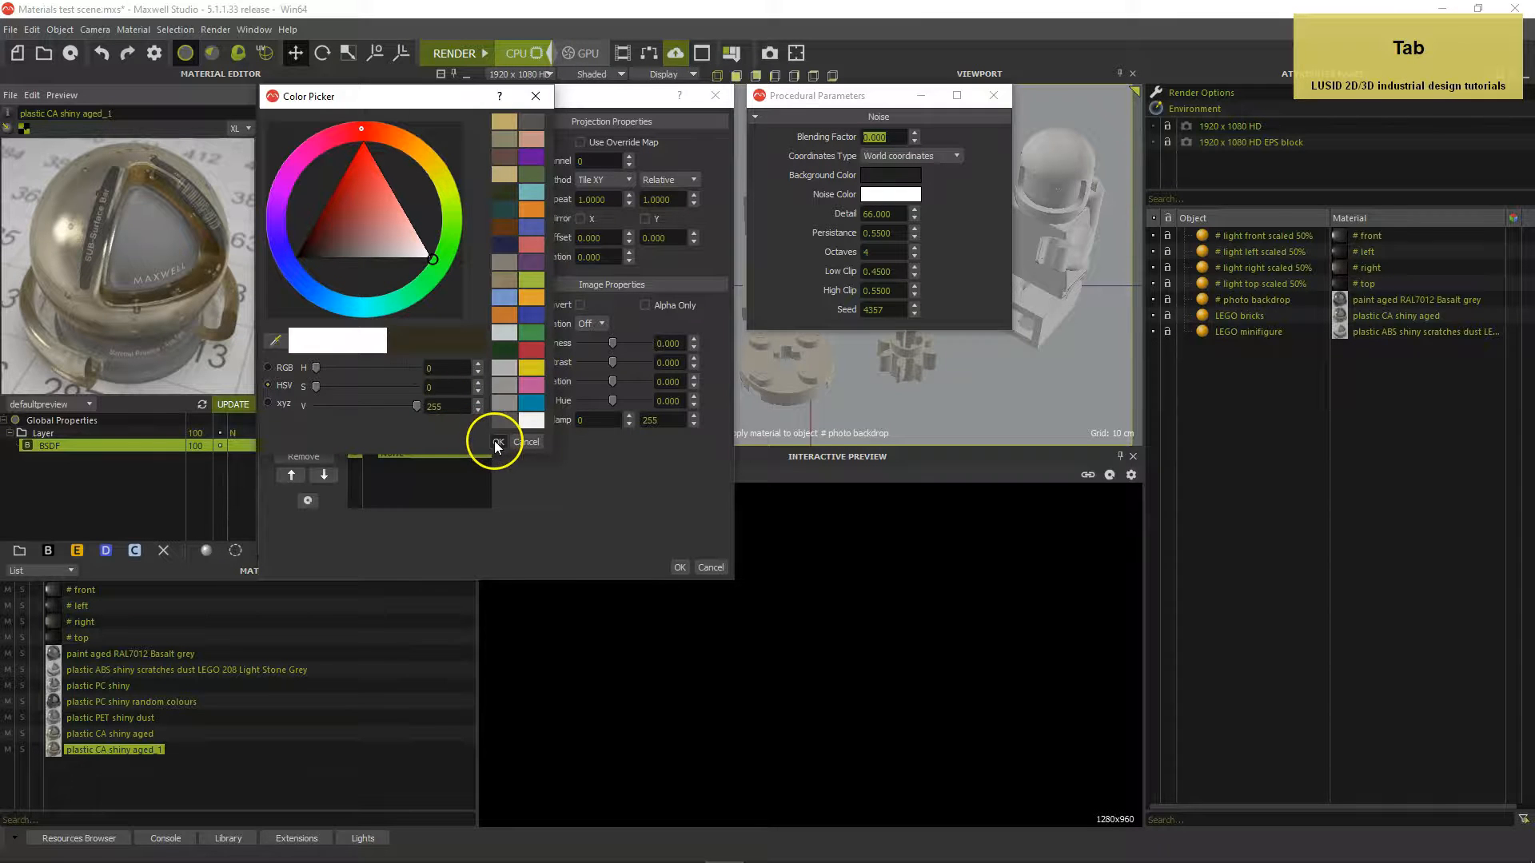
click(496, 444)
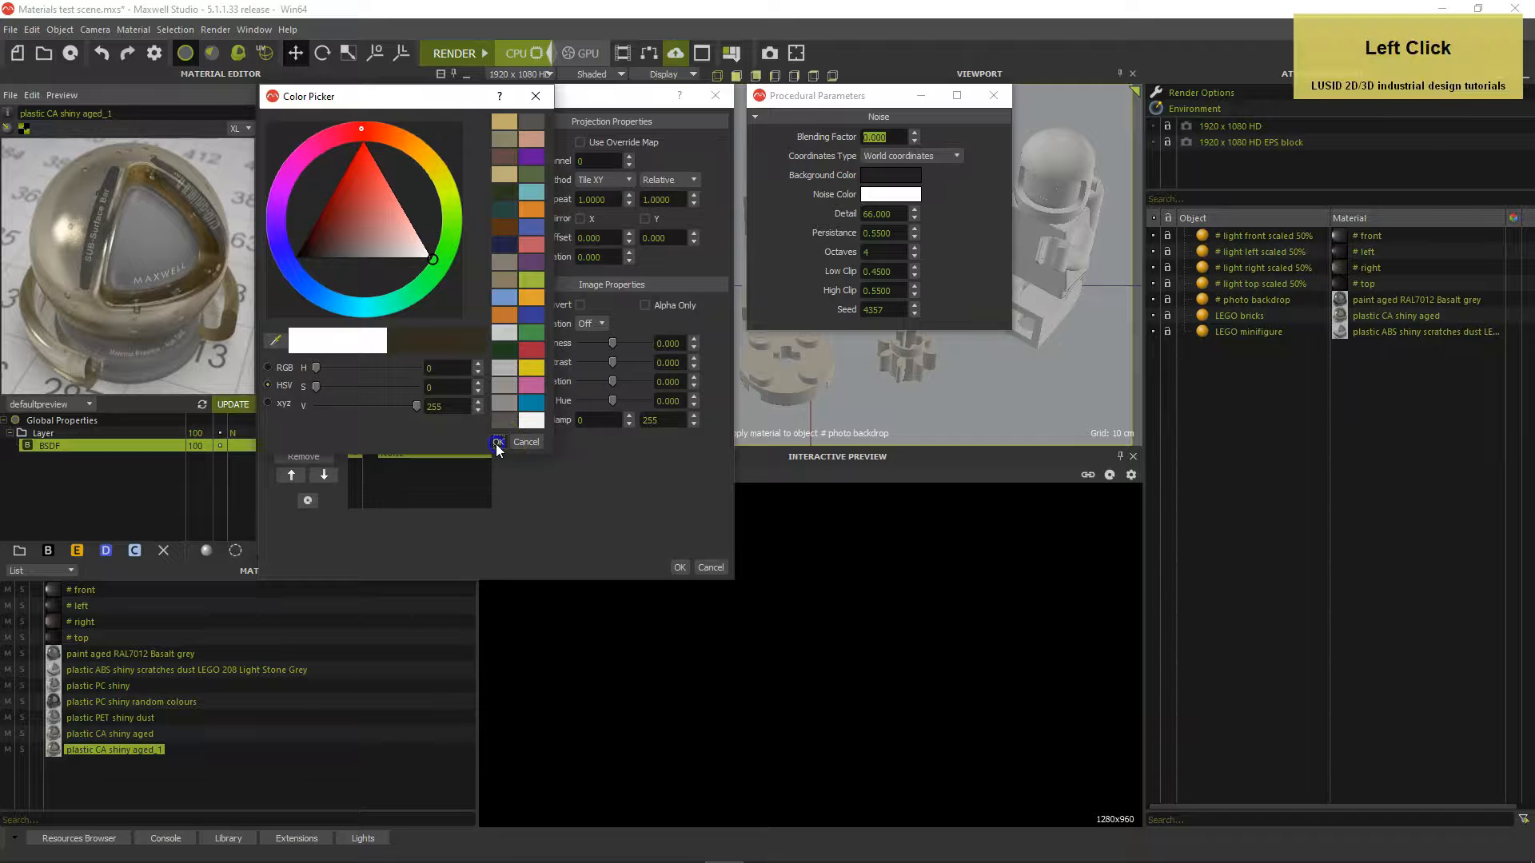
click(679, 566)
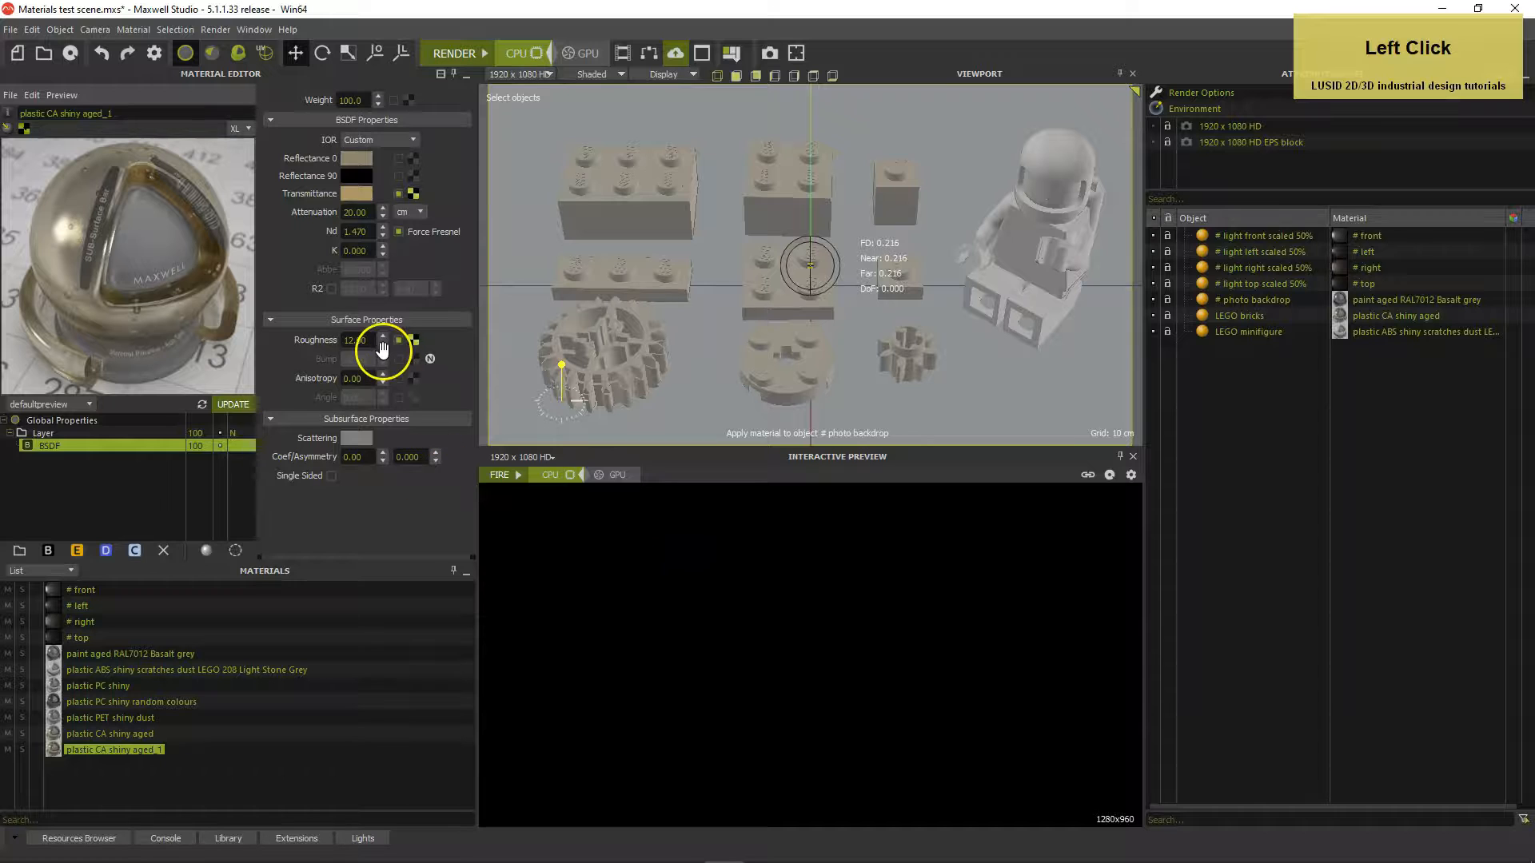
Set Roughness to 40 and show the material's global properties
drag(371, 341, 316, 339)
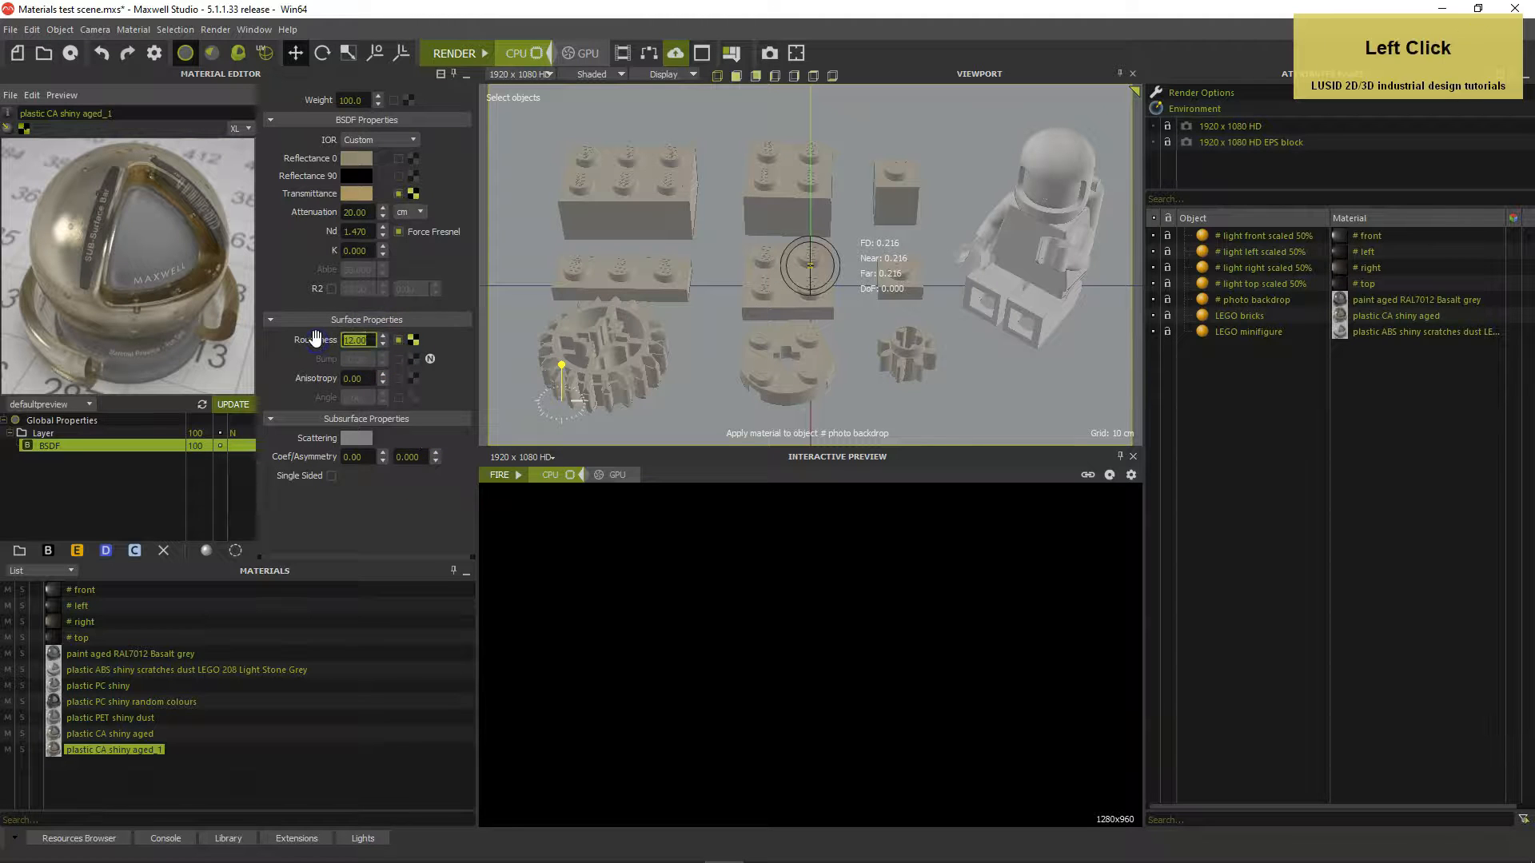
text(40)
key(Return)
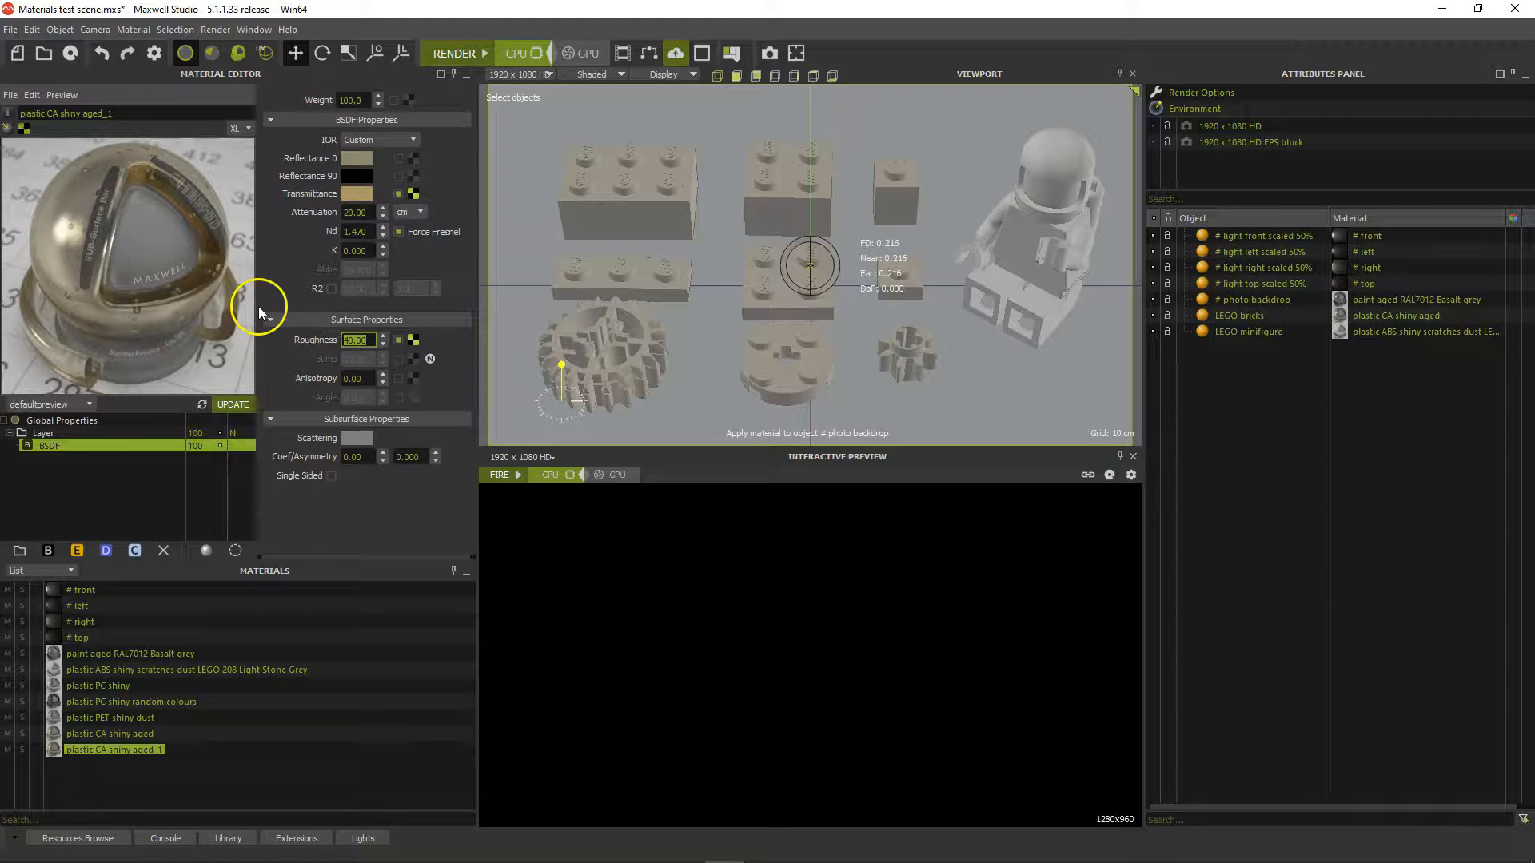
click(64, 419)
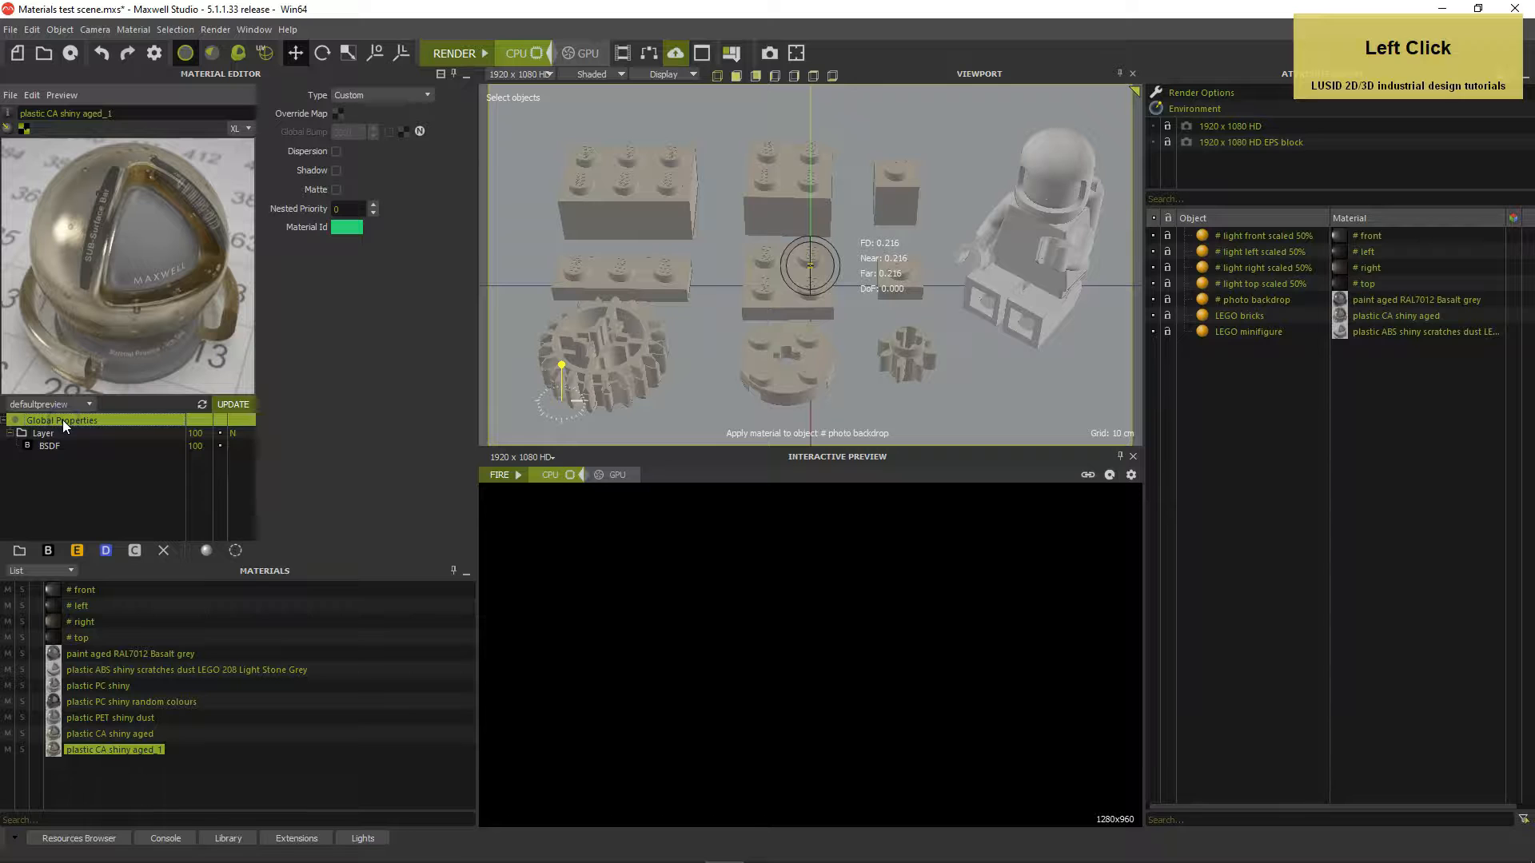
Load noise_microscratches_n from Maxwell Render tutorials > Textures as the Global Bump bitmap
click(404, 131)
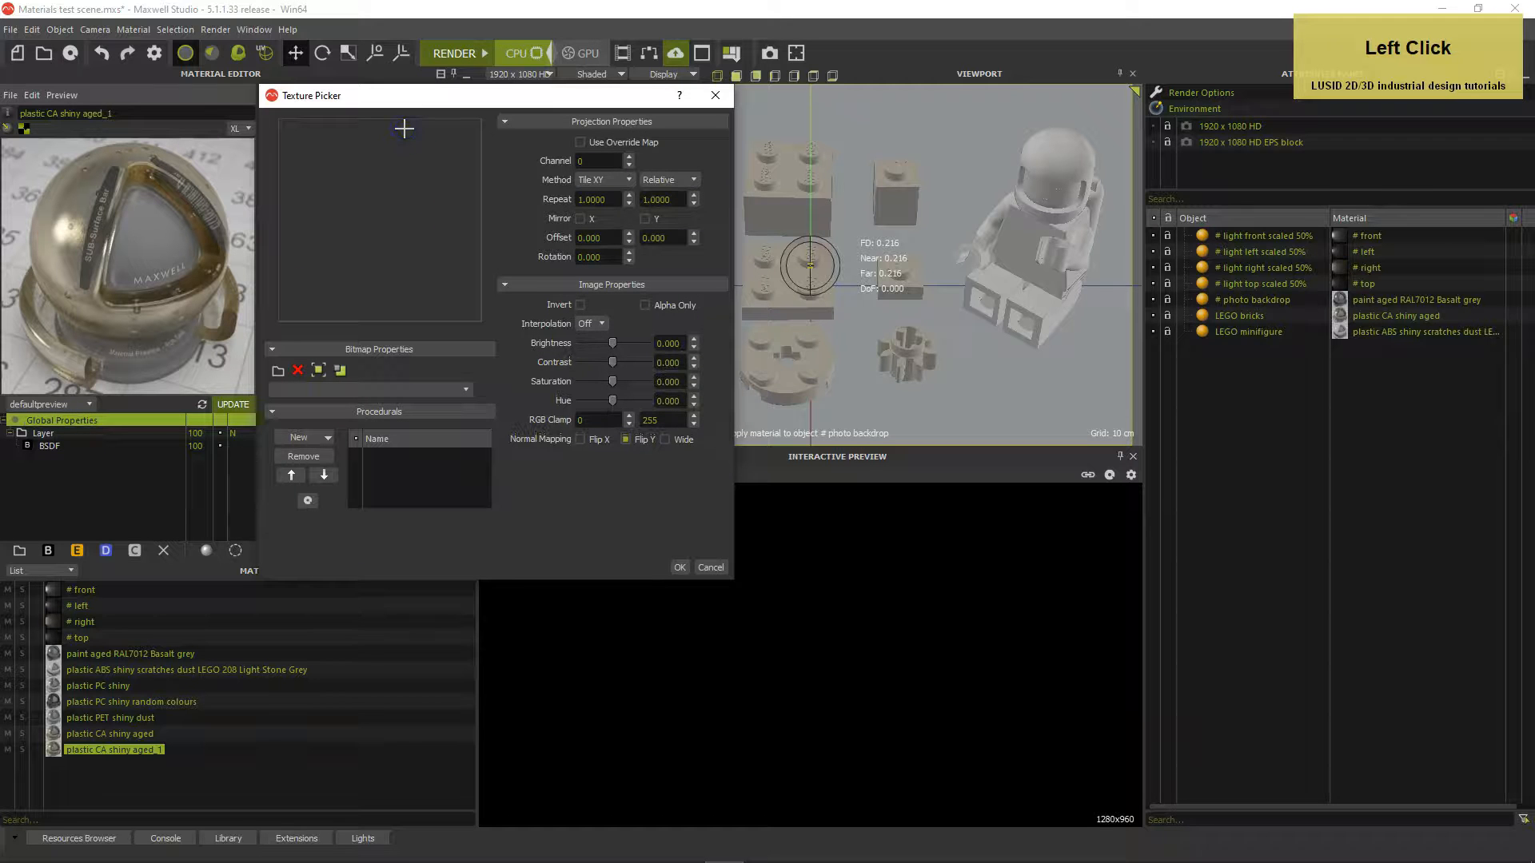
click(276, 371)
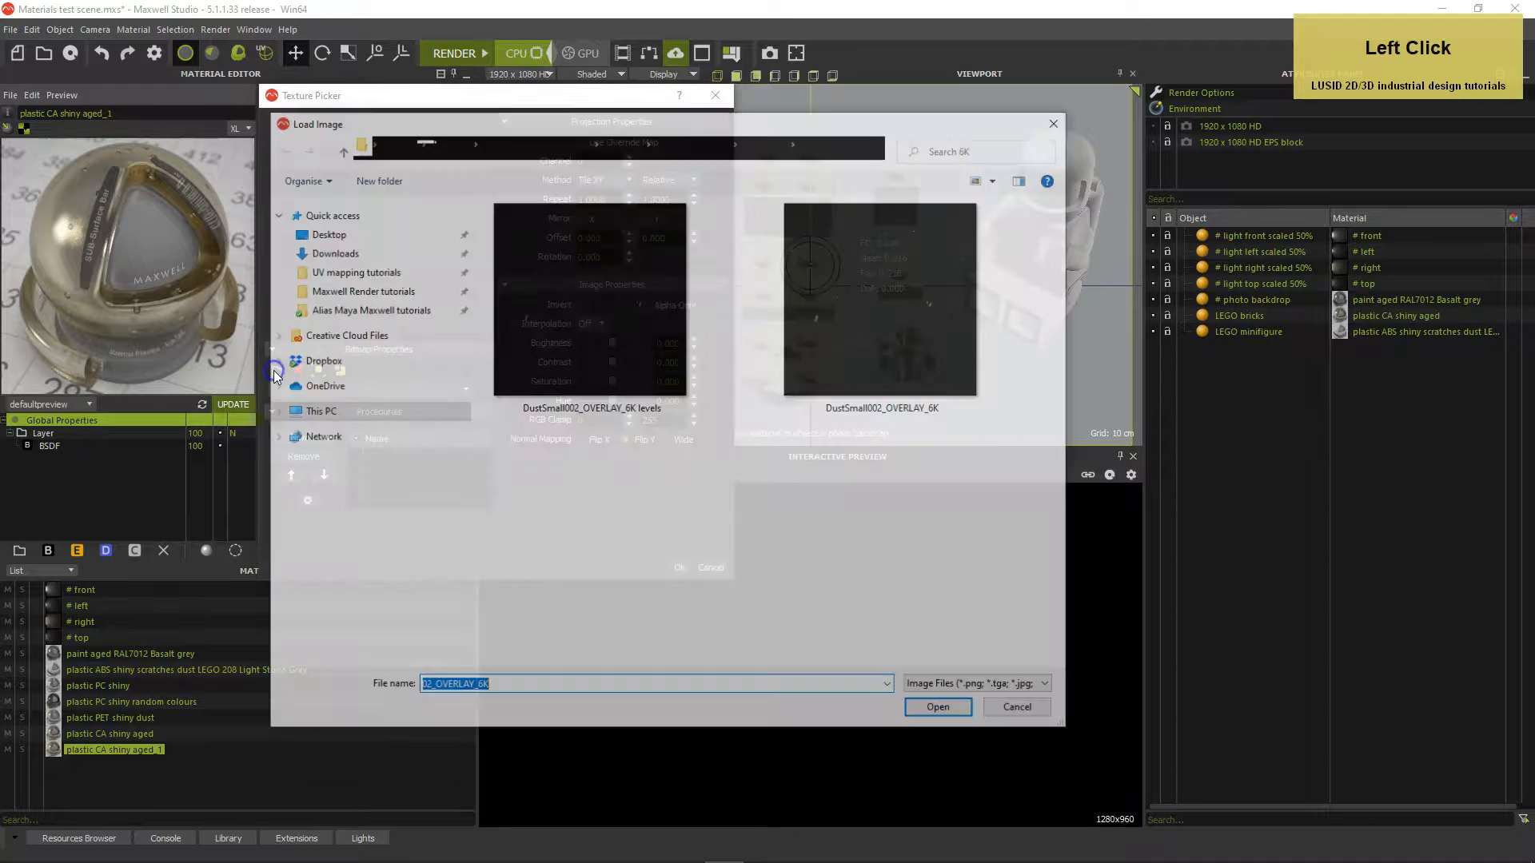
click(400, 290)
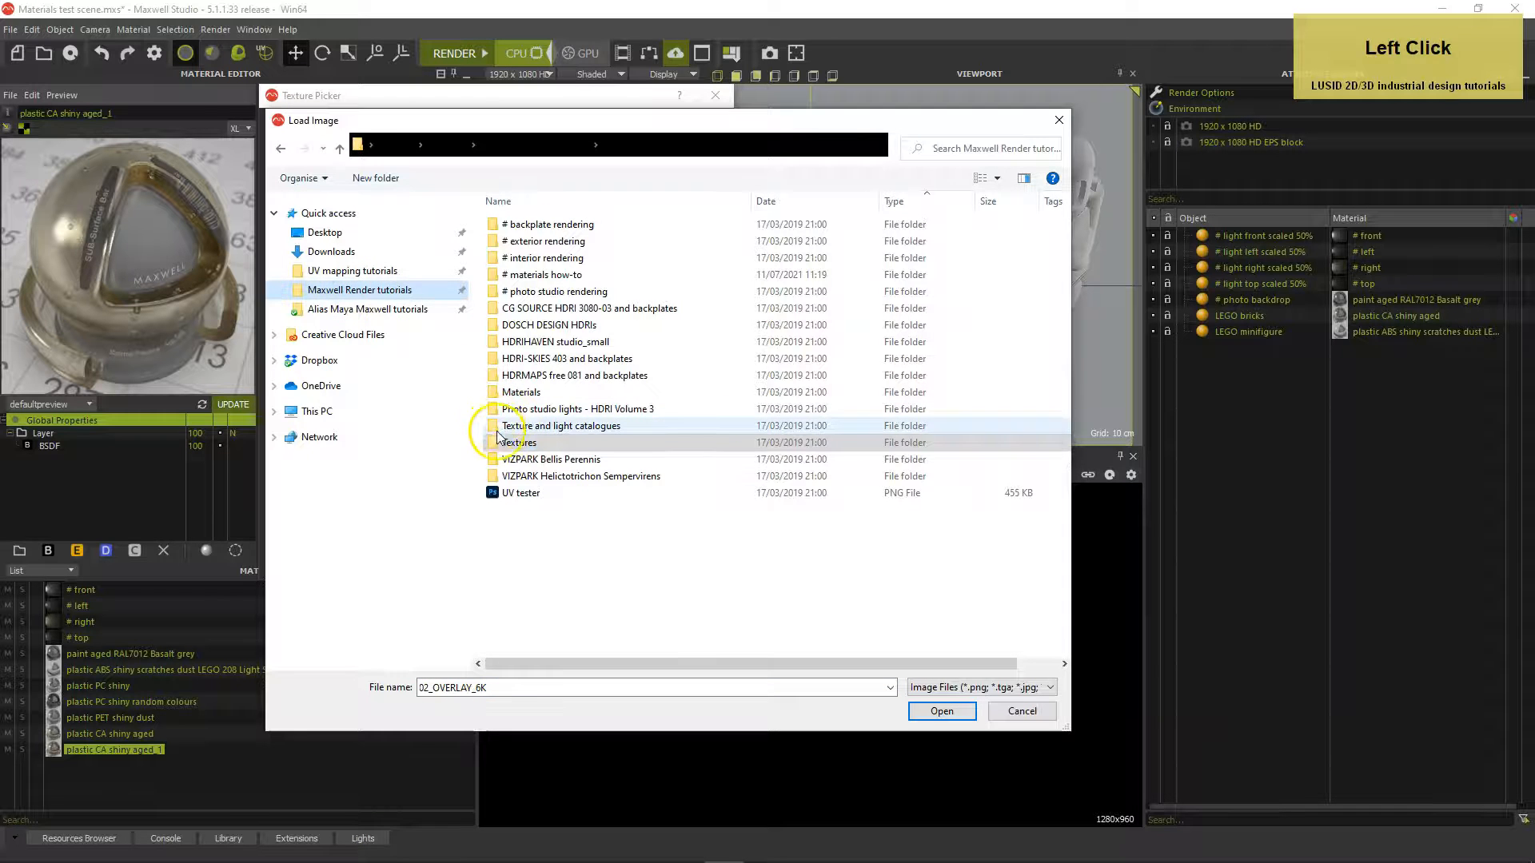
double_click(497, 436)
drag(1063, 276, 1035, 555)
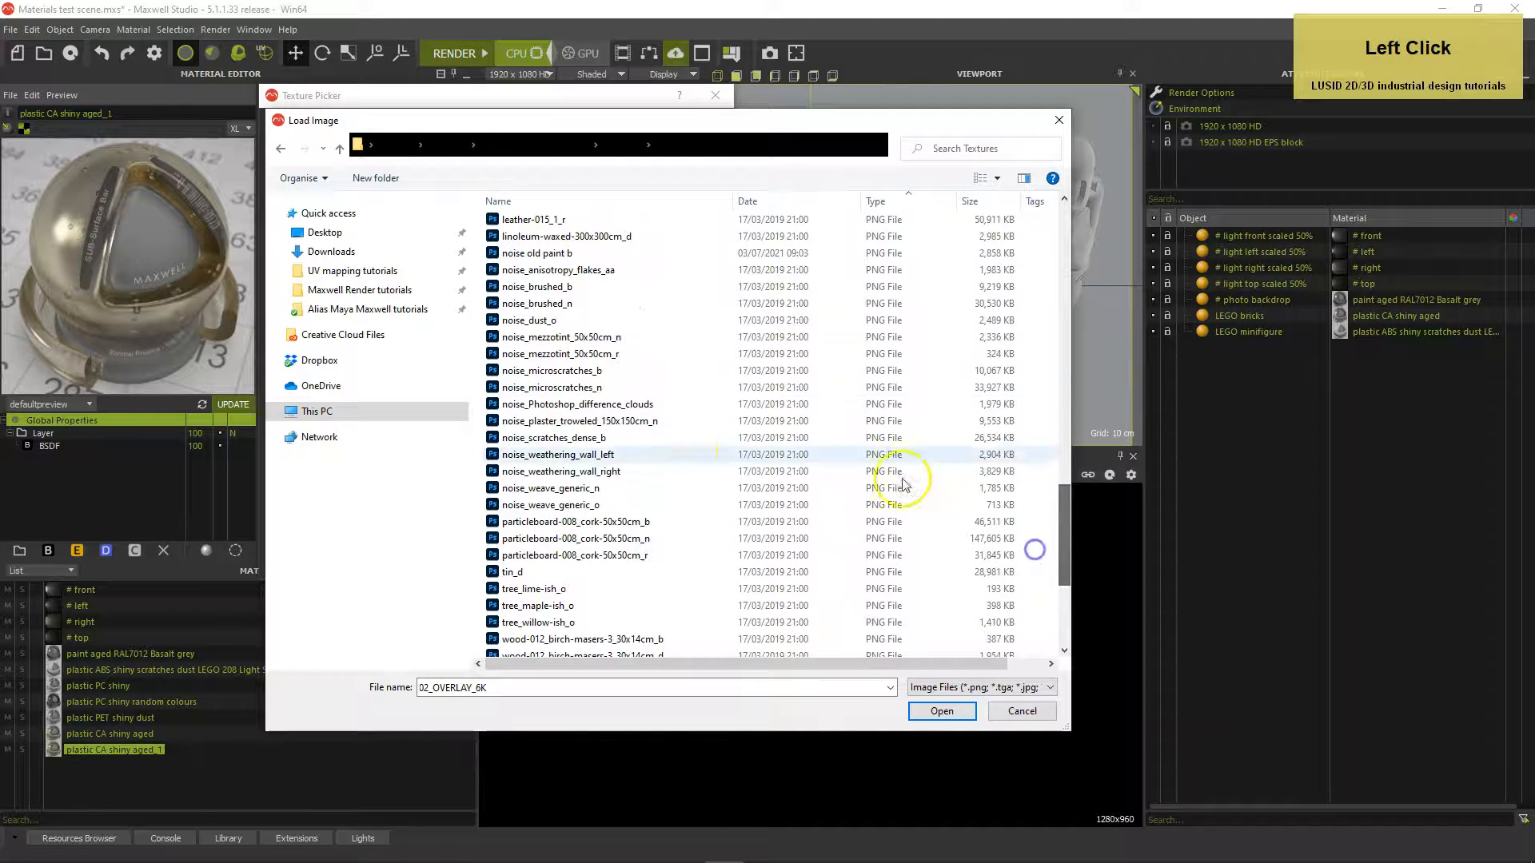
double_click(578, 389)
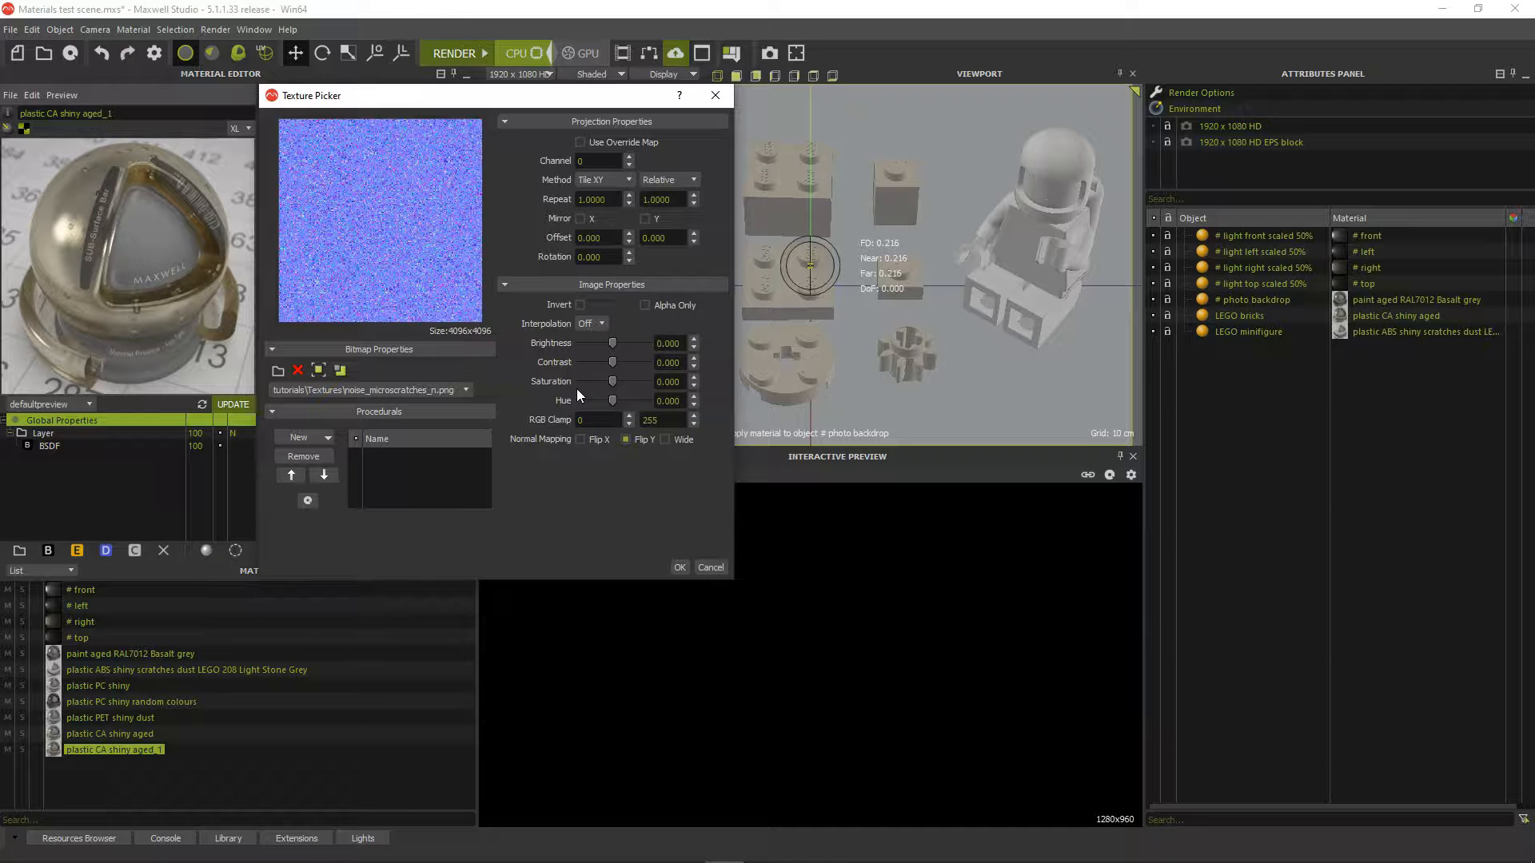
Tile the micro-scratch bump texture with Repeat 2.0 × 2.0
click(551, 196)
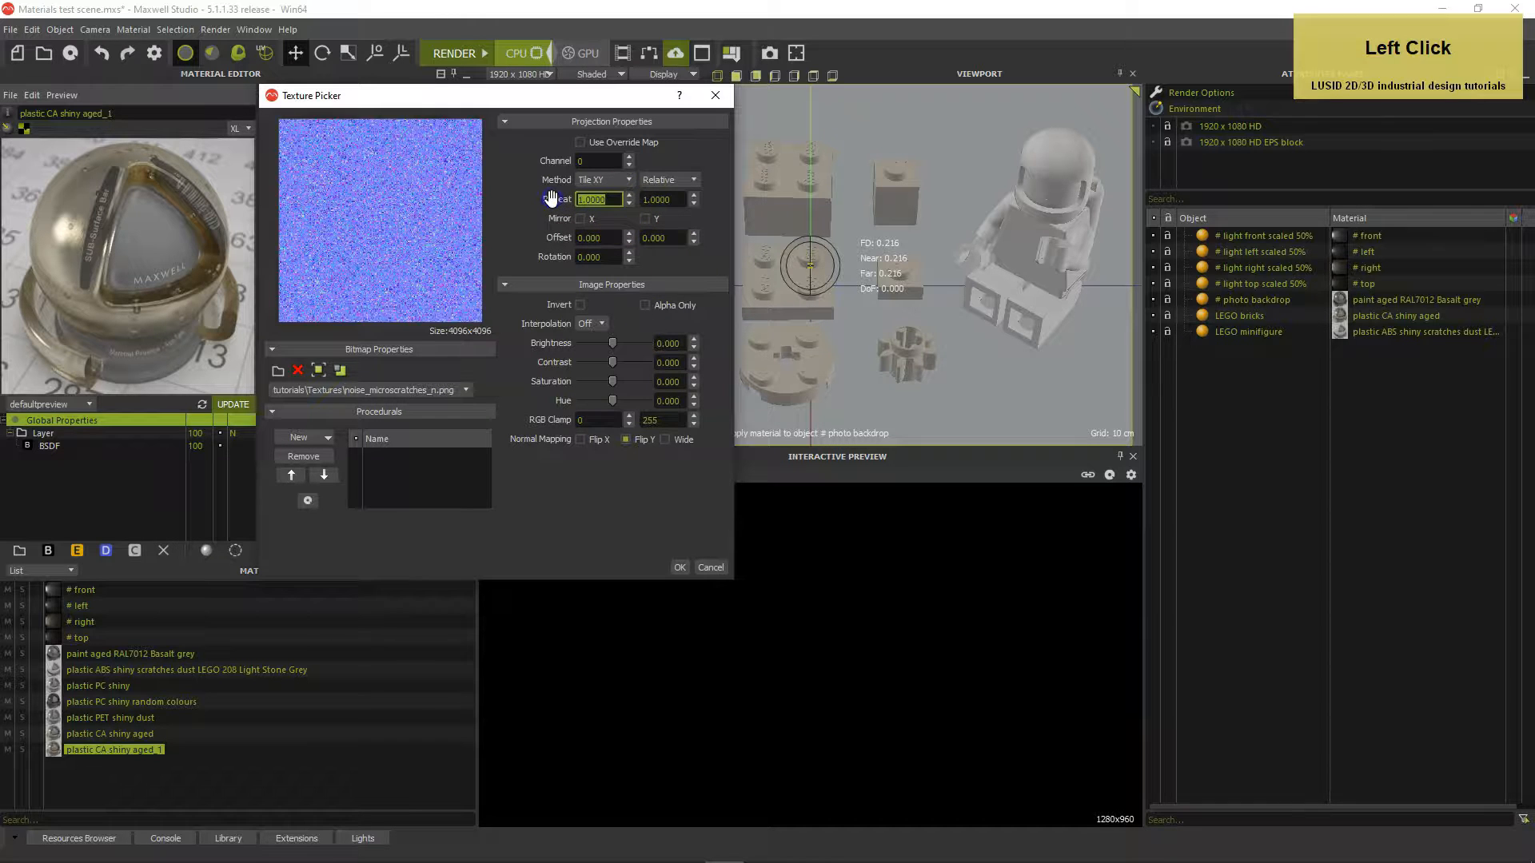
text(2)
click(664, 199)
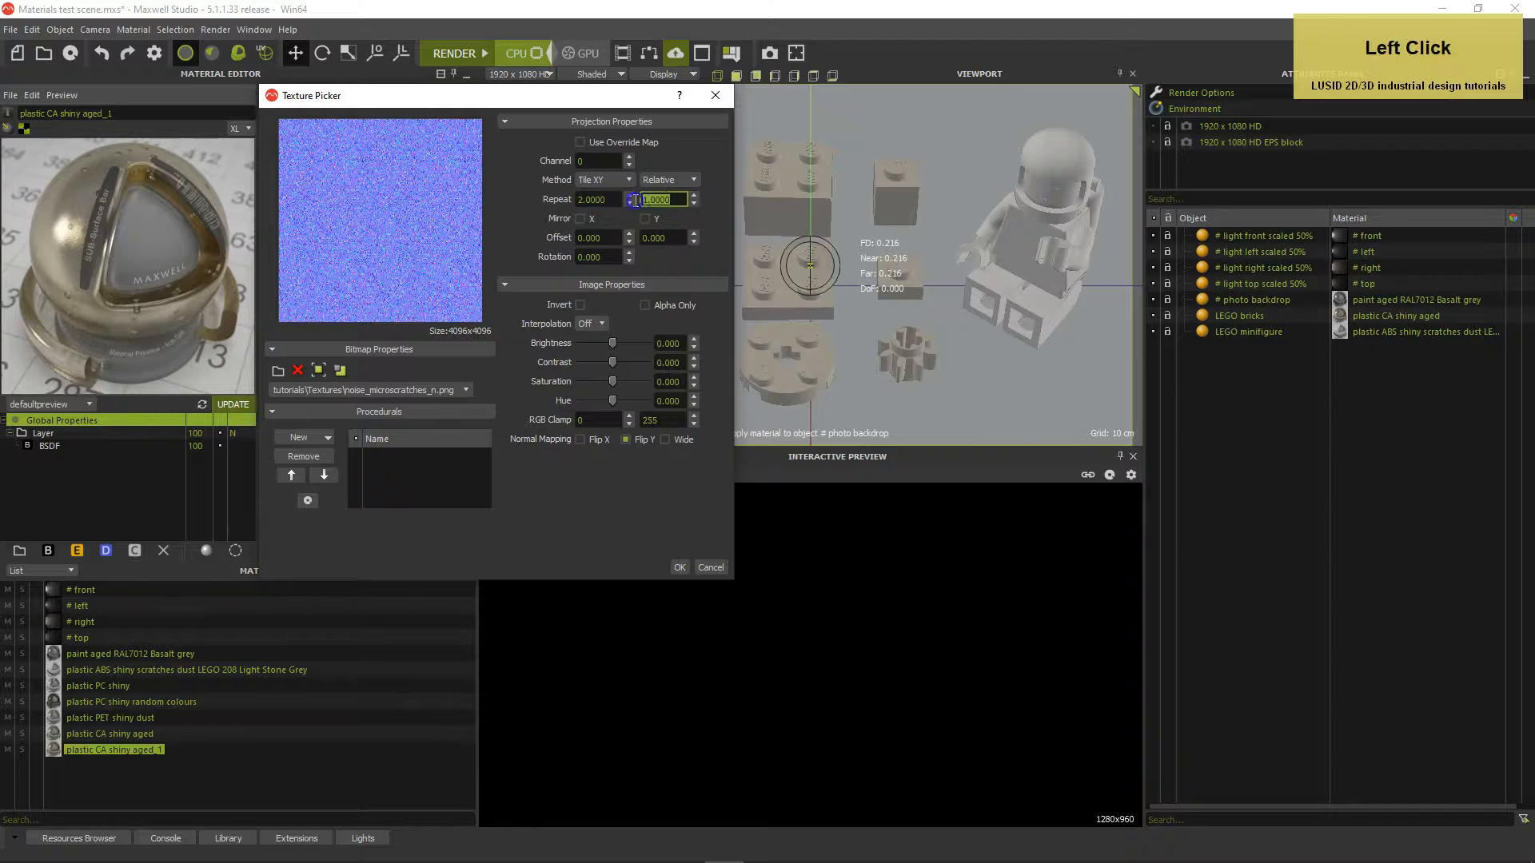
text(2)
key(Tab)
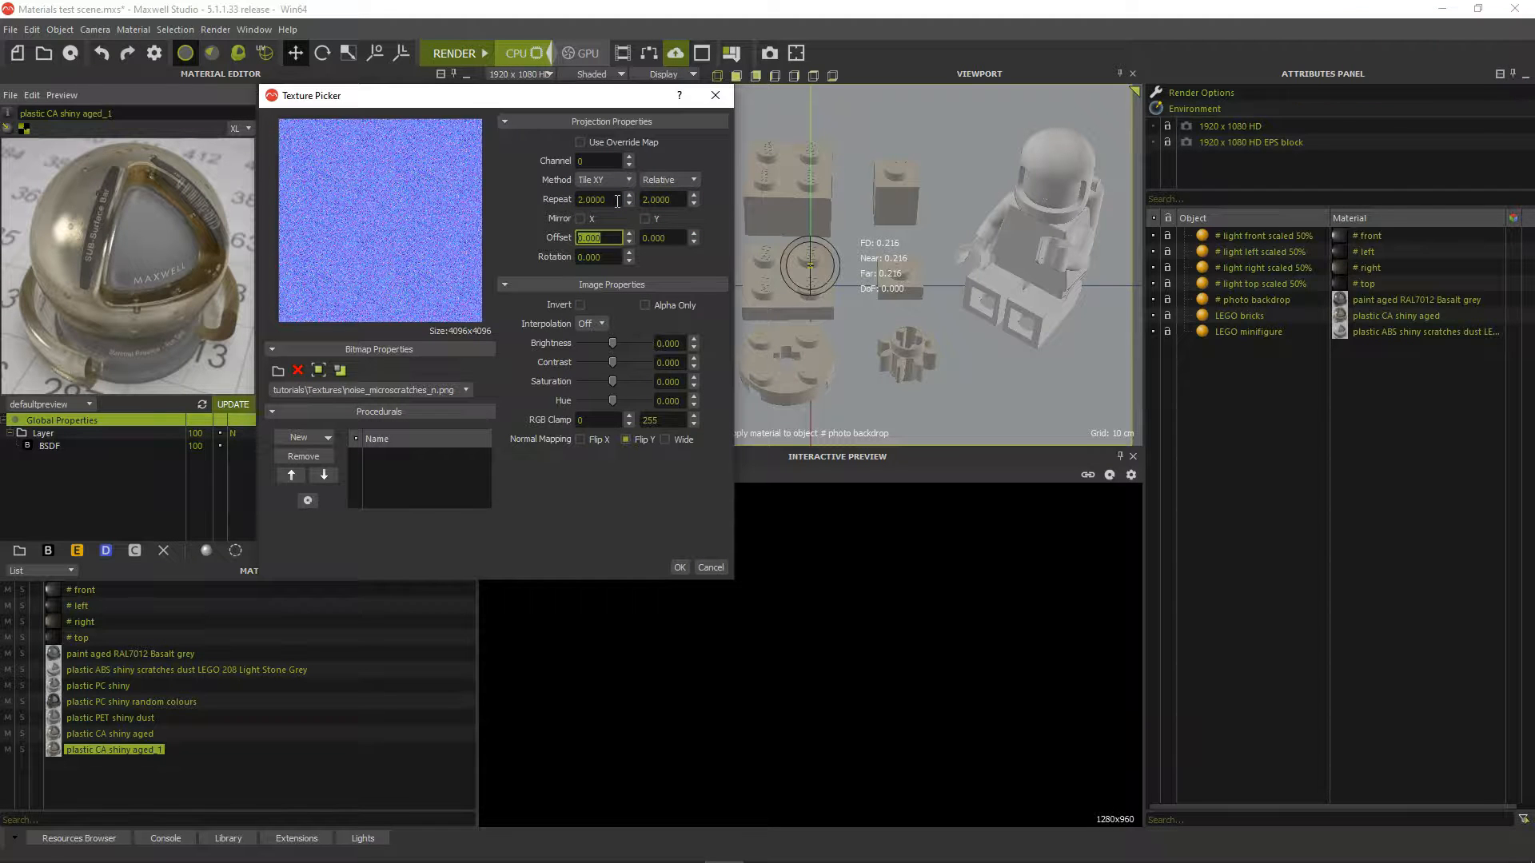
click(679, 566)
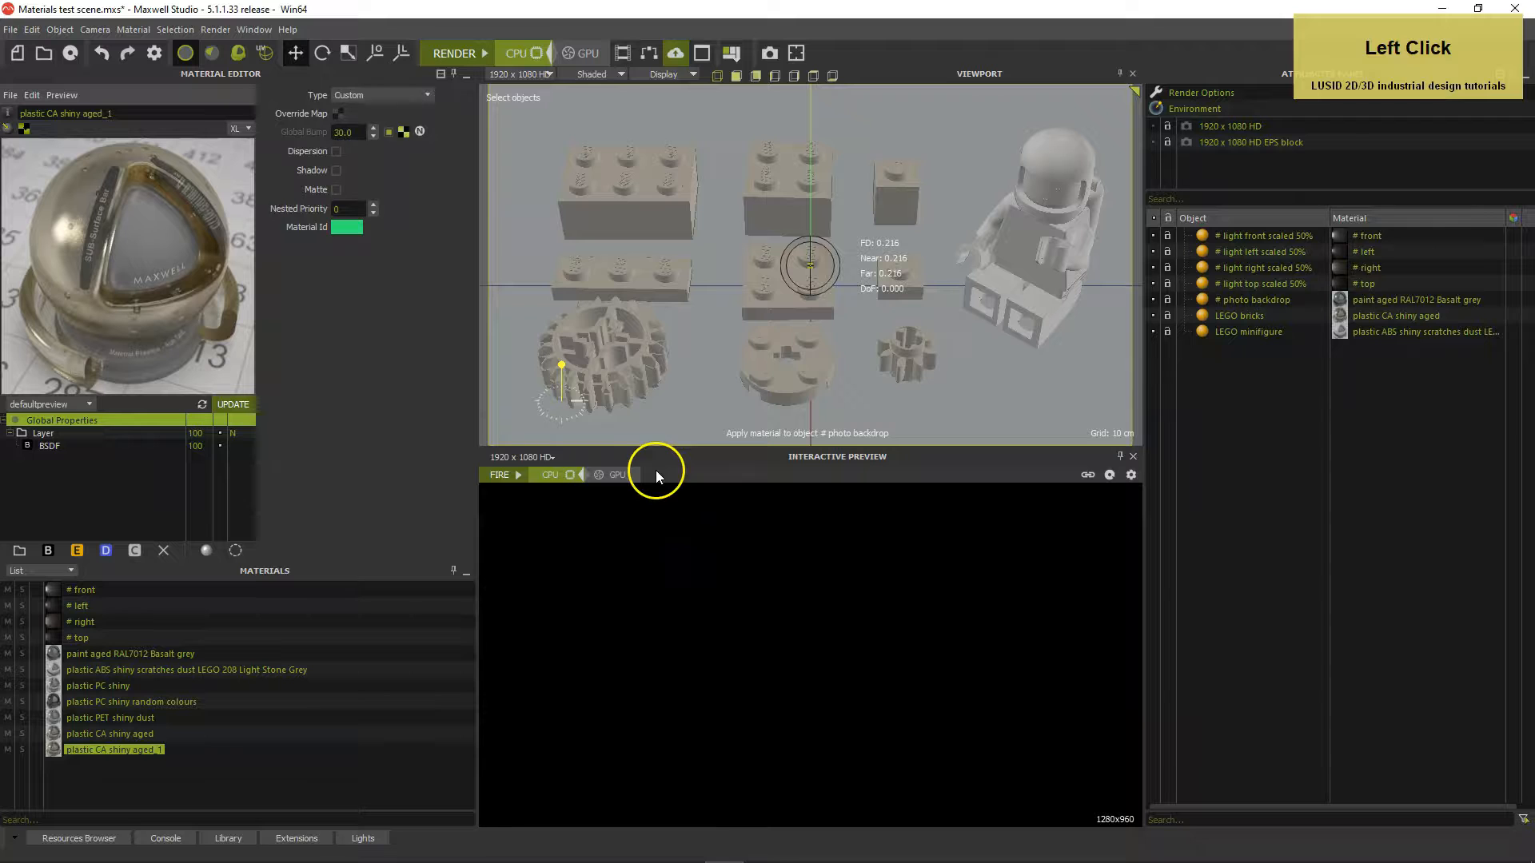
Use the bump texture as a normal map at Global Bump 33 and update the preview
click(420, 131)
drag(318, 136, 316, 142)
text(33)
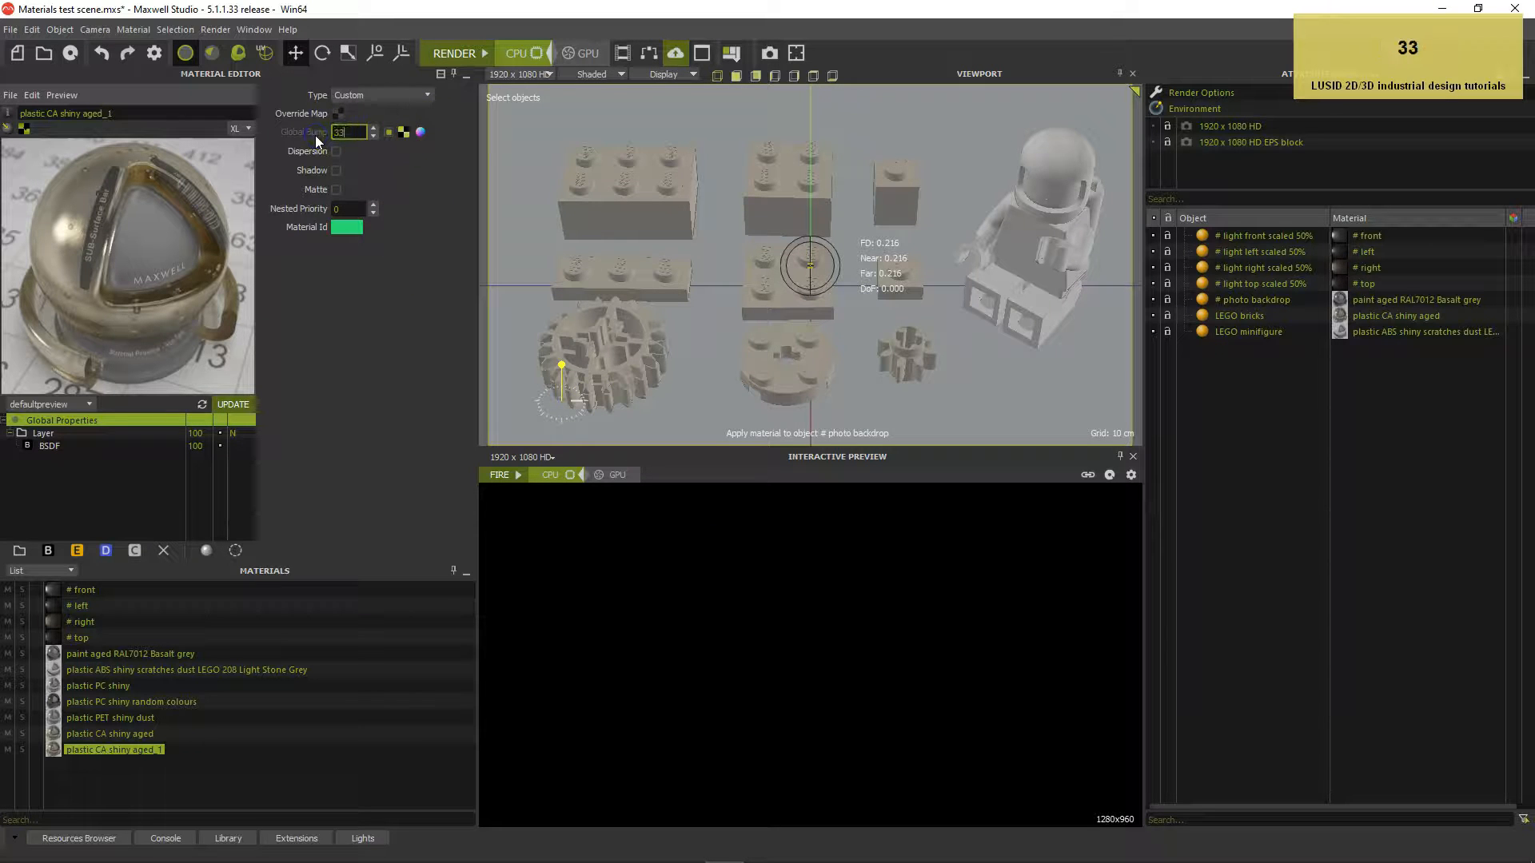
click(355, 320)
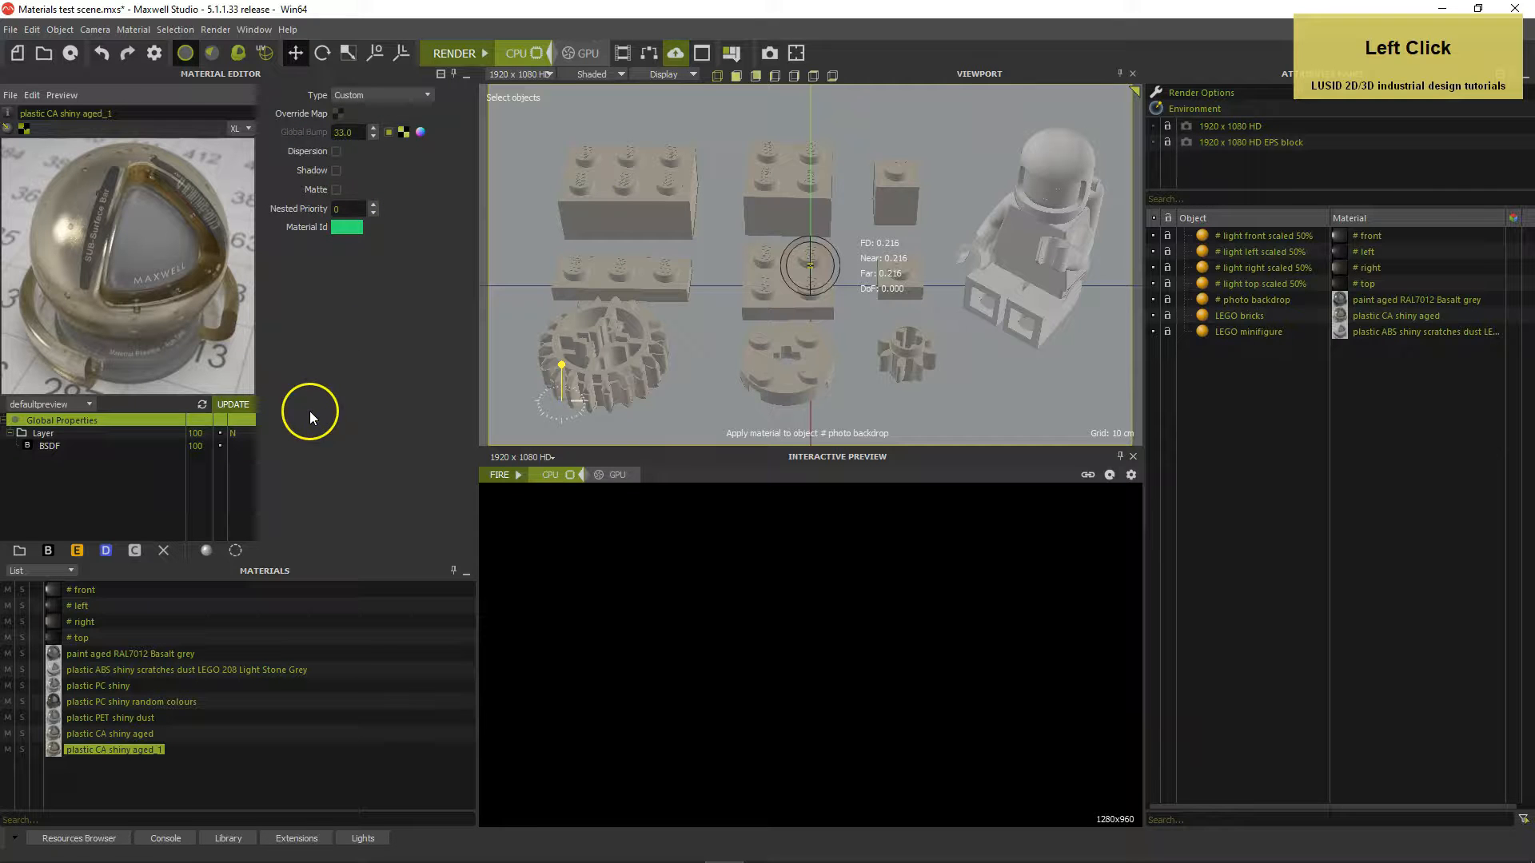
click(230, 403)
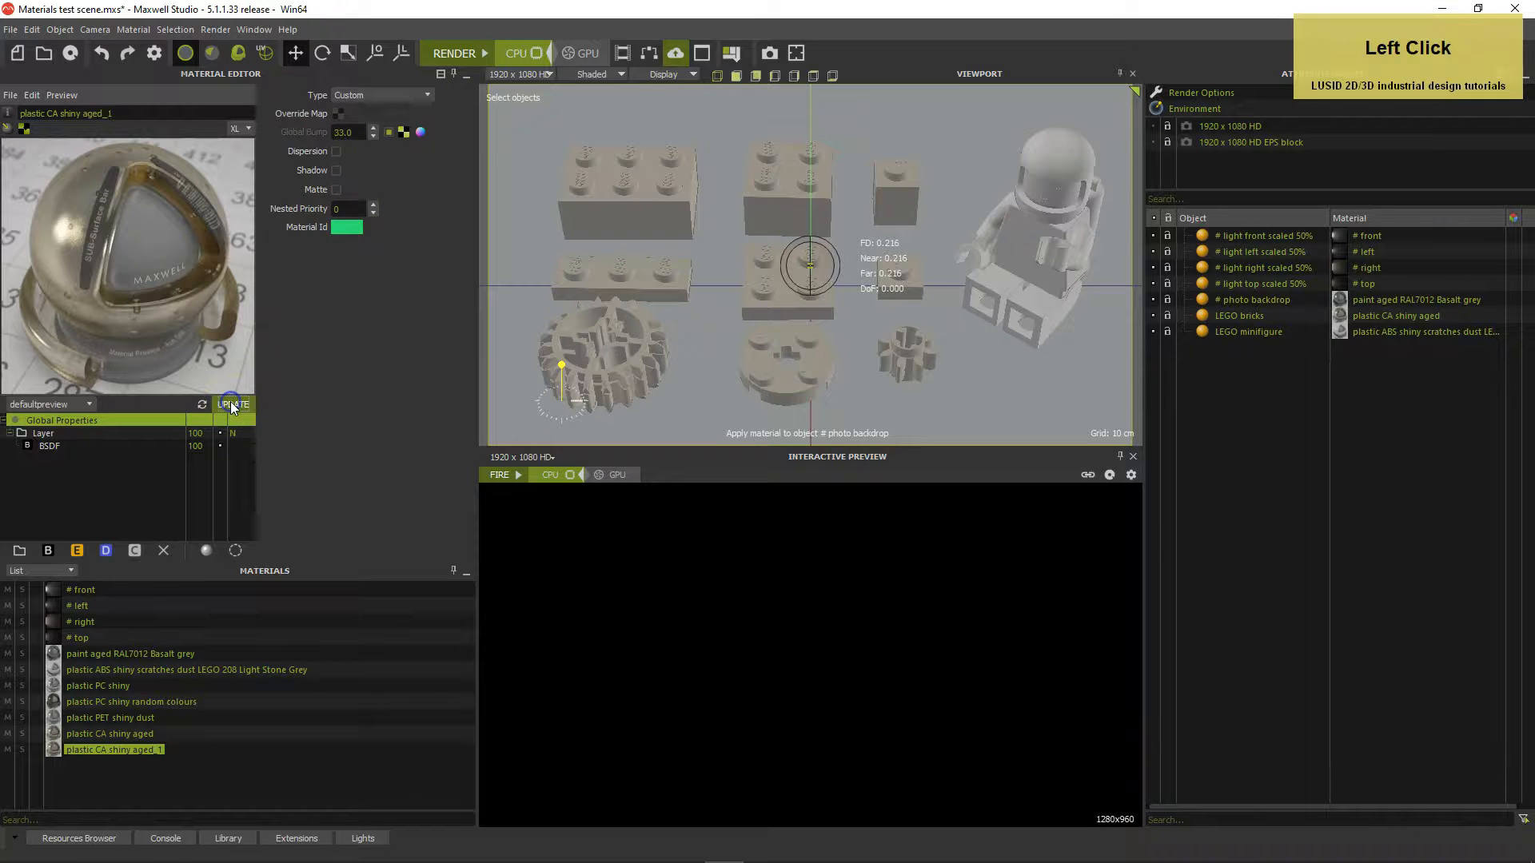
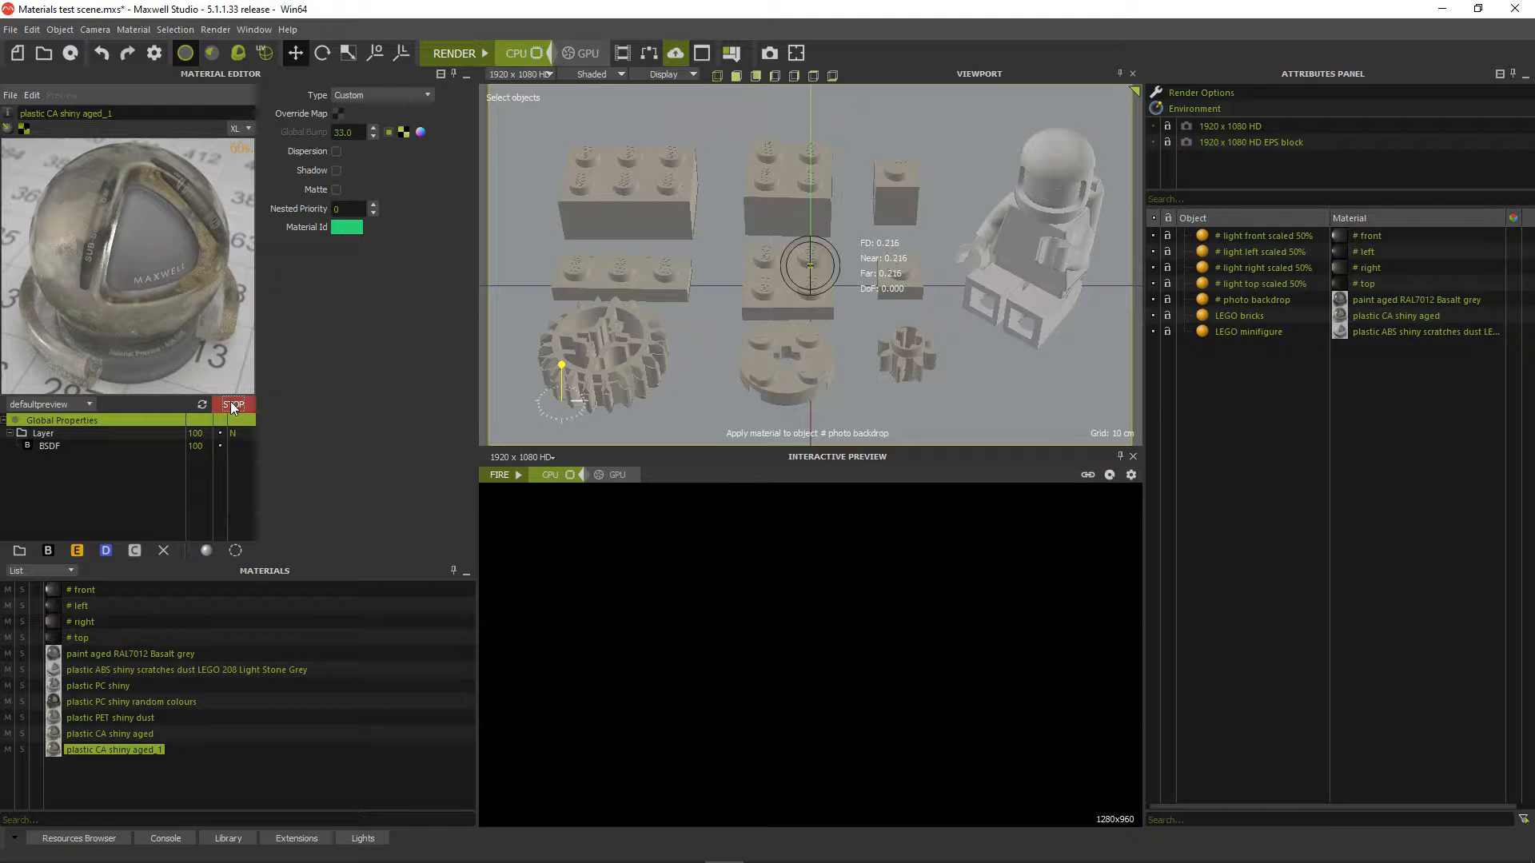
Stop the preview and rename the material to 'plastic CA shiny aged cloudy scratches'
click(230, 405)
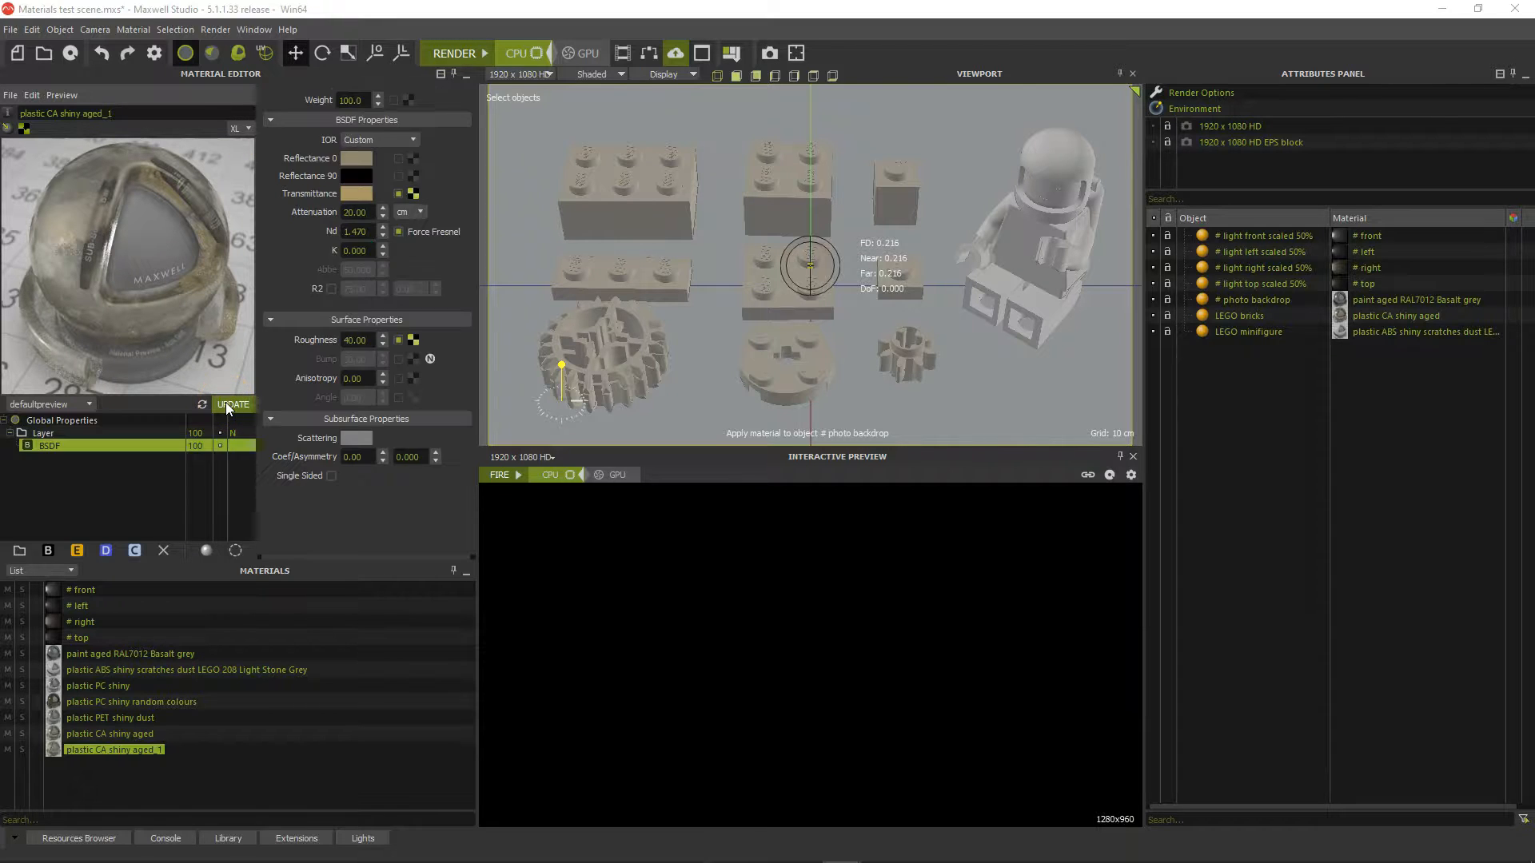
drag(137, 110, 105, 119)
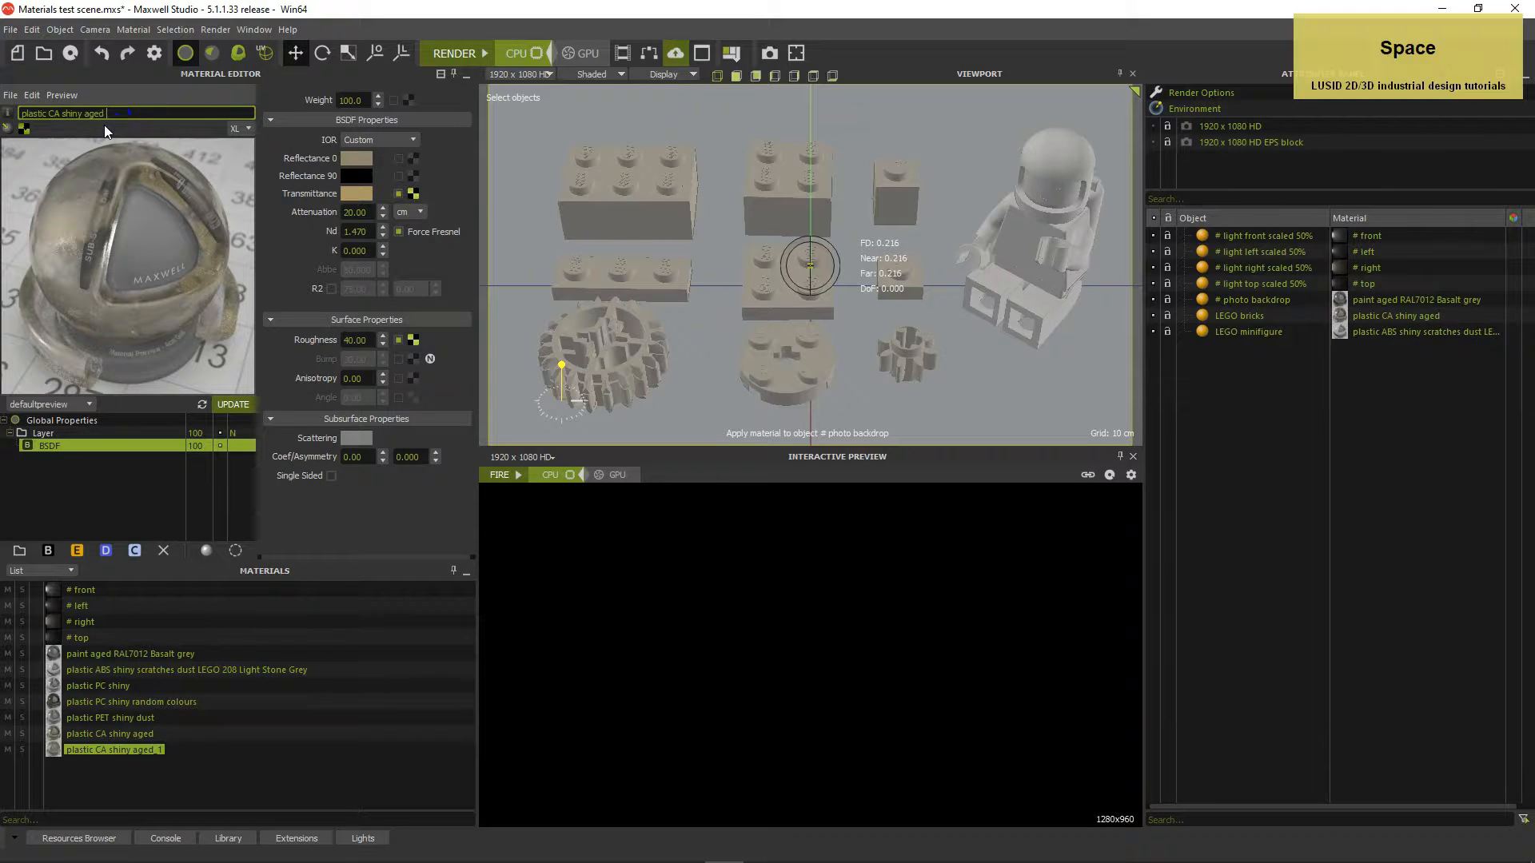
text(cloudy scratches)
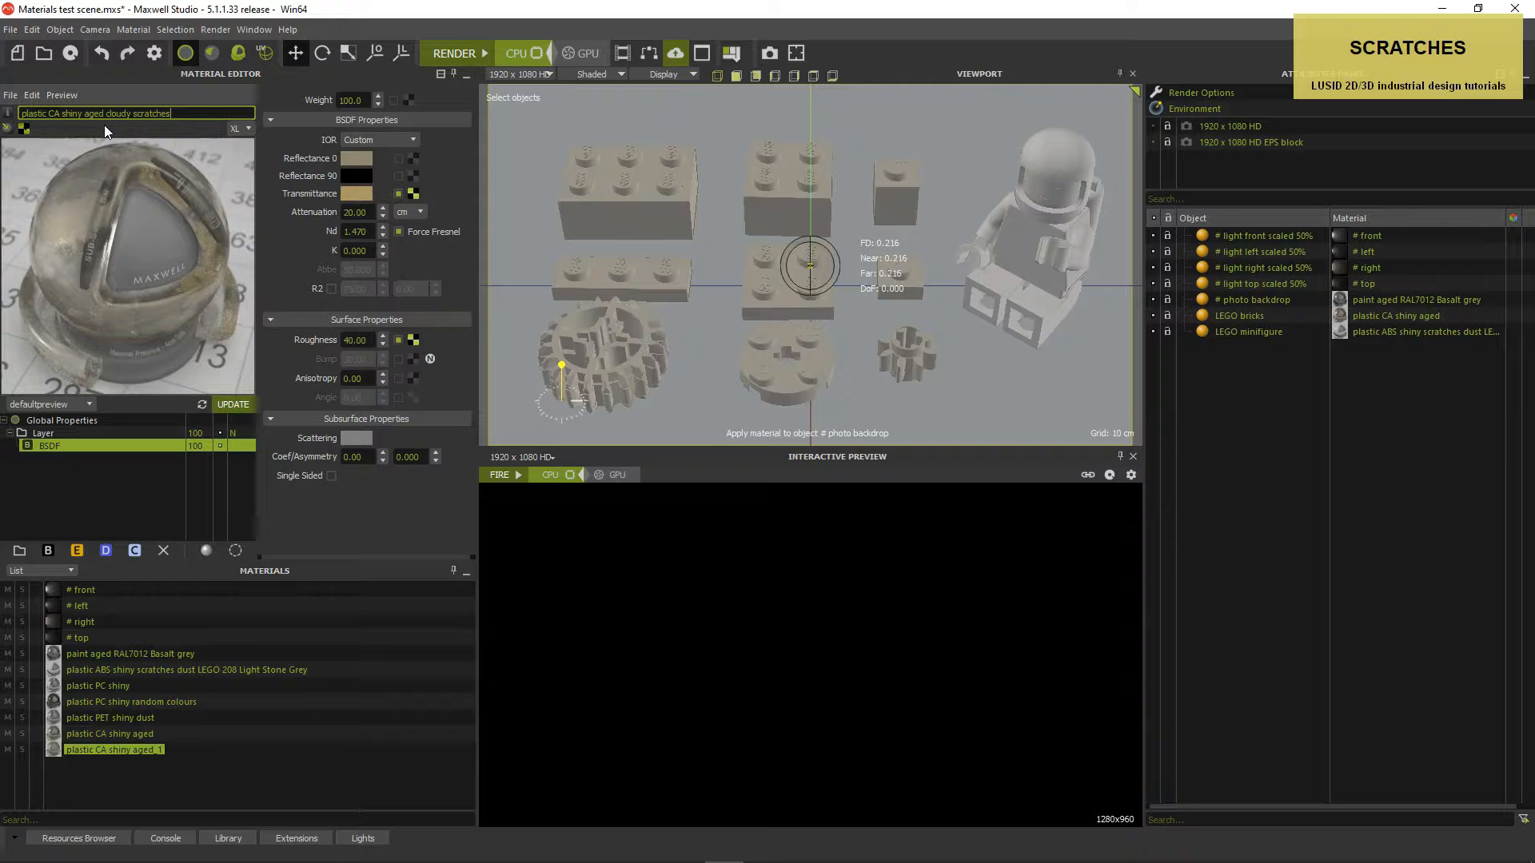
key(Return)
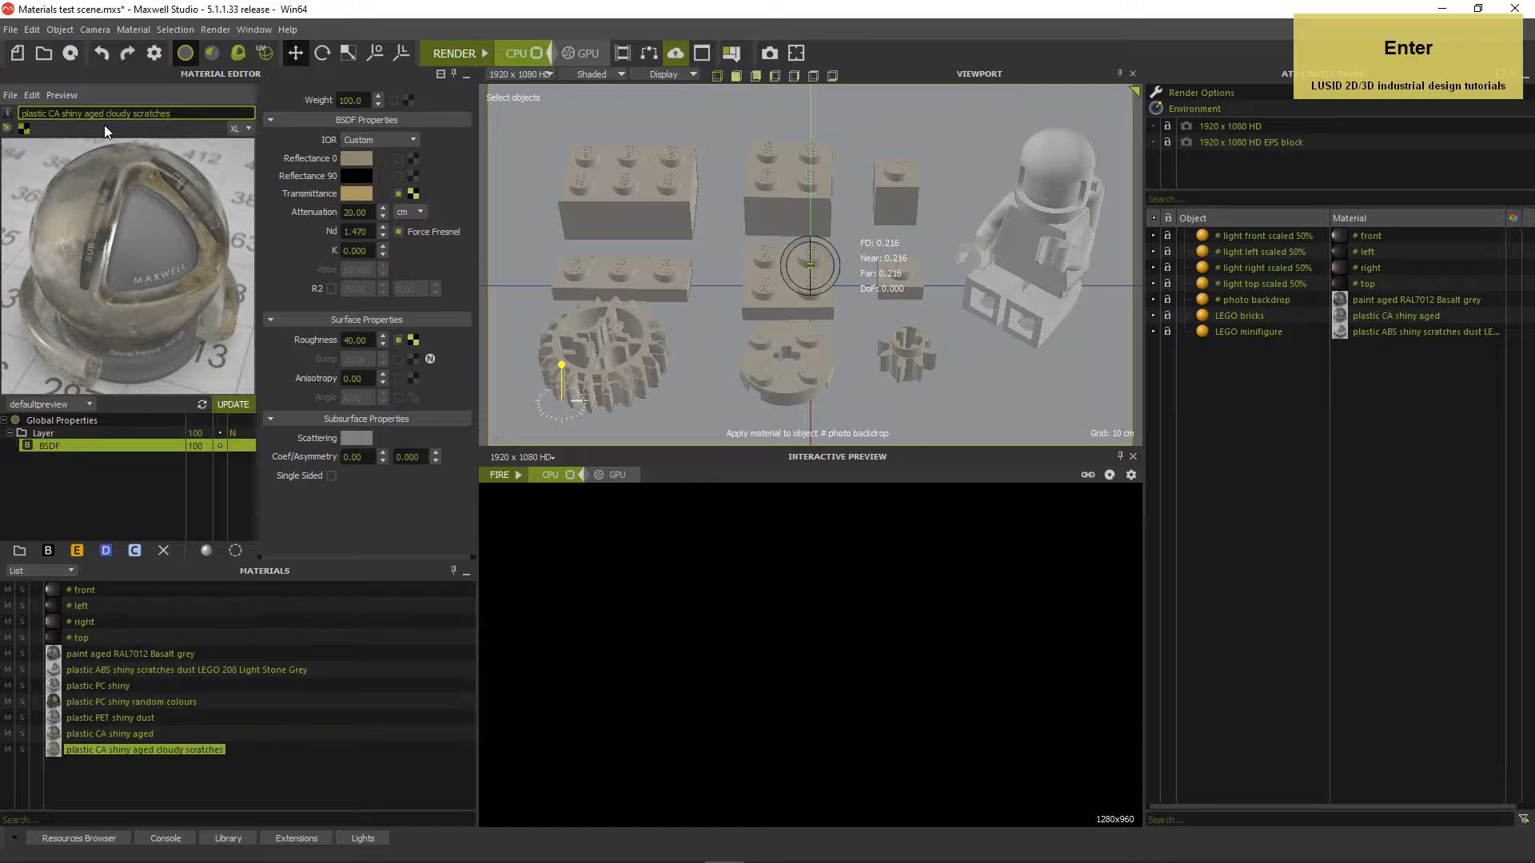
Lower the BSDF Attenuation from 20 to 2
click(361, 213)
text(2)
key(Return)
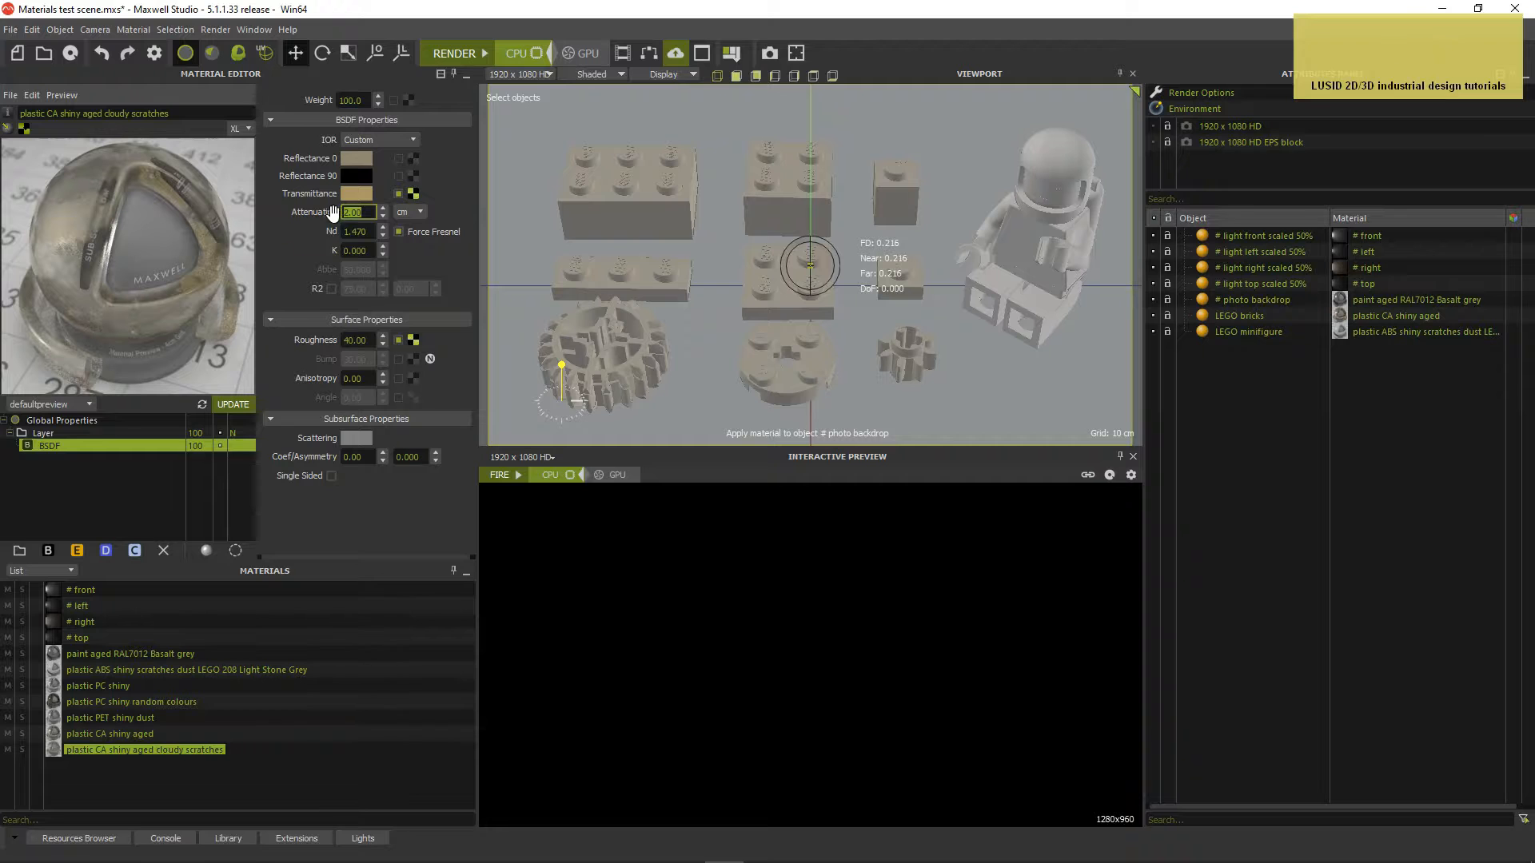
click(58, 421)
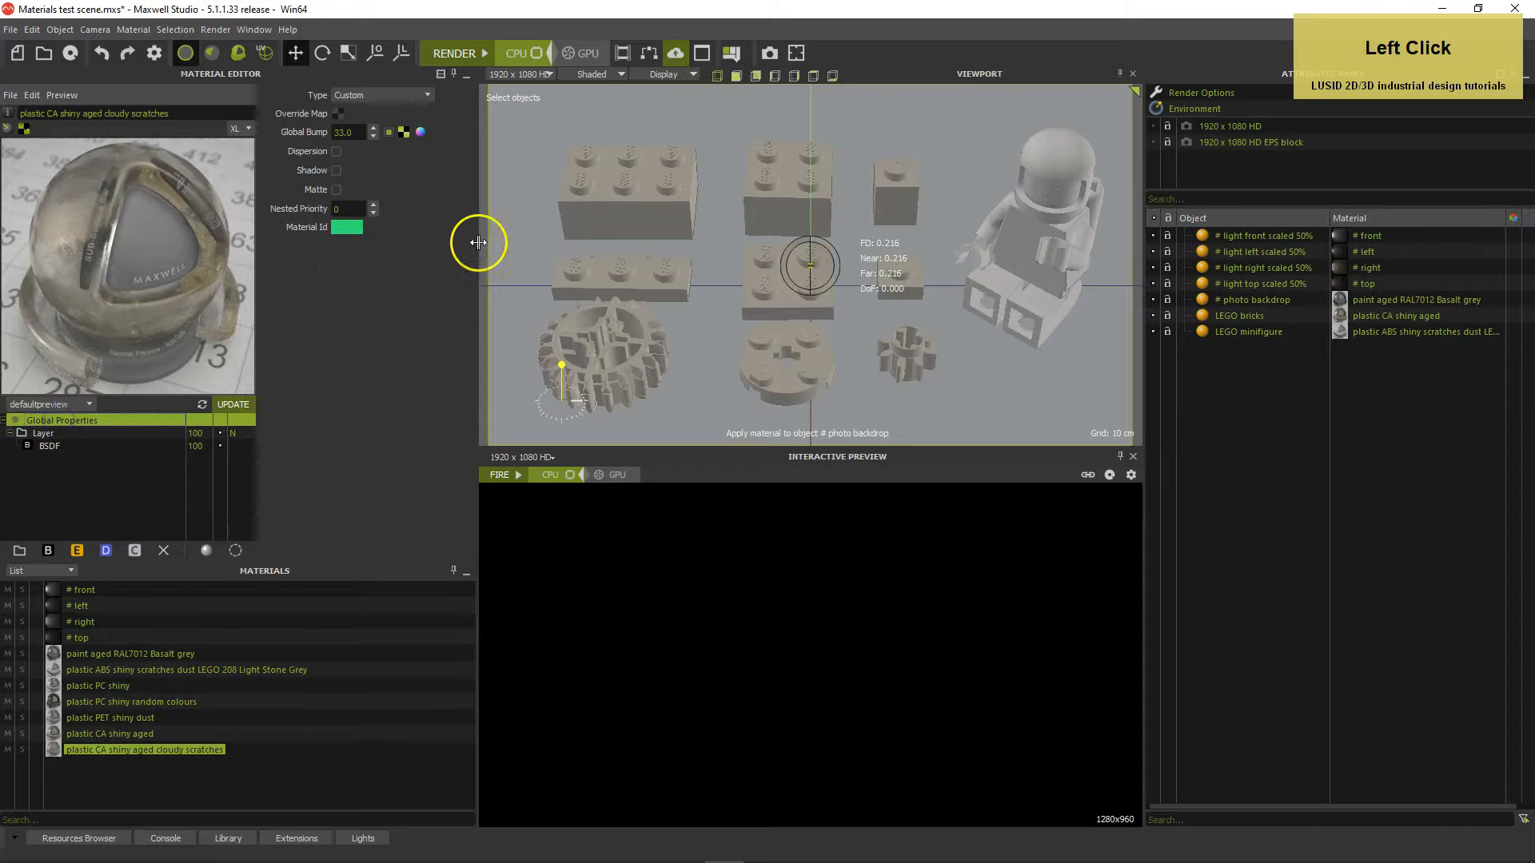
Tile the noise_microscratches_n.png global bump texture in Meters at Repeat 0.15 × 0.15
click(404, 132)
click(463, 186)
click(665, 178)
click(661, 205)
drag(621, 198, 554, 203)
text(0.15)
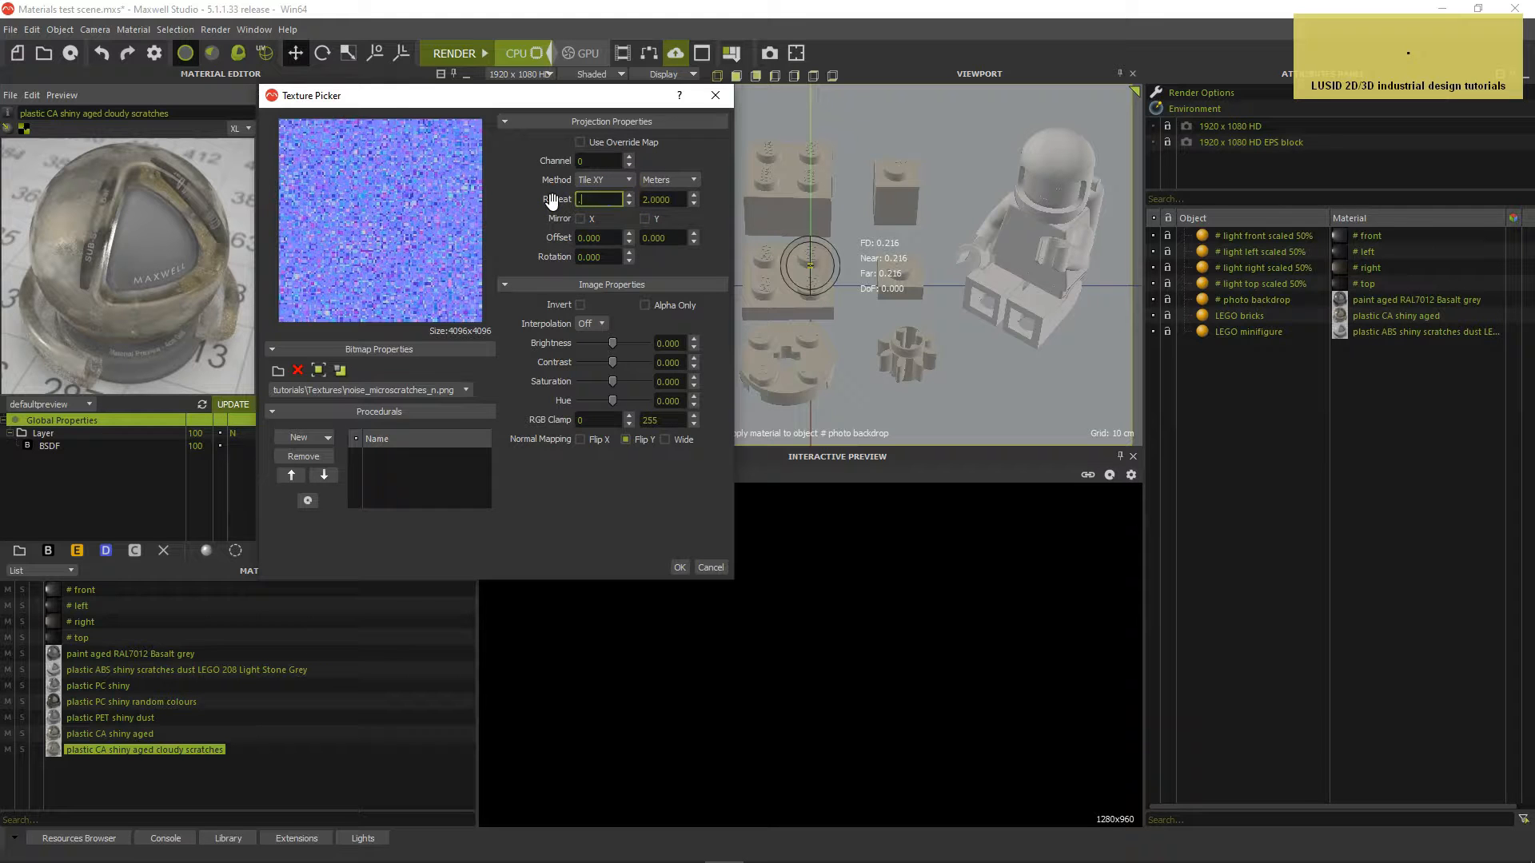
key(Tab)
text(0.15)
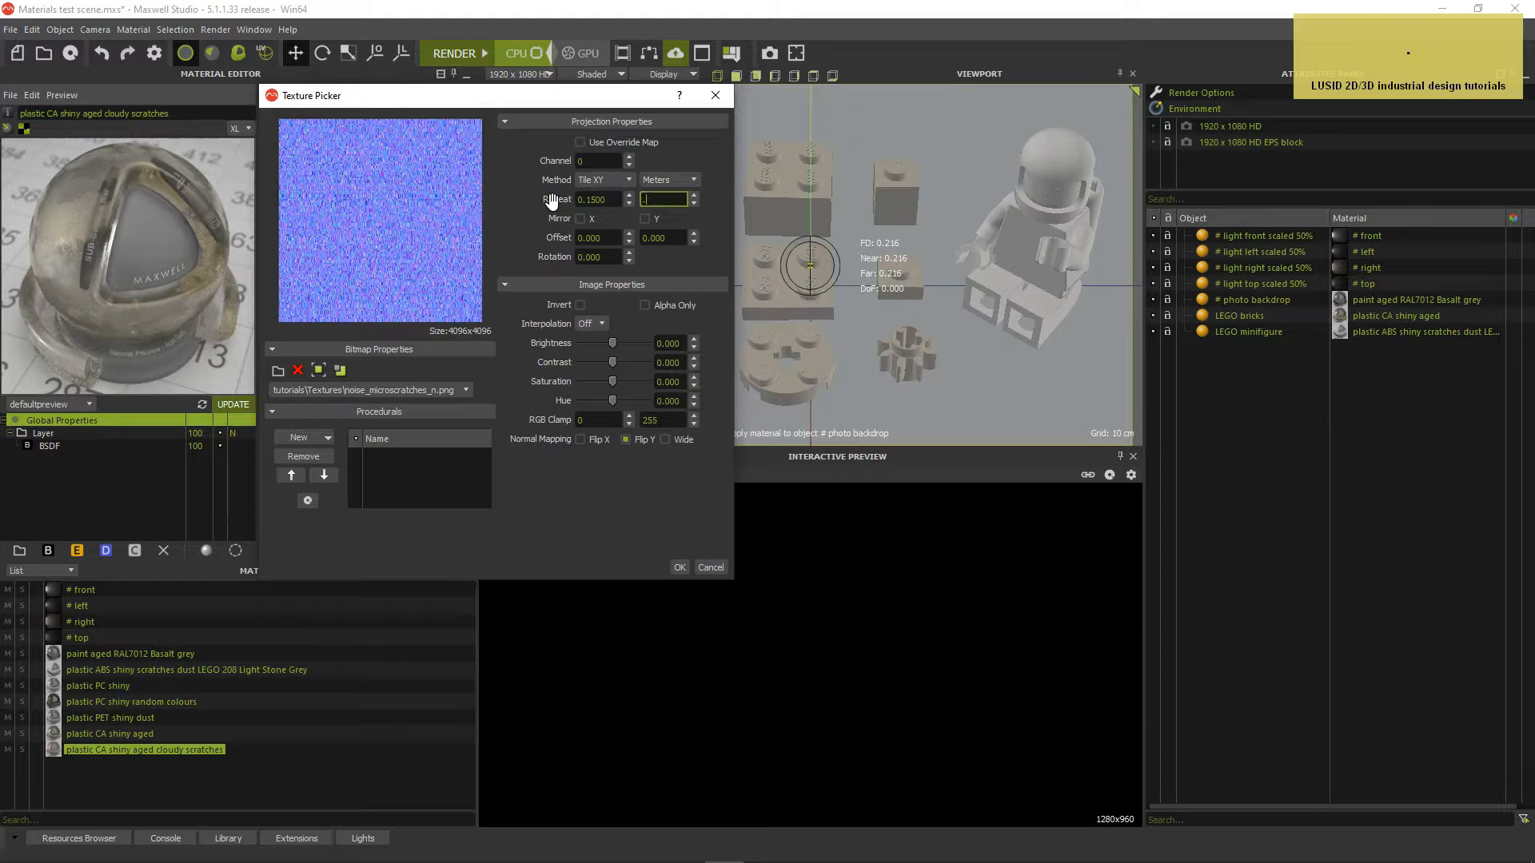
key(Tab)
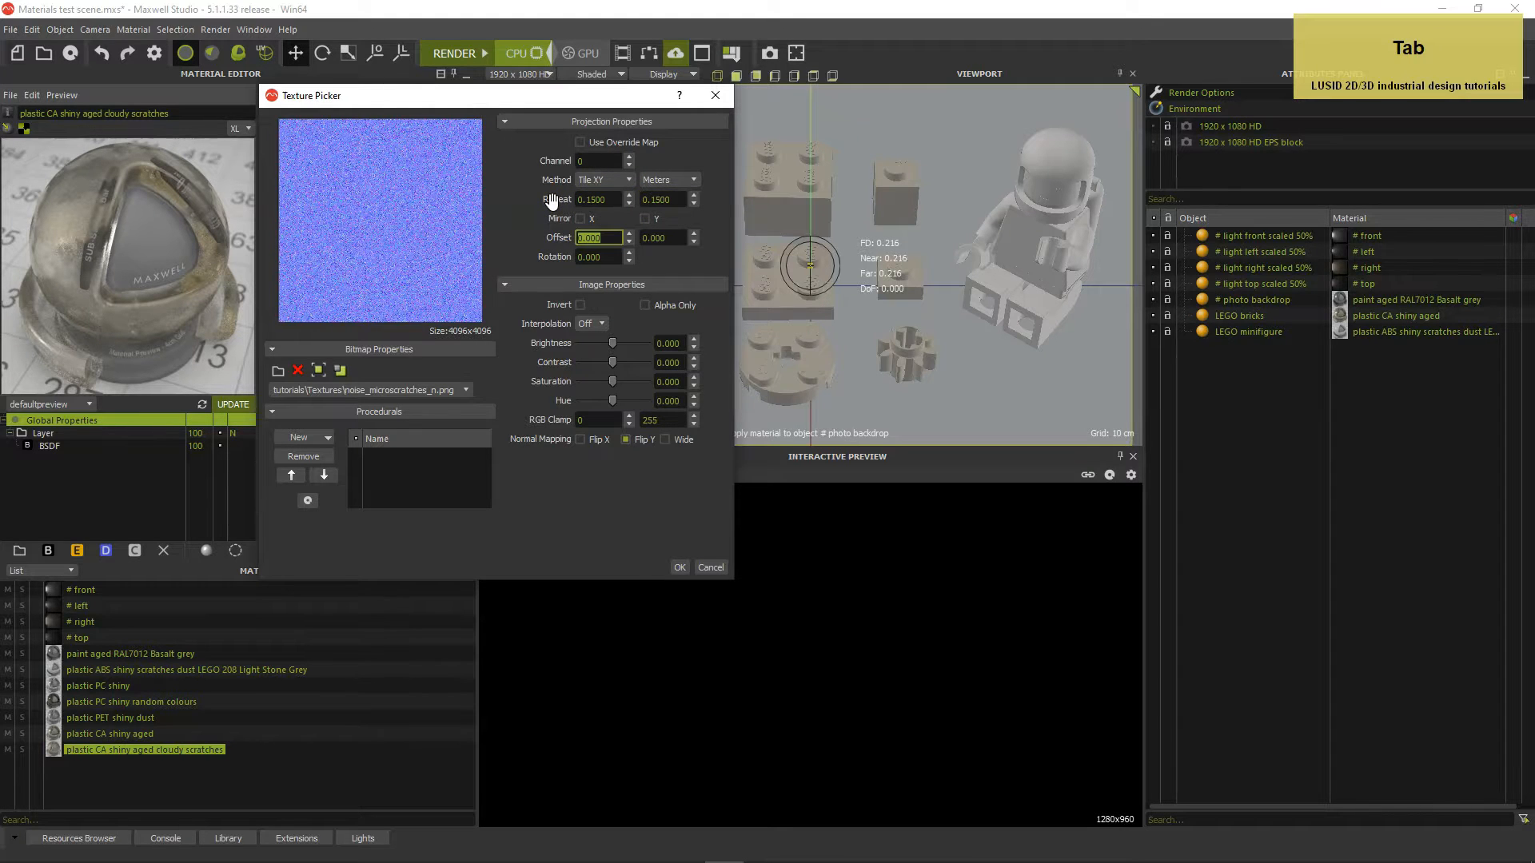
click(675, 563)
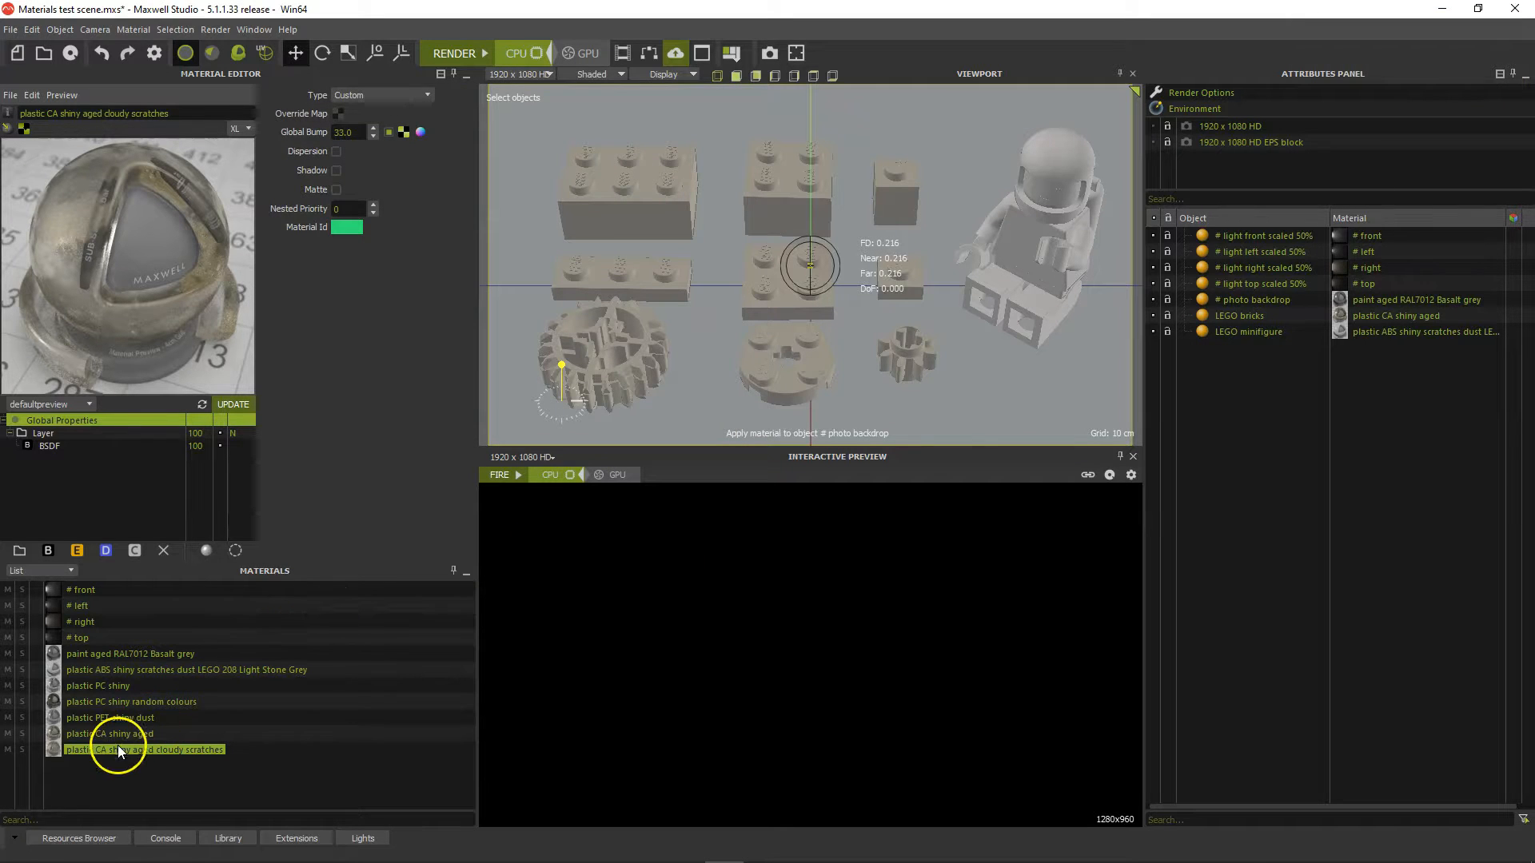
Apply the cloudy scratches material to the LEGO bricks and start the final render in Maxwell Render
drag(56, 753, 1205, 316)
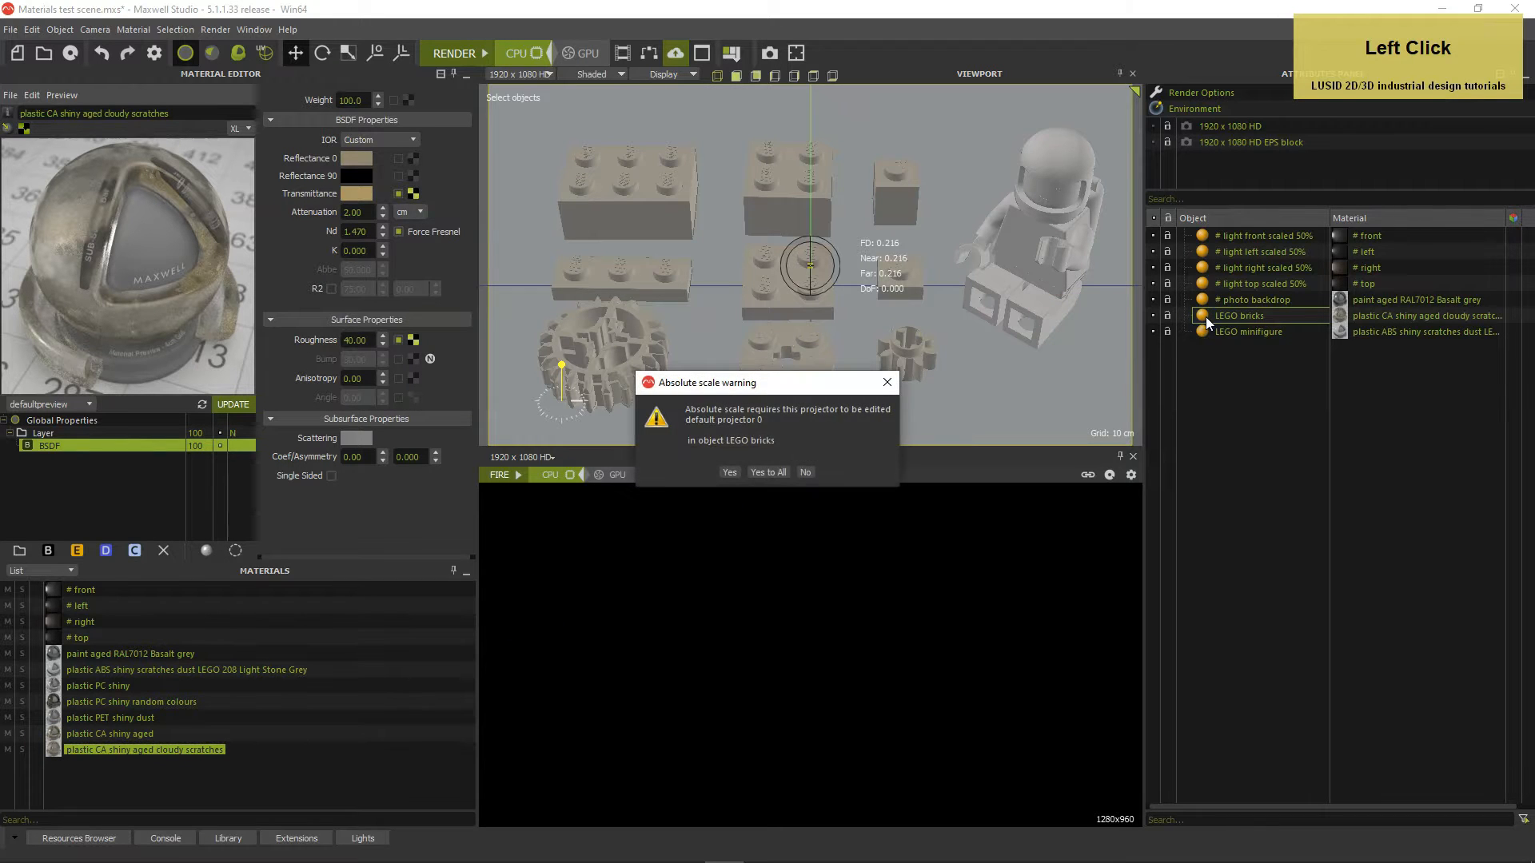
click(730, 473)
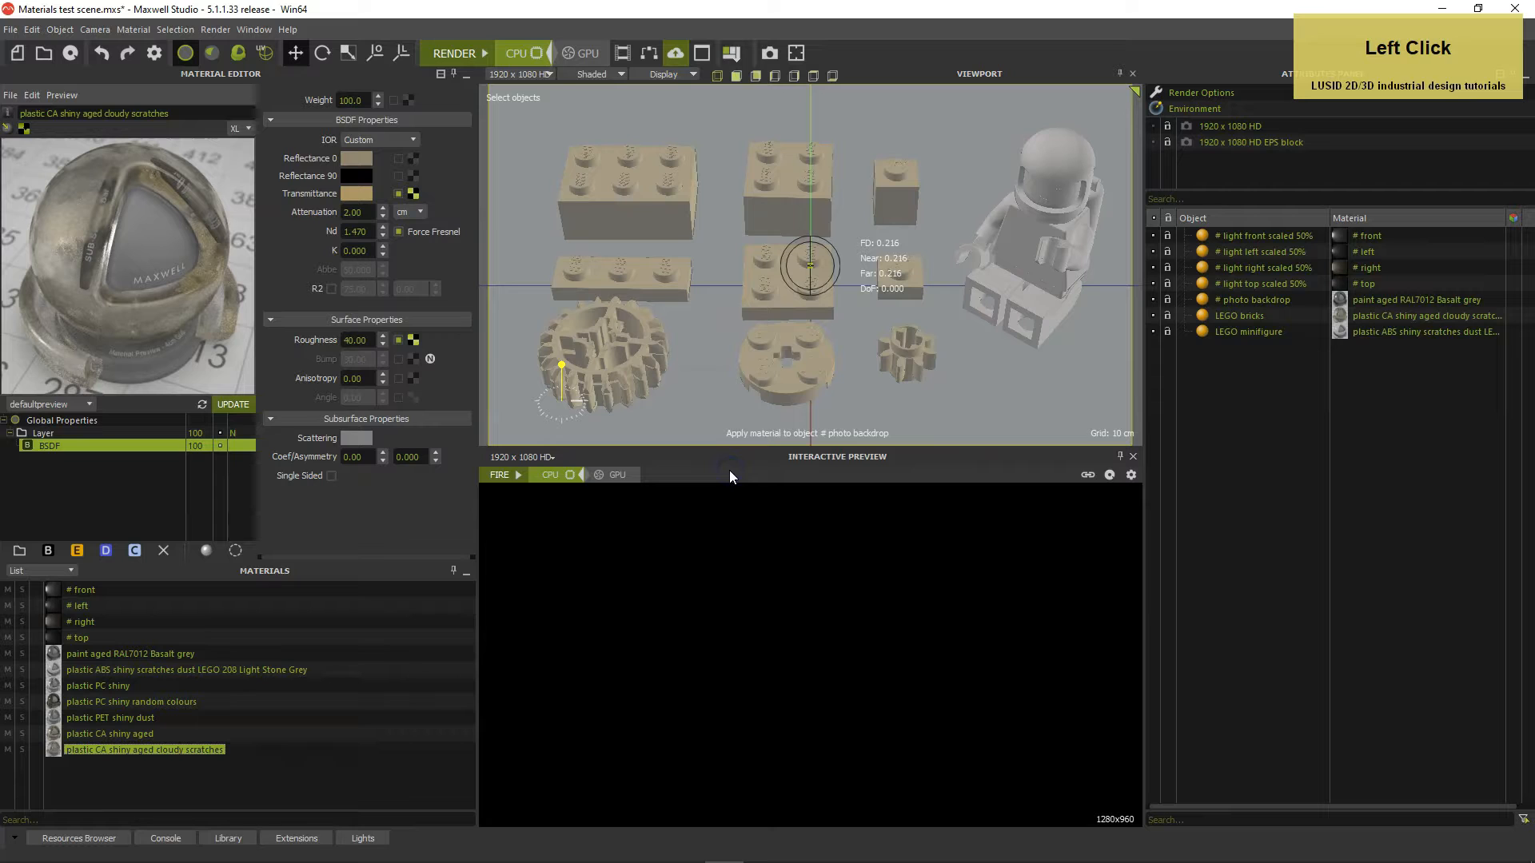
click(455, 53)
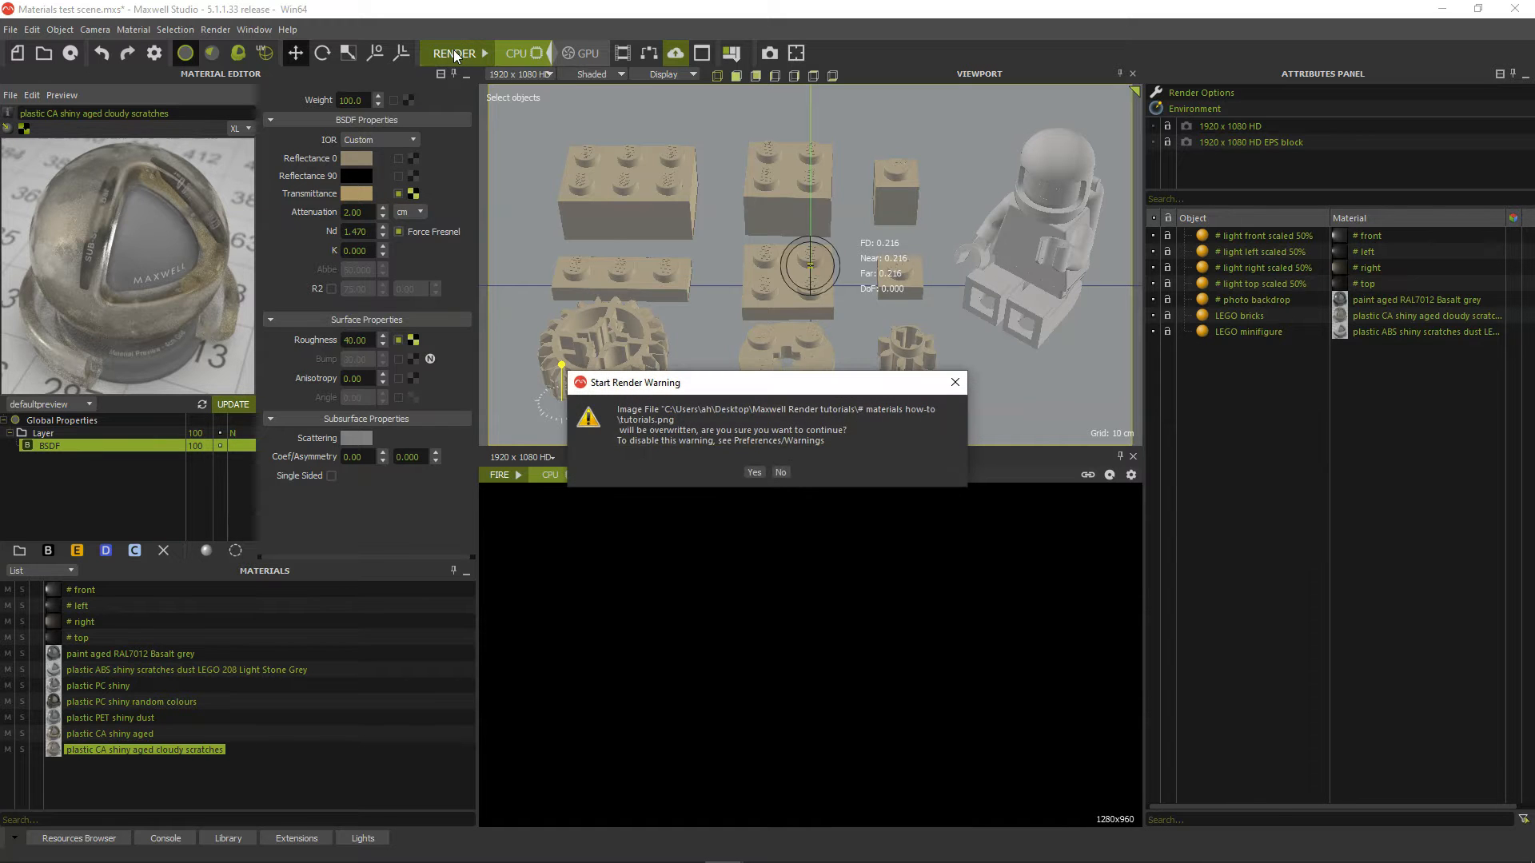
key(Return)
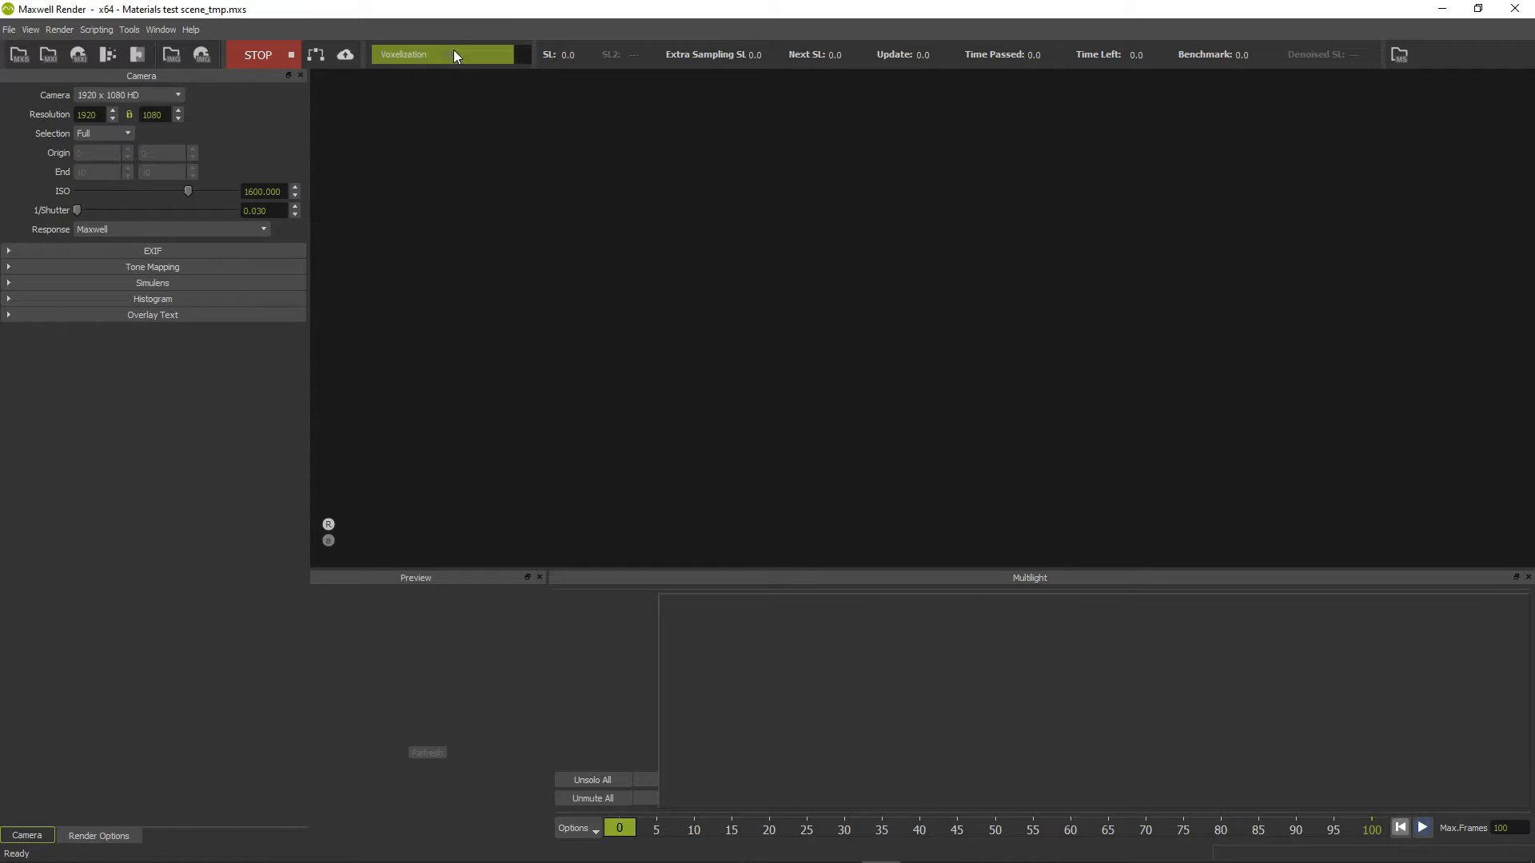